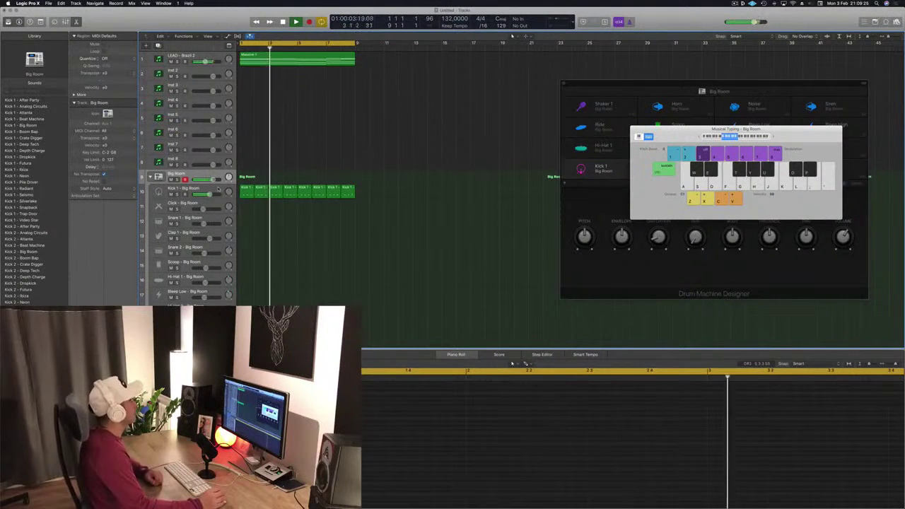
Step: Audition the Massive 1 region on the LEAD - Brazil 2 track and copy it to bar 1 of the Inst 8 track
click(311, 60)
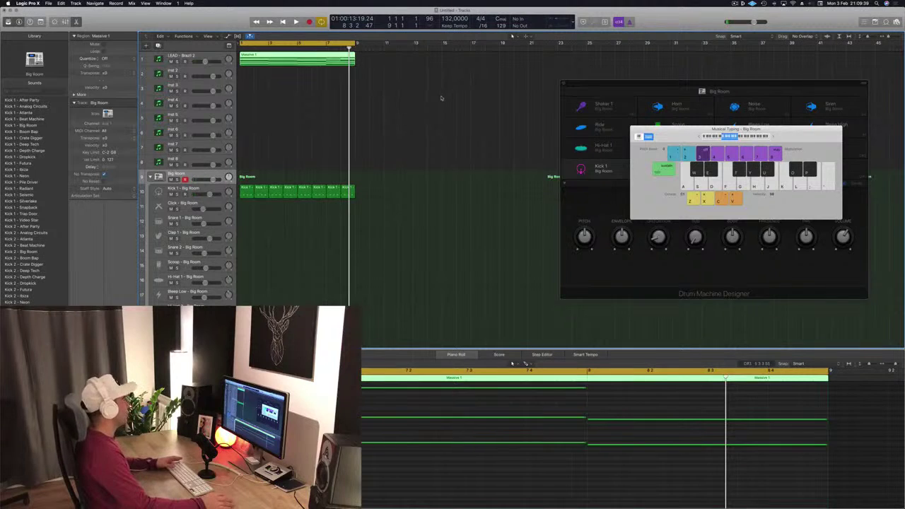
click(308, 98)
click(305, 63)
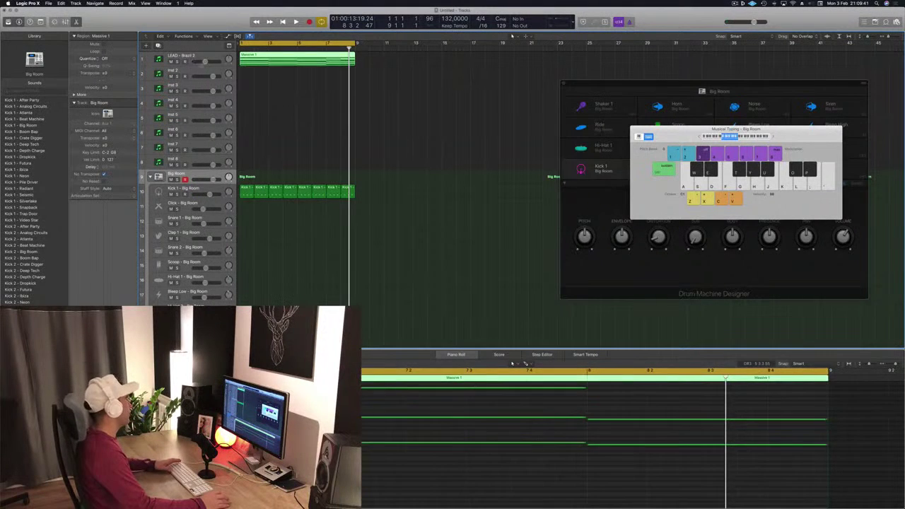
key(space)
drag(271, 58, 275, 165)
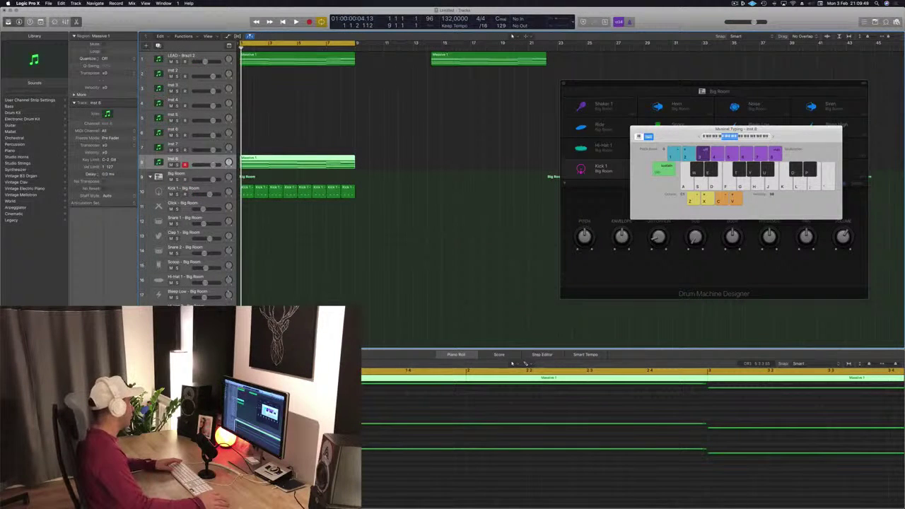
click(87, 350)
click(144, 92)
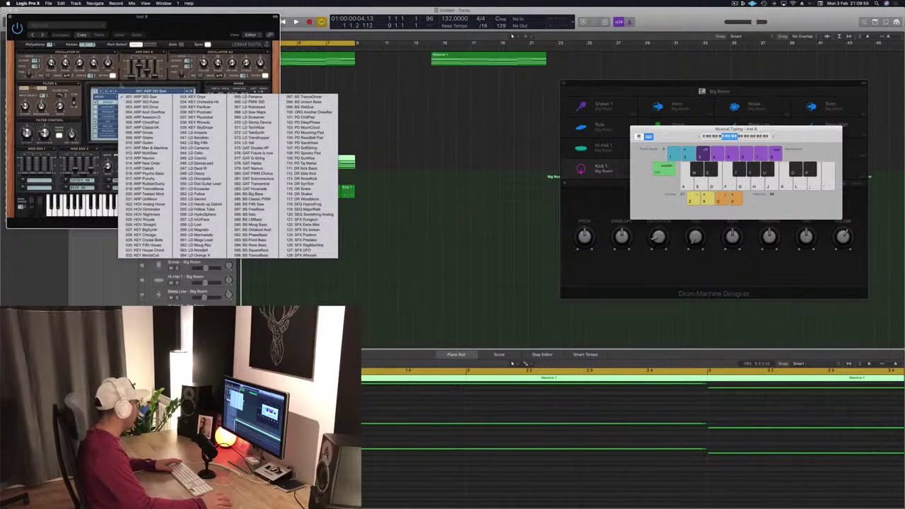
click(130, 90)
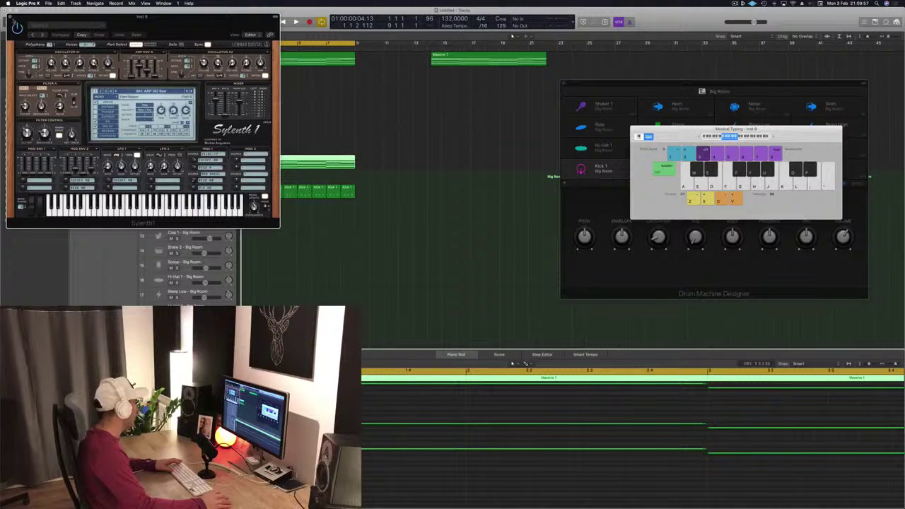
key(v)
Step: Duplicate the LEAD - Brazil 2 track, place the duplicate above Inst 8 with the copied Massive 1 region, and mute the original
click(218, 55)
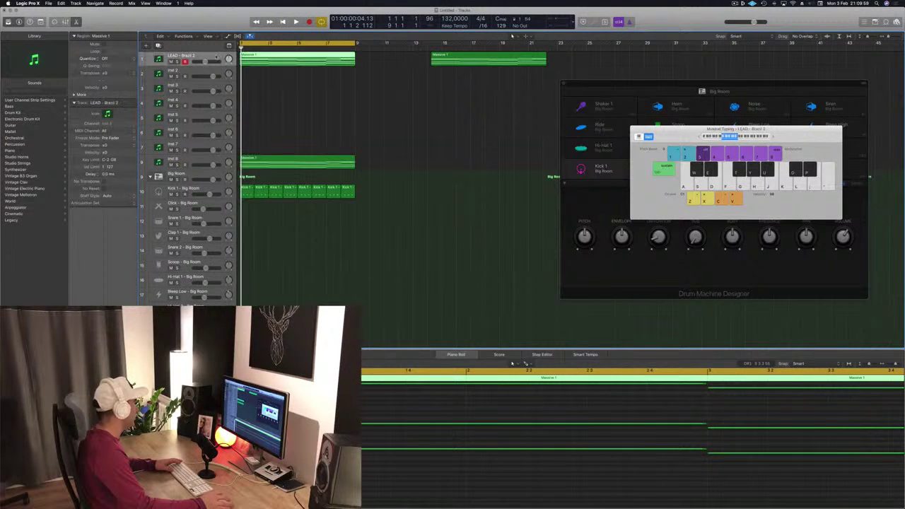
key(super+d)
drag(213, 71, 249, 164)
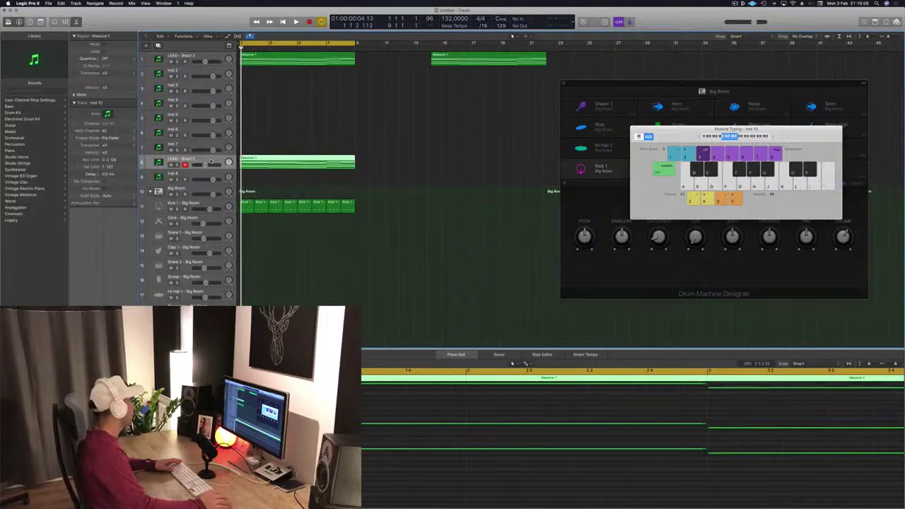
click(171, 62)
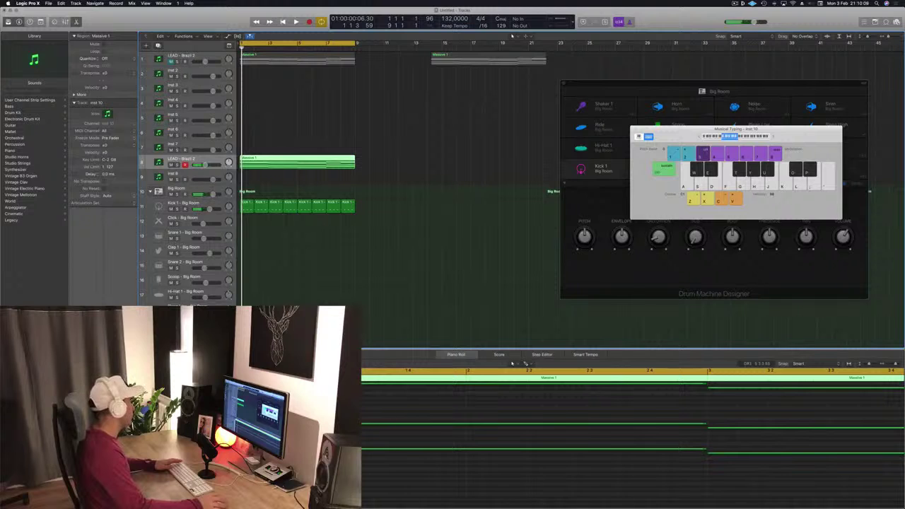
Step: Open the Sylenth1 instrument of the duplicated LEAD - Brazil 2 track and move its window clear of the track list and regions
click(88, 347)
drag(171, 21, 619, 61)
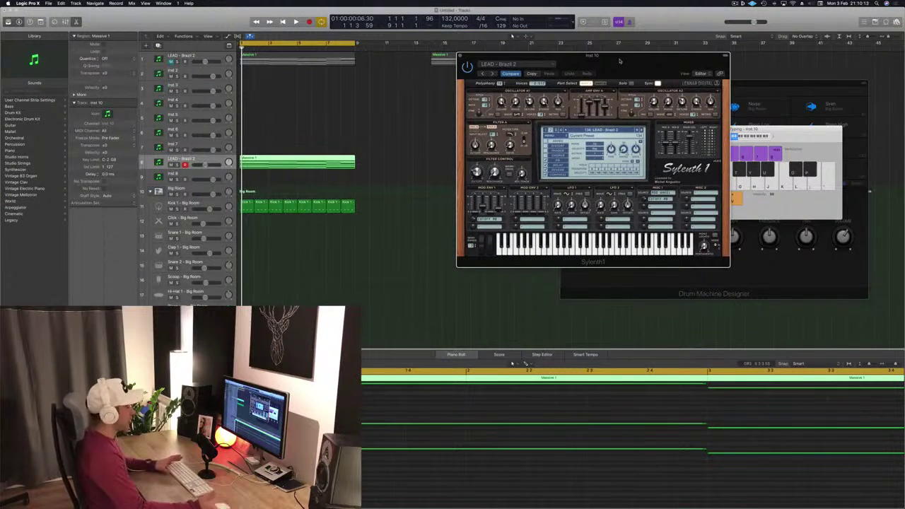
drag(619, 62, 567, 65)
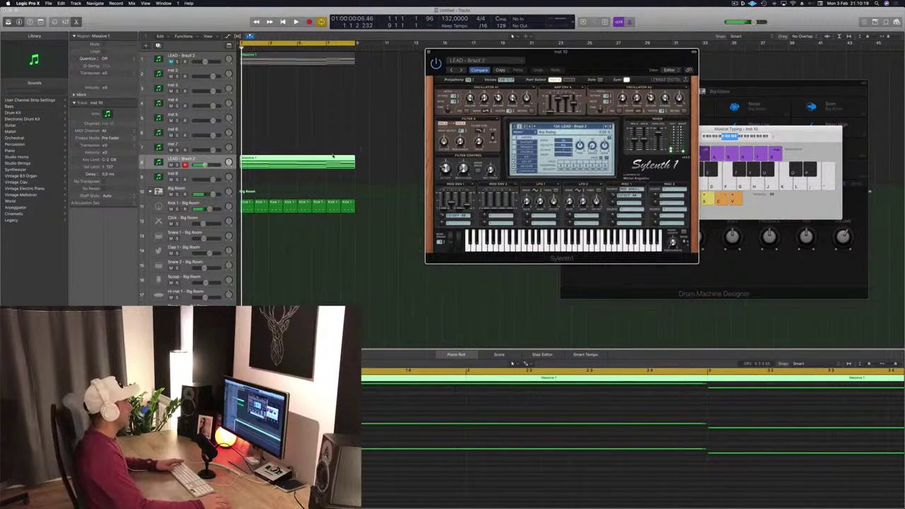
Step: Delete the extra chord notes from the duplicated Massive 1 region, leaving a single line of long notes
scroll(633, 439, down, 10)
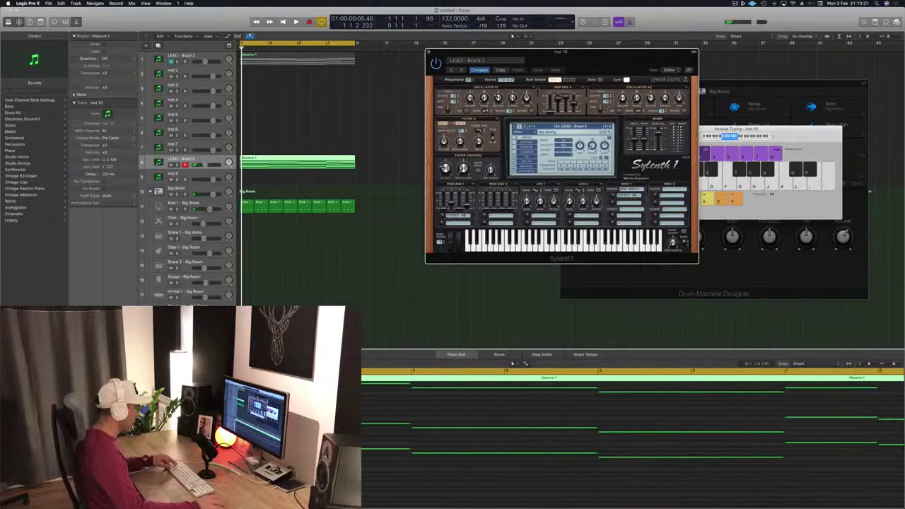
click(641, 451)
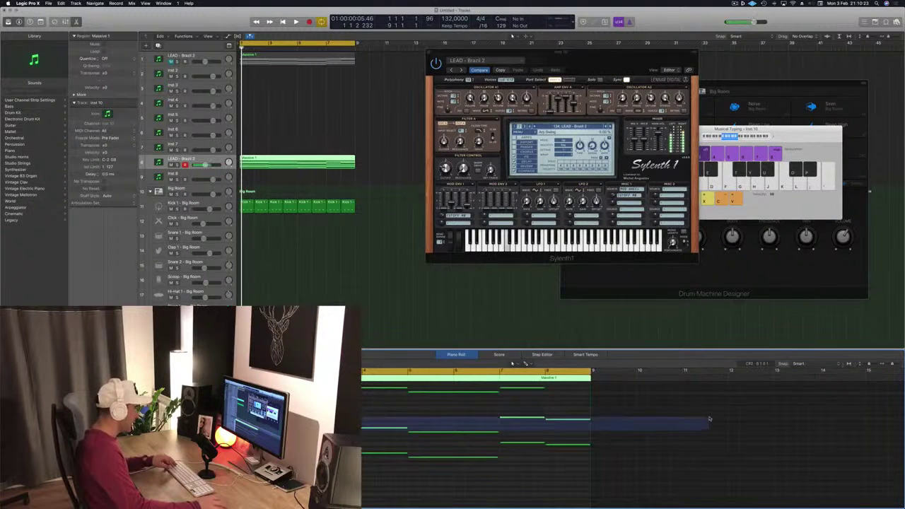
drag(576, 436, 266, 397)
key(Delete)
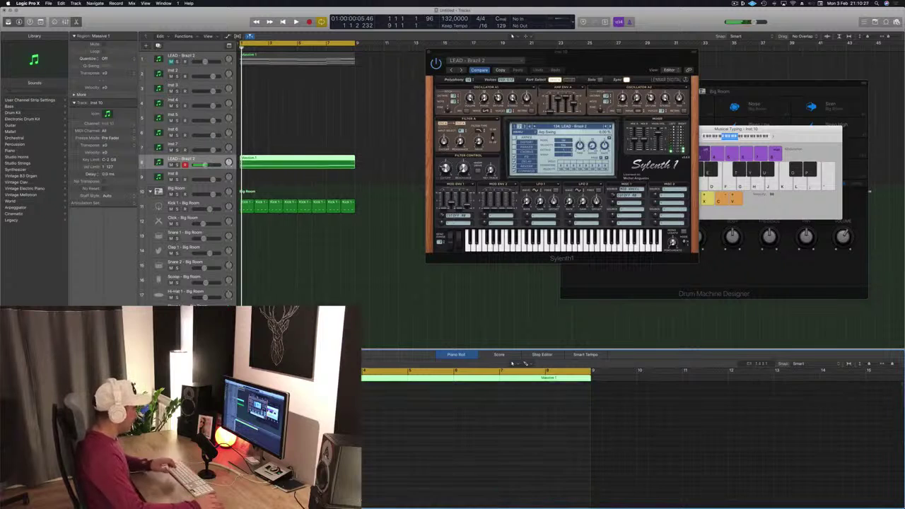
scroll(366, 450, down, 5)
key(space)
key(space)
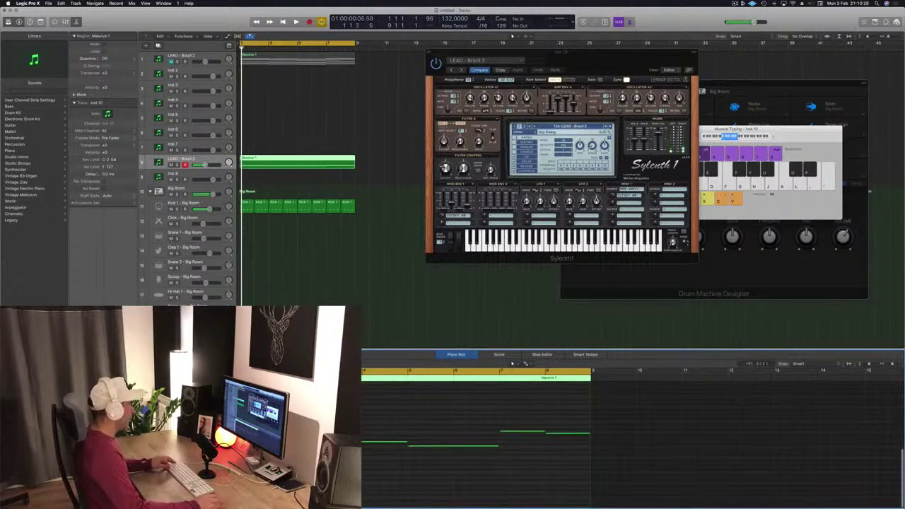
Step: Shorten the first long note of the duplicated region to a short note and audition it
scroll(365, 450, up, 5)
key(space)
key(space)
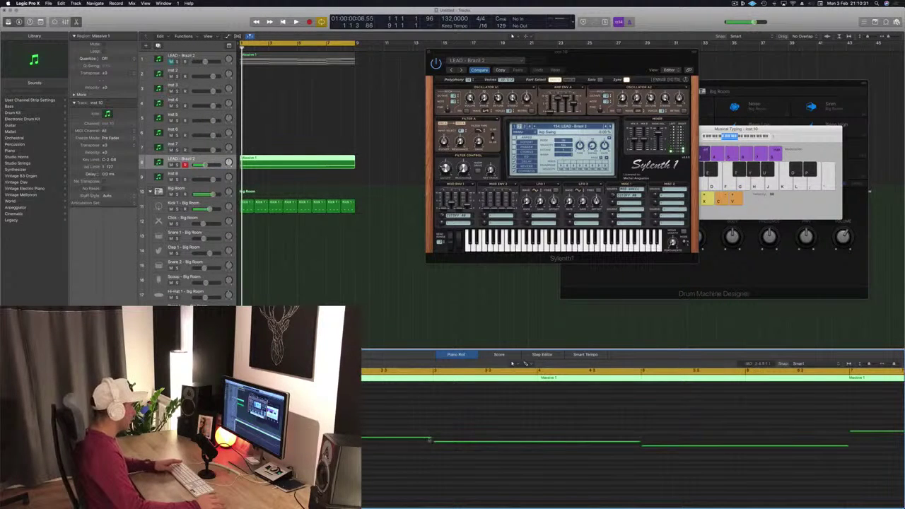
drag(430, 438, 297, 437)
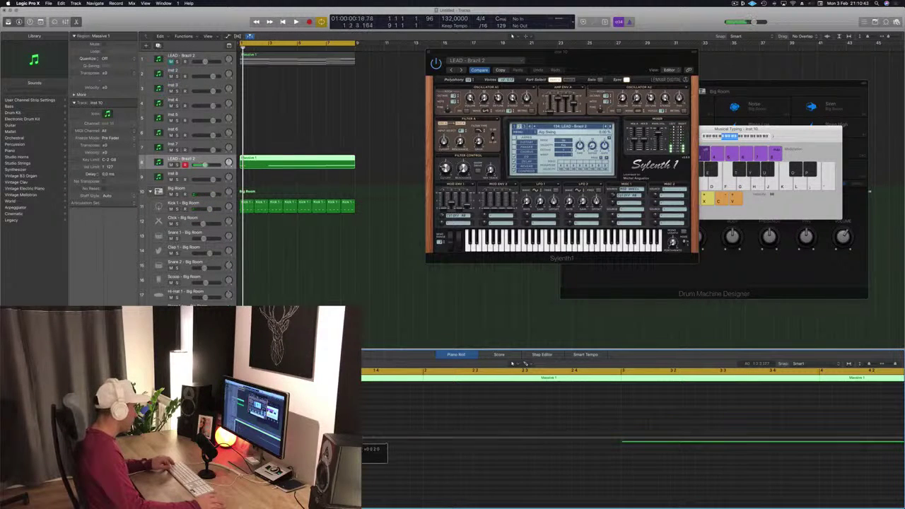
key(space)
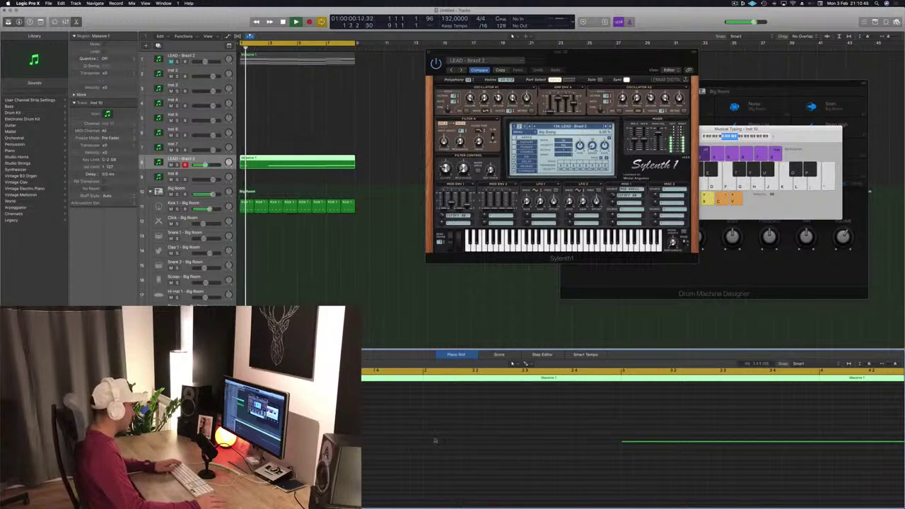
key(space)
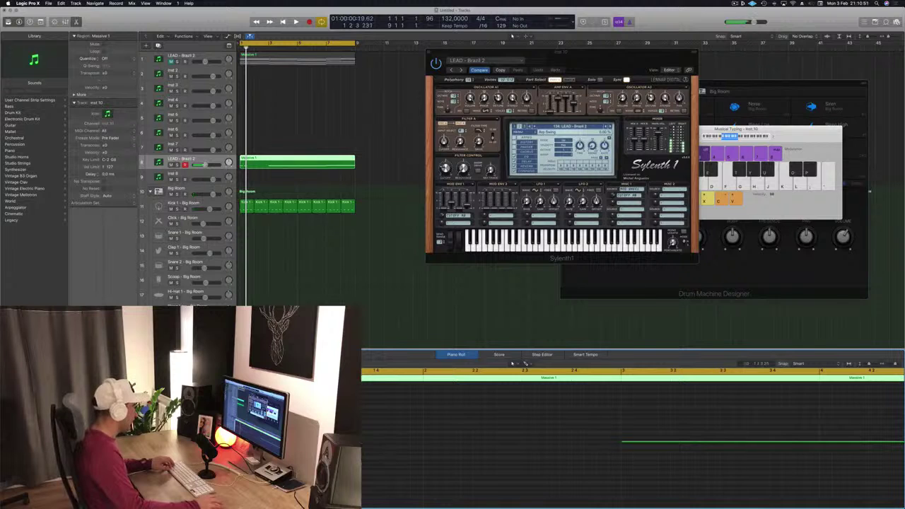
Step: Copy the short opening notes further along so the rhythm pattern fills bars 1 and 2 of the duplicated region
drag(261, 438, 347, 438)
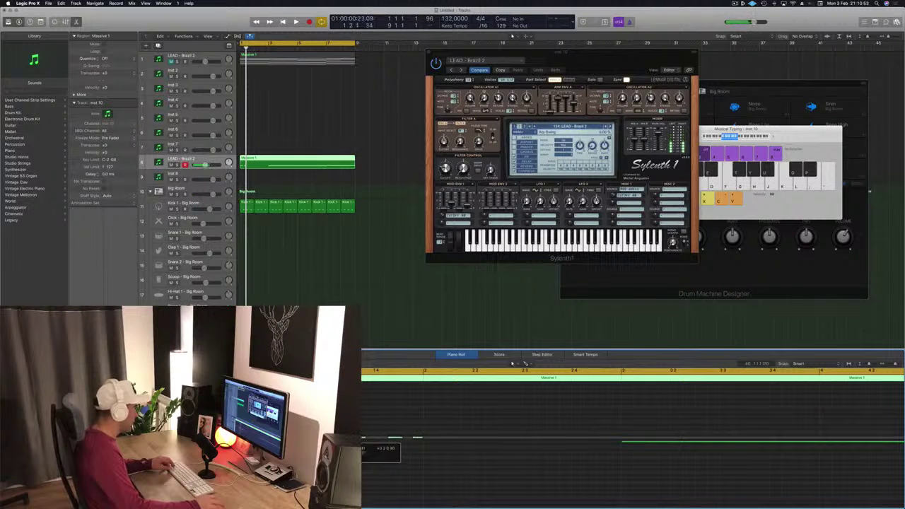
key(space)
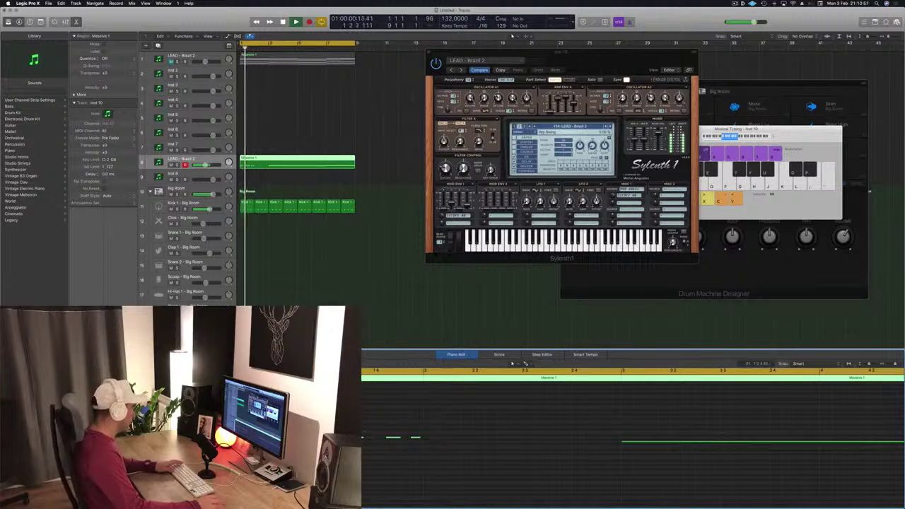
key(space)
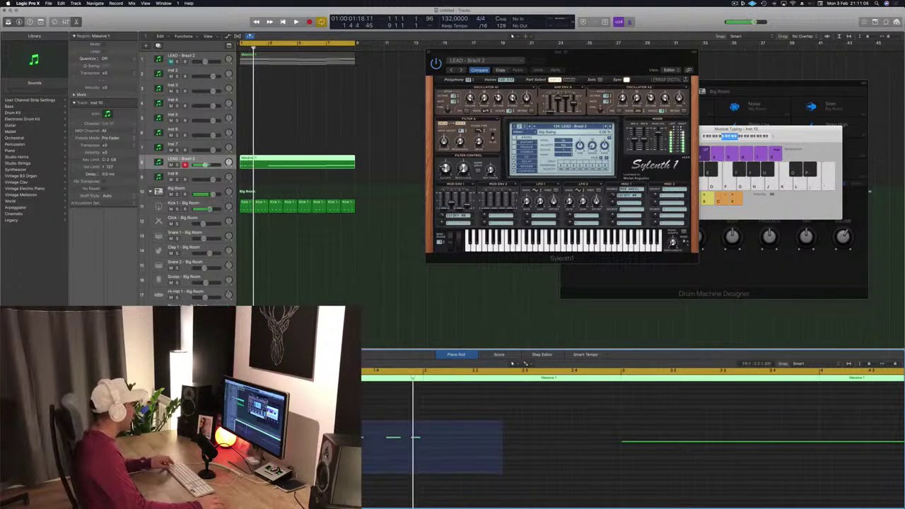
drag(234, 437, 431, 444)
Step: Play the section from the start several times to check the short-note rhythm in the first two bars
key(space)
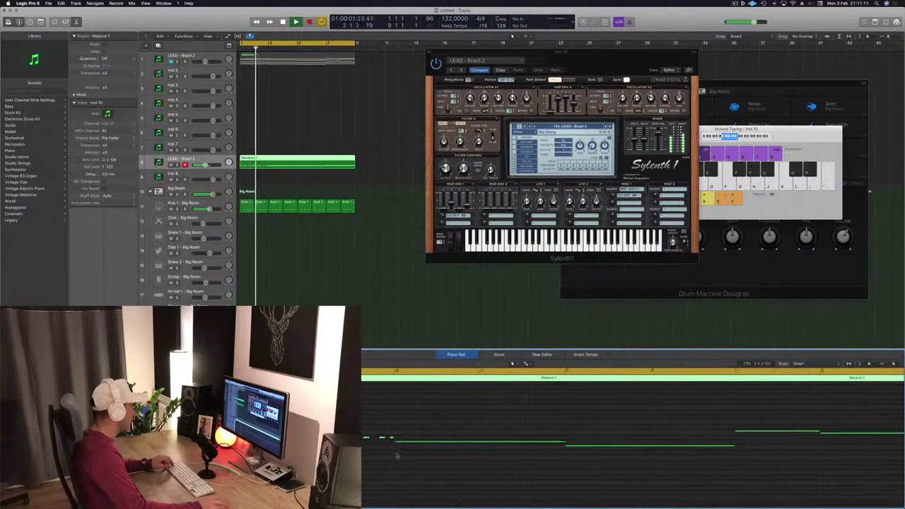
key(Return)
scroll(367, 428, right, 1)
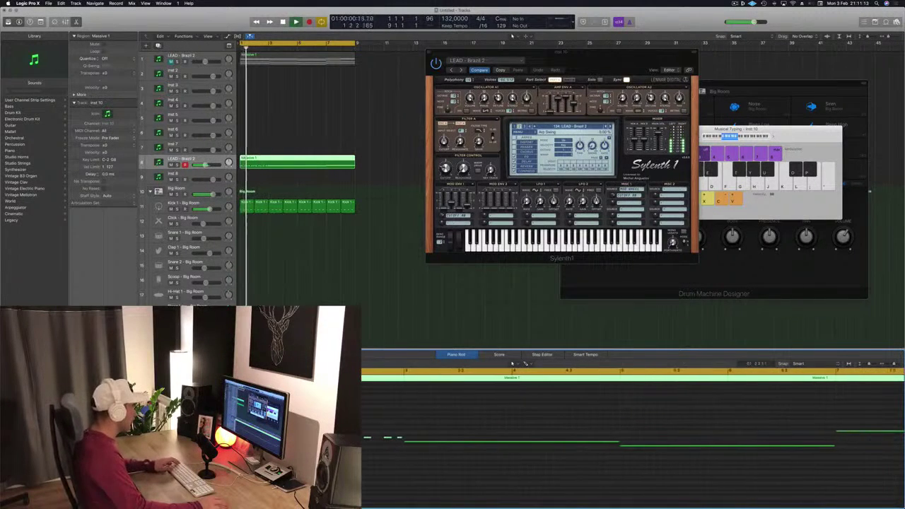
scroll(366, 428, right, 2)
scroll(367, 429, left, 2)
key(space)
key(Return)
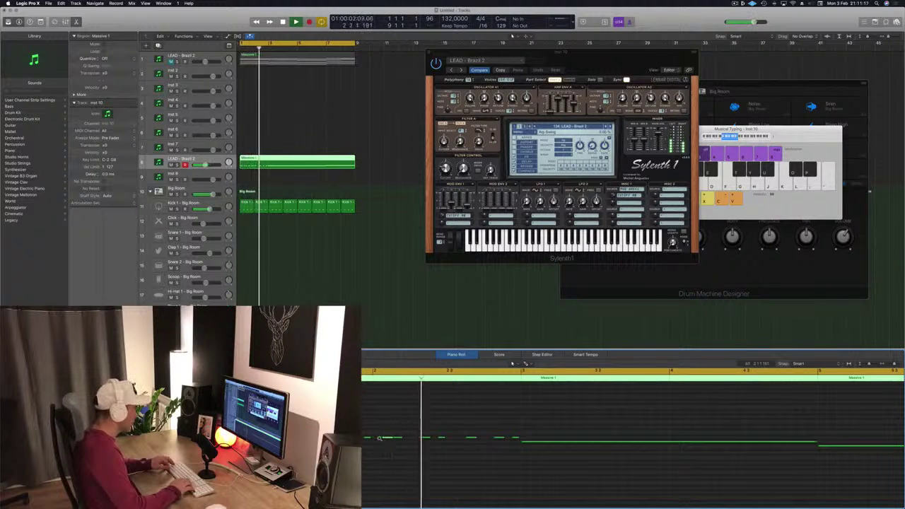
key(Return)
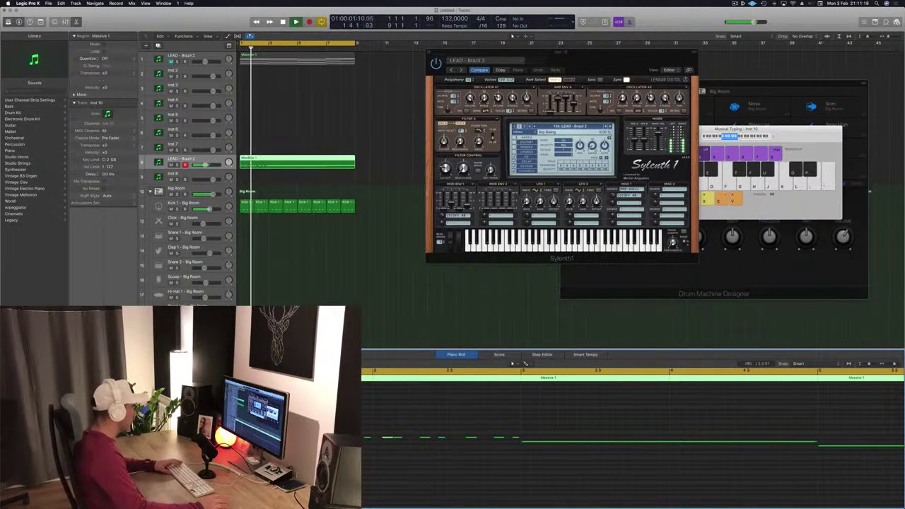
key(Return)
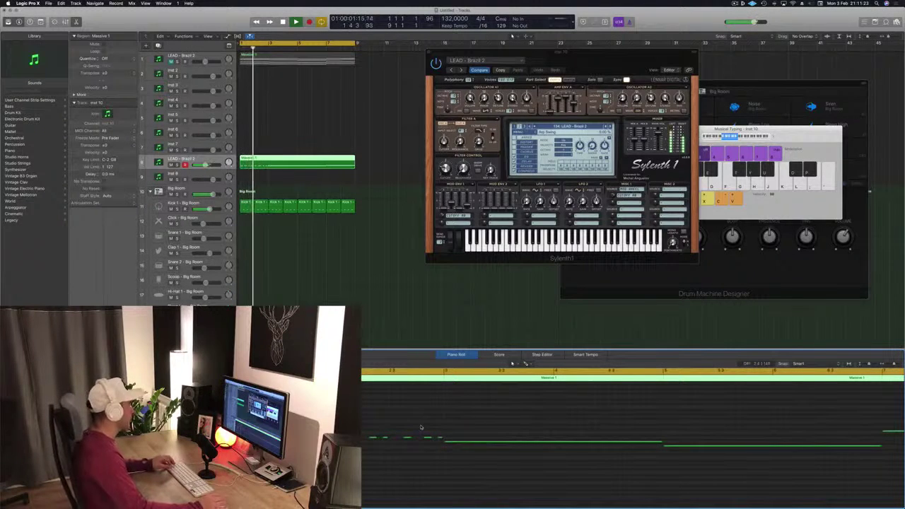
Step: Copy the two-bar rhythm pattern to bar 3, two semitones lower, and delete the long note beneath it
scroll(400, 430, down, 3)
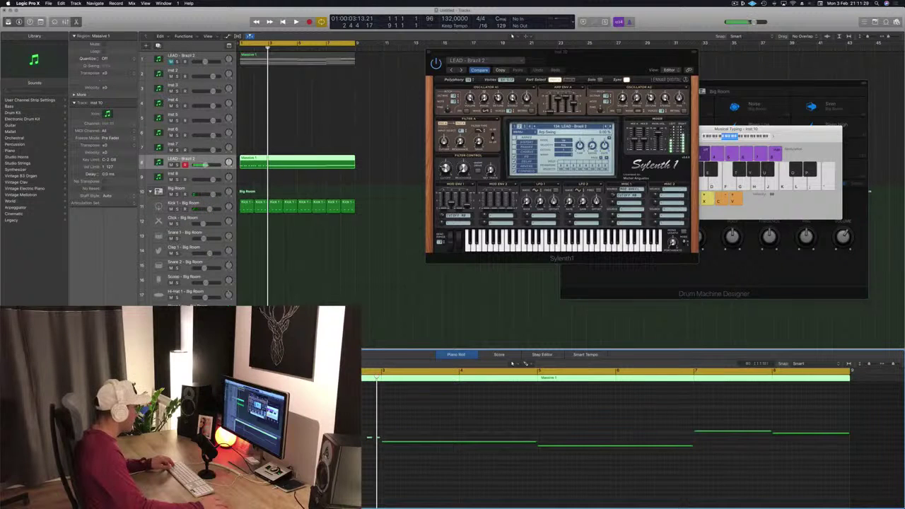
click(383, 443)
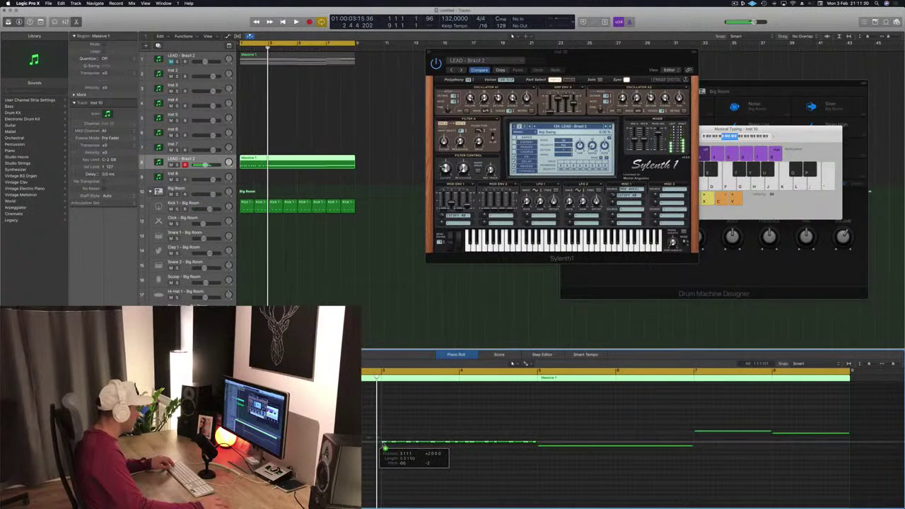
click(442, 442)
key(Delete)
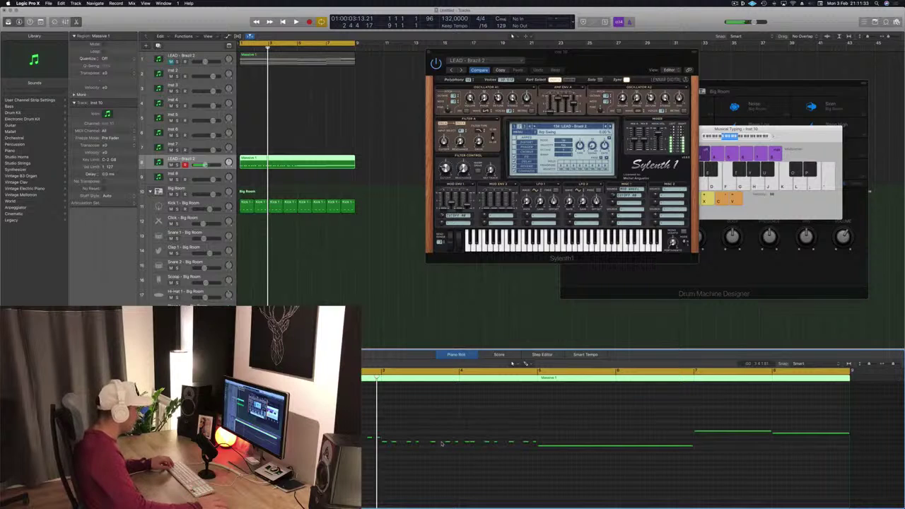
Step: Replace the long note at bar 5 with a copy of the two-bar rhythm pattern at that note's pitch
alt+click(539, 447)
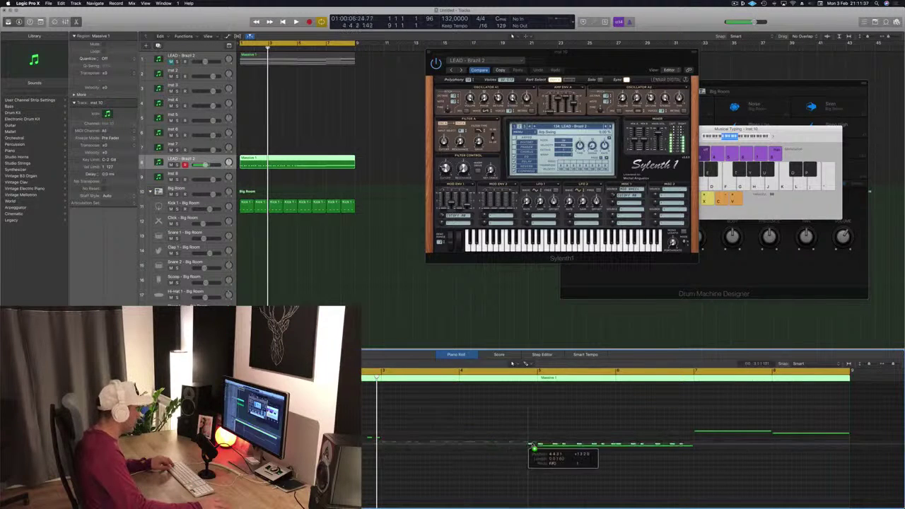
key(super+z)
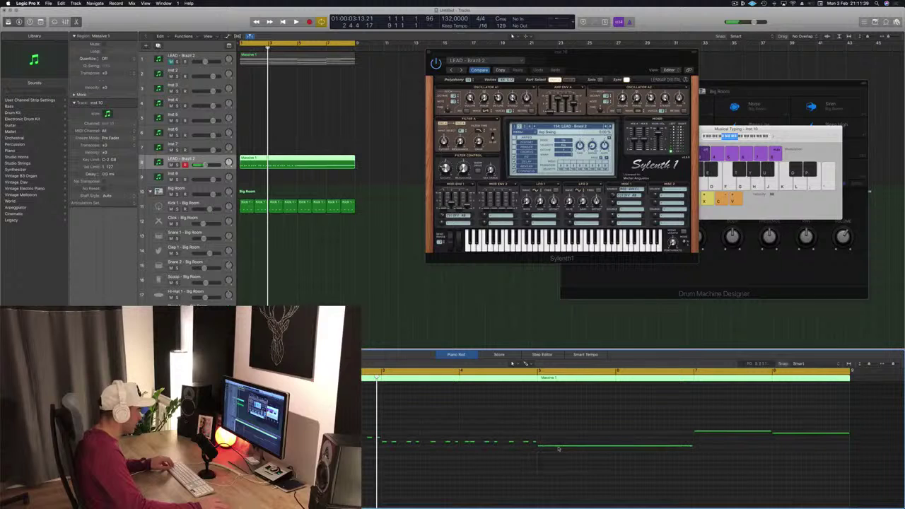
alt+click(557, 447)
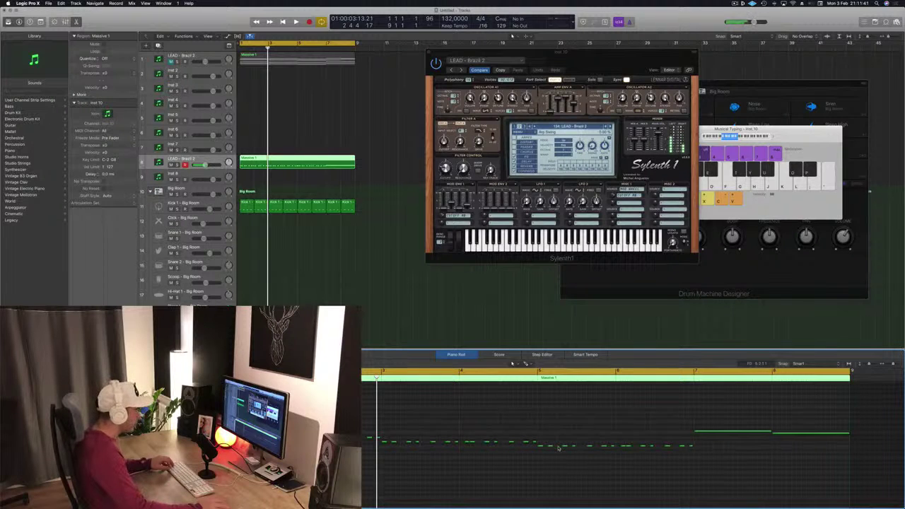
Step: Replace the long note at bar 7 with a copy of the rhythm pattern at its pitch, removing the copied notes that run into bar 8
drag(537, 442, 724, 453)
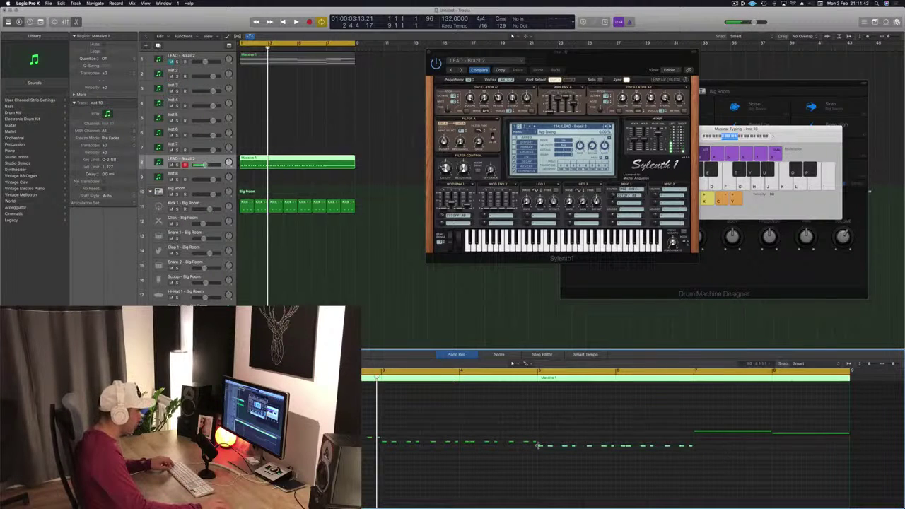
drag(539, 447, 700, 434)
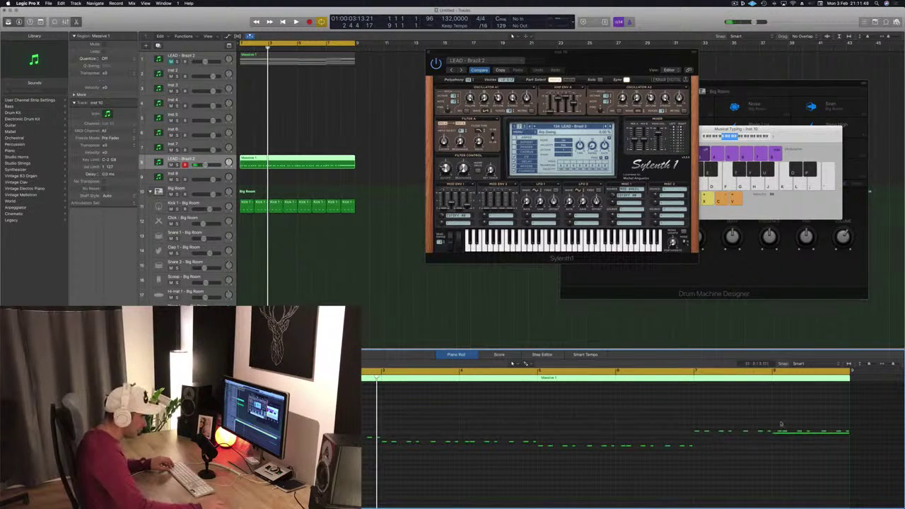
key(alt+Down)
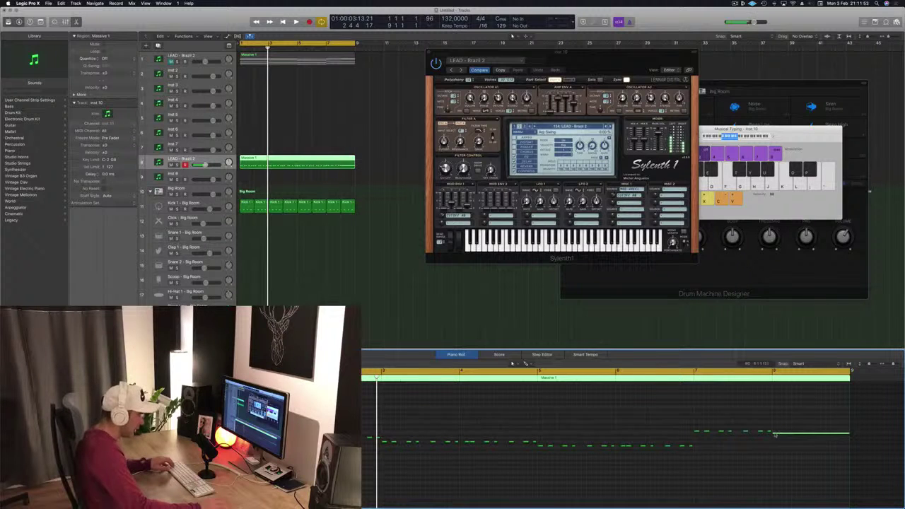
Step: Replace the long note at bar 8 with a copy of the rhythm pattern at its pitch and play the section
key(Delete)
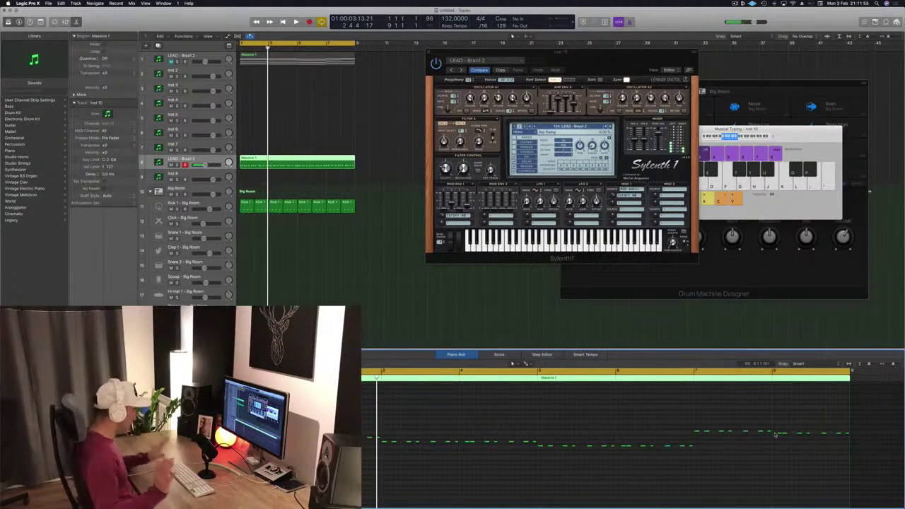
key(space)
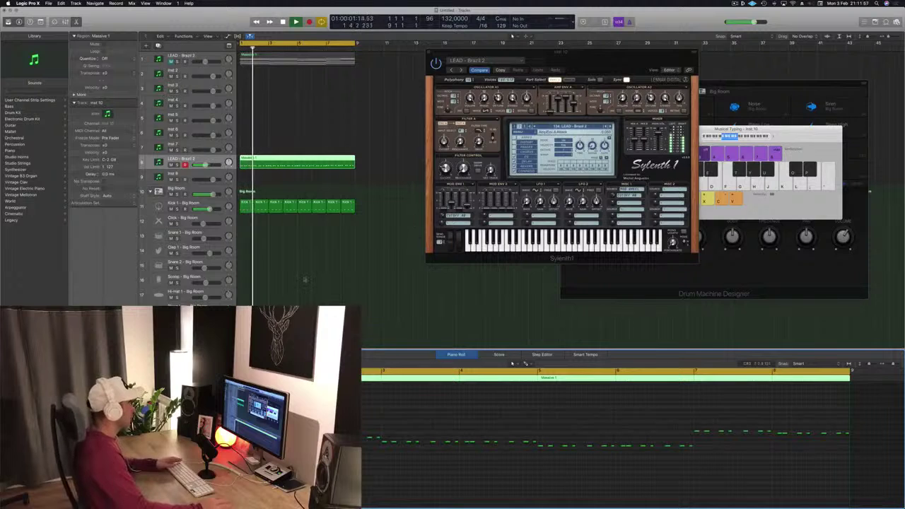
Step: Enlarge the rhythmic lead track's row and shift the Sylenth1 window clear of the upper tracks while the loop plays
drag(589, 55, 587, 118)
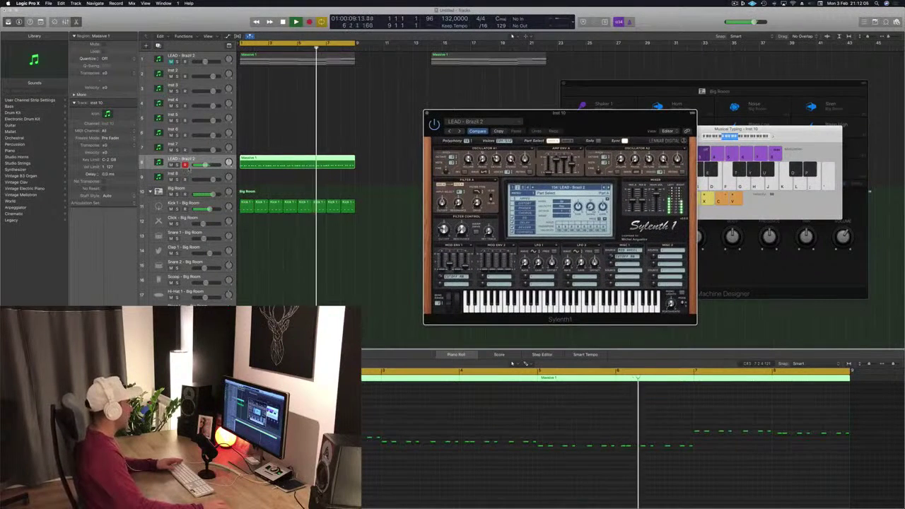
drag(189, 170, 191, 219)
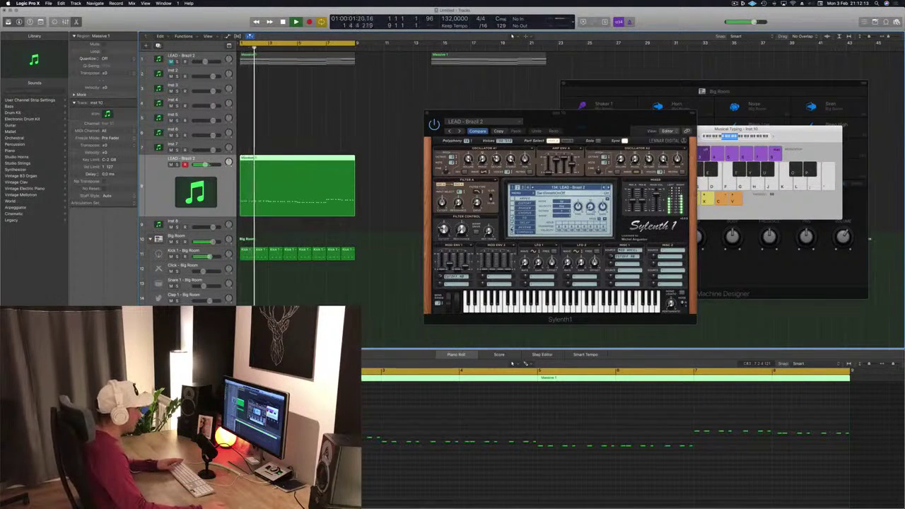
drag(589, 113, 593, 144)
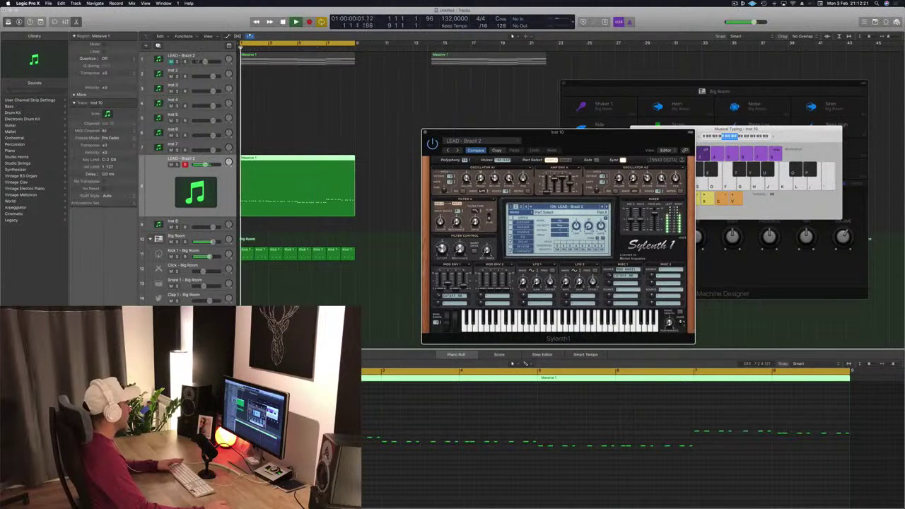
Step: Unmute the chord lead on track 1, play it together with the rhythmic lead, and select the chord track
click(170, 62)
key(space)
key(space)
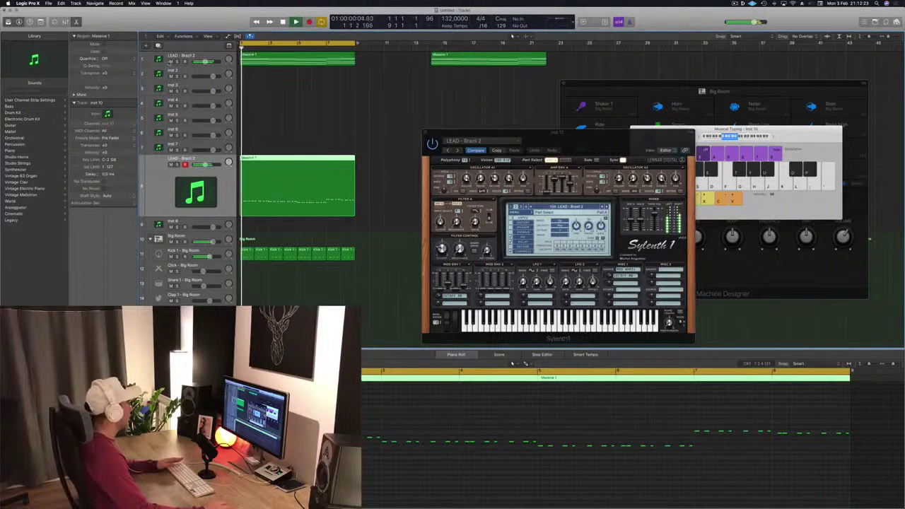
click(218, 56)
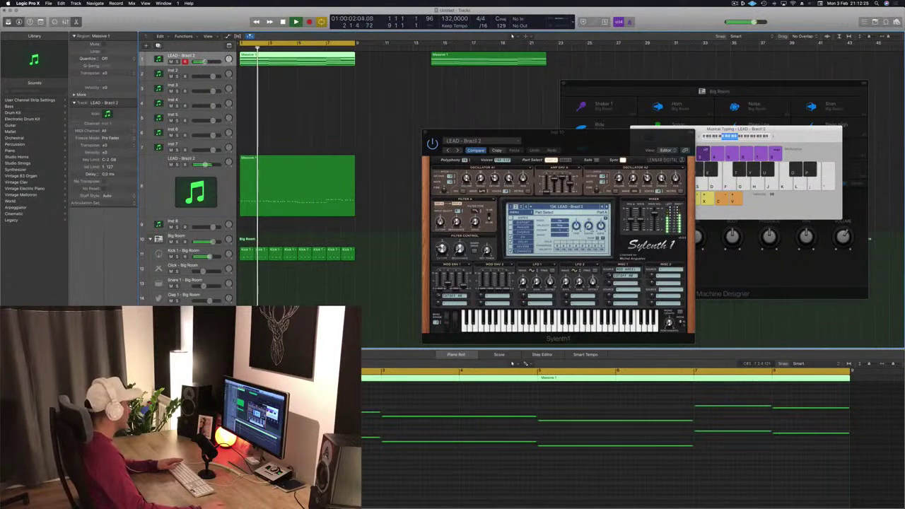
Step: Duplicate the rhythmic lead track with its Sylenth1 settings and copy the rhythm region onto the new track
drag(622, 133, 671, 56)
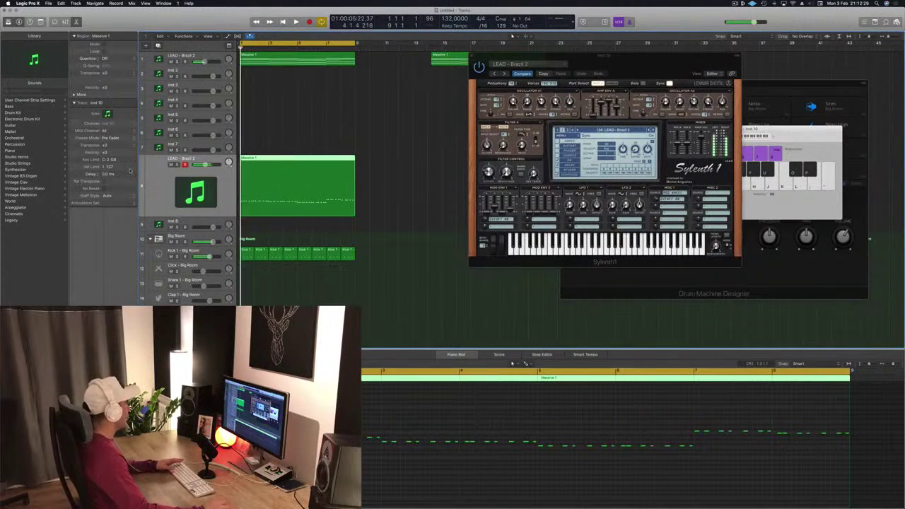
key(super+d)
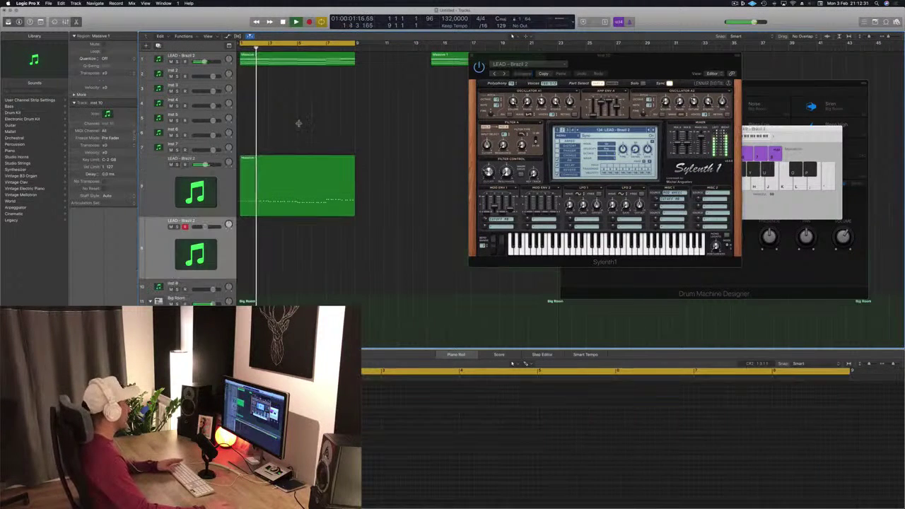
click(278, 183)
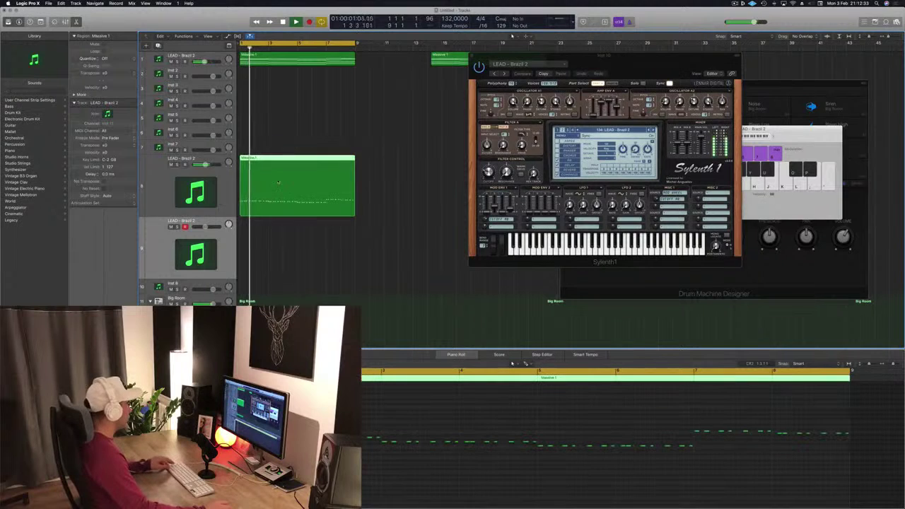
drag(279, 190, 264, 258)
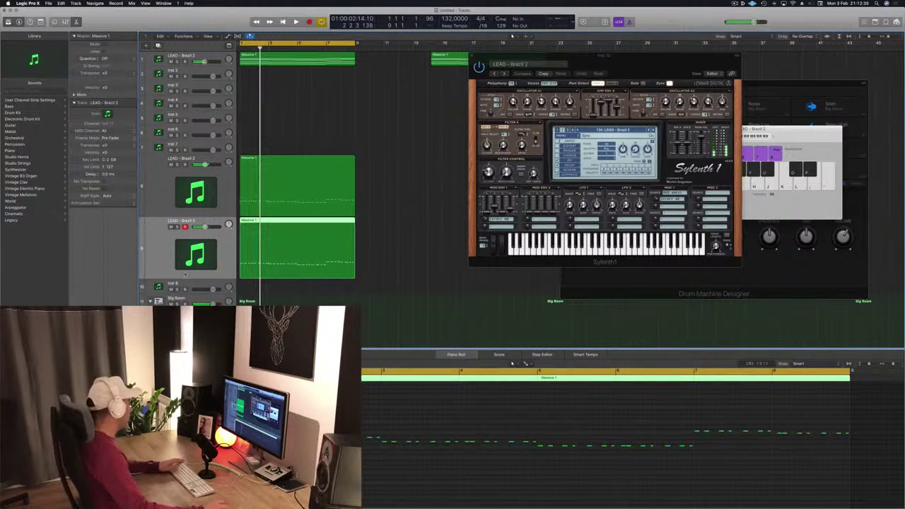
Step: Open the new track's Sylenth1, move its window over the empty arrangement area, and play the section
click(85, 338)
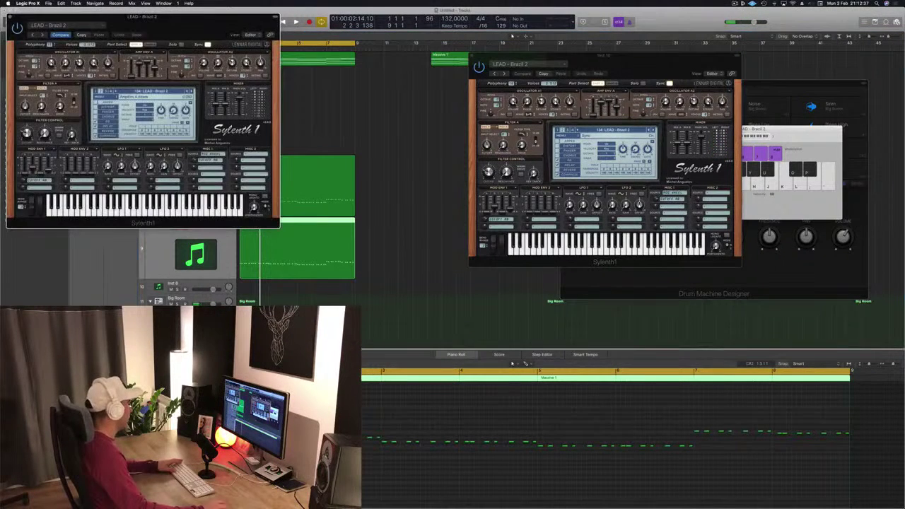
drag(206, 19, 630, 58)
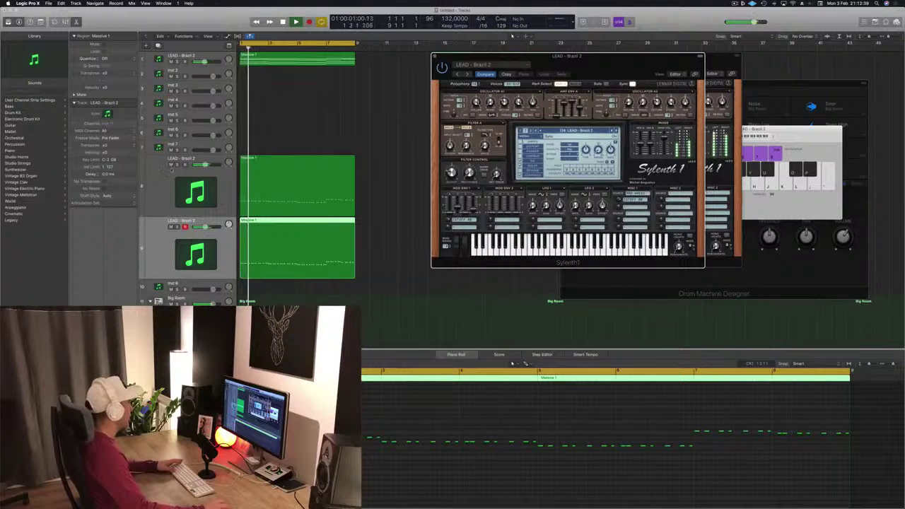
click(159, 262)
key(space)
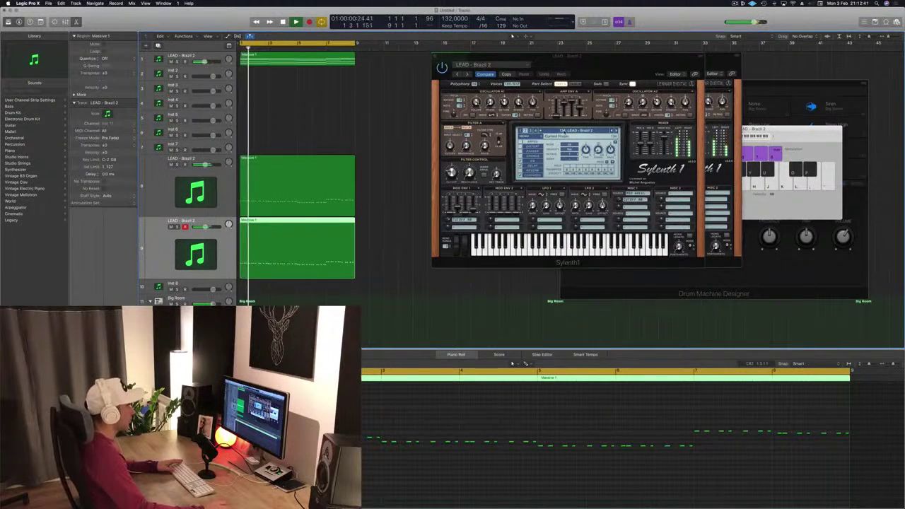
Step: Browse the preset banks in the new track's Sylenth1 and load BASS - Acid Bass from the first bank
click(563, 132)
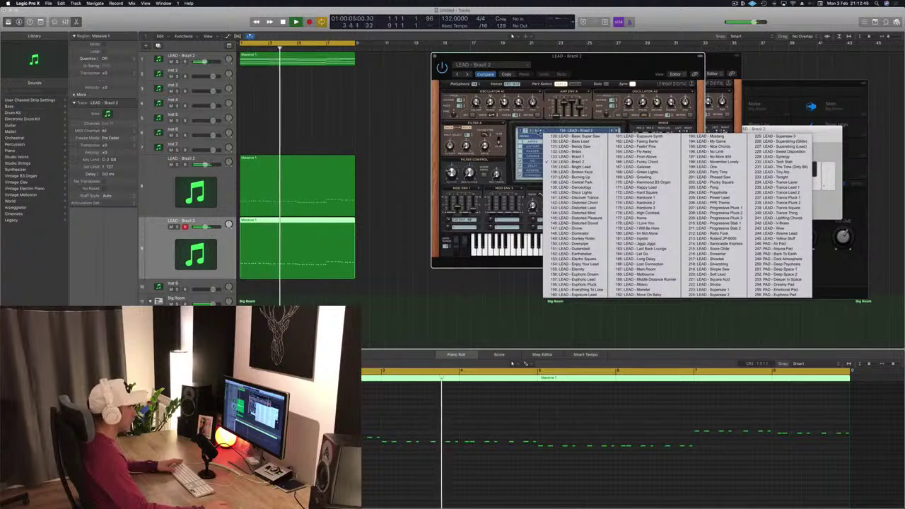
click(530, 131)
click(531, 131)
click(560, 132)
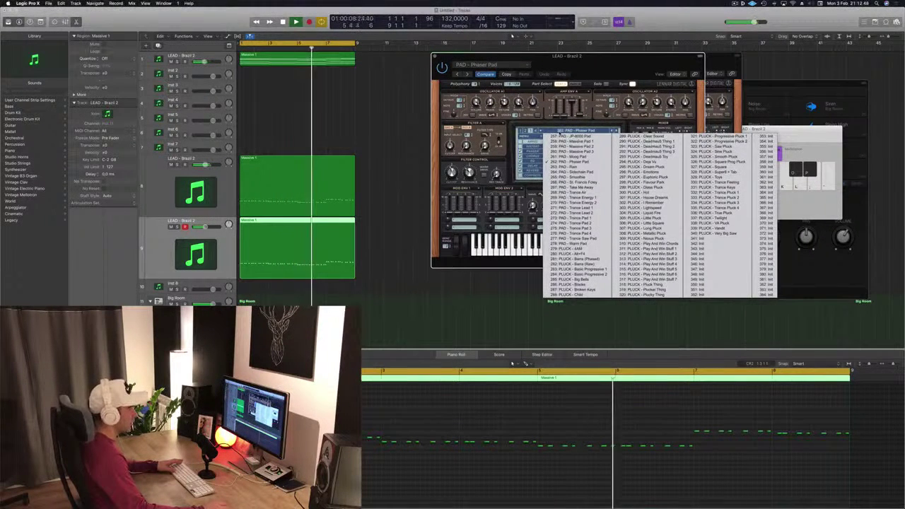
click(521, 130)
click(521, 131)
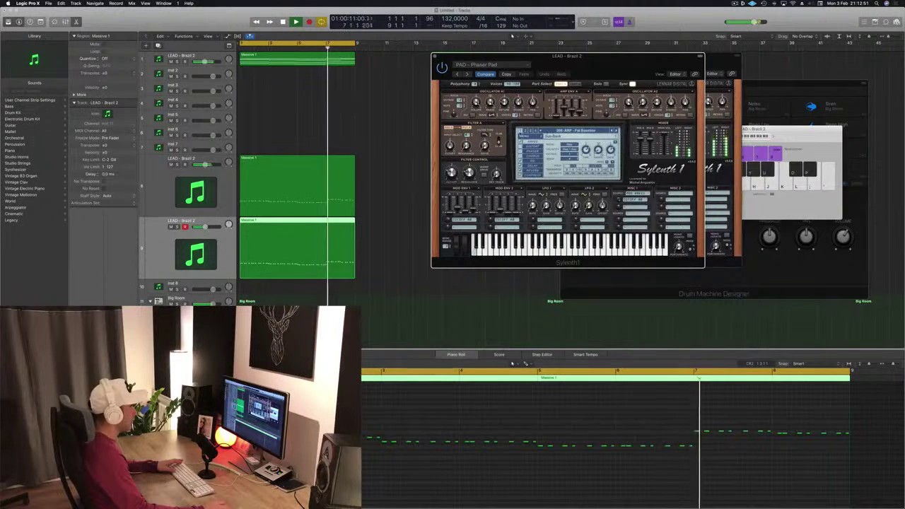
click(569, 130)
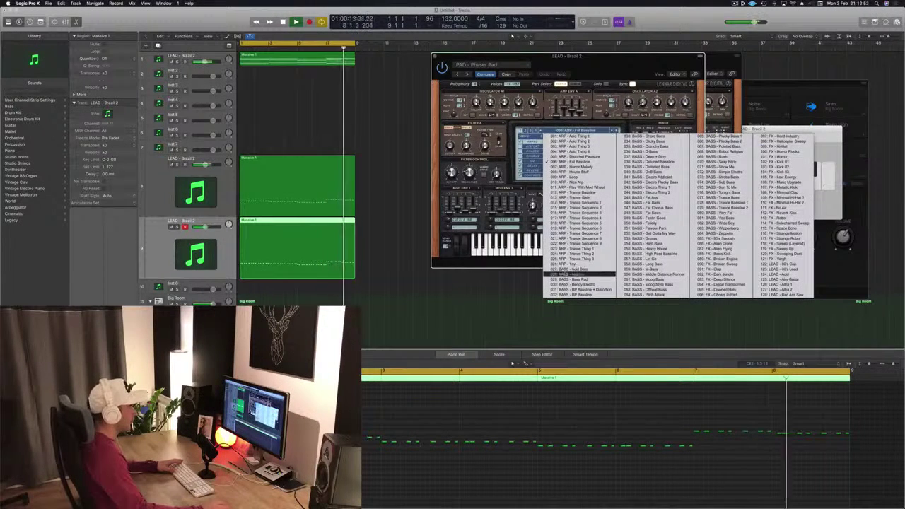
click(565, 273)
Step: Audition the following bass presets from the start of the section and settle on BASS - BP Bassline + Distortion
drag(620, 67, 602, 60)
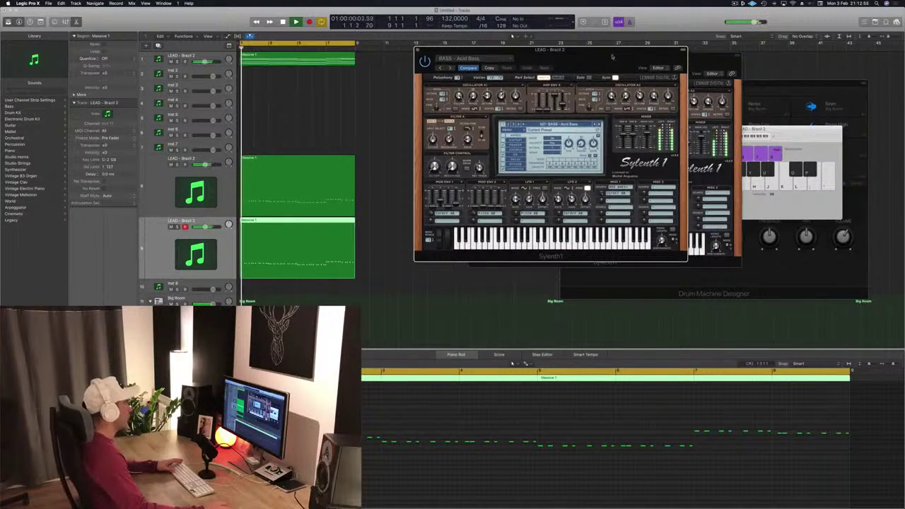
key(Return)
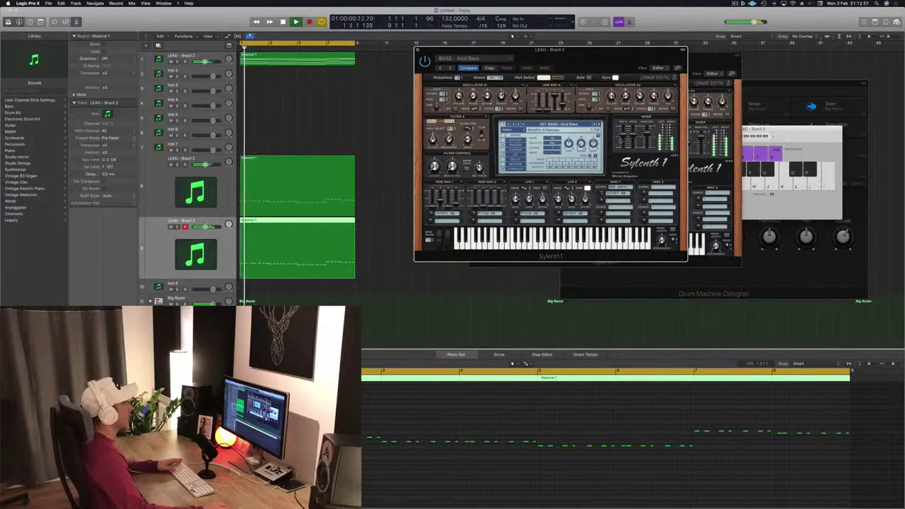
key(space)
key(space)
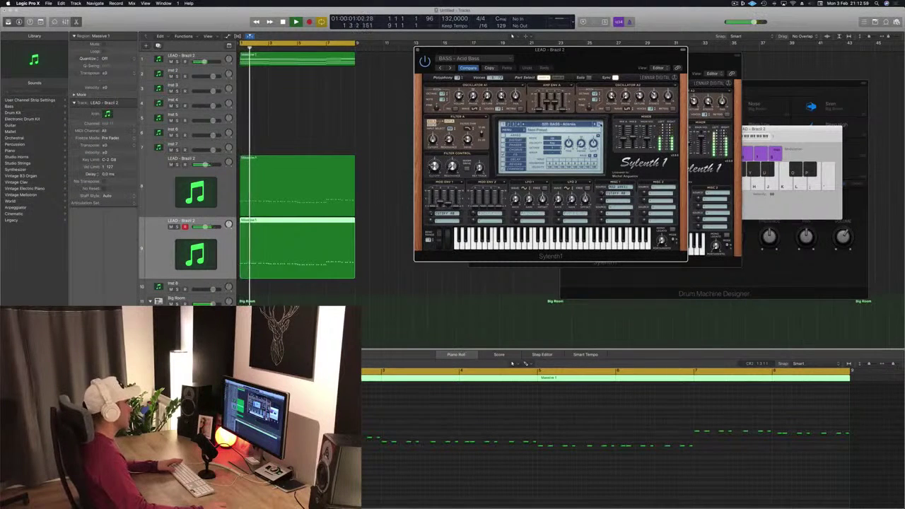
key(space)
click(600, 124)
key(Return)
key(bracketright)
key(bracketright)
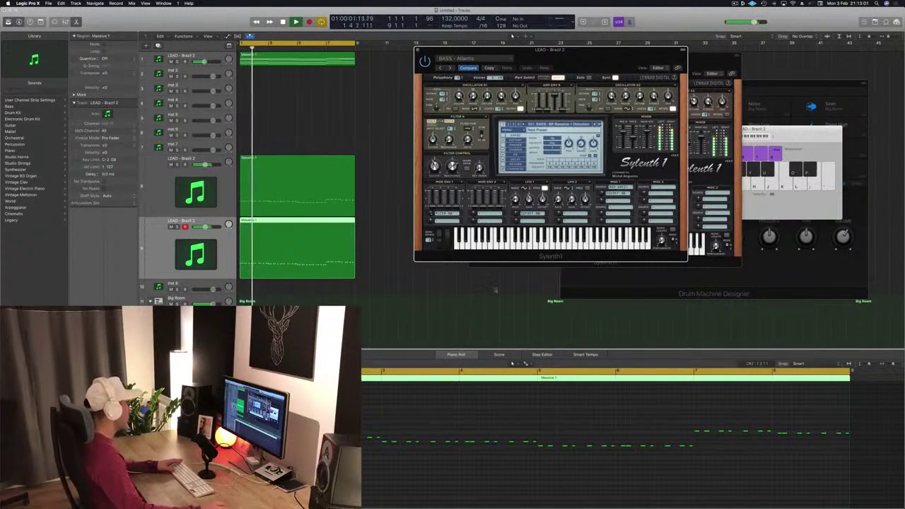
Step: Transpose all notes of the bass layer's region up one octave and play the section from the start
click(419, 447)
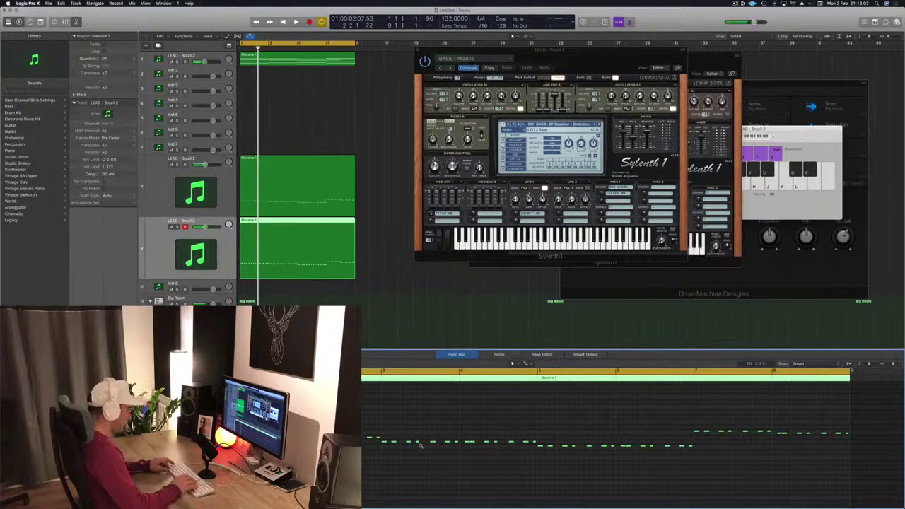
key(Return)
key(space)
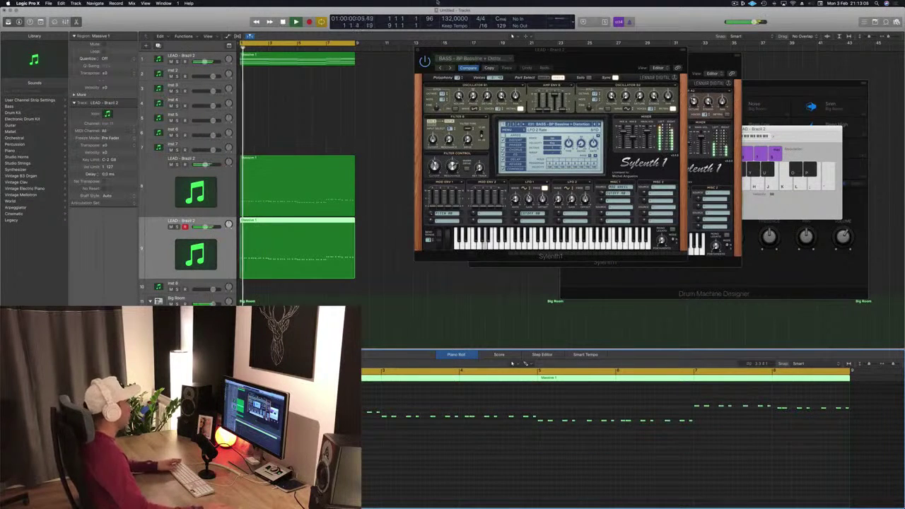
key(space)
Step: Try transposing all notes of the rhythmic lead region up one octave, play it, and reselect the bass layer's region
click(288, 188)
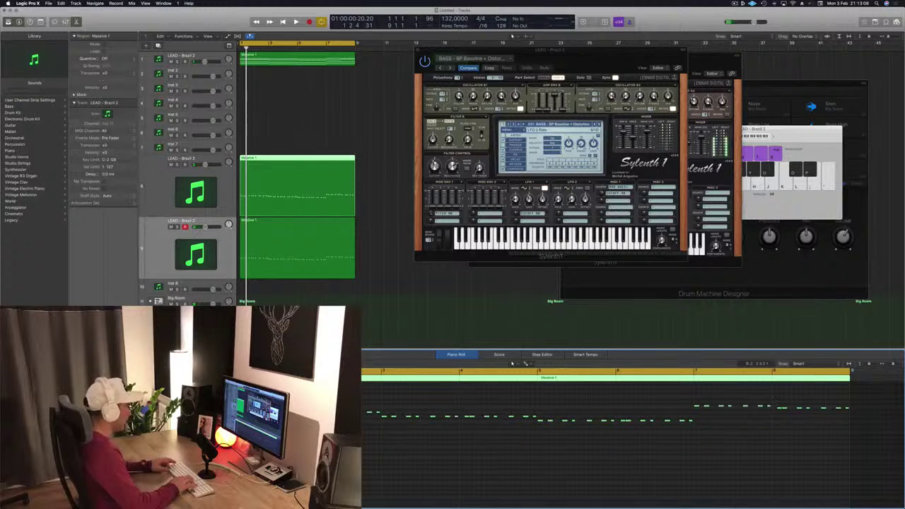
key(space)
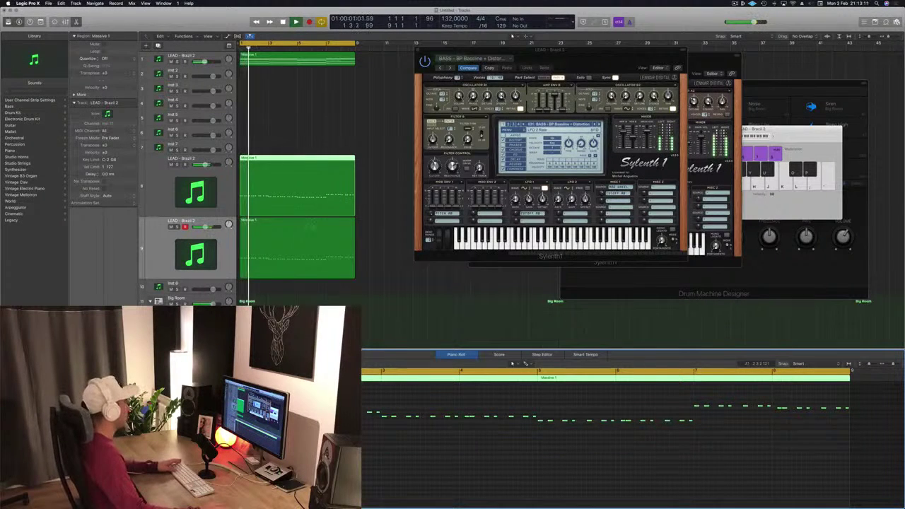
click(295, 253)
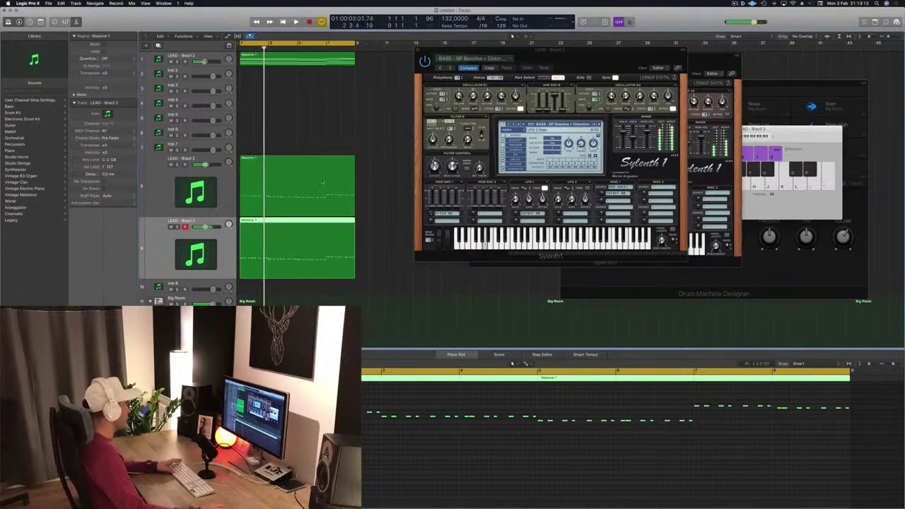
Step: Mute the bass layer during playback and move the rhythmic lead's notes back down one octave
key(space)
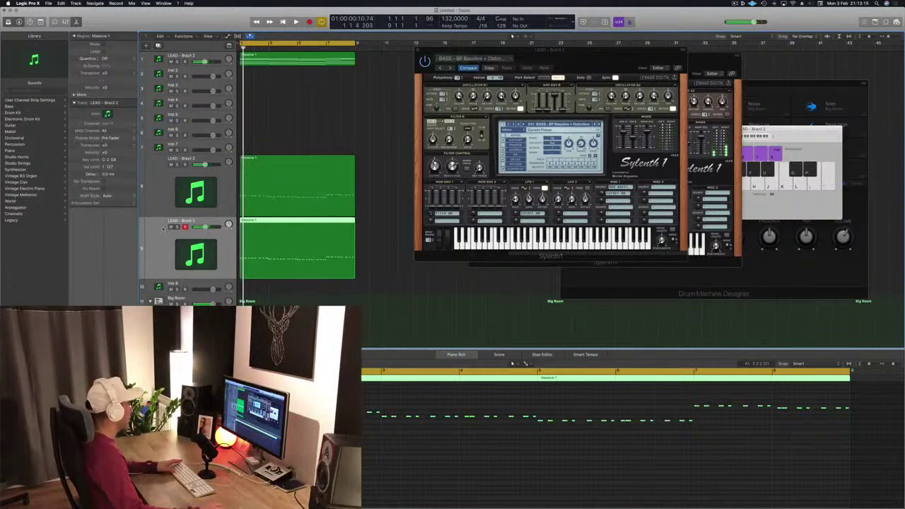
click(171, 226)
key(space)
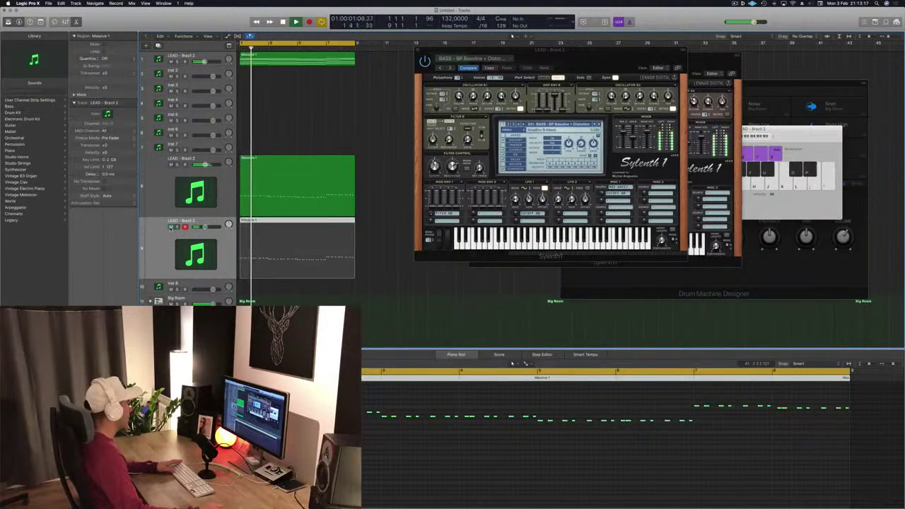
click(301, 176)
click(315, 438)
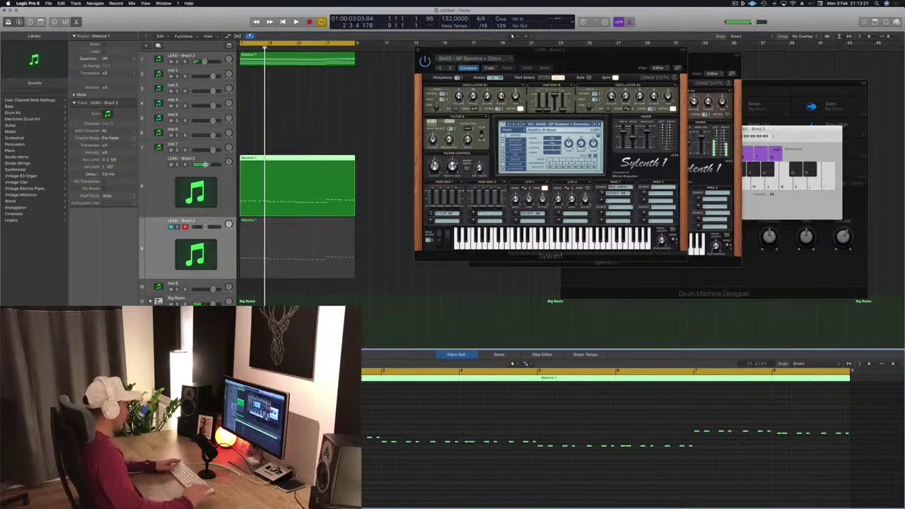
Step: Unmute the bass layer and replay the section from the start several times to compare it with the lead parts
click(309, 260)
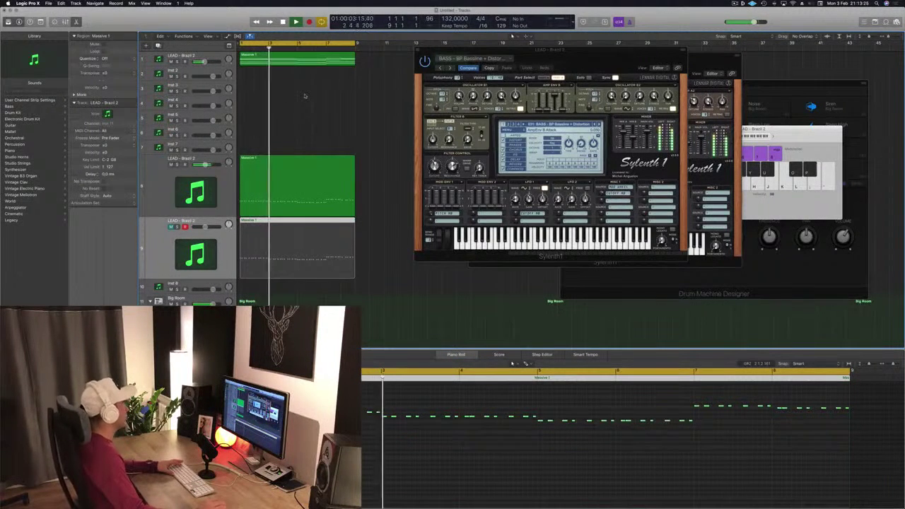
key(Return)
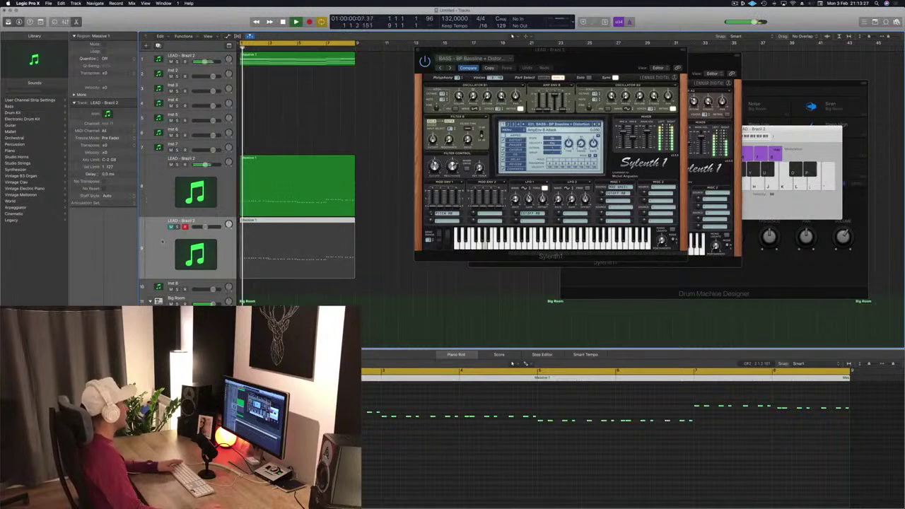
key(Return)
click(170, 227)
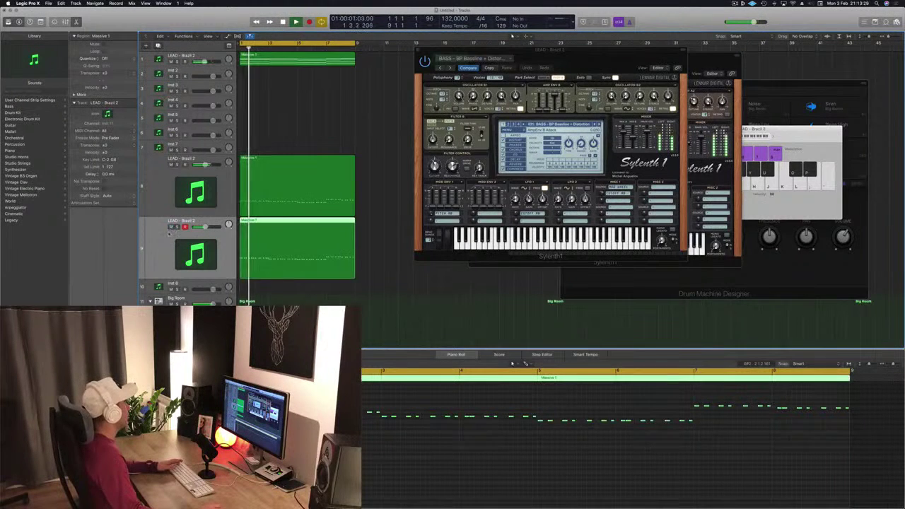
key(Return)
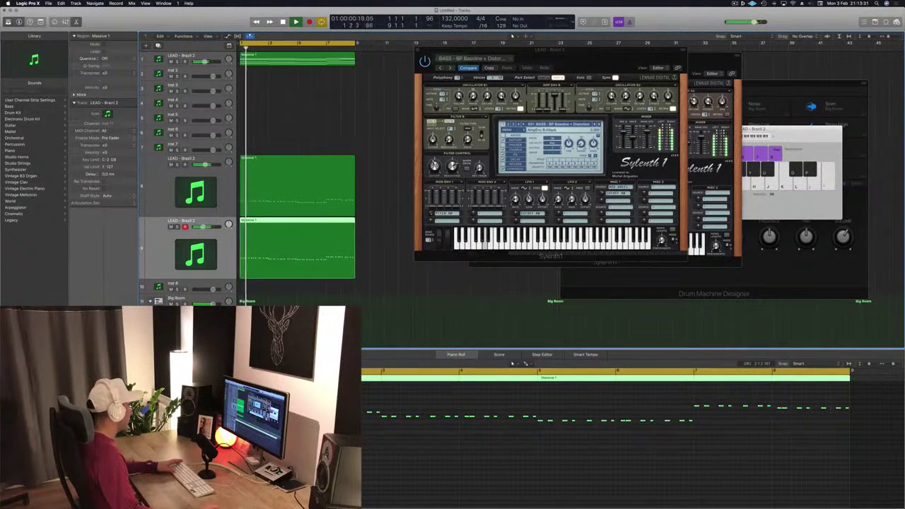
key(Return)
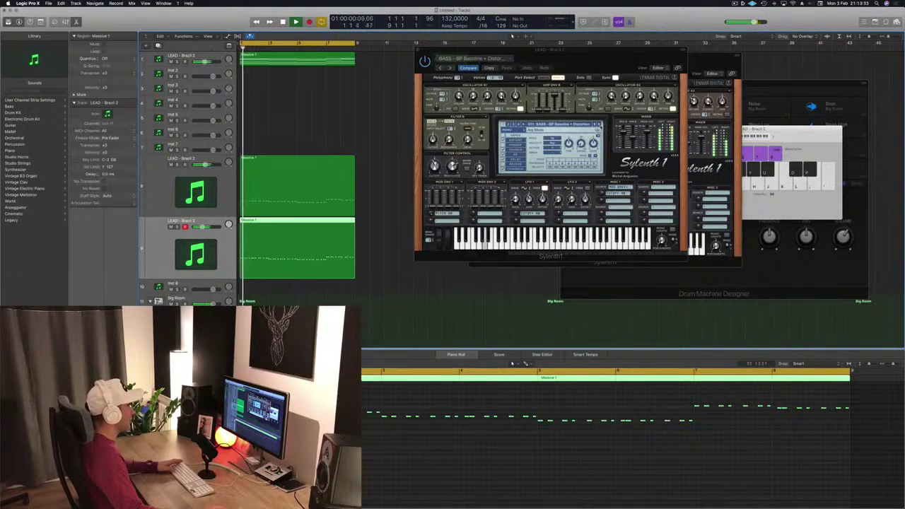
Step: Audition successive bass presets on the bass layer's Sylenth1 during playback, load BASS - Feelin Good, and reposition the plugin window
click(598, 125)
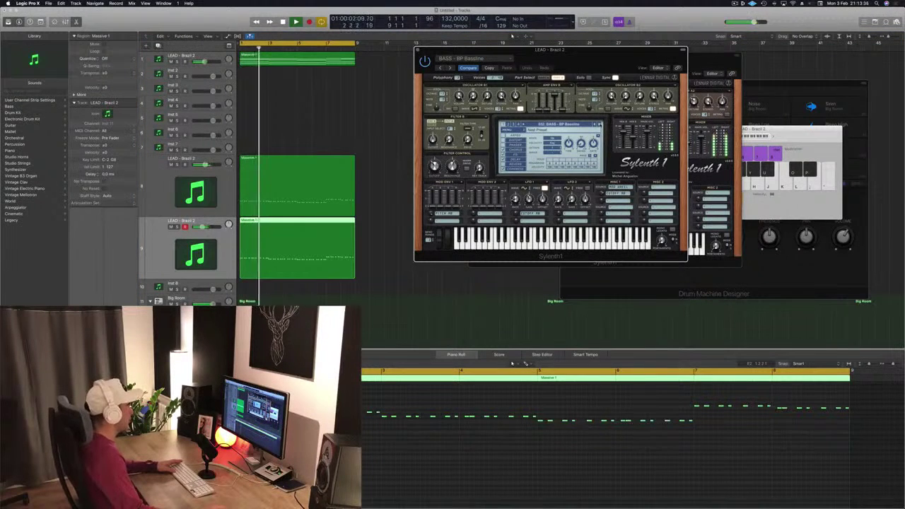
click(598, 125)
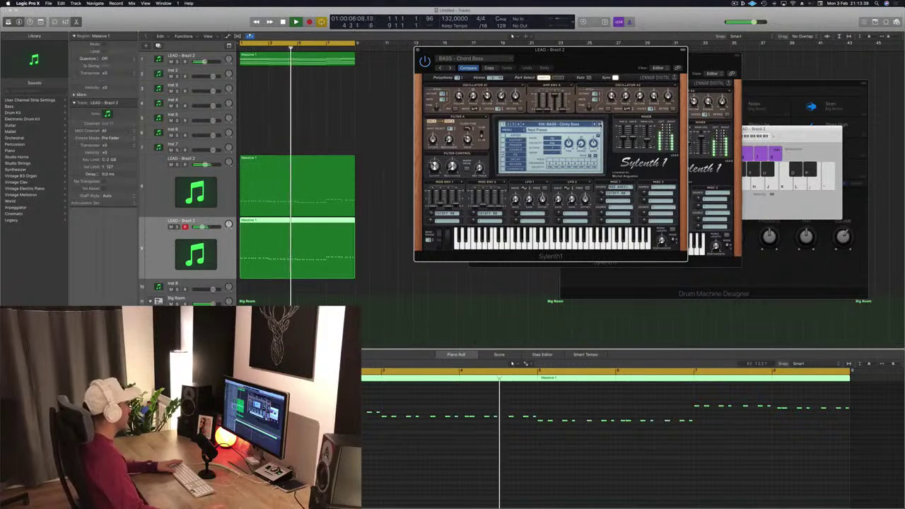
click(599, 125)
click(599, 125)
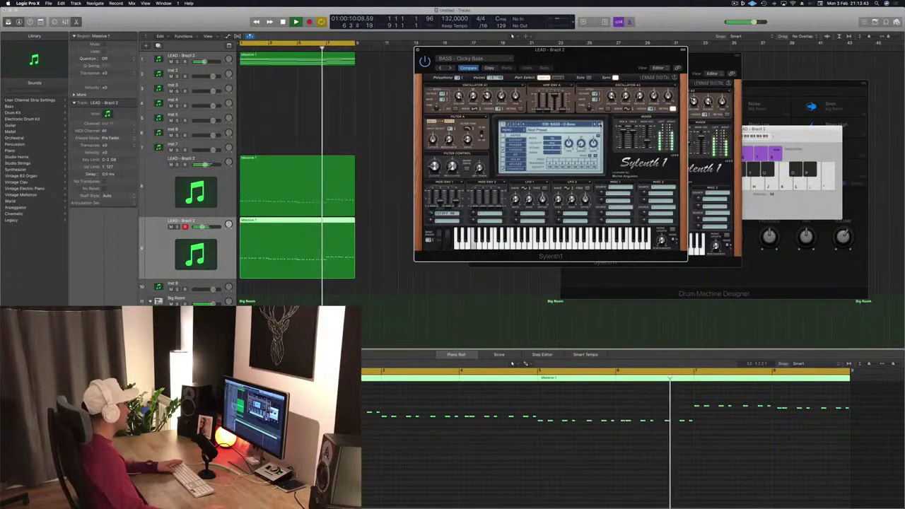
key(space)
key(space)
click(346, 269)
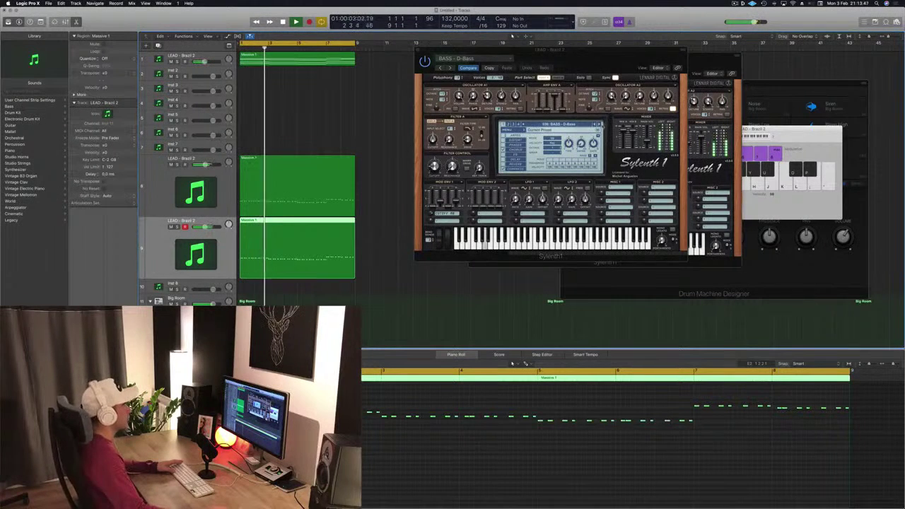
click(599, 126)
click(599, 125)
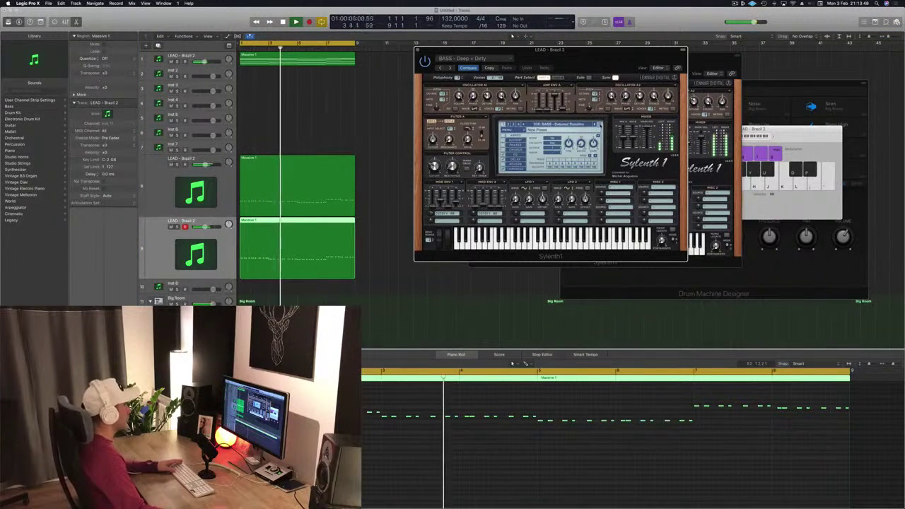
key(bracketright)
key(bracketright)
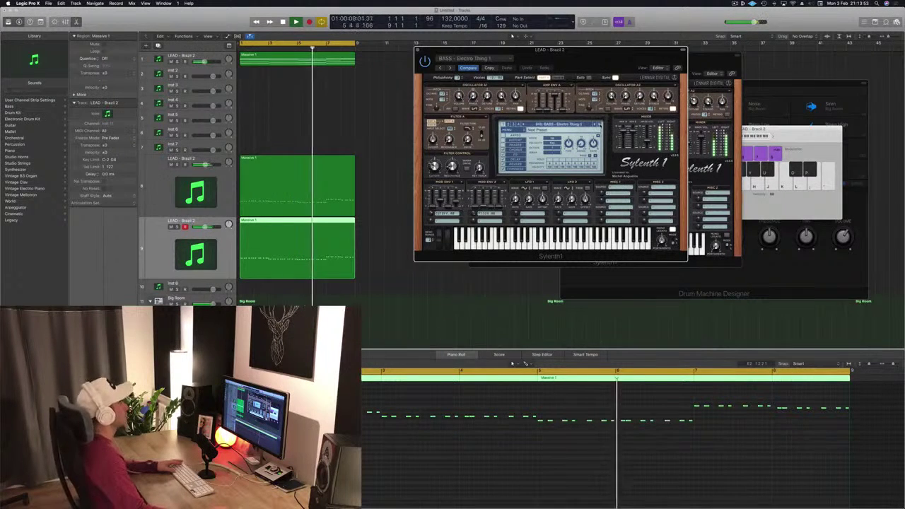
key(bracketright)
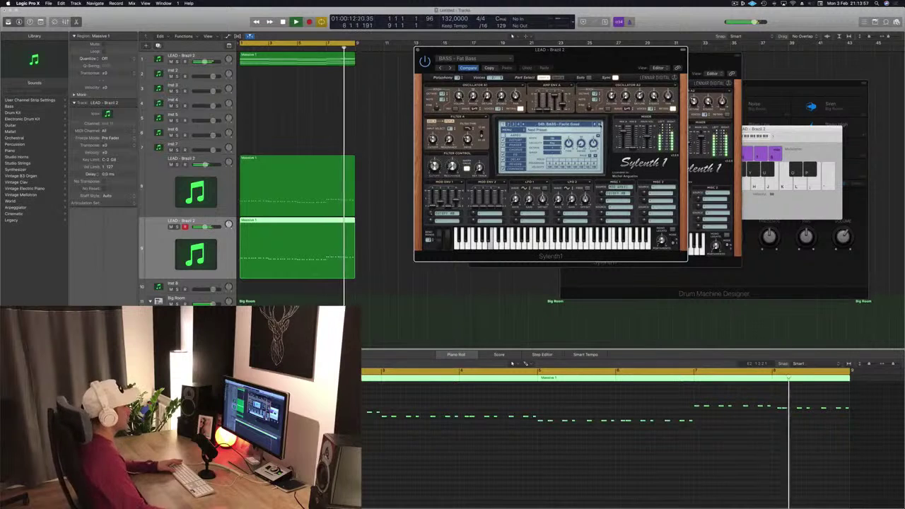
drag(595, 56, 652, 121)
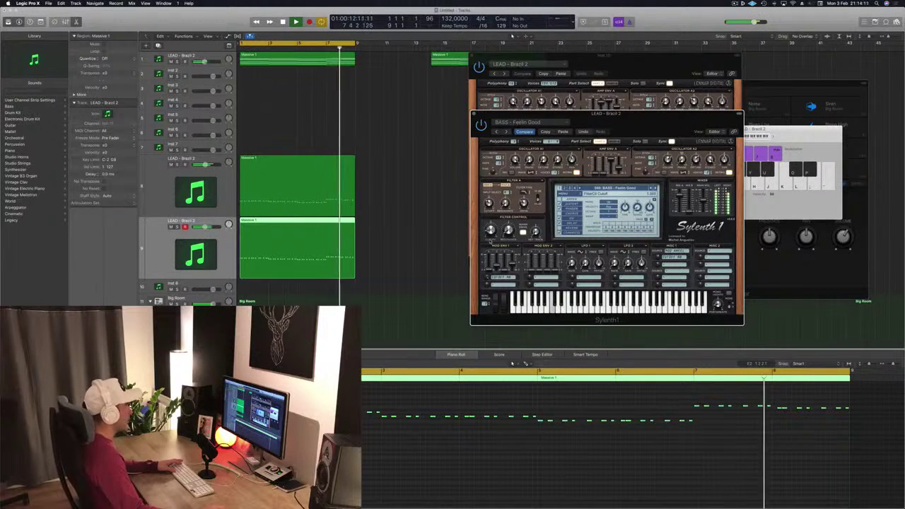
drag(648, 118, 598, 105)
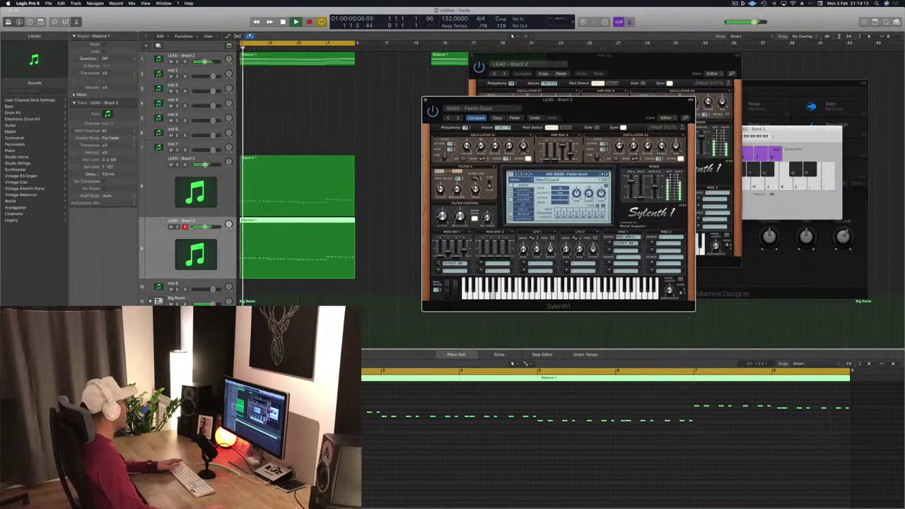
Step: Compare the bass layer soloed and with the rhythmic lead muted, restore both tracks, and replay from the start
click(177, 227)
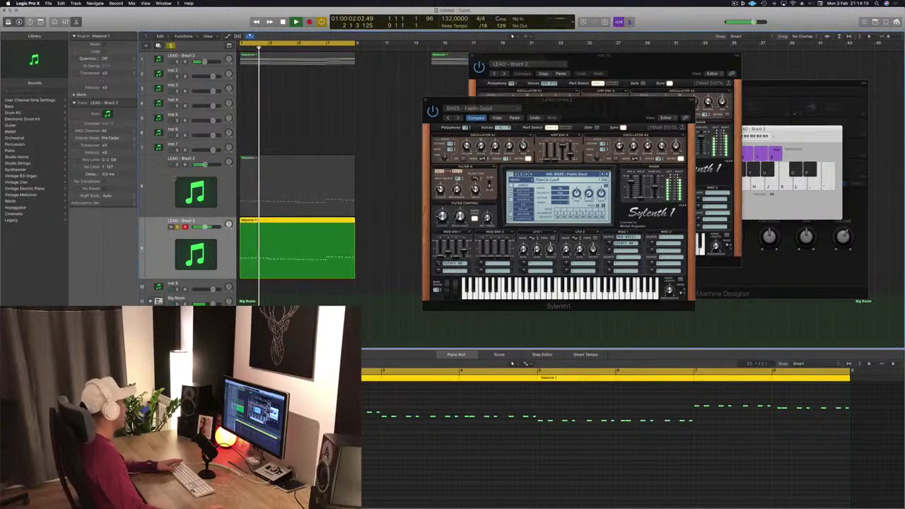
click(177, 228)
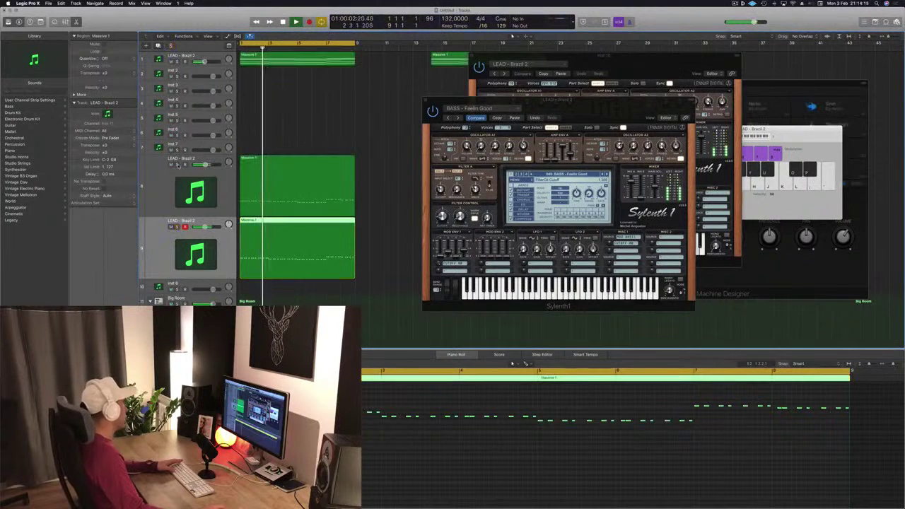
click(171, 164)
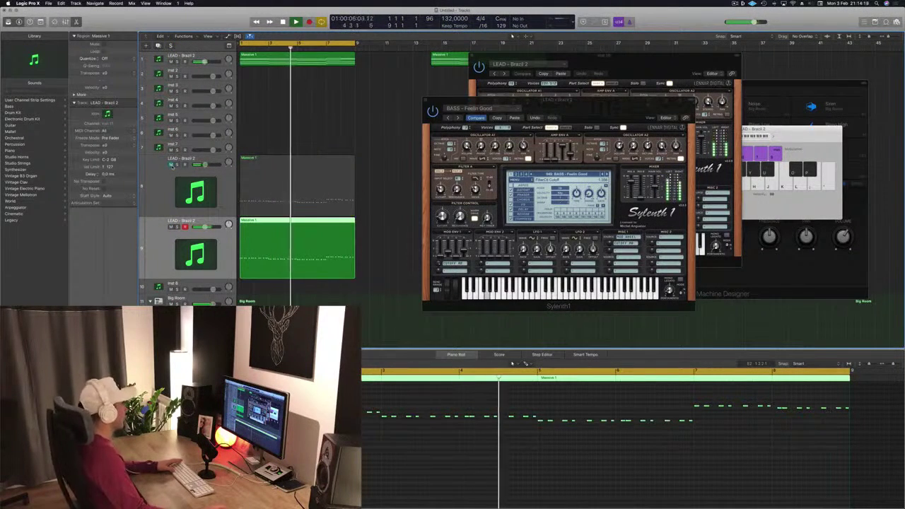
click(171, 165)
key(Return)
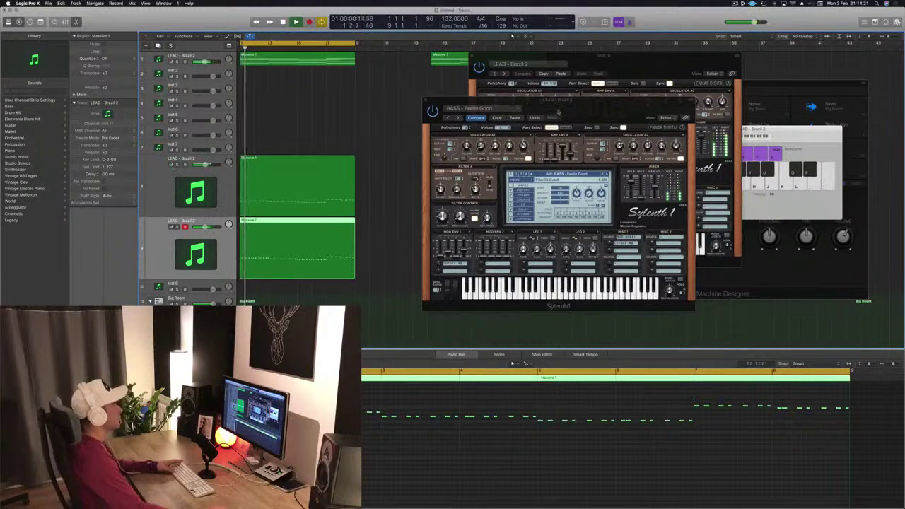
Step: Close the bass layer's Sylenth1 window, select the chord region, and open the chord lead track's Sylenth1
drag(492, 102, 461, 106)
click(393, 104)
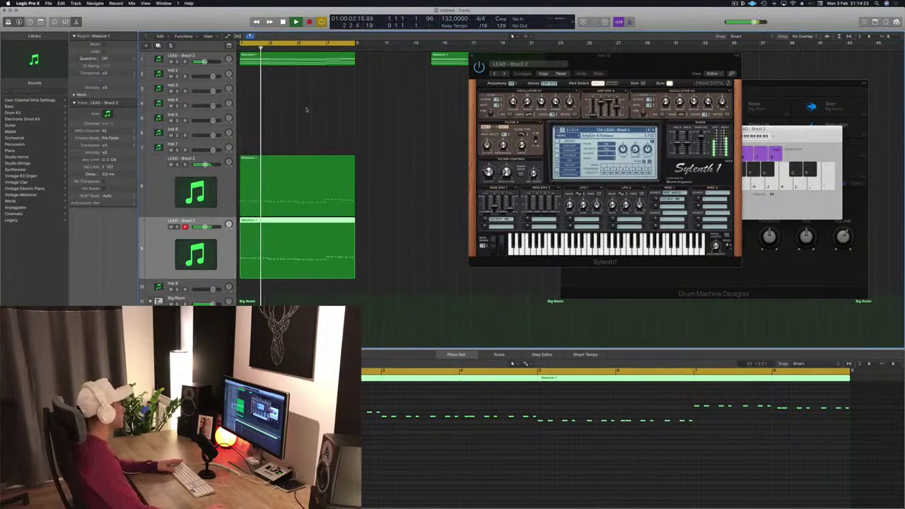
click(295, 62)
drag(654, 63, 686, 62)
key(Return)
click(274, 58)
key(space)
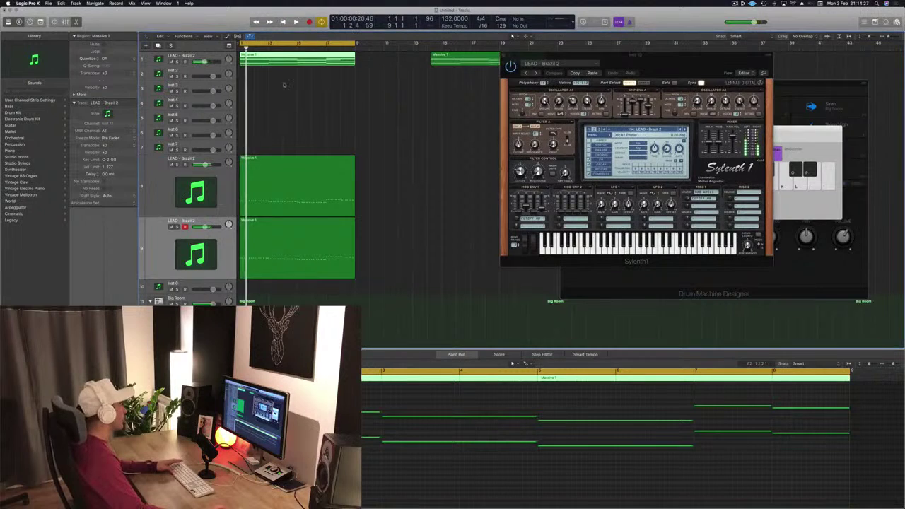
click(182, 61)
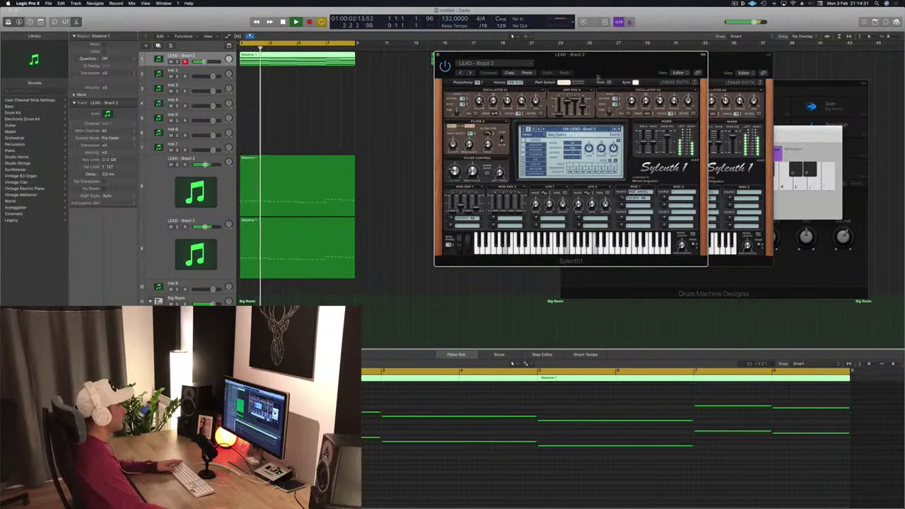
drag(634, 71, 653, 71)
Step: Duplicate the chord lead track twice and copy its region onto the first duplicate
click(187, 57)
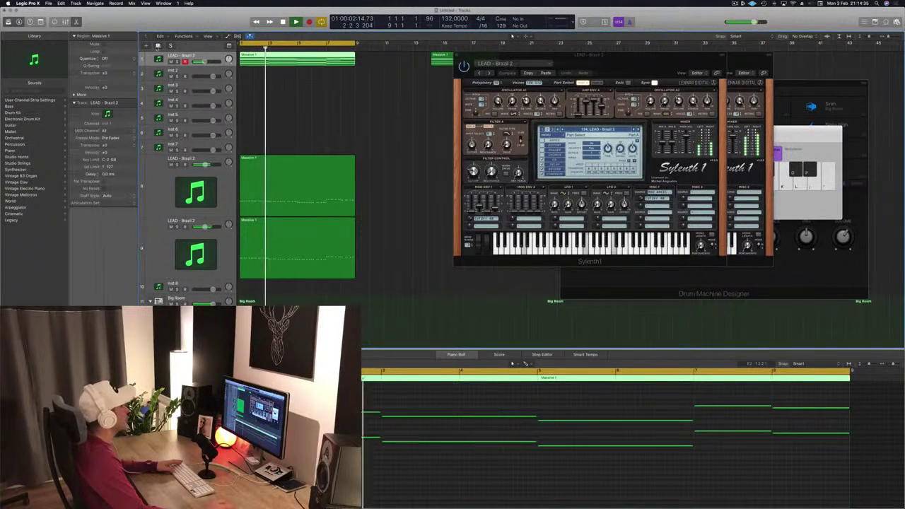
key(super+d)
key(super+d)
click(313, 64)
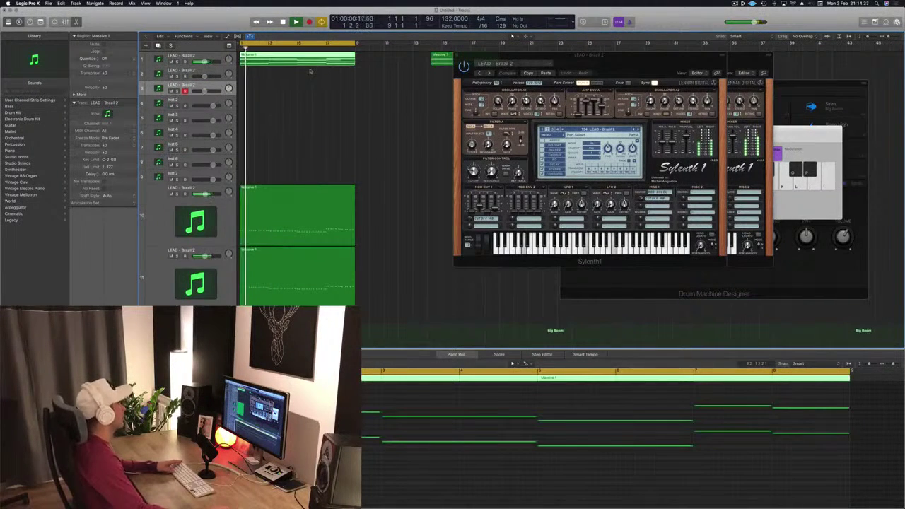
drag(288, 65, 319, 85)
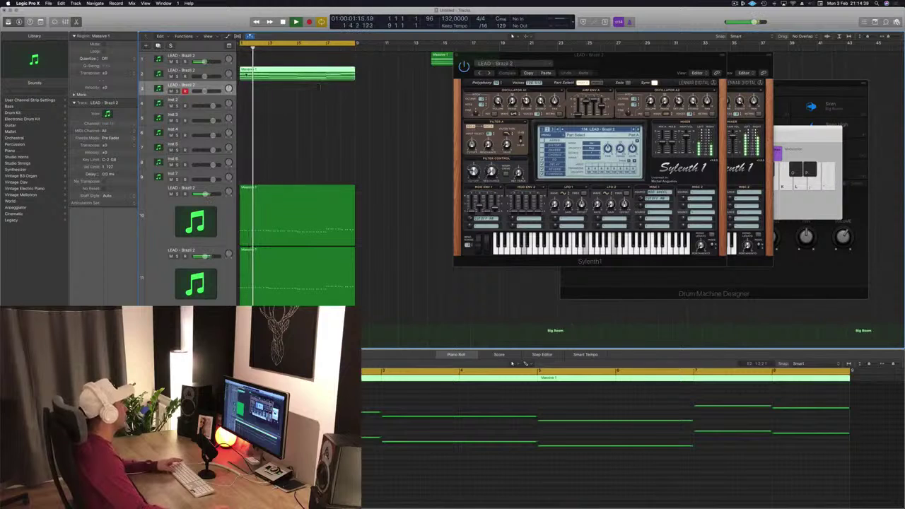
drag(260, 74, 260, 59)
key(space)
key(space)
Step: Mute the original chord lead track and open the first duplicate's Sylenth1 beside the track list
click(171, 61)
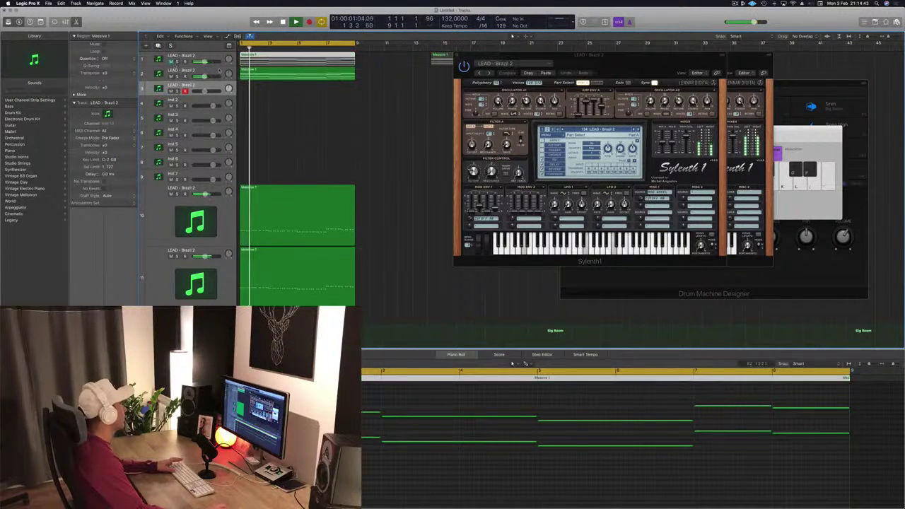
click(292, 79)
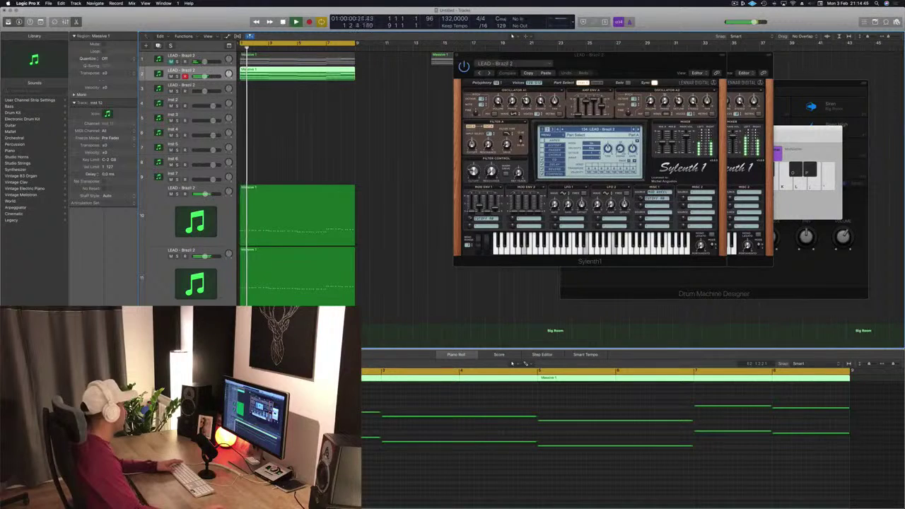
double_click(158, 74)
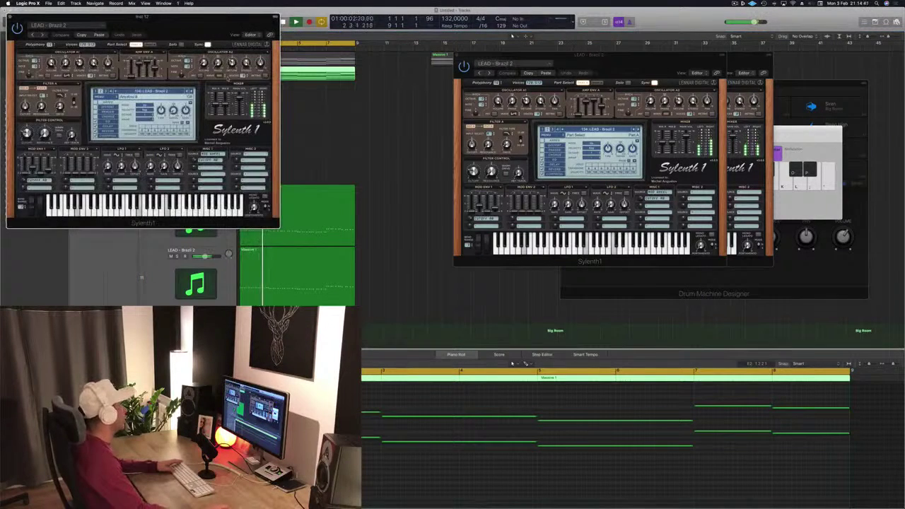
drag(180, 21, 455, 114)
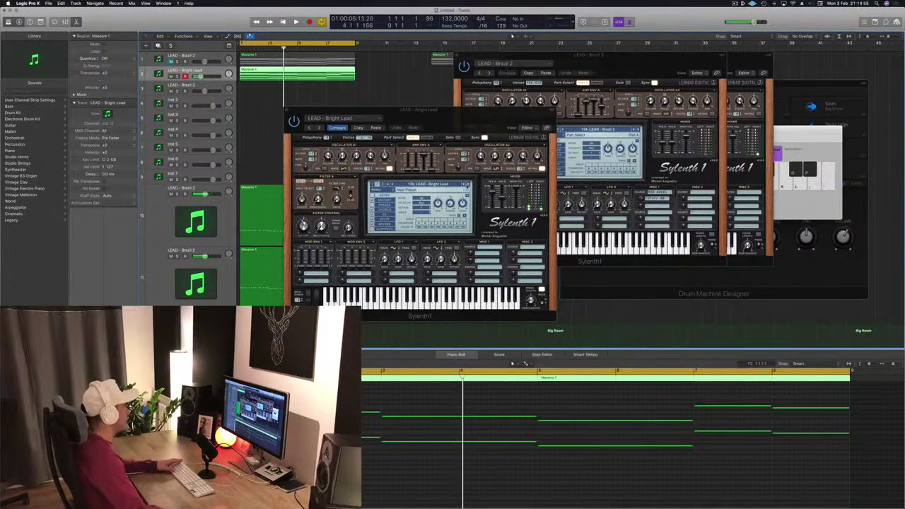
Step: Audition lead presets on the duplicated chord track's Sylenth1 and load PAD - Air Pad from the preset list
click(468, 184)
key(space)
click(467, 184)
key(space)
click(455, 184)
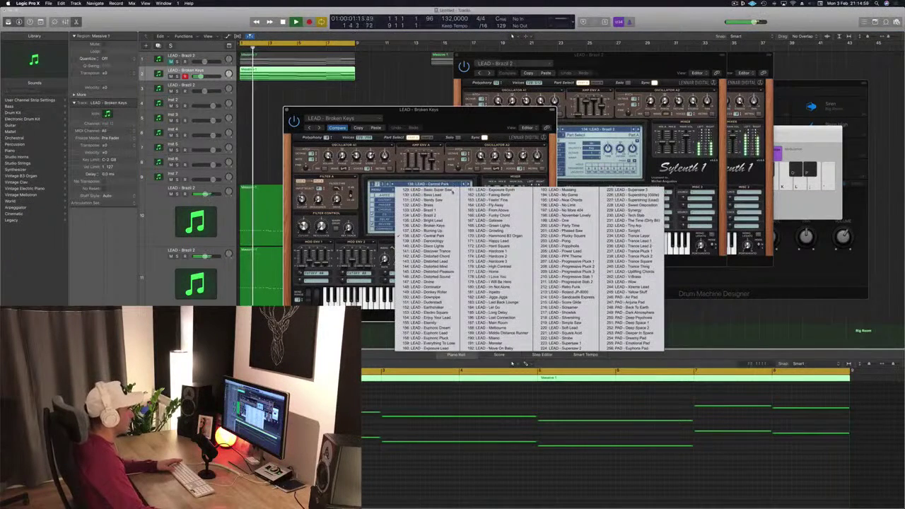
click(623, 298)
Step: Replay the section with the pad sound and switch the duplicated chord track's preset to PAD - Anjuna Pad
key(space)
key(space)
drag(485, 120, 608, 114)
key(Return)
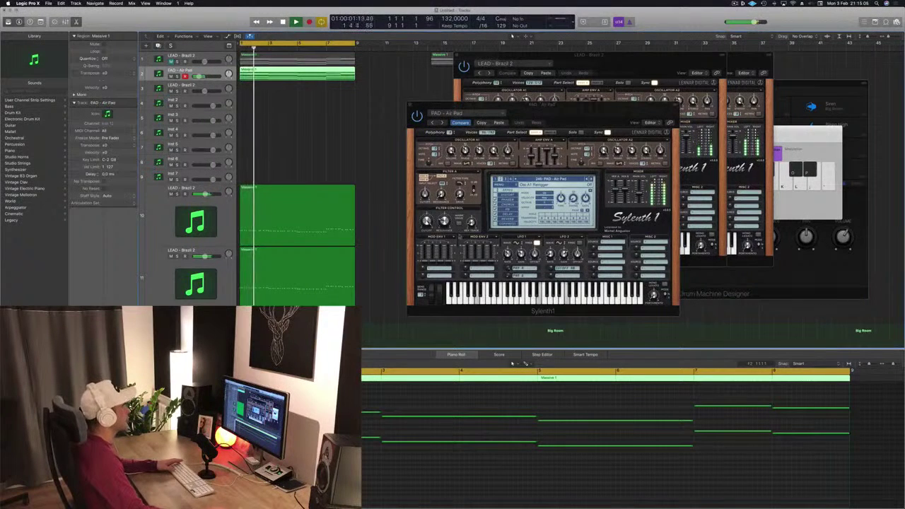
key(Return)
key(Return)
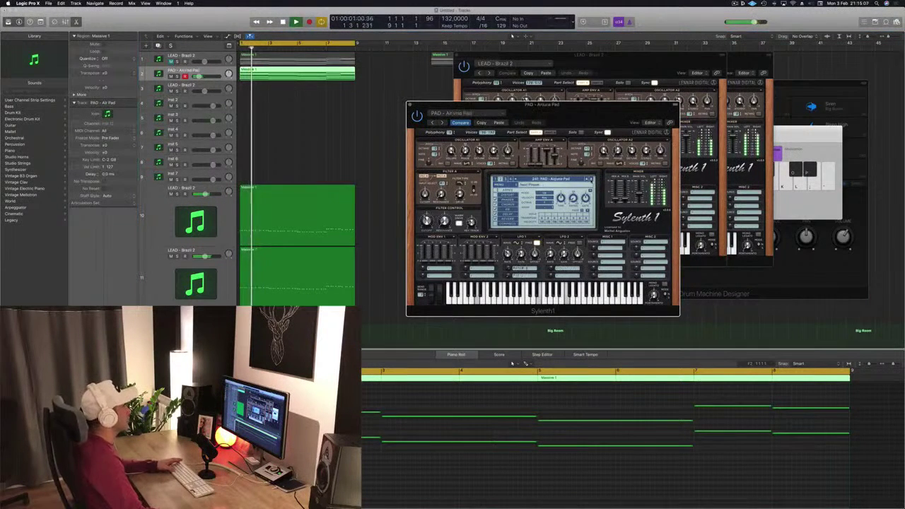
drag(585, 114, 625, 109)
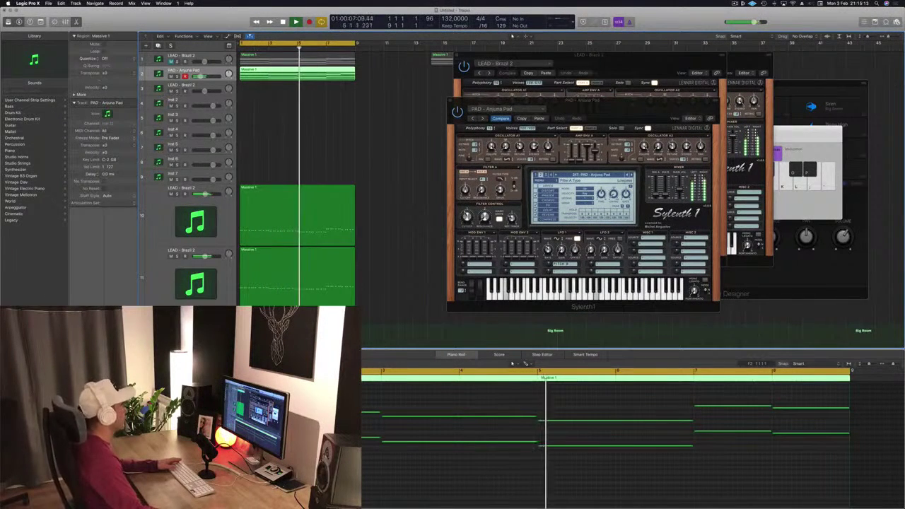
drag(454, 103, 408, 108)
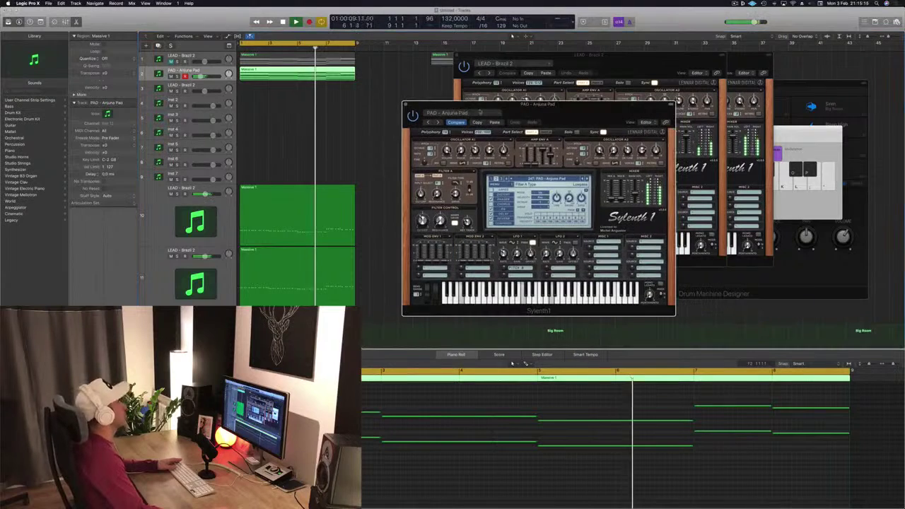
Step: Close the pad layer's and chord lead's Sylenth1 windows and unmute the original chord lead track
click(405, 106)
drag(540, 61, 390, 132)
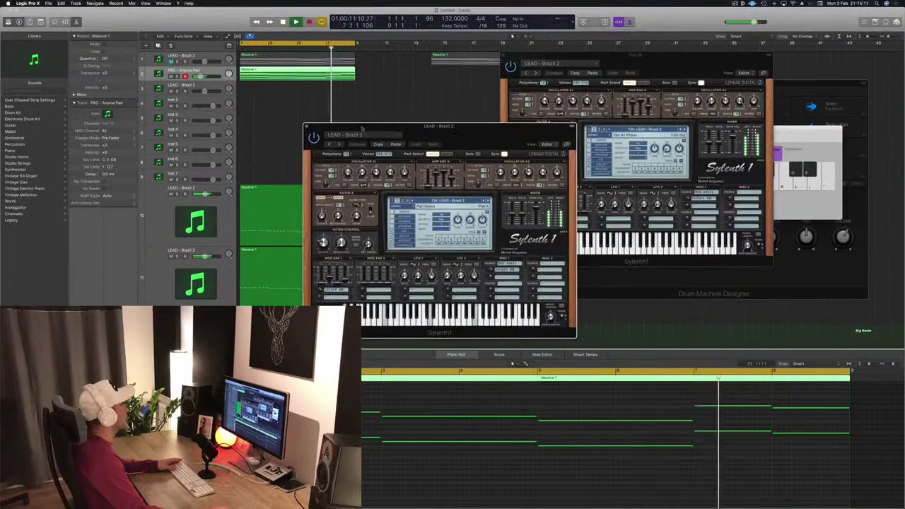
click(307, 127)
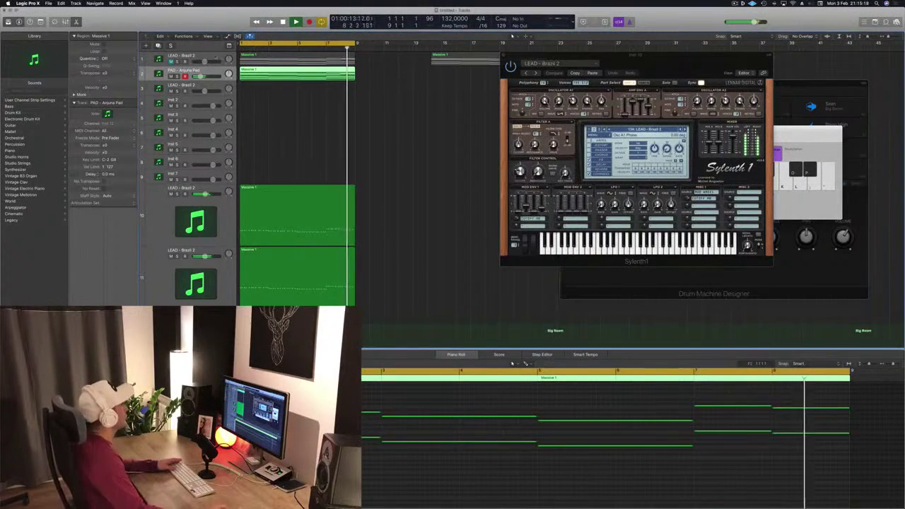
click(215, 56)
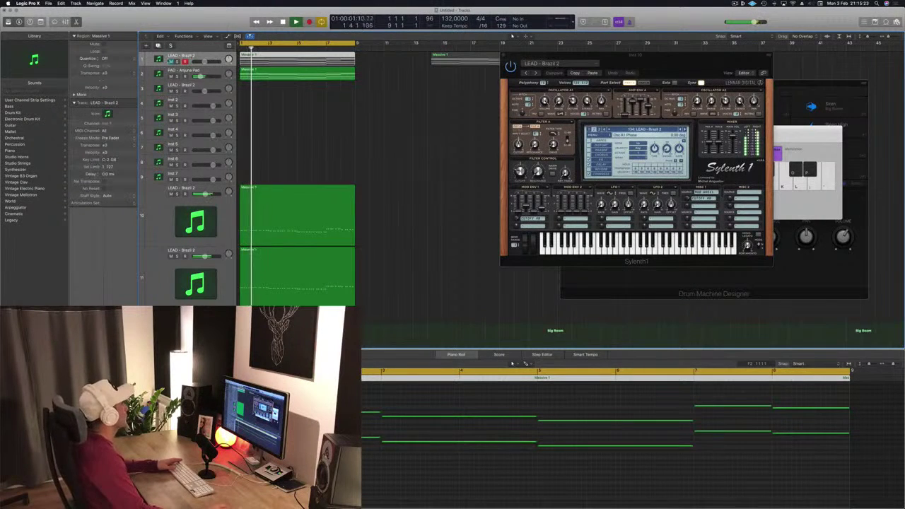
click(171, 61)
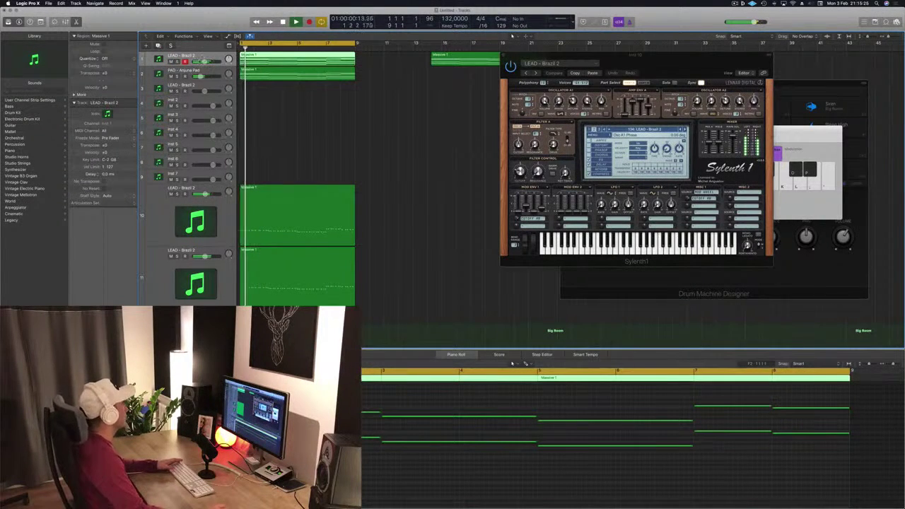
Step: Reopen the original chord lead's Sylenth1, restart playback, and show the chord region's notes in the Piano Roll
double_click(158, 60)
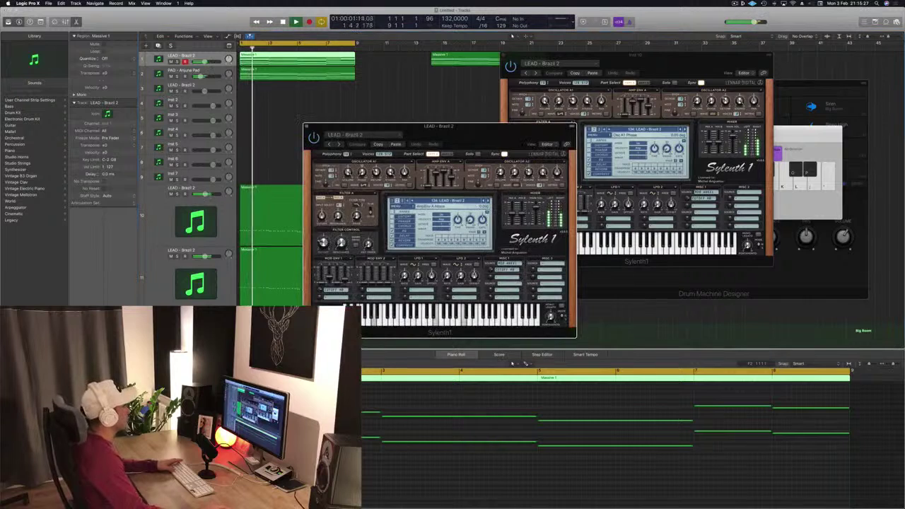
key(space)
key(space)
double_click(315, 62)
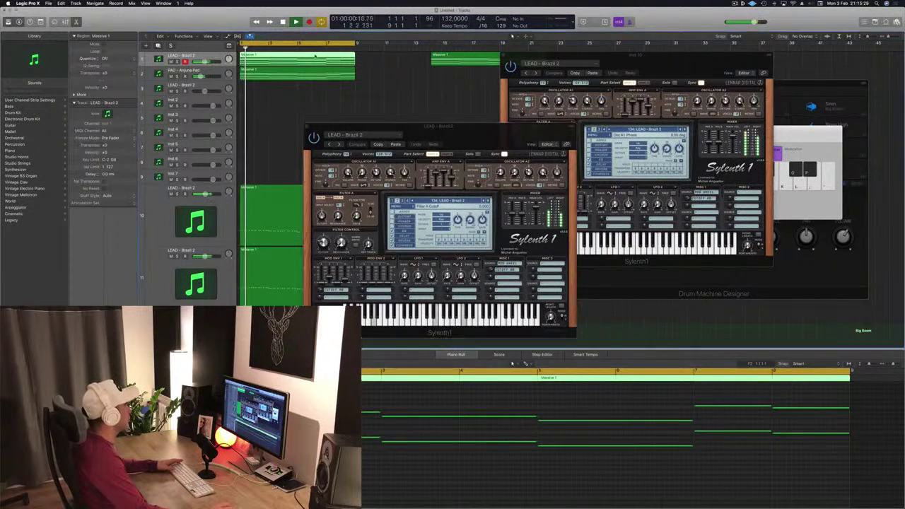
key(e)
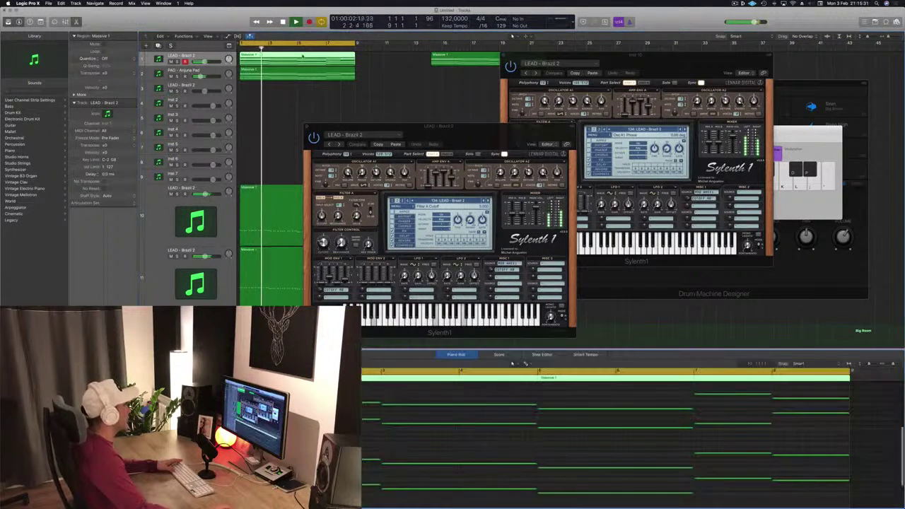
Step: Shorten the two-bar chords in the chord lead's region to one bar each and copy them to fill the freed bars
key(super+Left)
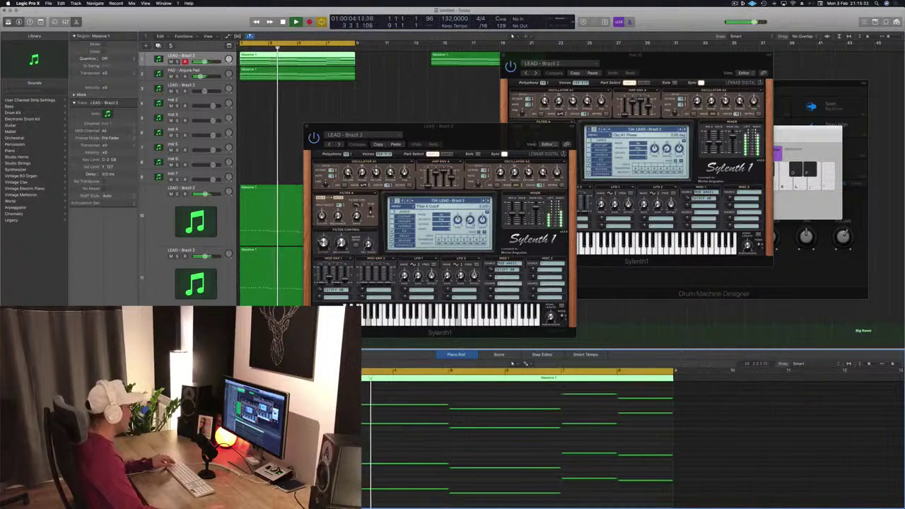
drag(283, 396, 504, 503)
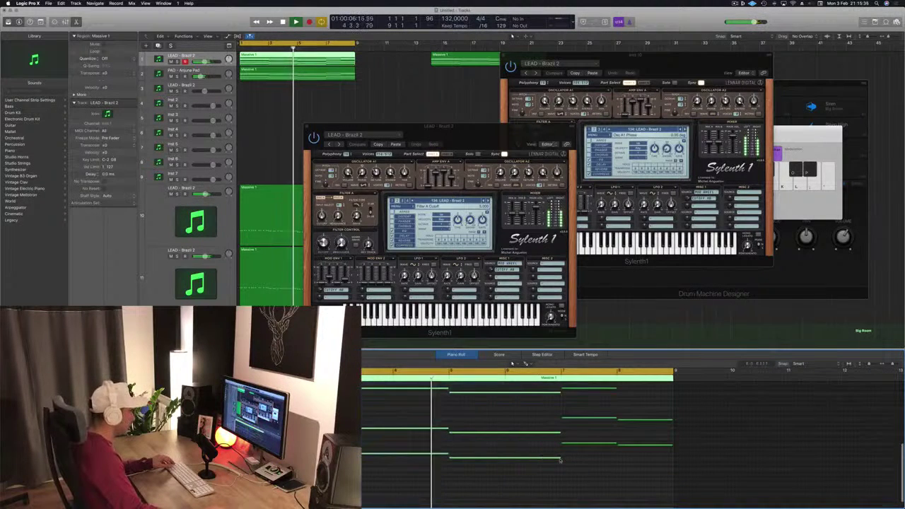
drag(561, 458, 503, 460)
scroll(433, 469, up, 5)
scroll(433, 469, down, 4)
scroll(396, 445, up, 2)
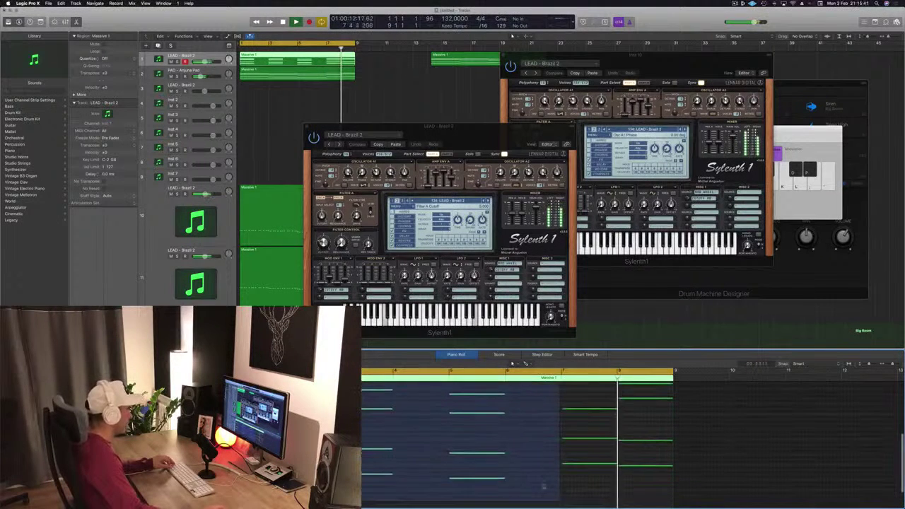
drag(252, 473, 308, 472)
Step: Replay the section with the edited chords and close the chord lead's Sylenth1 window
key(space)
key(space)
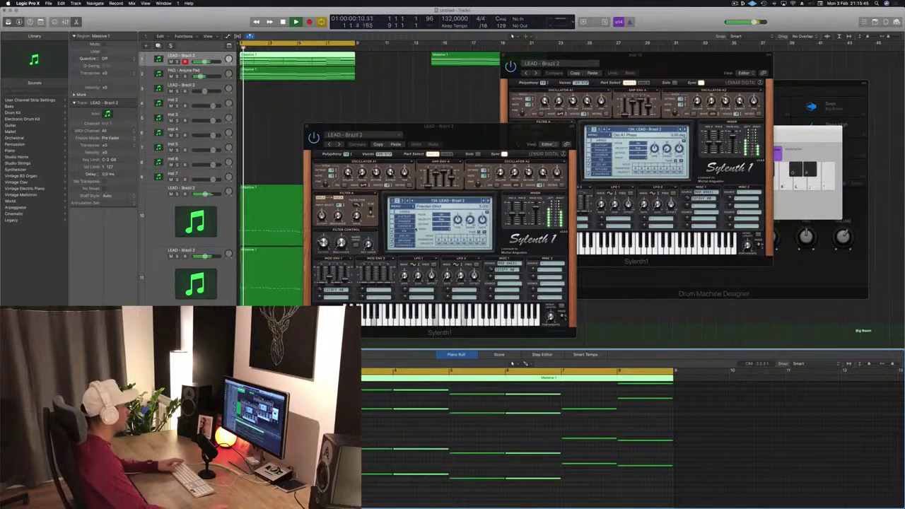
drag(482, 135, 549, 83)
mouse_move(549, 82)
mouse_down()
mouse_move(572, 80)
mouse_move(535, 93)
mouse_up()
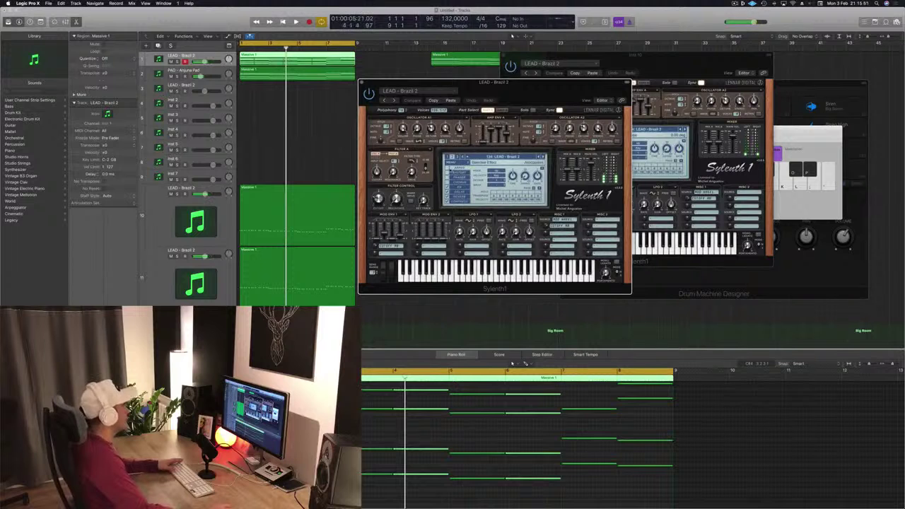
key(space)
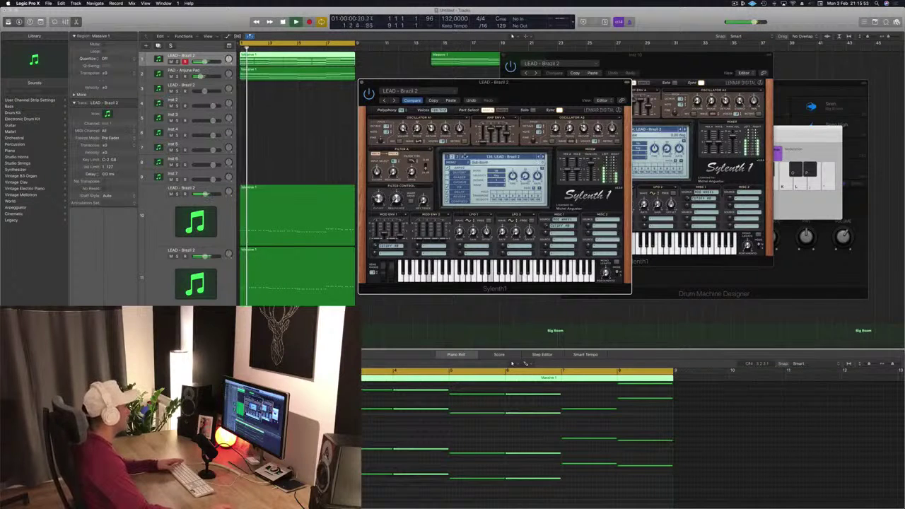
drag(528, 87, 545, 109)
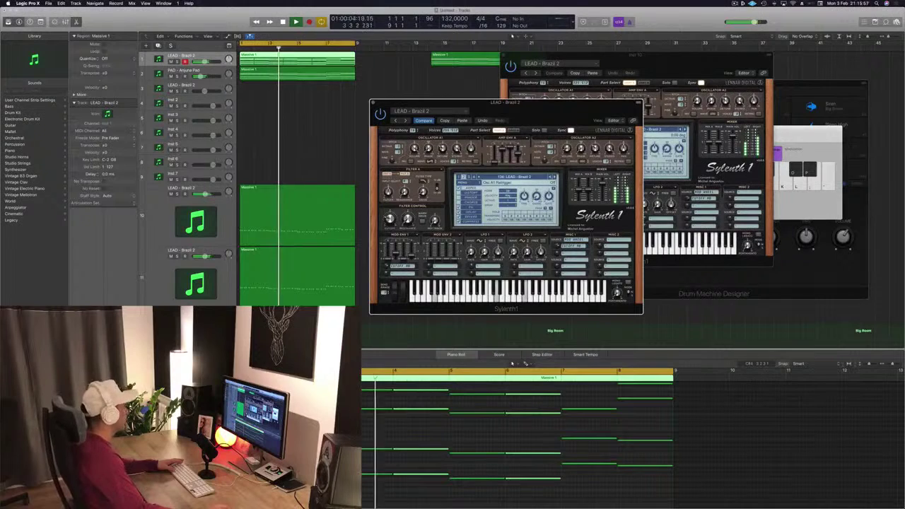
drag(579, 113, 568, 115)
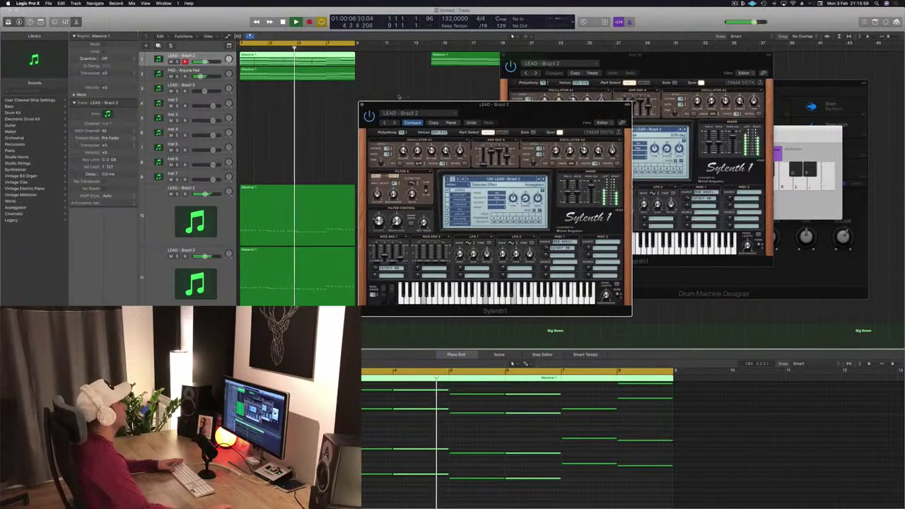
click(362, 104)
scroll(369, 133, down, 1)
scroll(369, 133, up, 1)
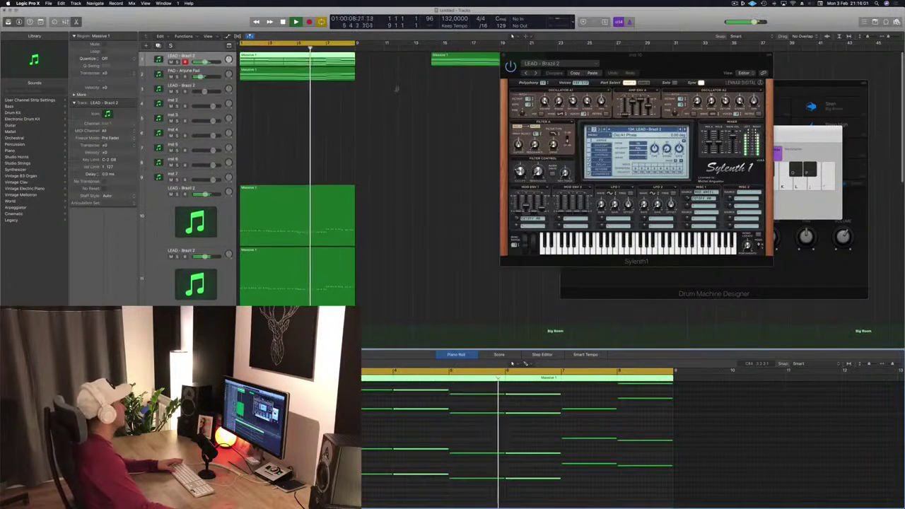
Step: Duplicate the PAD - Anjuna Pad track with its instrument and copy the pad's chord region onto the new track
click(211, 73)
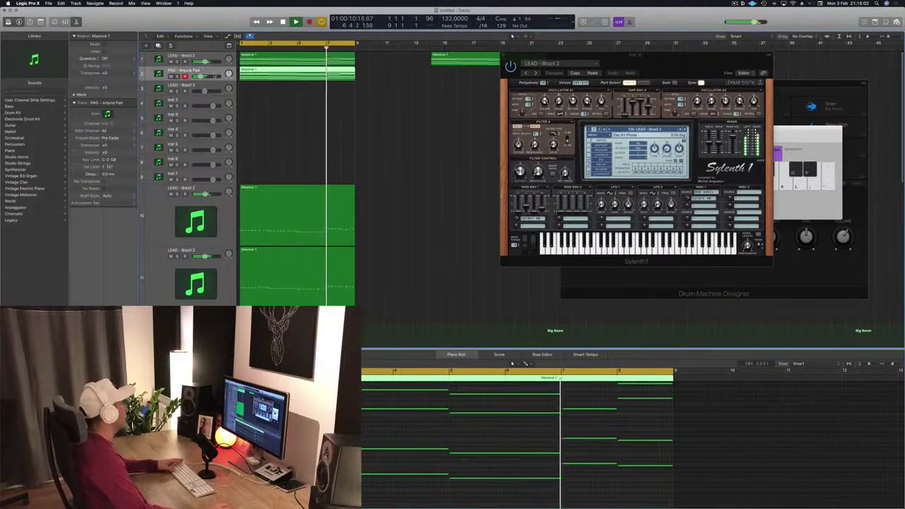
key(super+d)
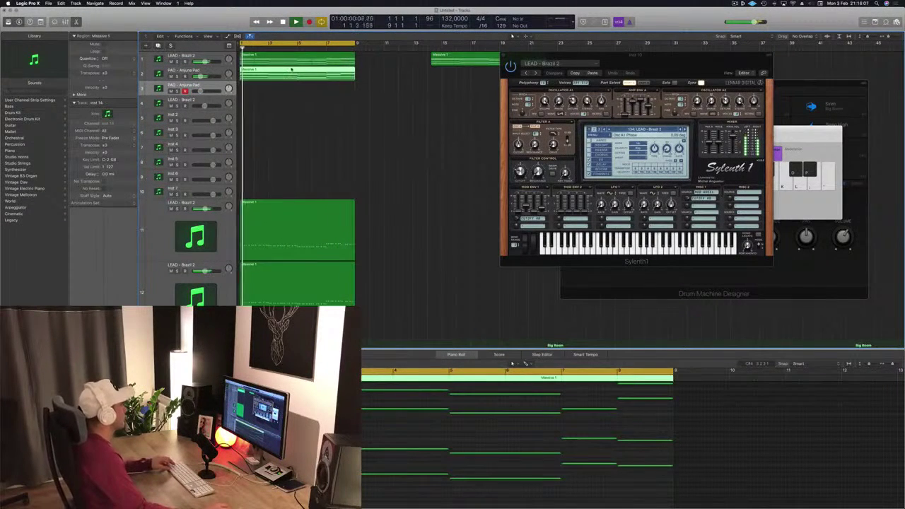
drag(297, 75, 295, 91)
Step: Shorten the copied region's chords to quarter-bar stabs and repeat them three times per bar across the whole region
scroll(358, 410, down, 3)
scroll(358, 410, up, 2)
drag(257, 390, 506, 480)
scroll(506, 480, up, 3)
scroll(507, 481, left, 3)
scroll(587, 453, up, 2)
scroll(587, 452, left, 3)
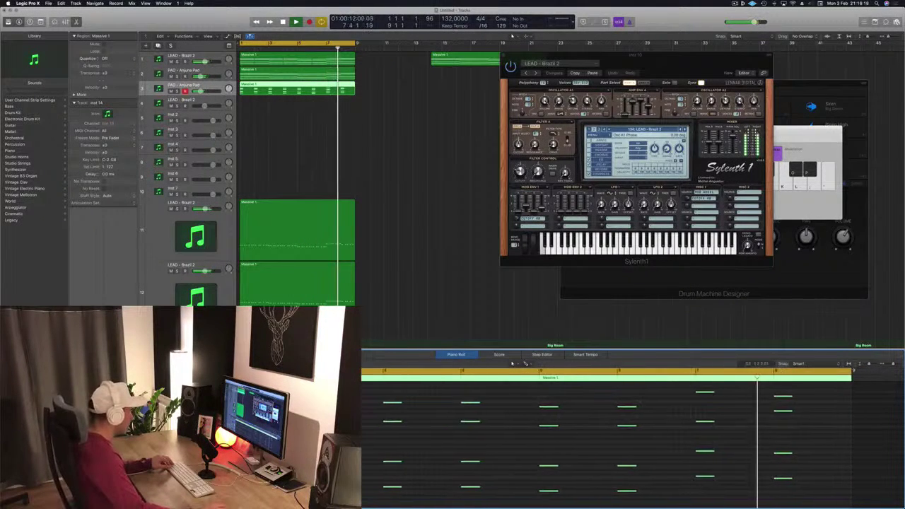
drag(238, 457, 288, 458)
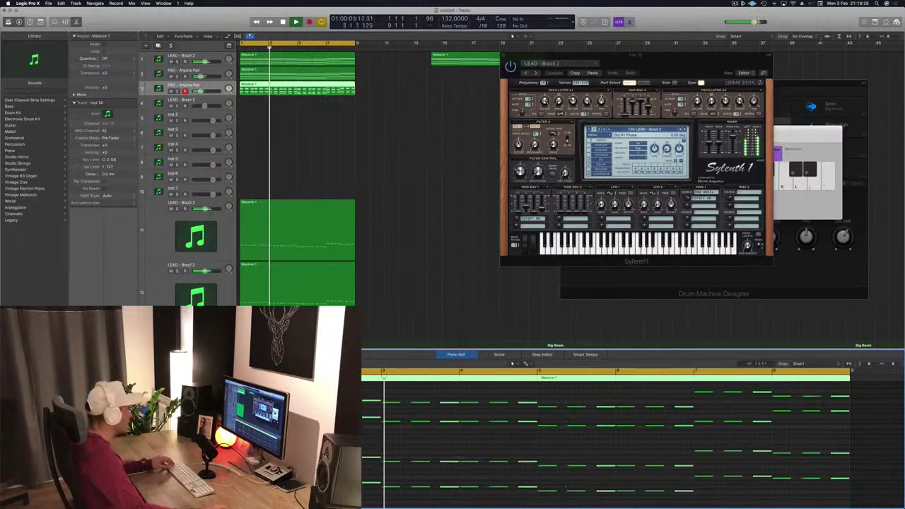
Step: Replay the rhythmic chords and open the duplicated pad track's Sylenth1 in the free area beside the track list
key(space)
key(space)
click(205, 88)
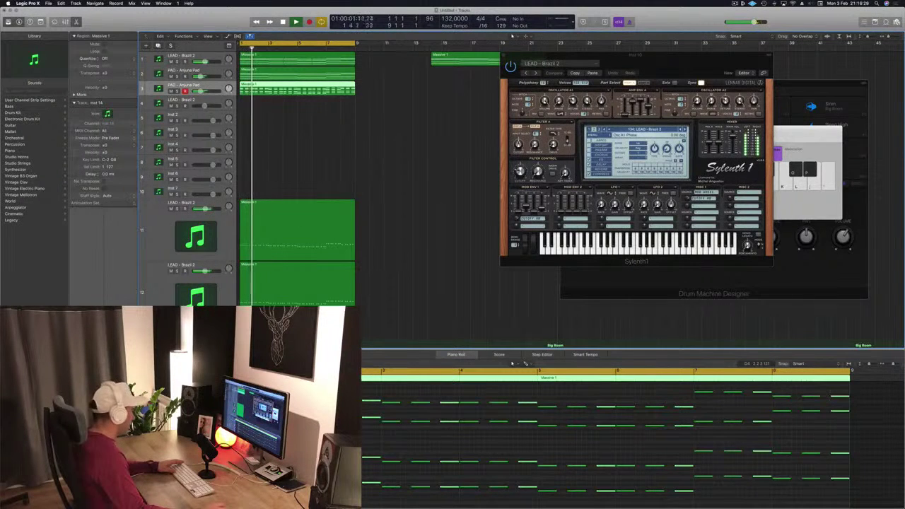
click(86, 352)
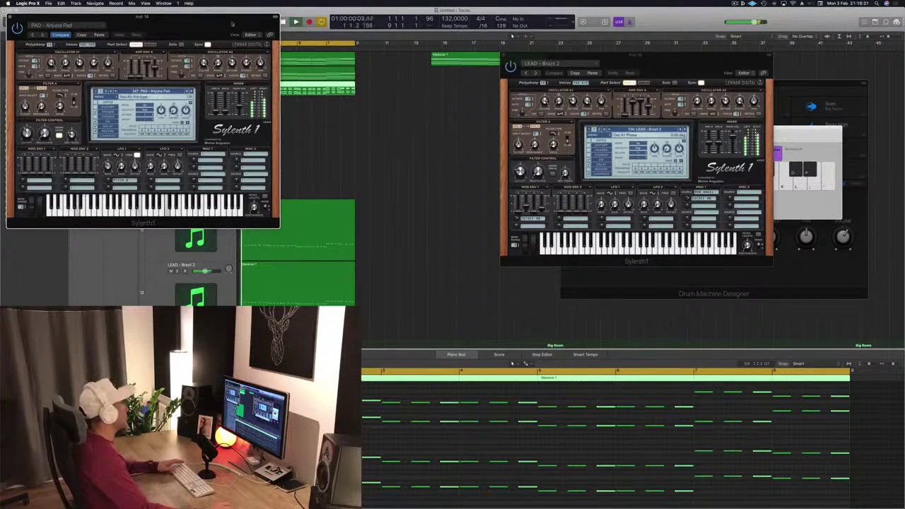
drag(235, 25, 650, 115)
key(space)
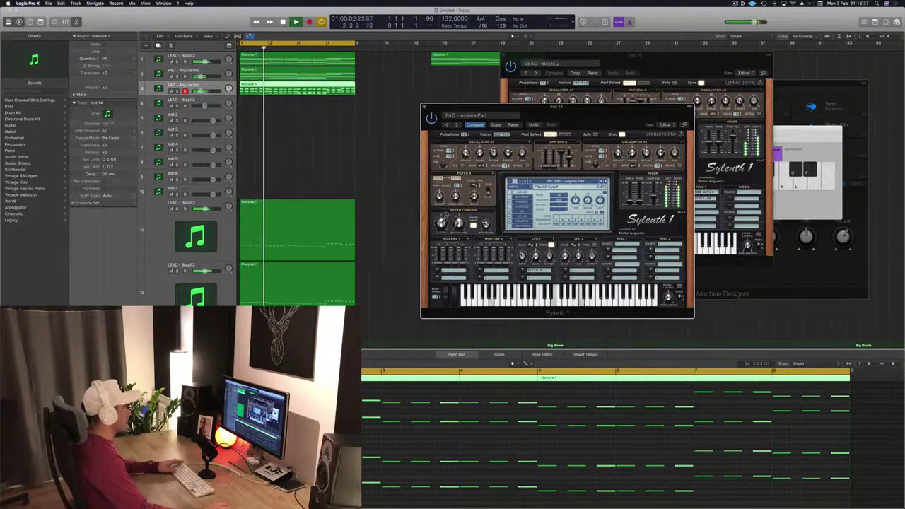
drag(586, 123, 509, 109)
key(space)
key(space)
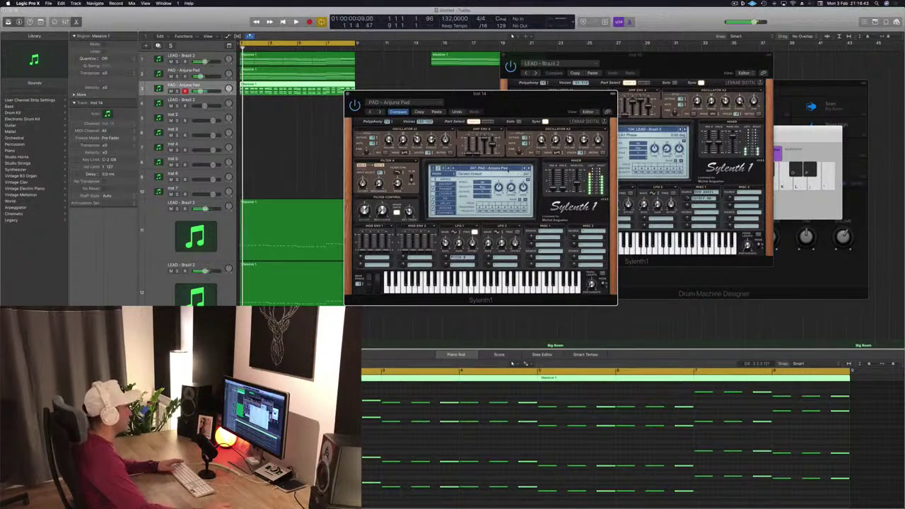
Step: Load the LEAD - Basic Super Saw preset in the rhythmic chord track's Sylenth1
click(481, 167)
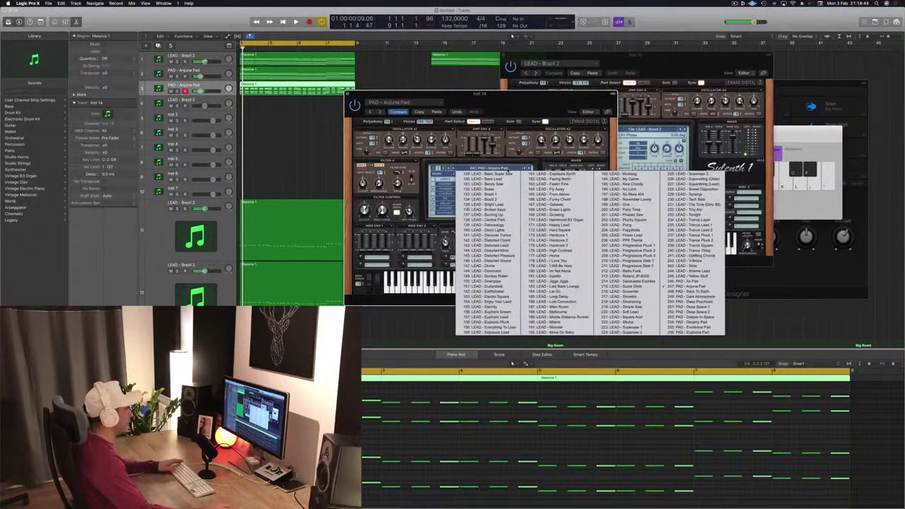
click(488, 174)
mouse_move(530, 100)
mouse_down()
mouse_move(514, 97)
mouse_move(523, 93)
mouse_up()
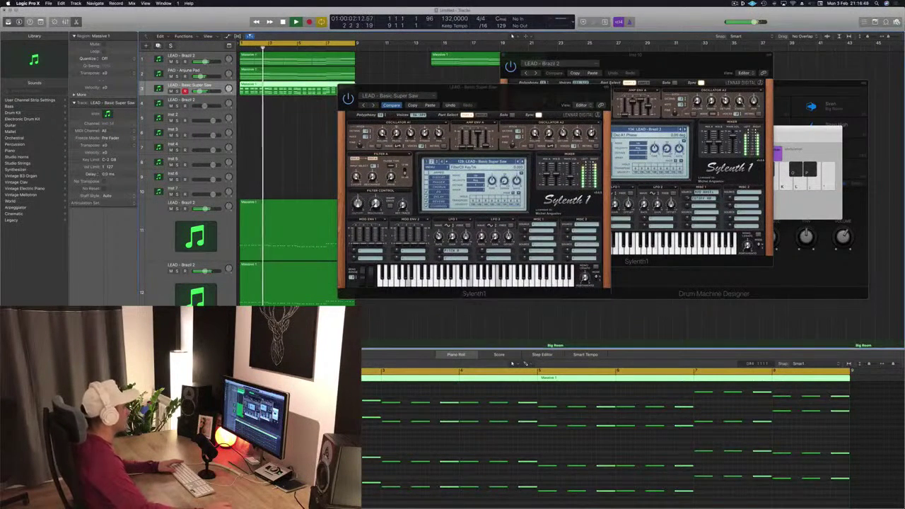
Step: Audition successive lead presets on the rhythmic chord track during playback, advancing from LEAD - Basic Super Saw to LEAD - Danceology
click(522, 163)
key(Return)
key(])
click(522, 163)
key(Return)
click(522, 162)
click(523, 162)
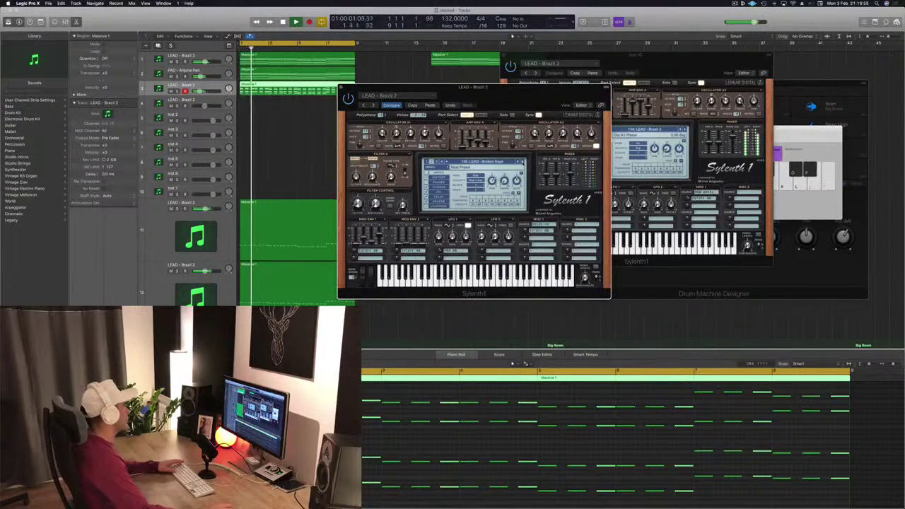
key(])
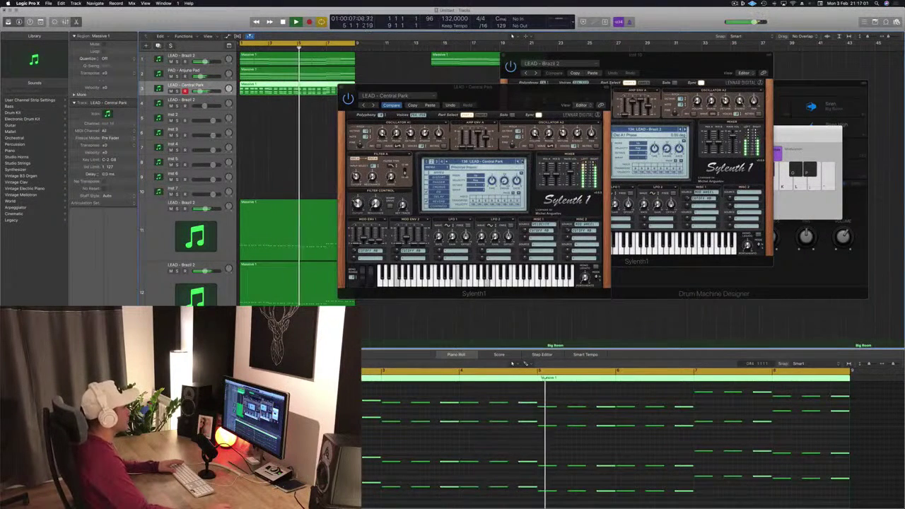
key(])
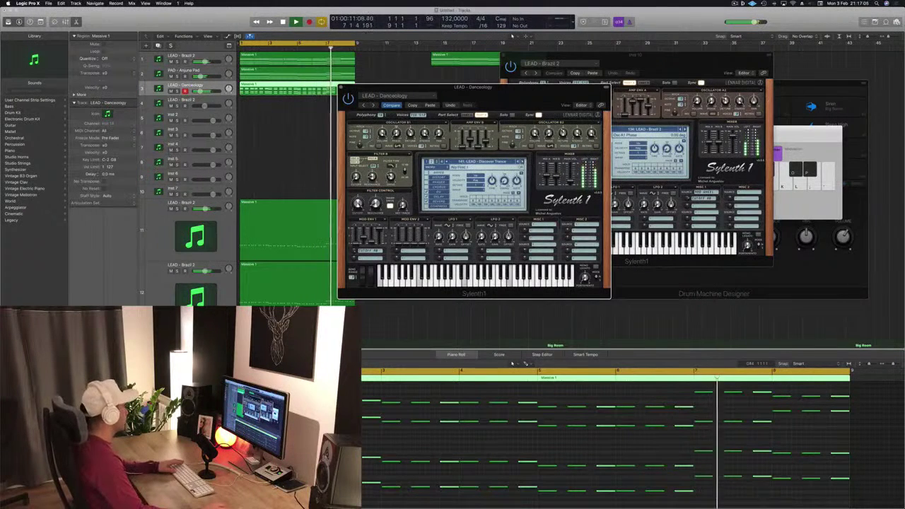
Step: Continue auditioning lead presets through LEAD - Distorted Sound, LEAD - Divine and LEAD - Duderstadt to LEAD - Eternity
click(191, 86)
key(])
key(])
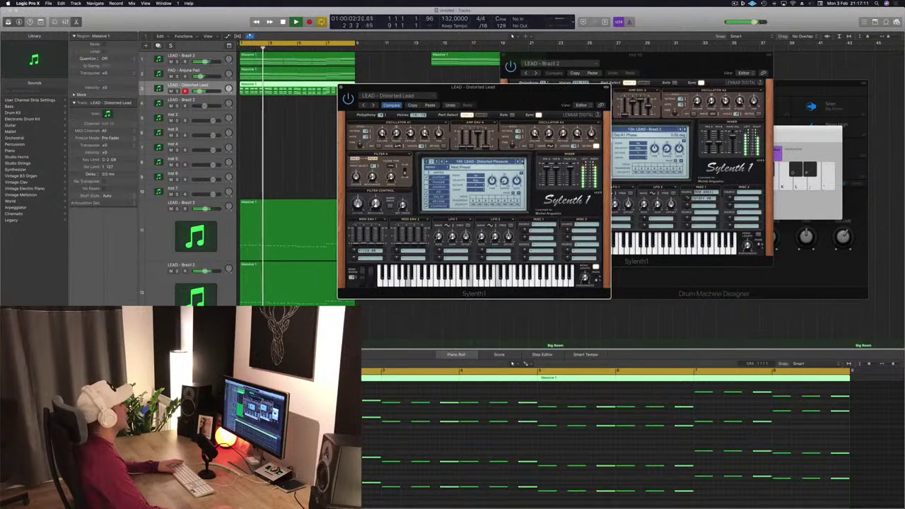
key(])
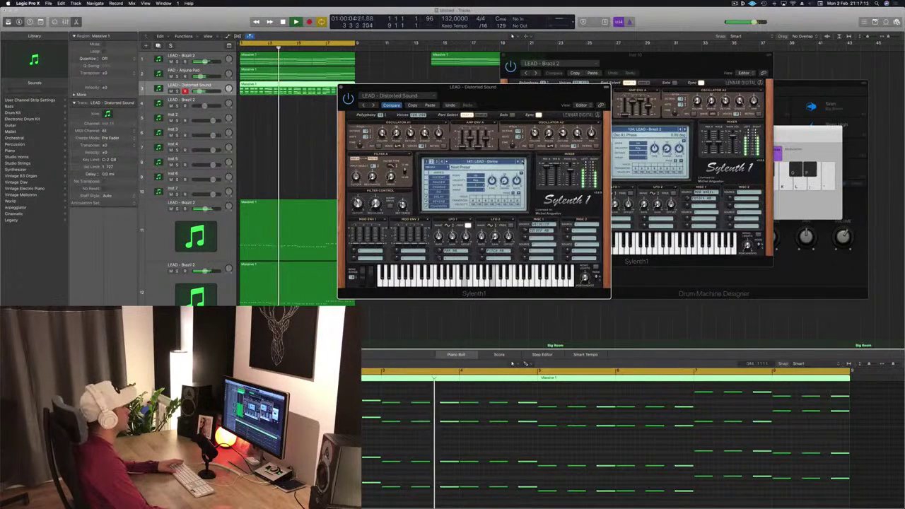
key(Return)
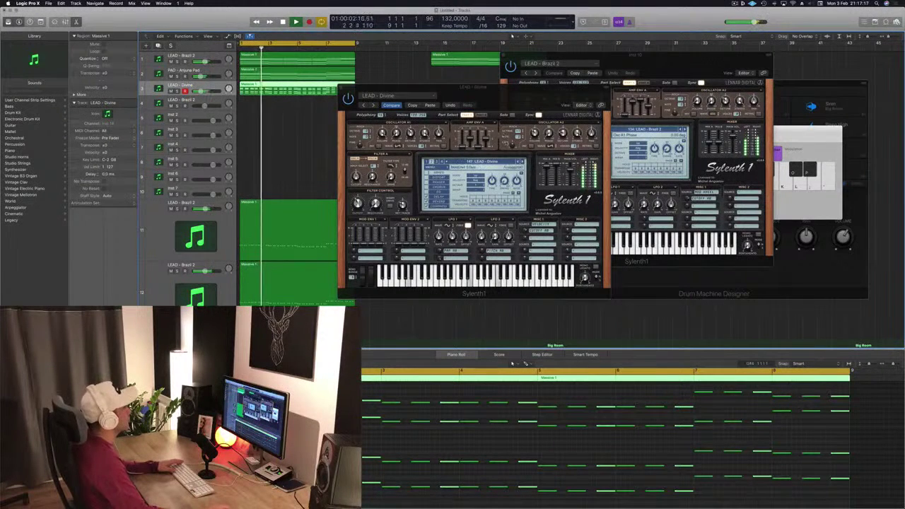
key(])
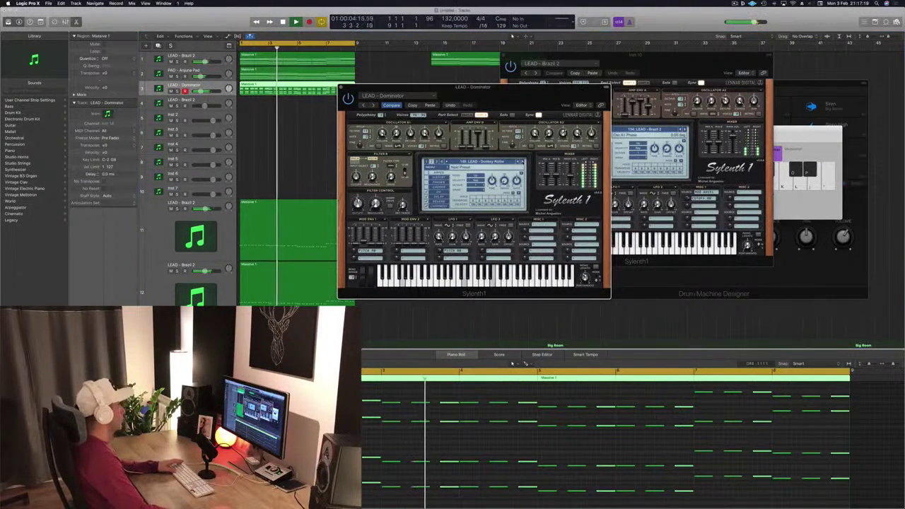
key(])
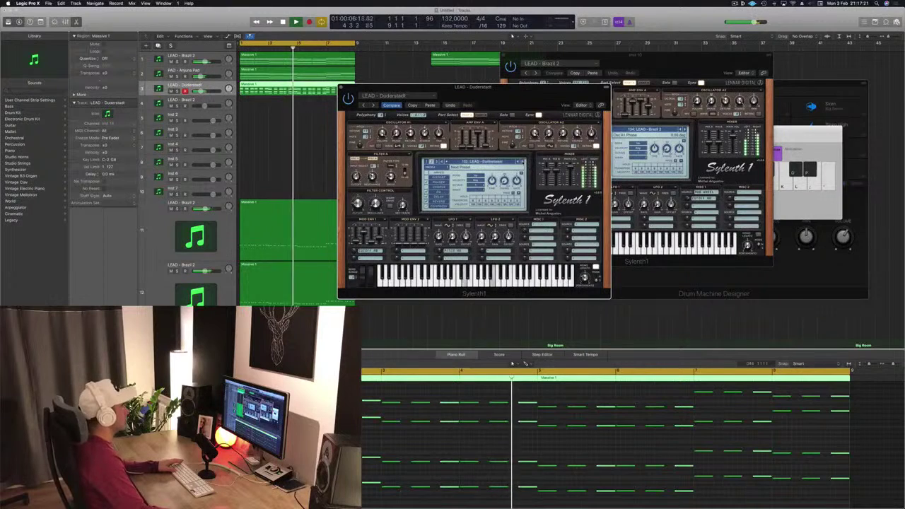
key(])
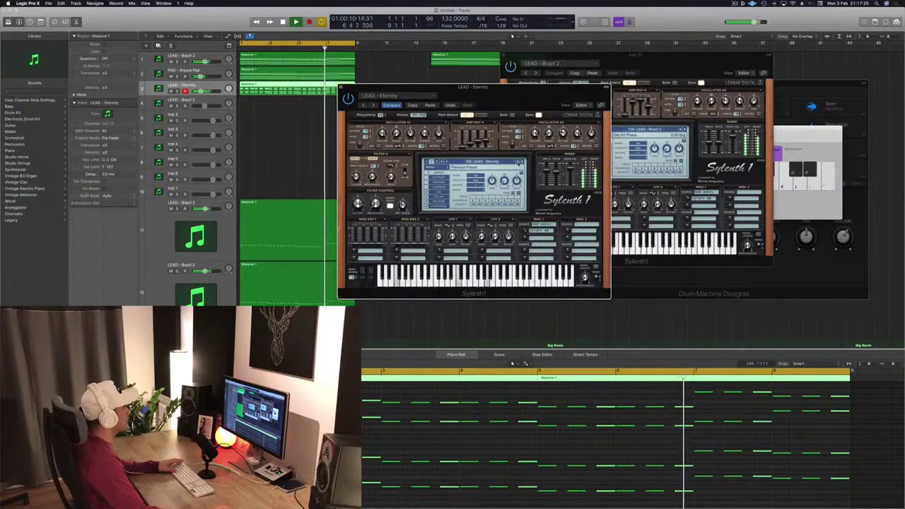
Step: Advance the rhythmic chord track's Sylenth1 through the following presets to LEAD - From Above
drag(527, 97, 489, 96)
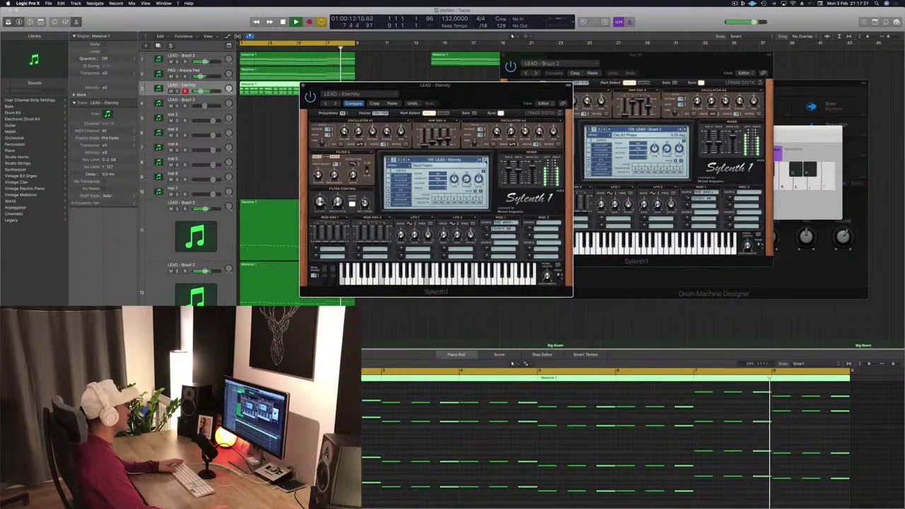
key(])
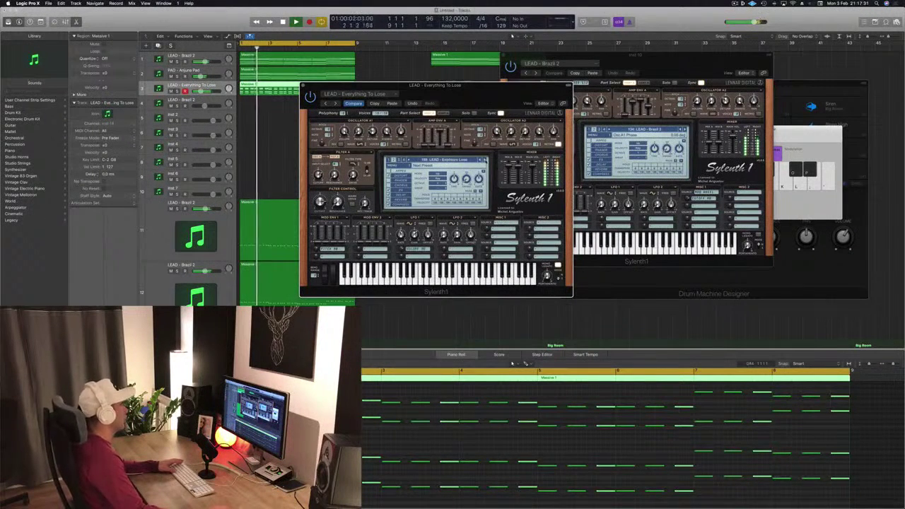
key(])
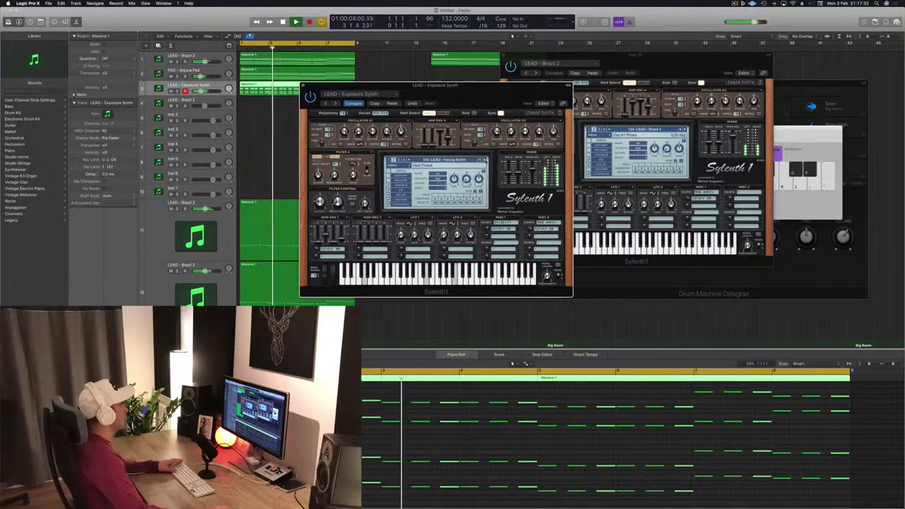
key(])
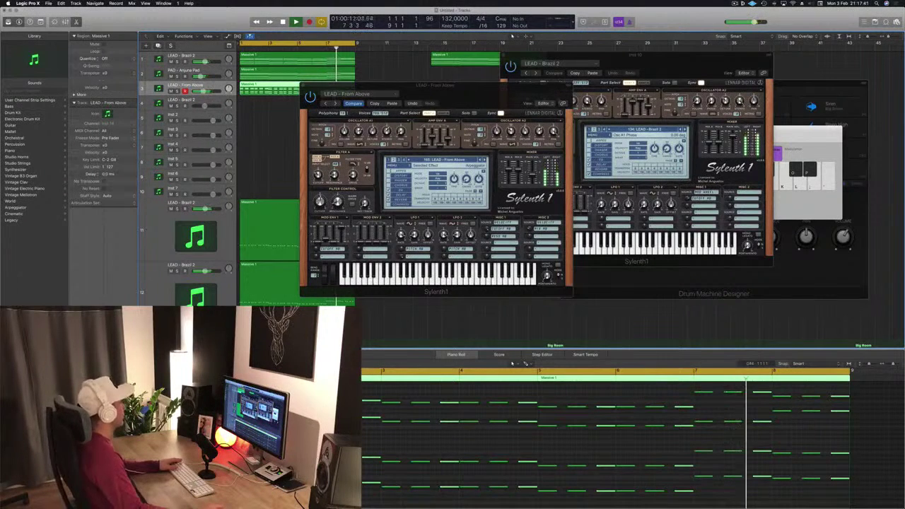
Step: Close the rhythmic chord track's Sylenth1 window and deselect its region
drag(350, 90, 324, 88)
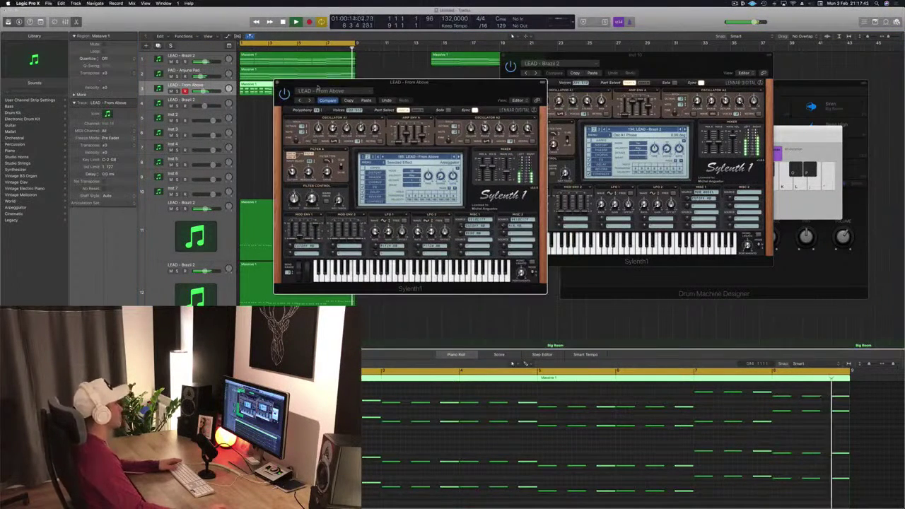
click(277, 83)
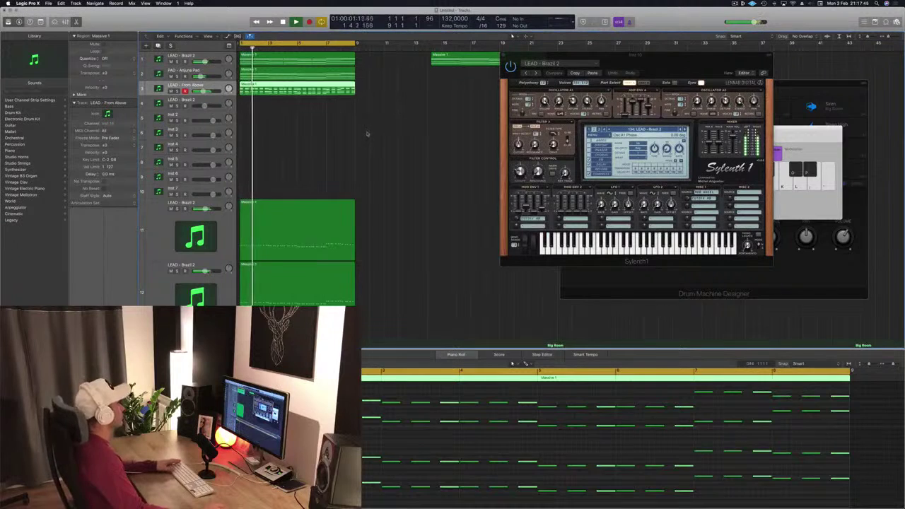
click(297, 116)
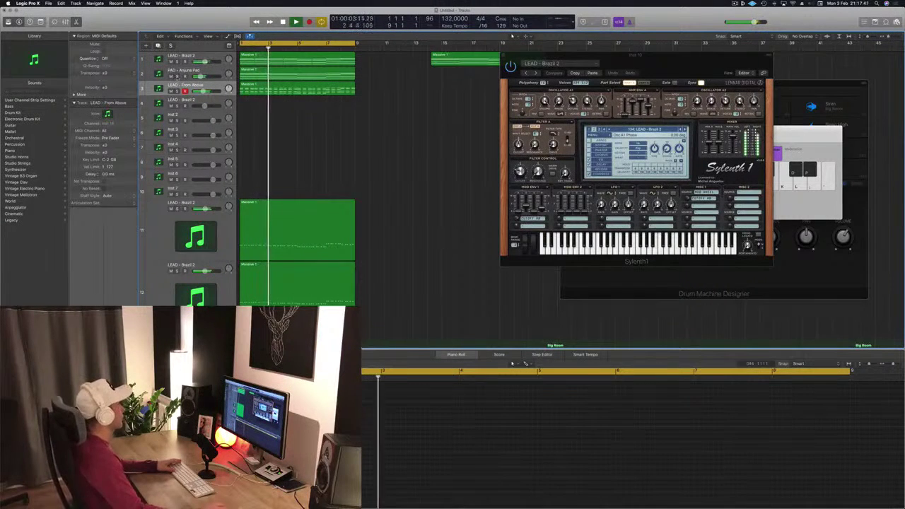
Step: Toggle solo on the pad and top lead tracks during playback, and fine-tune the LEAD - From Above track's volume
click(176, 75)
click(177, 75)
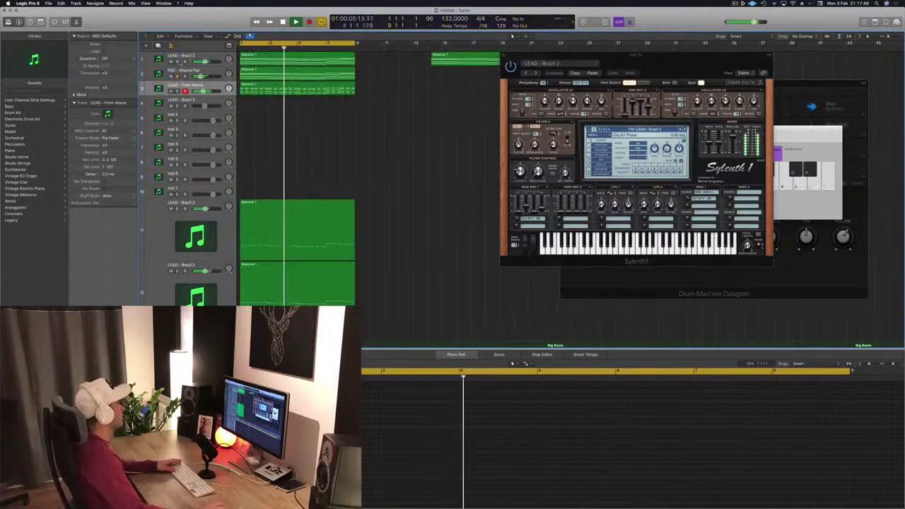
click(177, 63)
click(177, 63)
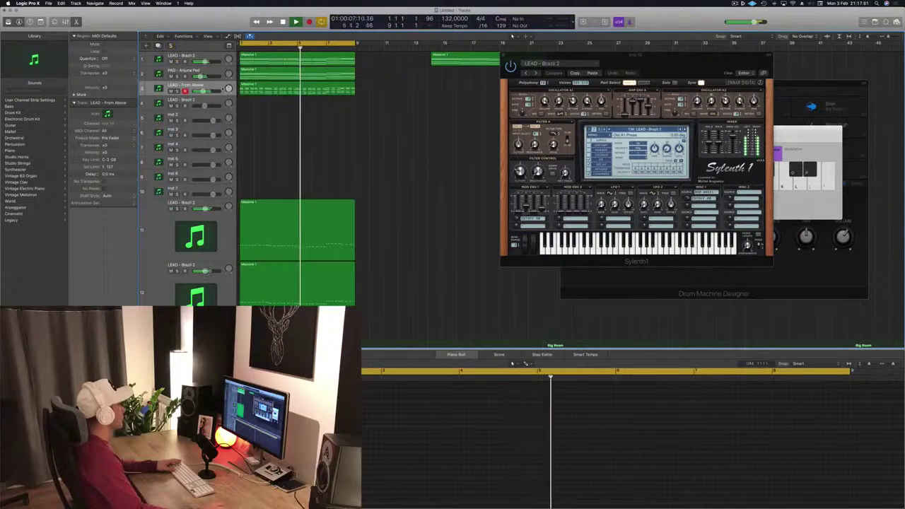
click(205, 91)
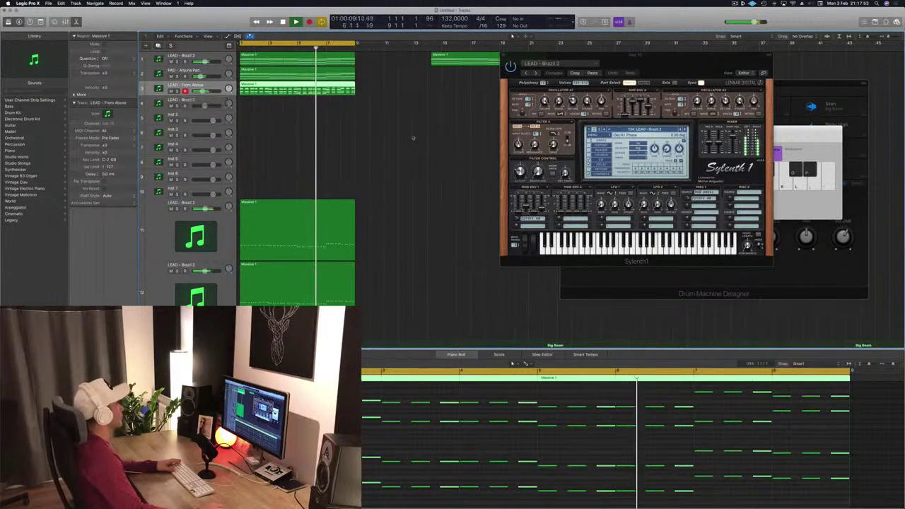
Step: Copy the first Kick 1 region to the Snare 3 track, reduce it to one hit per bar and repeat it across the eight bars
scroll(413, 138, down, 3)
scroll(412, 137, down, 10)
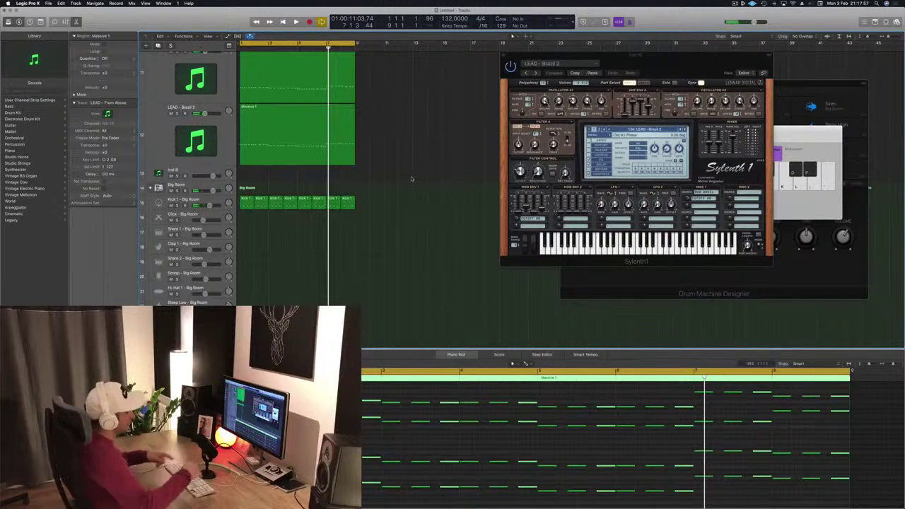
click(289, 280)
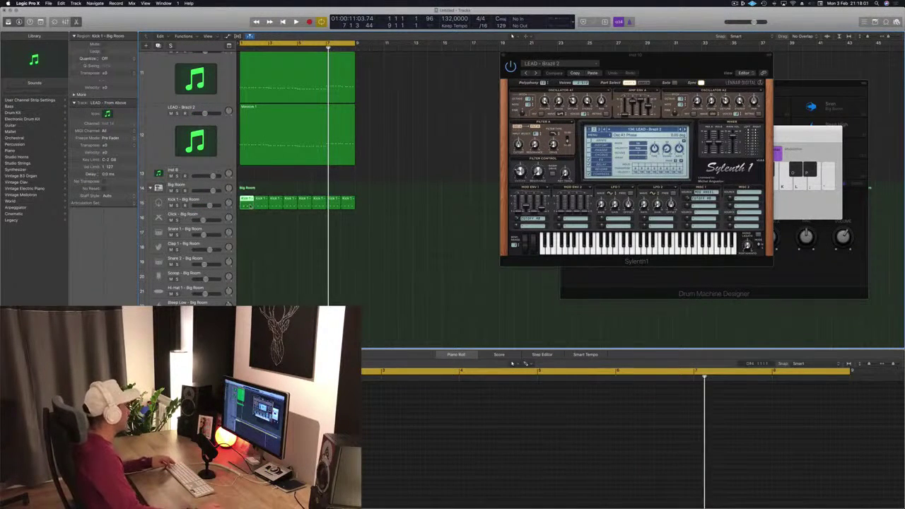
scroll(282, 262, down, 5)
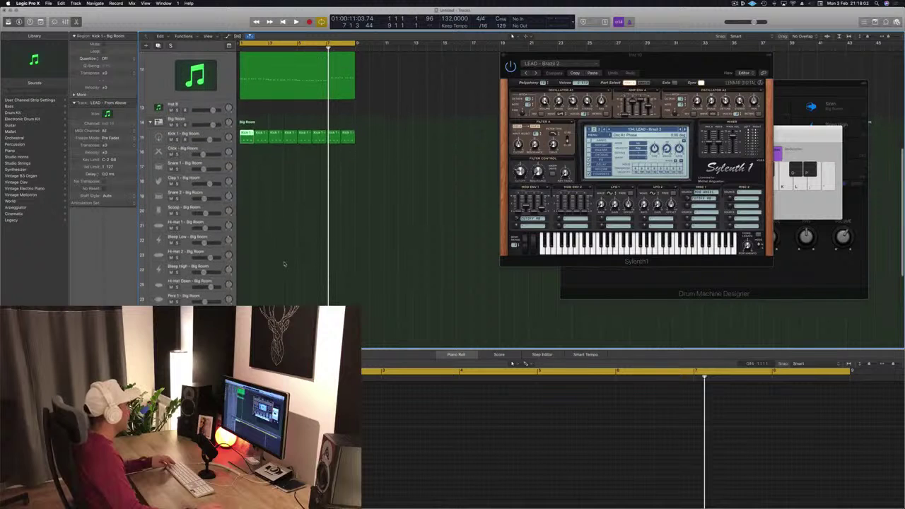
drag(246, 137, 246, 298)
drag(248, 343, 247, 265)
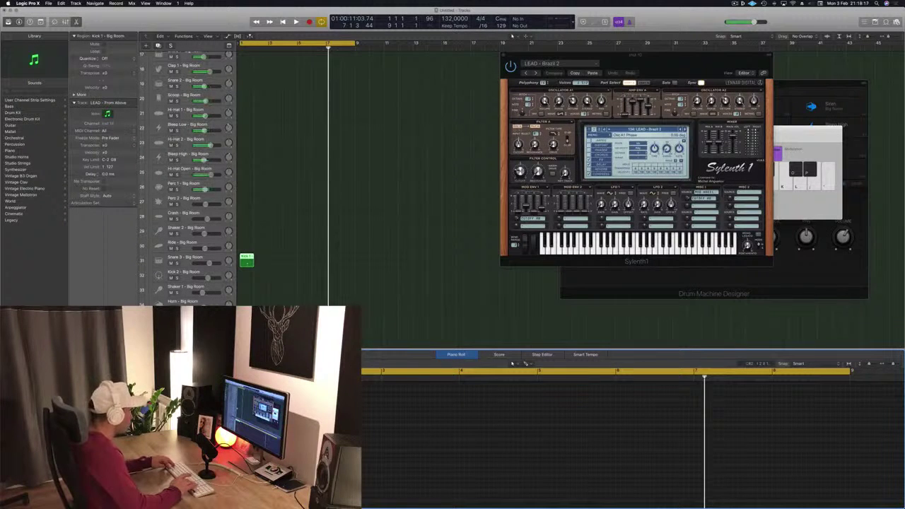
key(space)
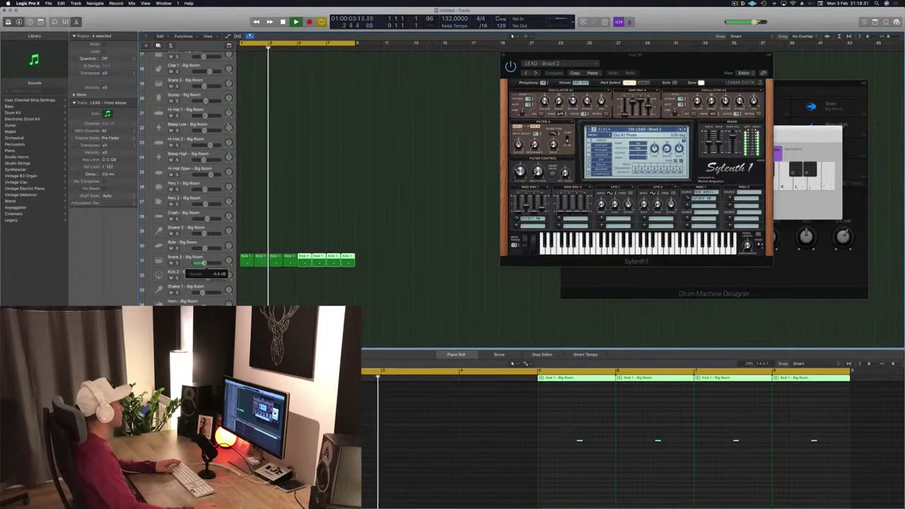
Step: Copy the first Kick 1 region to the Hi-Hat 1 track and loop it through the end of bar 8
scroll(285, 245, up, 8)
key(space)
click(245, 189)
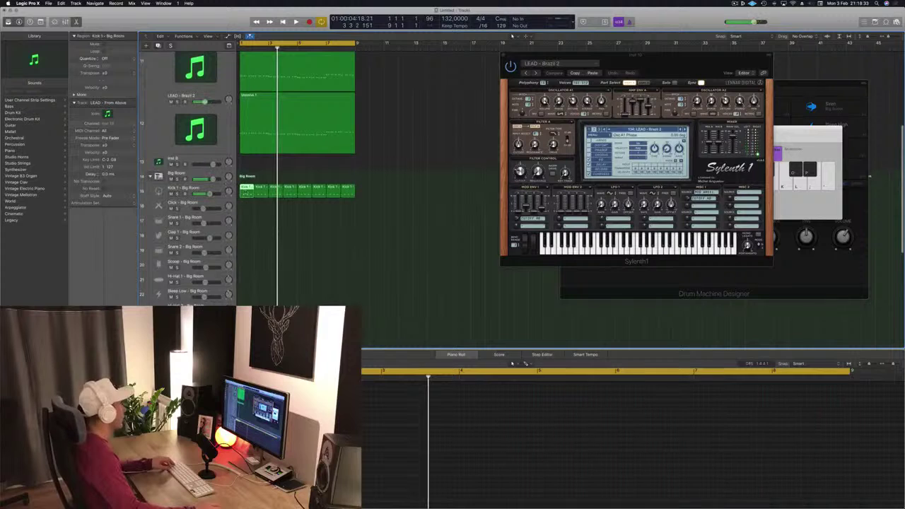
drag(244, 208, 244, 284)
click(217, 438)
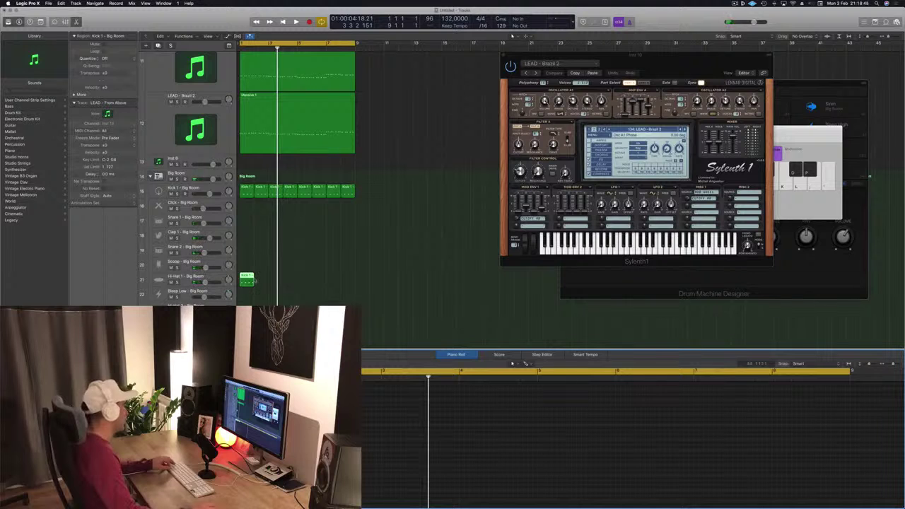
drag(253, 276, 350, 276)
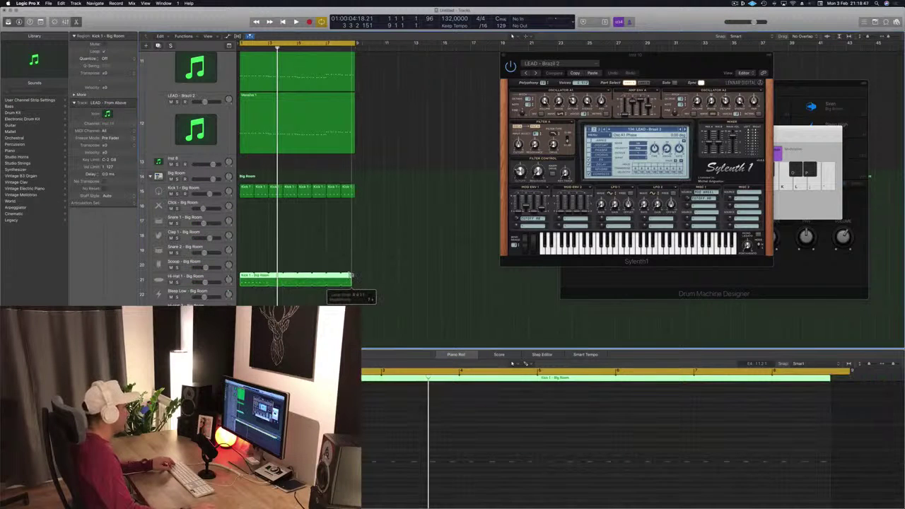
Step: Balance the Hi-Hat 1 and Snare 3 track volumes during playback, with Hi-Hat 1 at about -6.2 dB
key(space)
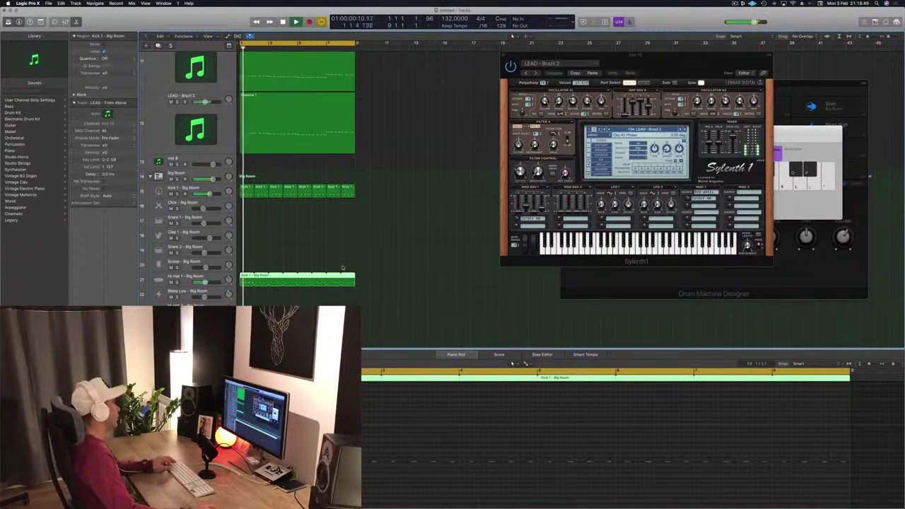
click(206, 282)
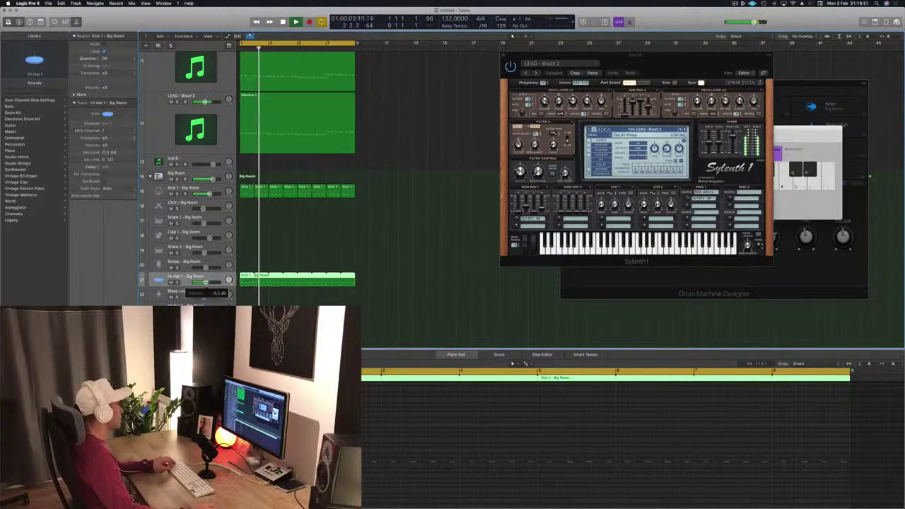
scroll(306, 276, down, 5)
scroll(305, 276, down, 3)
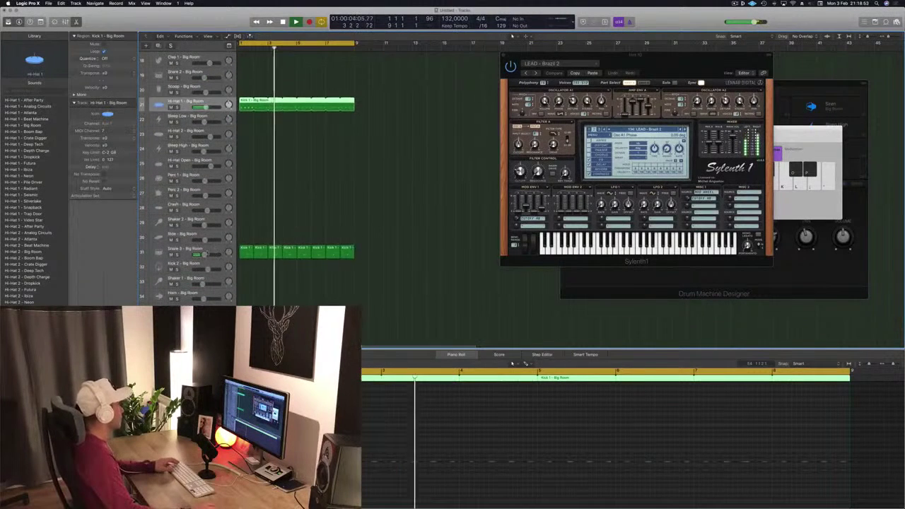
click(205, 253)
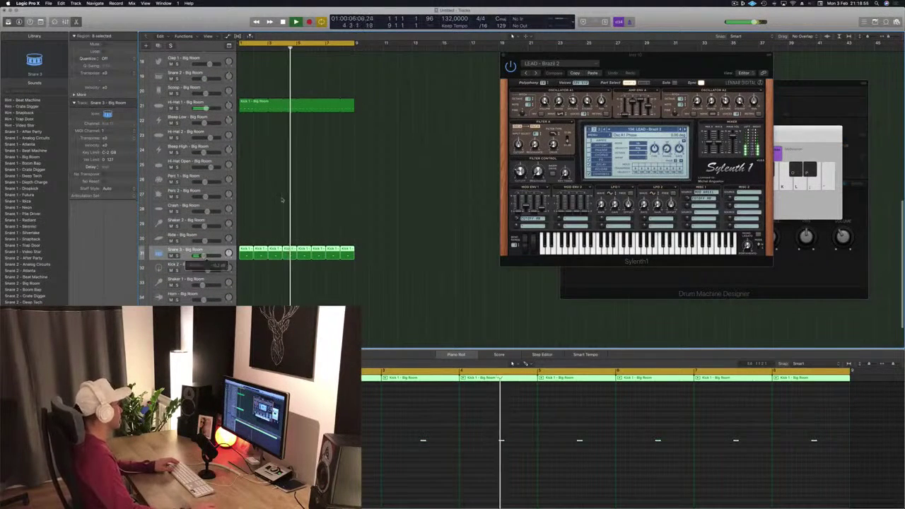
Step: Try moving the first Kick 1 region to the Hi-Hat 2 track, and undo the move
scroll(262, 218, up, 5)
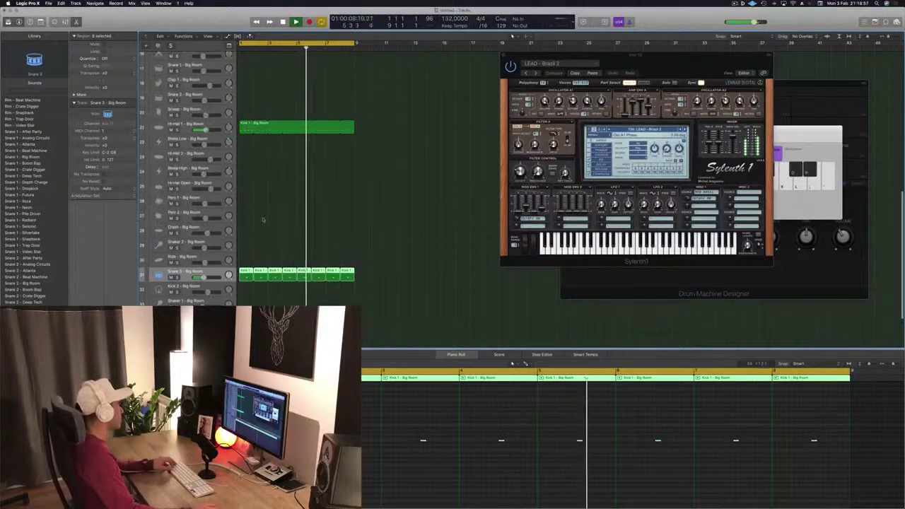
click(258, 88)
click(246, 88)
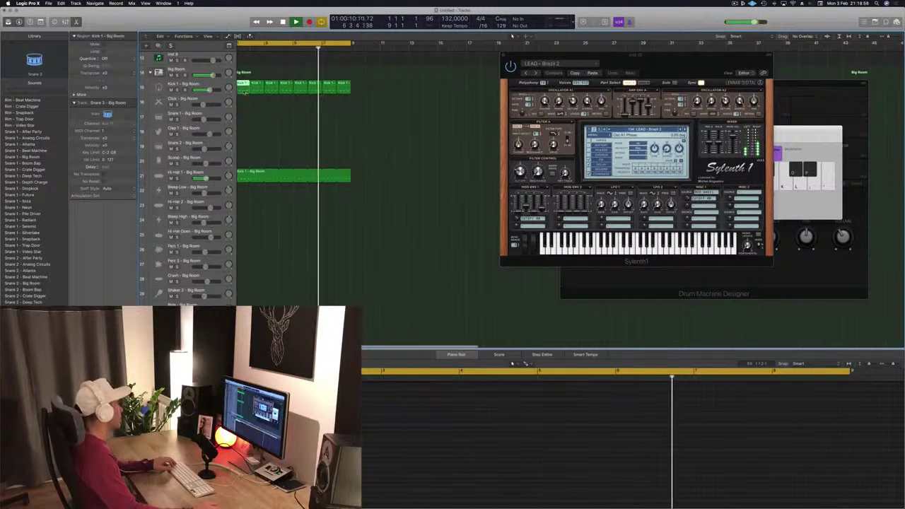
drag(246, 87, 247, 205)
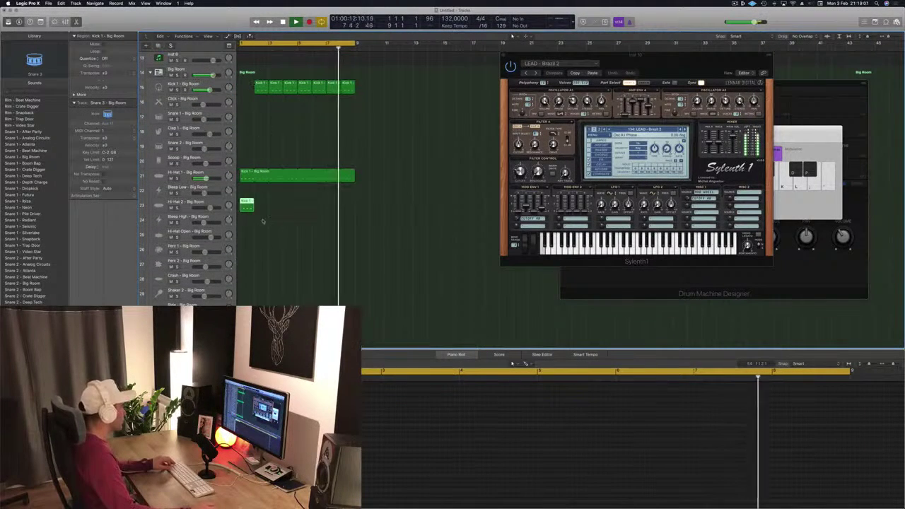
key(super+z)
Step: Copy the first Kick 1 region to the Shaker 2 track, extend it to two bars and divide it at bar 2, splitting crossing notes
drag(247, 86, 241, 292)
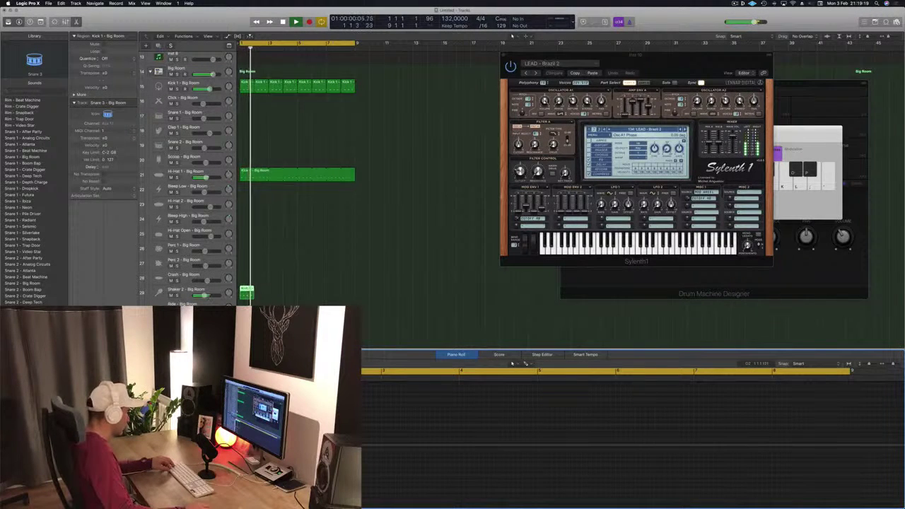
drag(253, 295, 268, 294)
key(space)
super+double_click(255, 292)
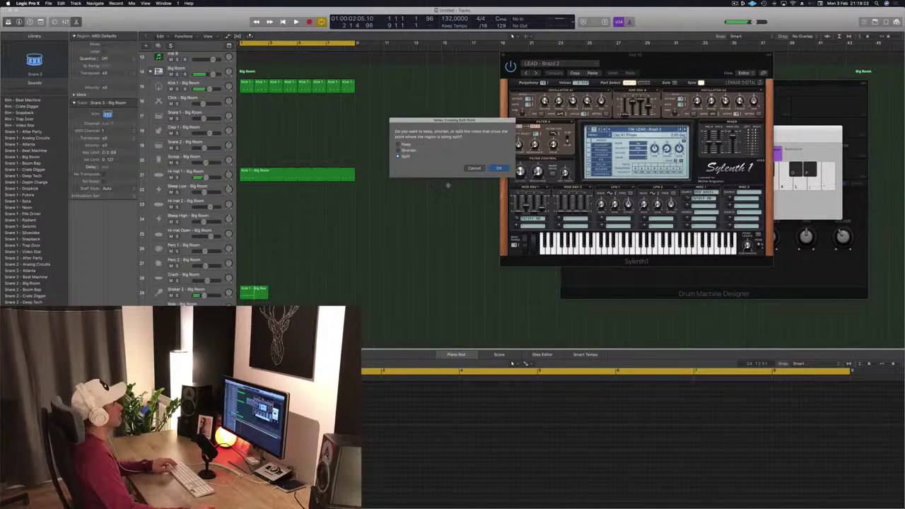
key(Return)
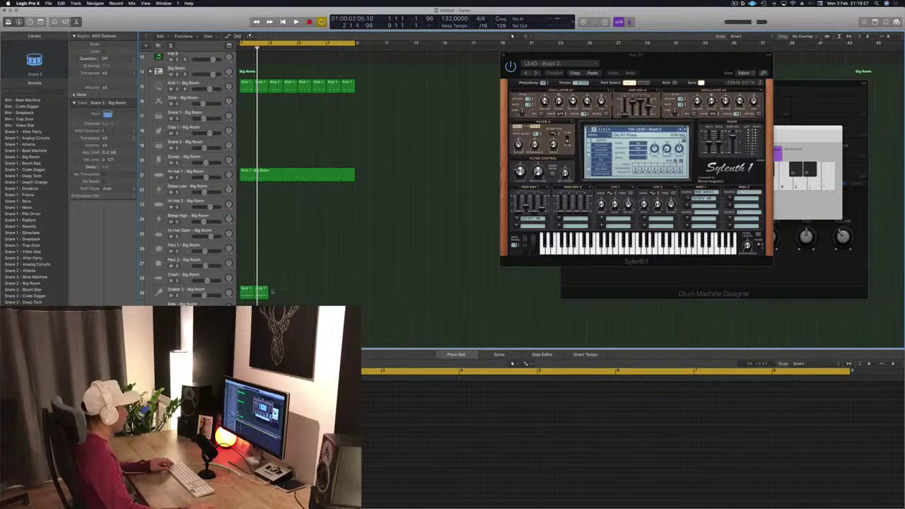
Step: Duplicate the Shaker 2 regions to fill all eight bars and adjust the track's volume for playback
drag(279, 295, 280, 296)
drag(357, 293, 249, 289)
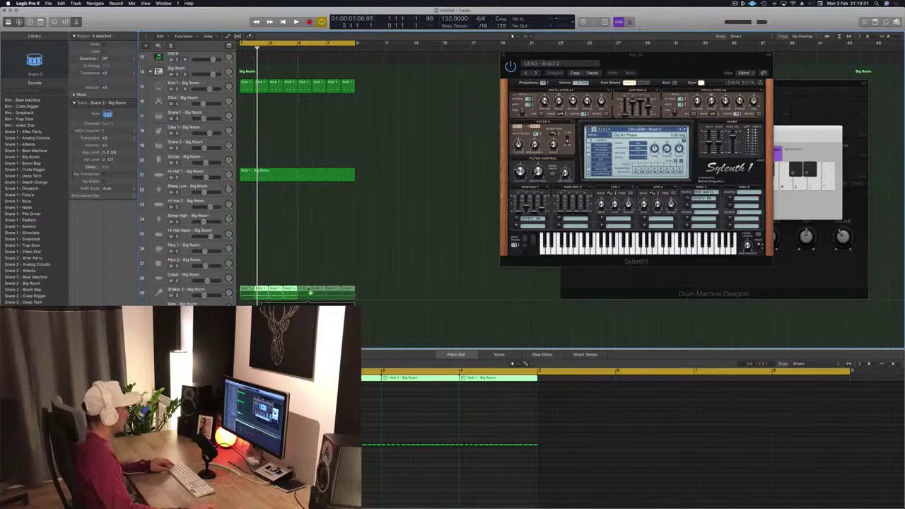
drag(309, 290, 307, 290)
click(201, 290)
key(space)
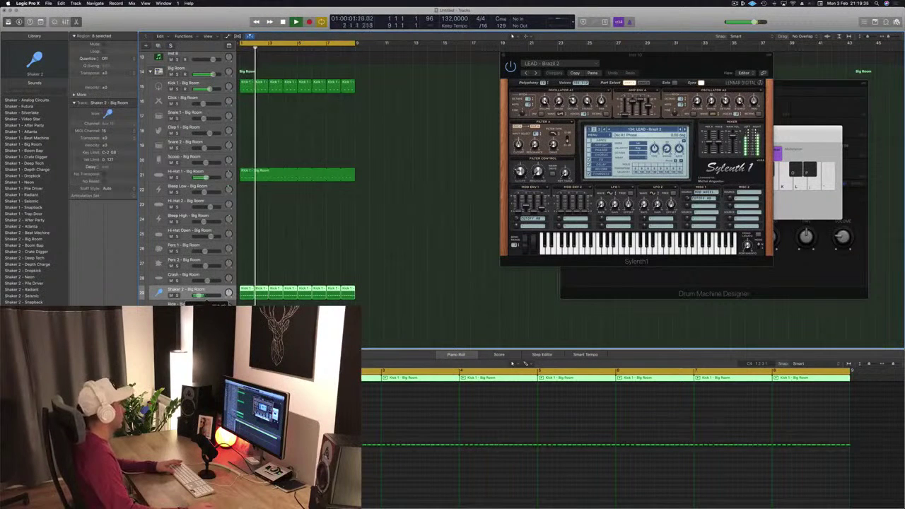
Step: Copy the first Kick 1 region to the Clap 1 track and reduce it to one note per bar
scroll(306, 260, up, 2)
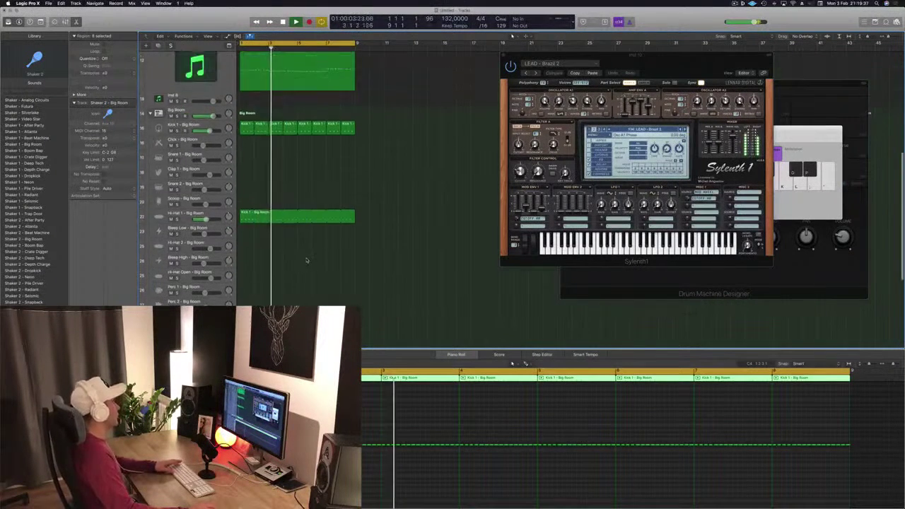
scroll(306, 260, up, 5)
scroll(420, 177, down, 5)
click(248, 138)
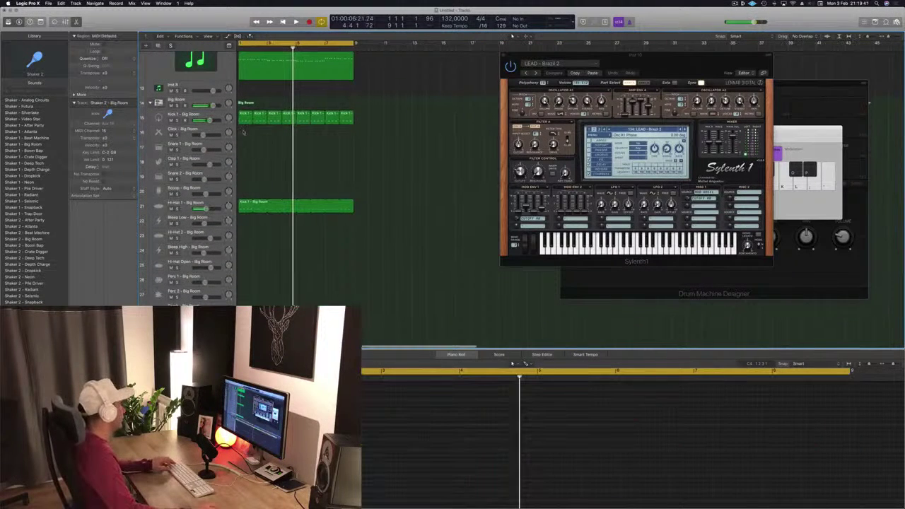
drag(242, 126, 244, 170)
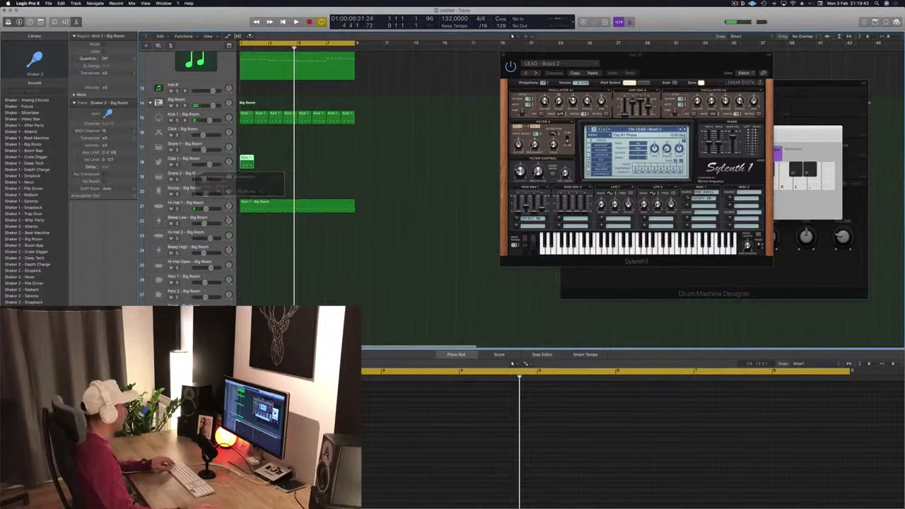
click(305, 439)
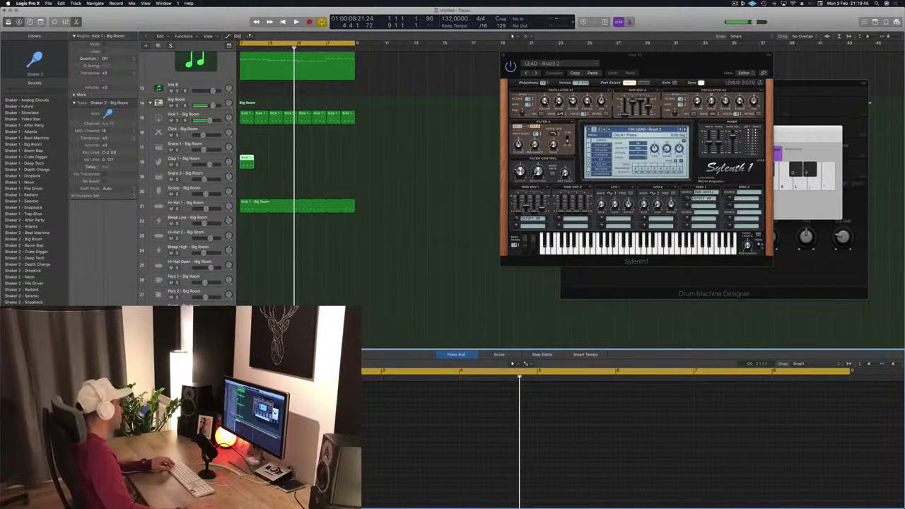
key(Down)
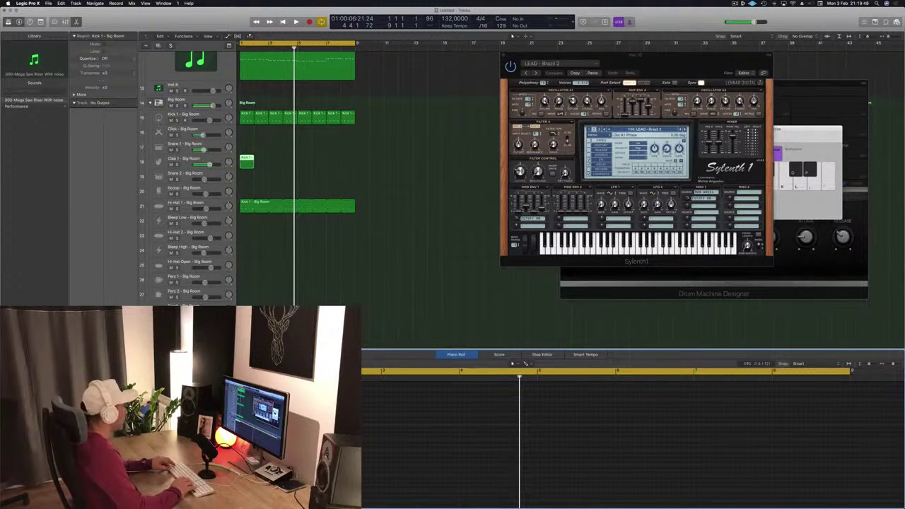
key(space)
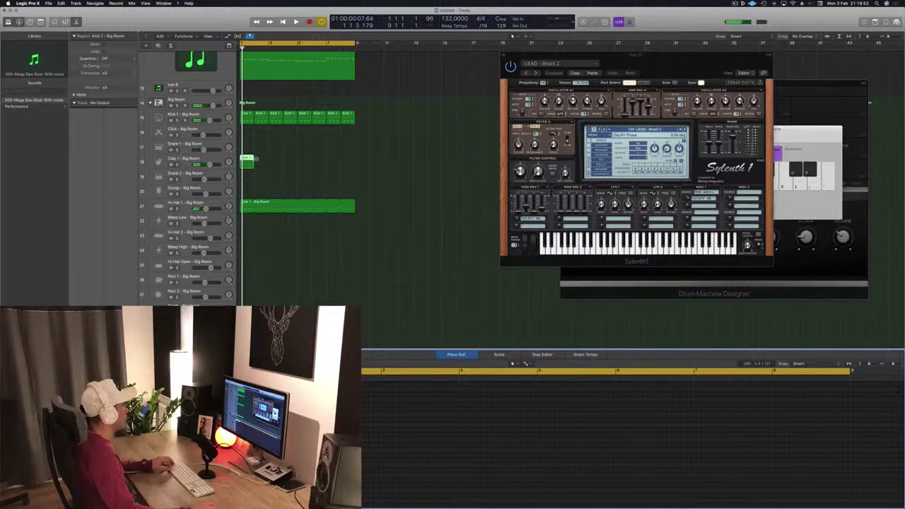
Step: Loop the Clap 1 region through the end of bar 8 and fine-tune the track's volume during playback
drag(252, 160, 351, 163)
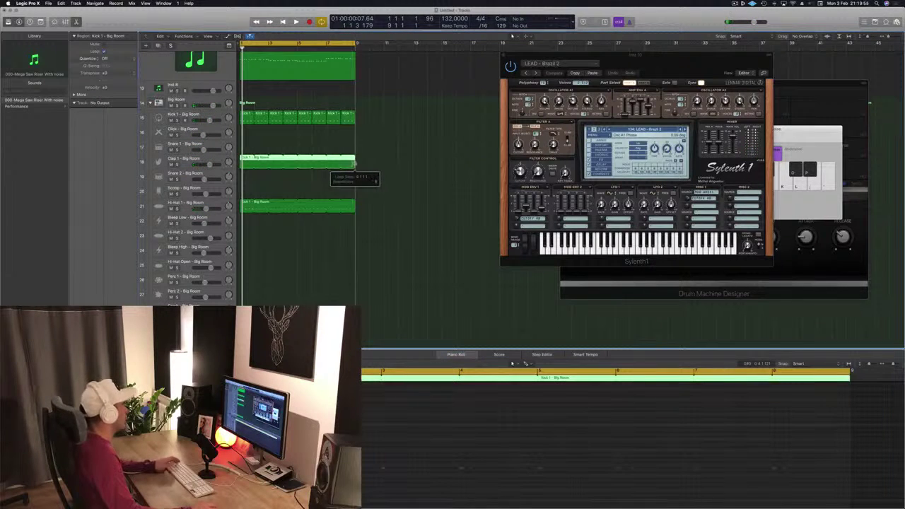
key(space)
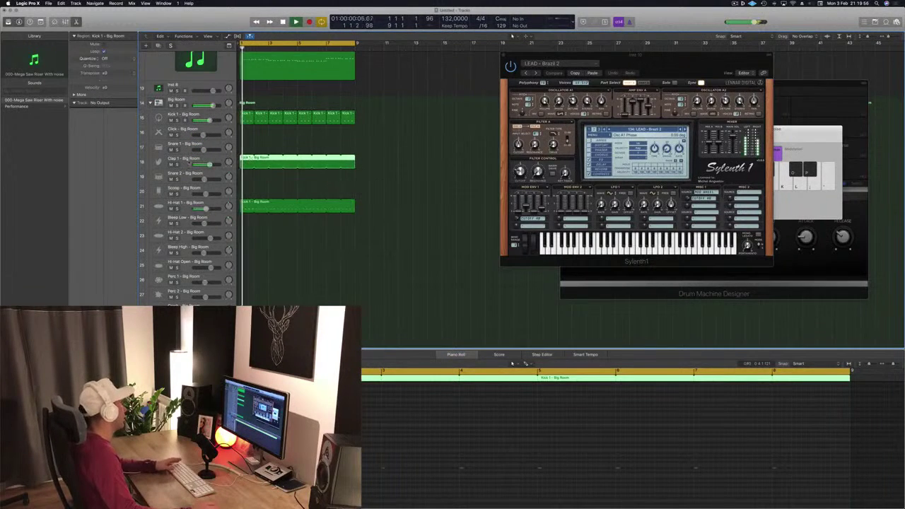
click(209, 159)
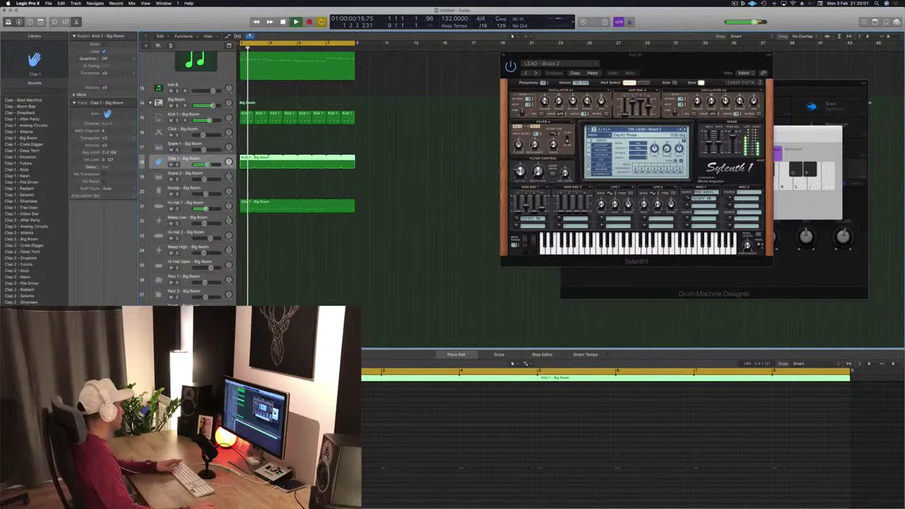
Step: Open the Stereo Delay on the Clap 1 track and step through its presets to the dual 1/8 note triplet preset
click(87, 353)
click(32, 36)
click(33, 36)
click(32, 35)
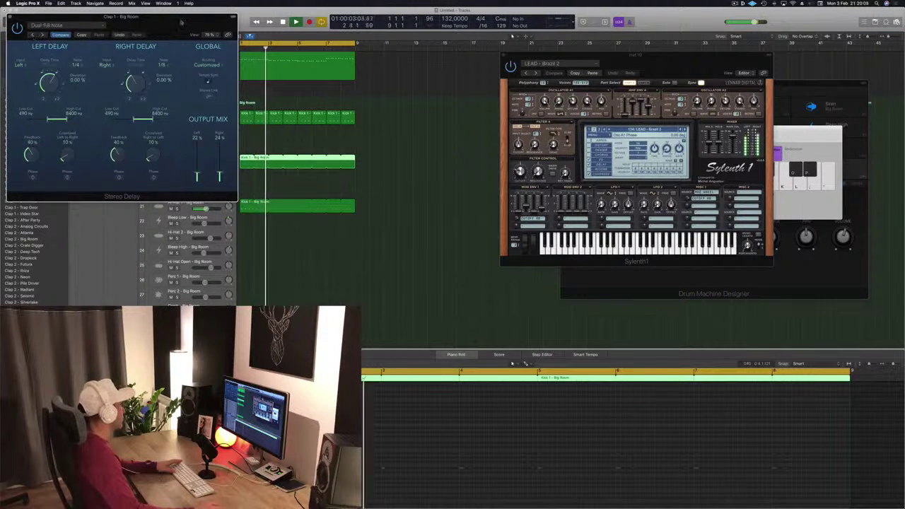
drag(186, 20, 555, 109)
click(401, 125)
click(401, 125)
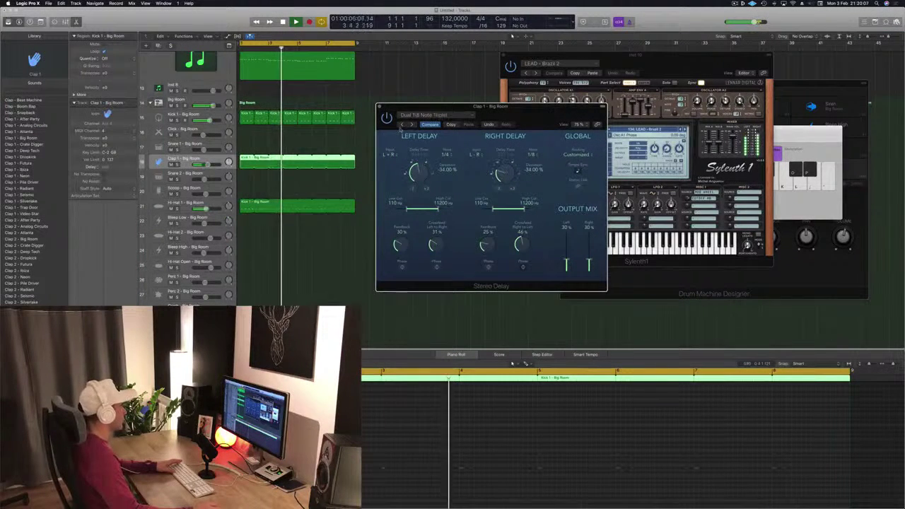
click(247, 279)
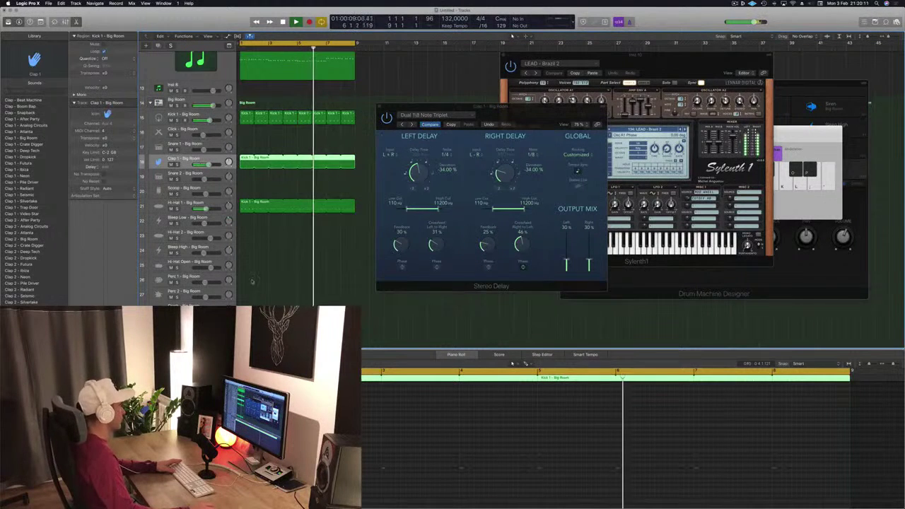
Step: Switch the Clap 1 Stereo Delay to the Dual 1/8 Note Dotted preset and close the plug-in
click(399, 125)
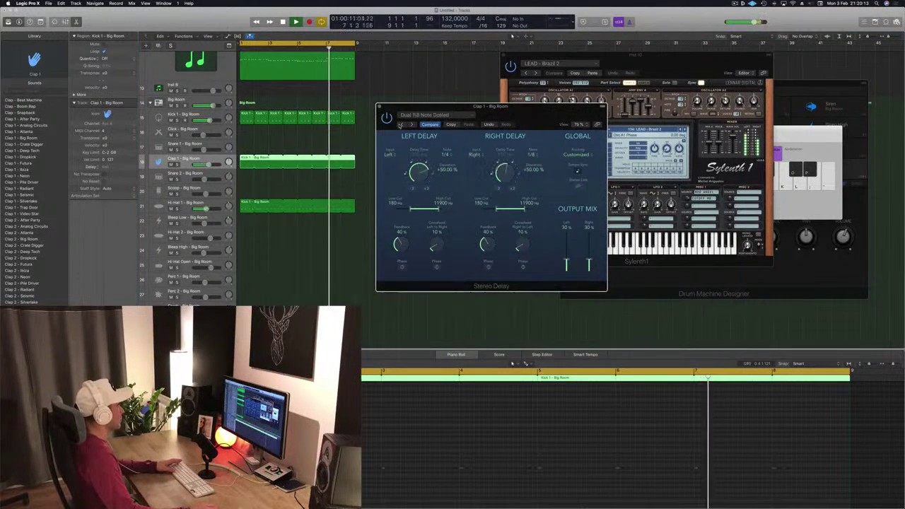
drag(491, 106, 463, 118)
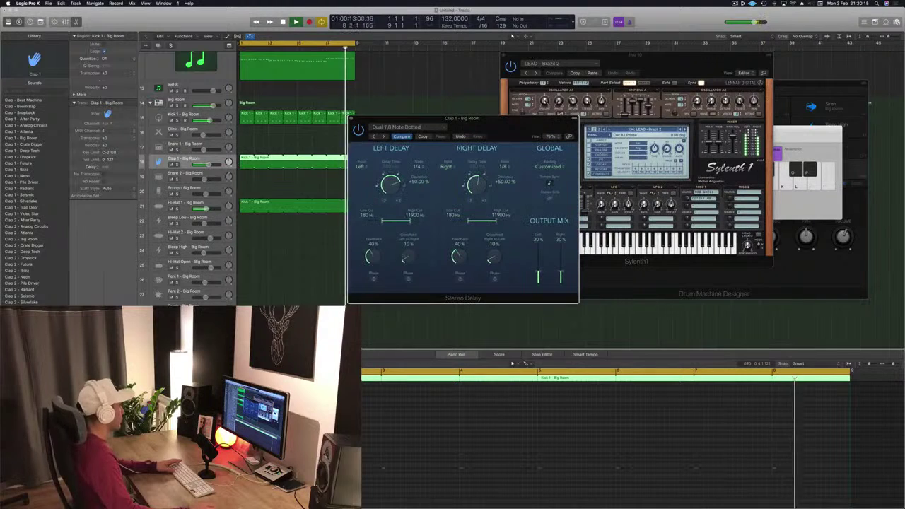
click(304, 272)
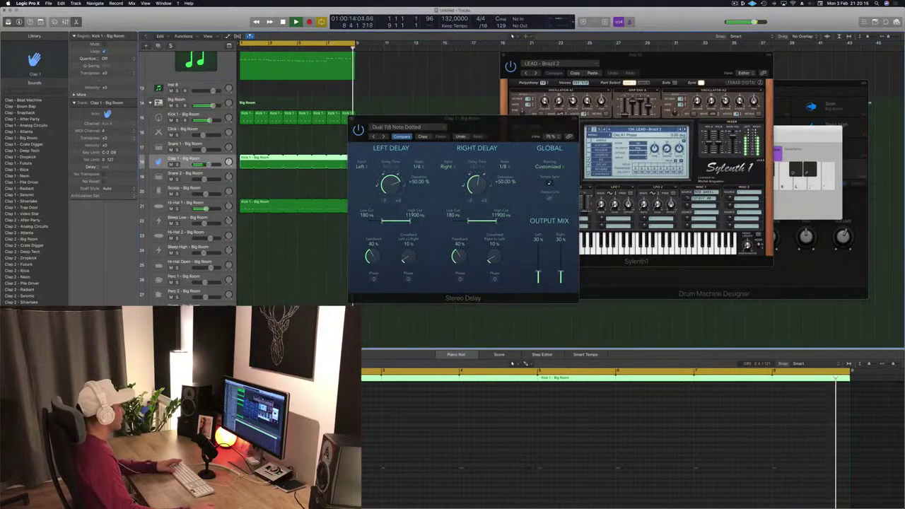
click(352, 120)
Step: Review the Sylenth1 settings of the first LEAD - Brazil 2 track and mute that track
scroll(208, 142, up, 10)
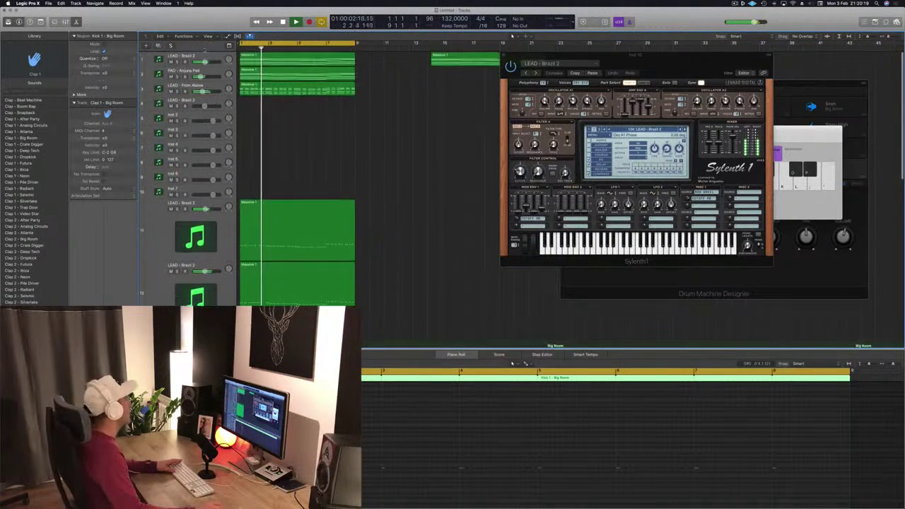
click(206, 54)
key(Return)
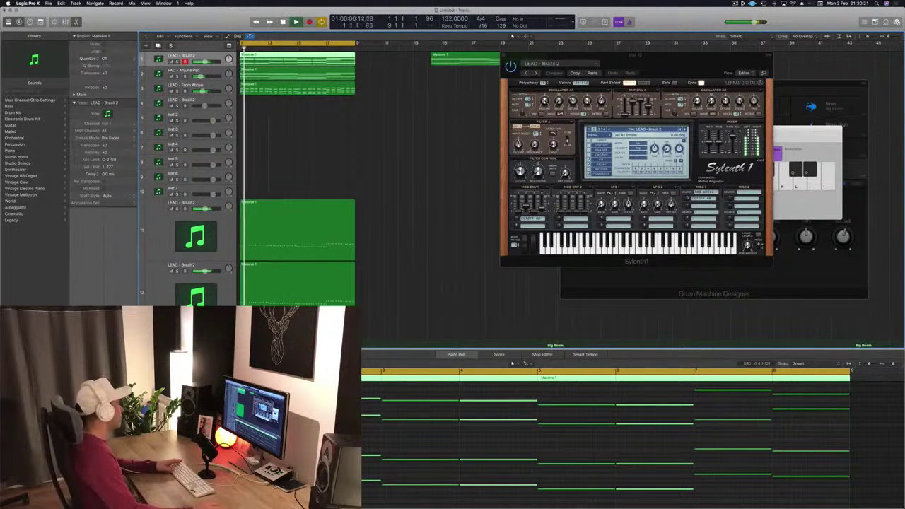
click(87, 350)
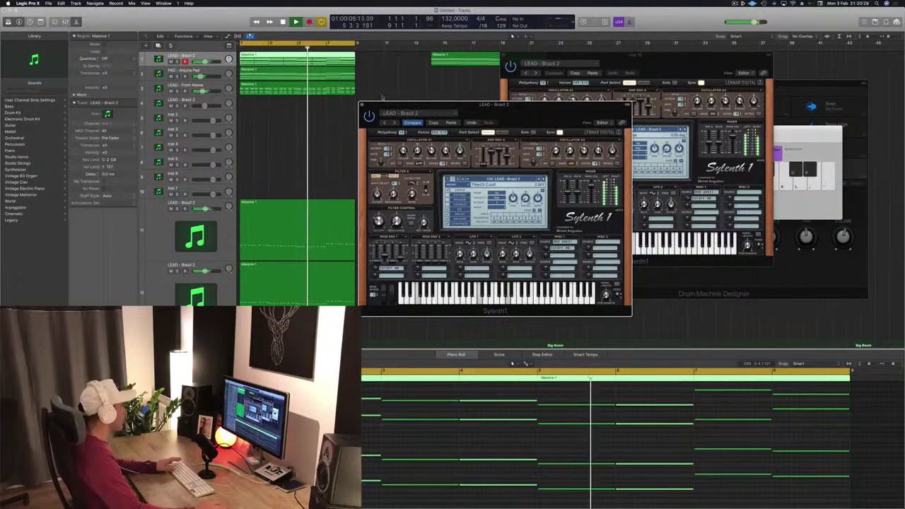
click(362, 105)
click(170, 62)
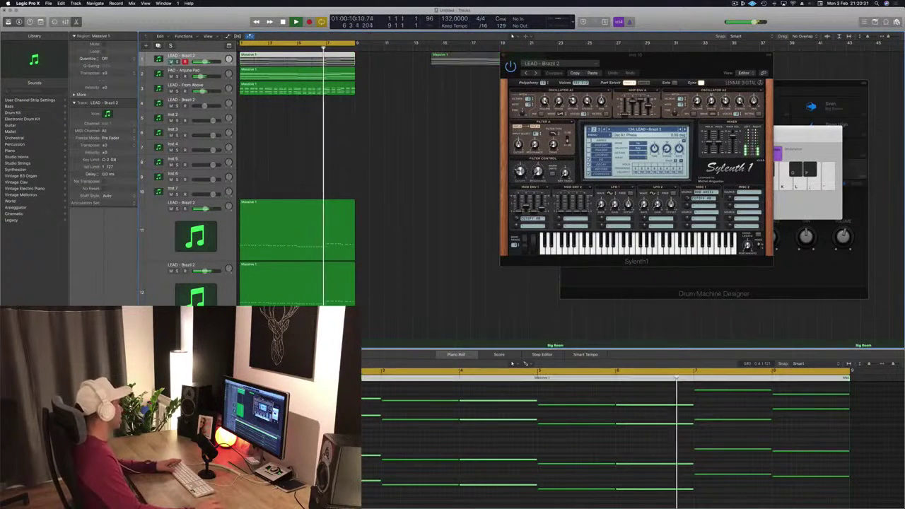
click(275, 138)
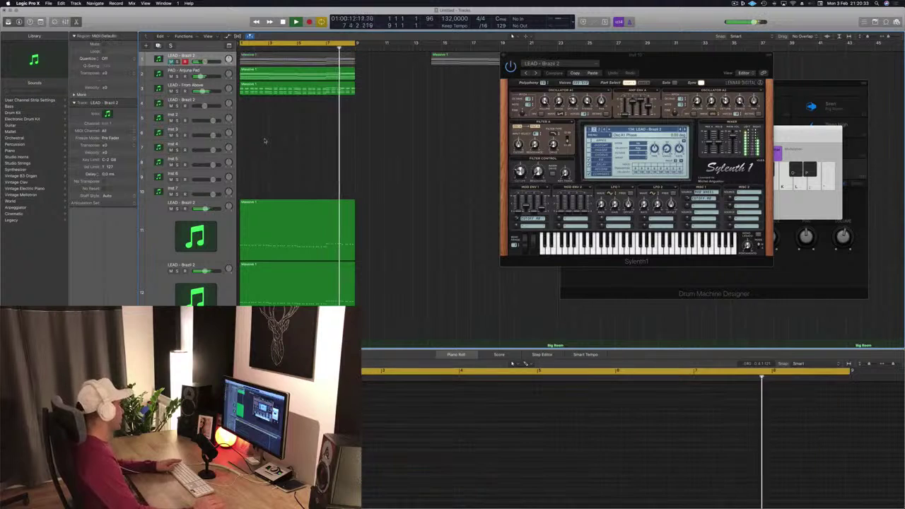
scroll(308, 143, down, 2)
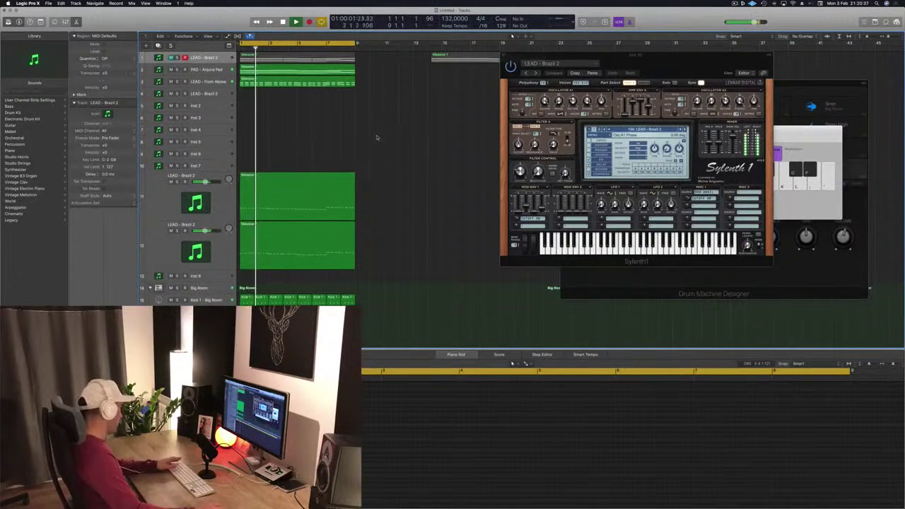
click(287, 85)
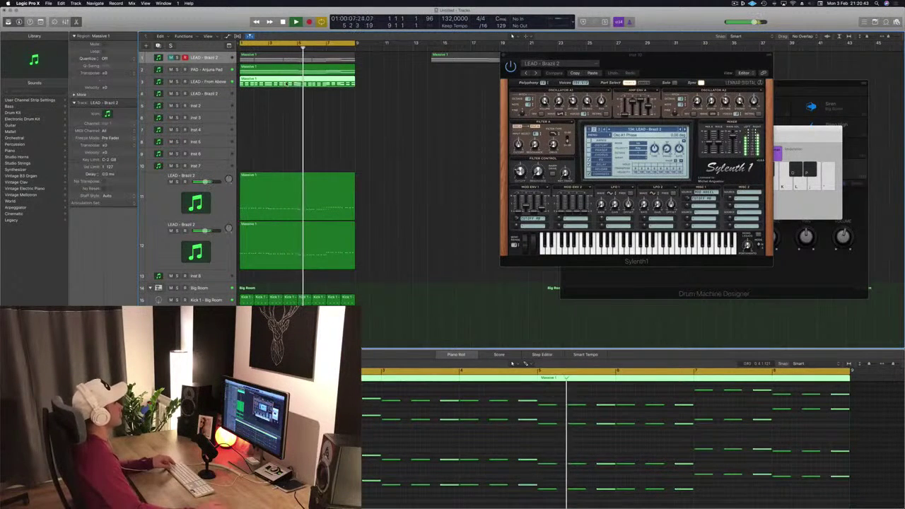
drag(287, 86, 285, 96)
key(Delete)
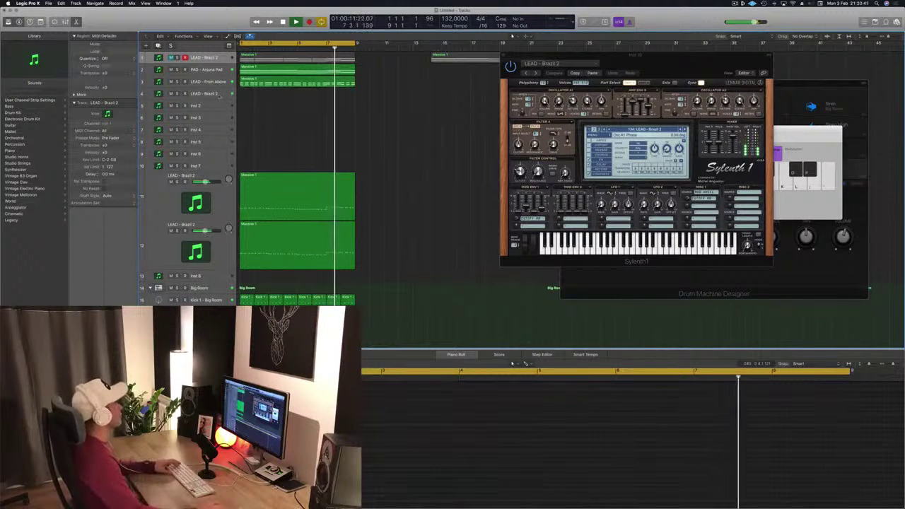
Step: Select the empty LEAD - Brazil 2 track 4, open Musical Typing in a higher octave and try a few notes
click(204, 94)
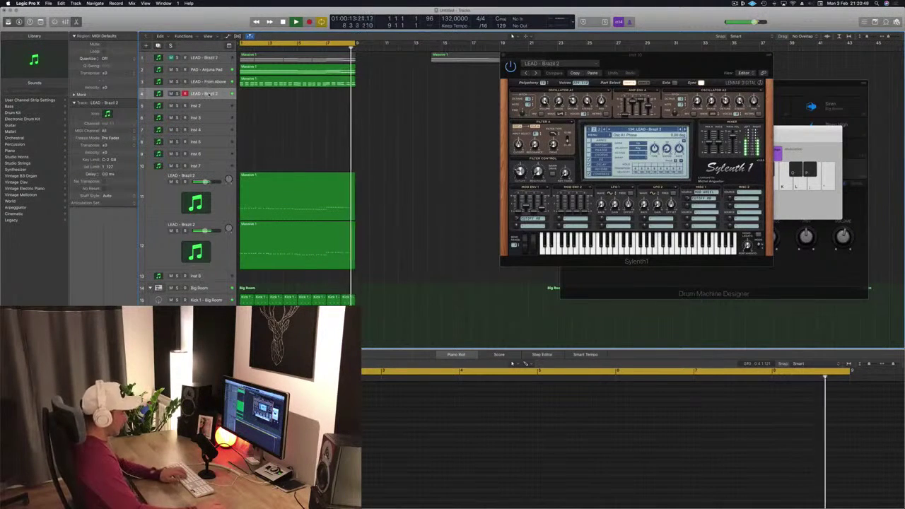
key(super+k)
drag(585, 126, 571, 126)
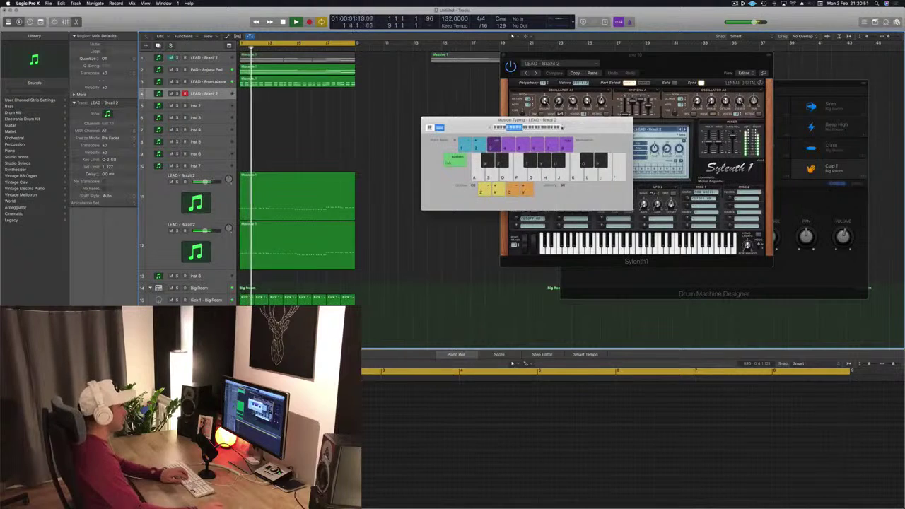
click(534, 128)
key(l)
key(semicolon)
key(j)
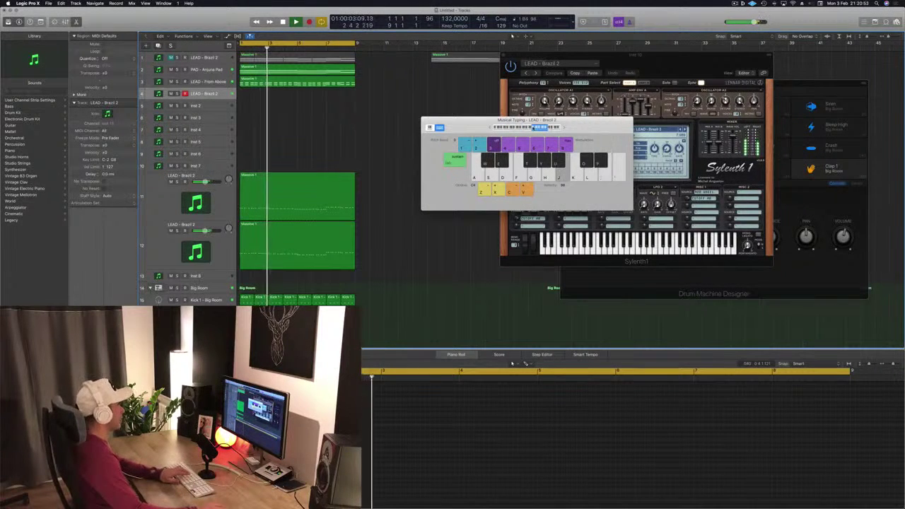
drag(571, 120, 463, 173)
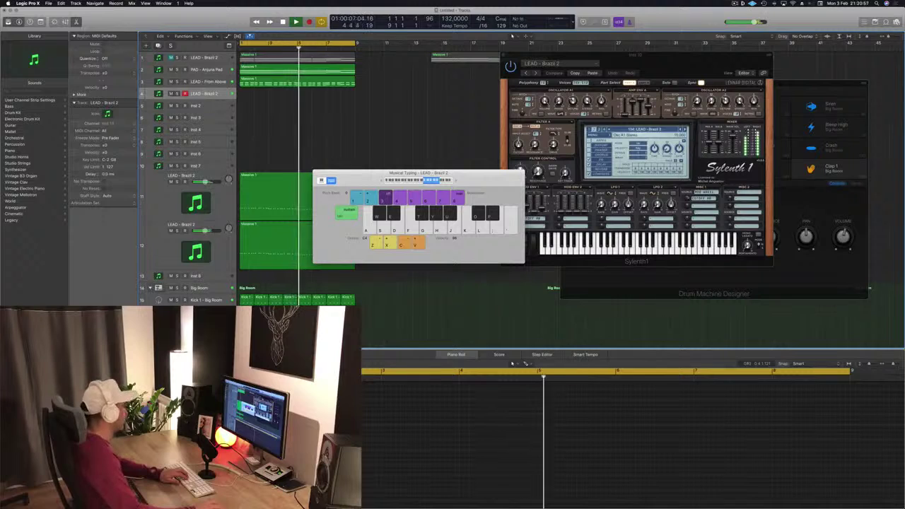
Step: Open Sylenth1 on track 4, load the LEAD - Bright Lead preset and audition it with a few notes
double_click(159, 93)
drag(189, 25, 503, 120)
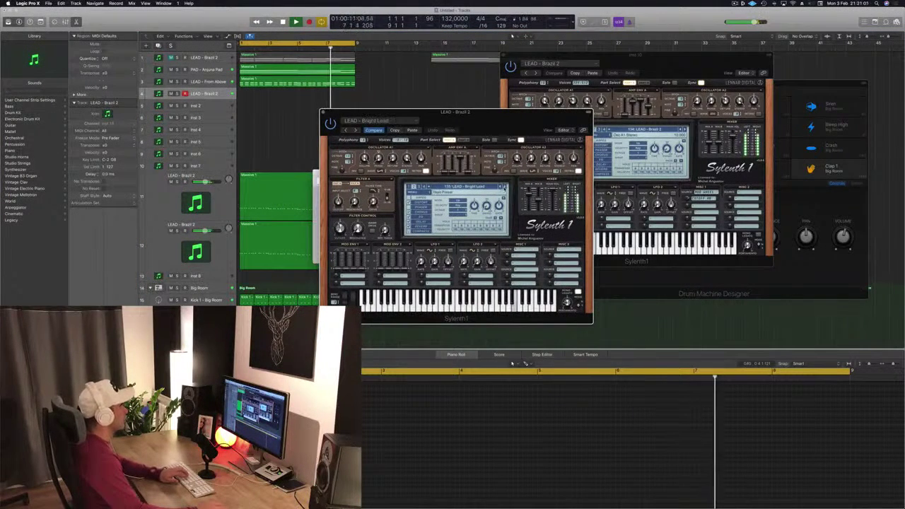
drag(456, 112, 686, 99)
key(g)
key(h)
key(d)
key(s)
key(s)
key(h)
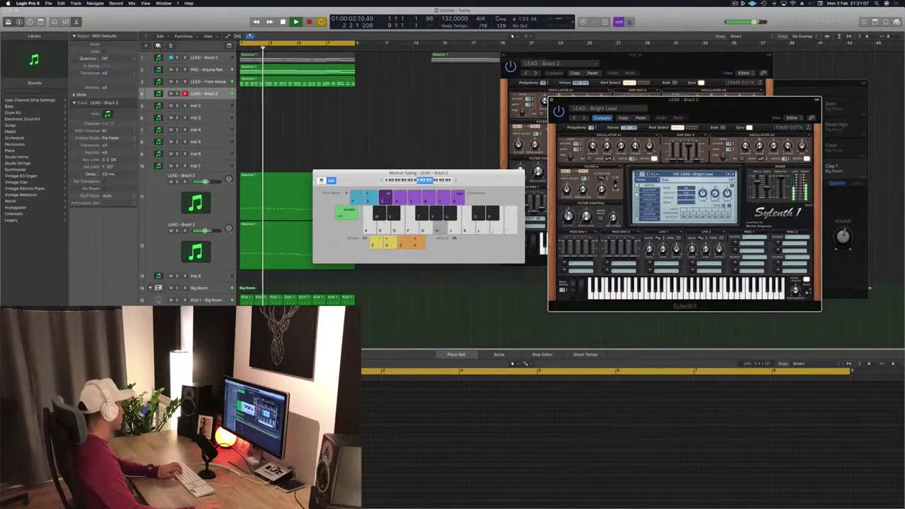
Step: Load the grandiose preset in the SilverVerb on the track's reverb bus and close the plug-in
click(452, 128)
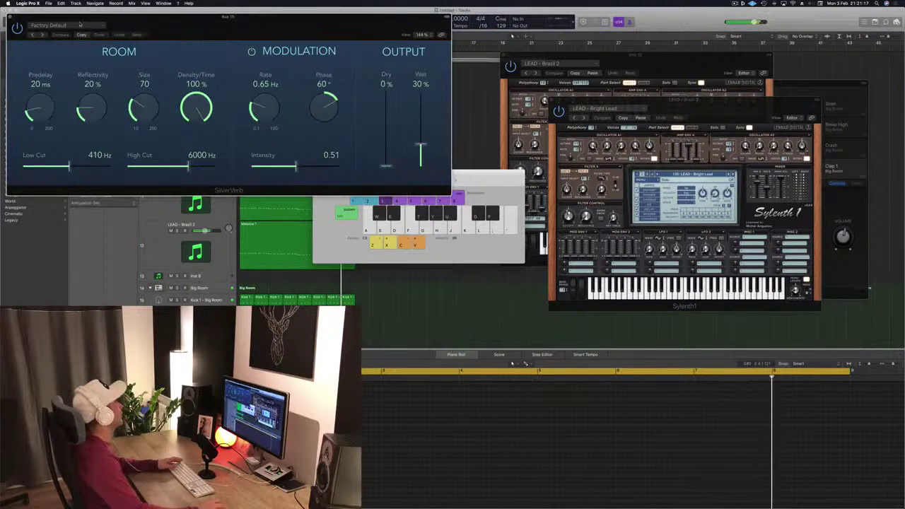
click(80, 25)
click(62, 140)
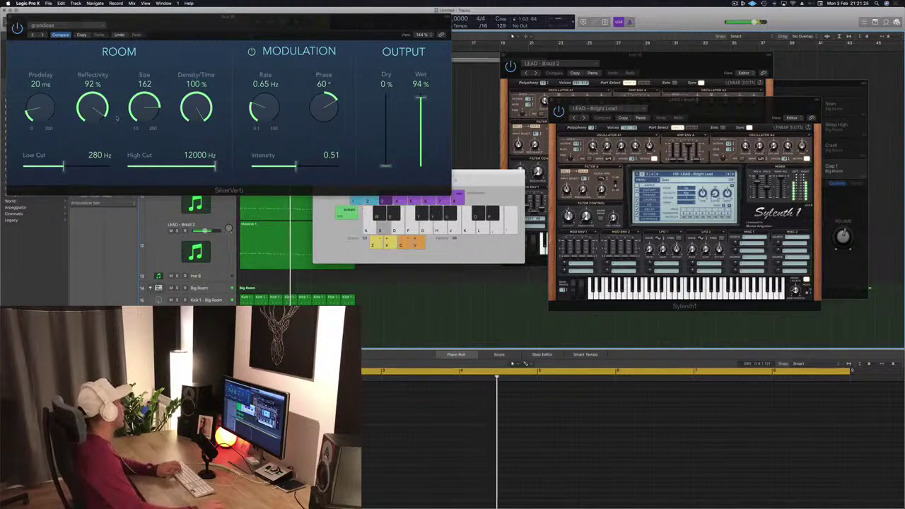
key(super+w)
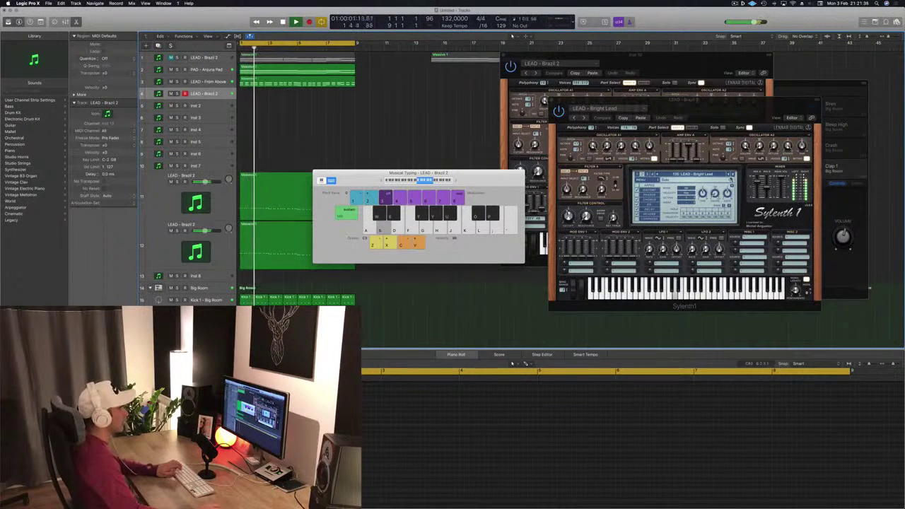
Step: Advance the track 4 Sylenth1 preset to LEAD - Broken Keys and audition it with a few notes
click(733, 175)
click(733, 174)
key(f)
key(g)
key(h)
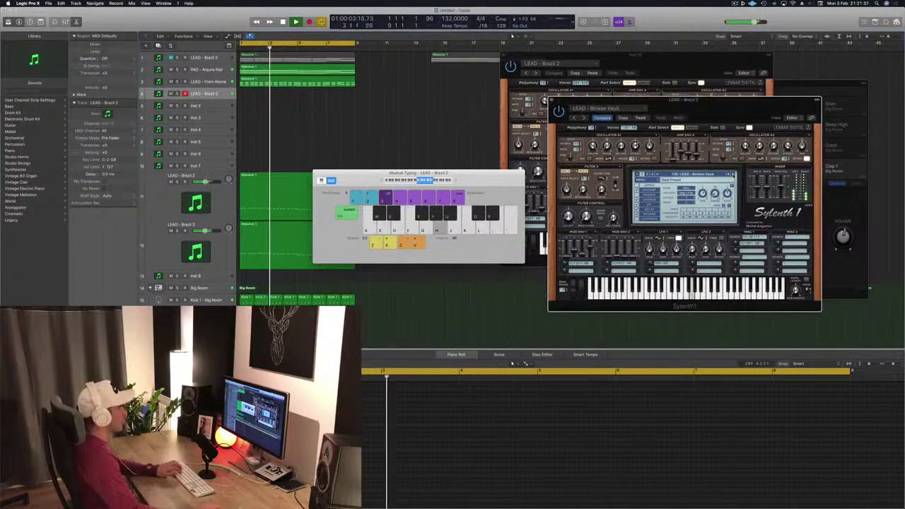
key(g)
key(h)
Step: Step through further lead presets to LEAD - Danceology and rehearse a melody over the loop
click(733, 175)
key(h)
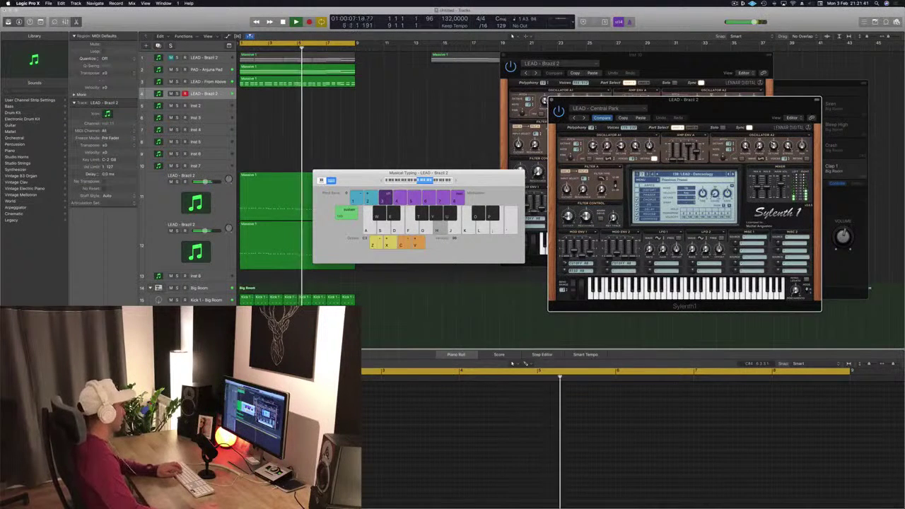
click(665, 431)
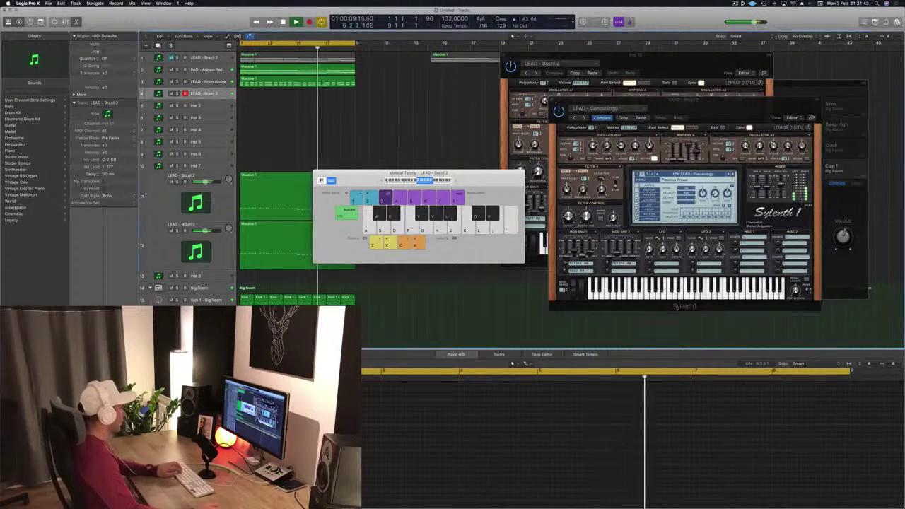
key(h)
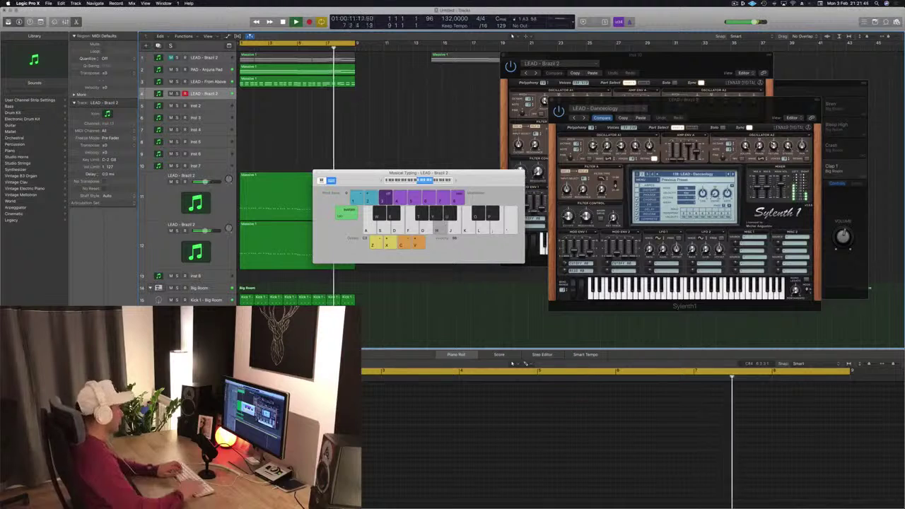
key(j)
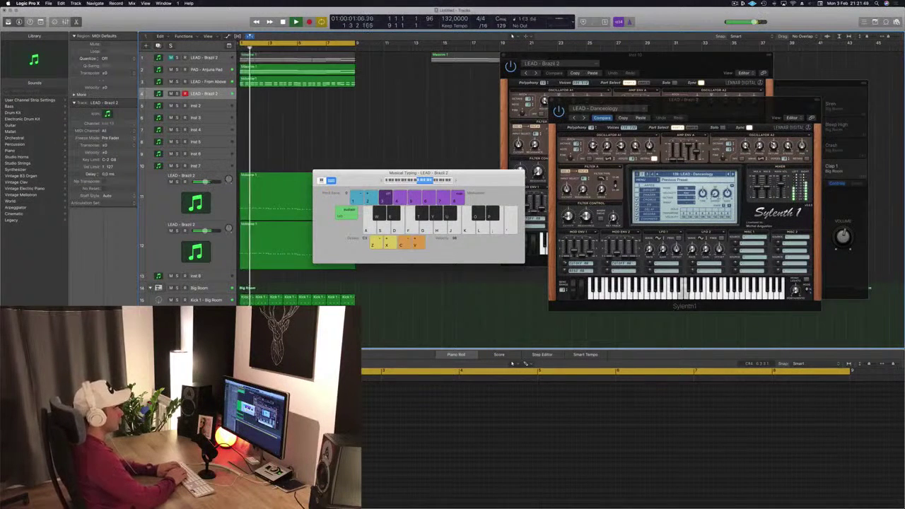
key(l)
key(semicolon)
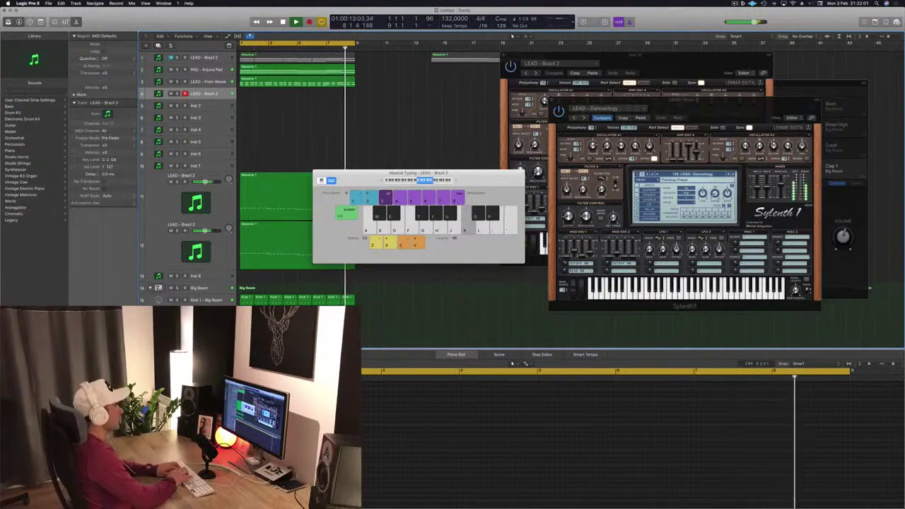
Step: Record a lead melody on track 4 over the looped eight bars using Musical Typing
key(r)
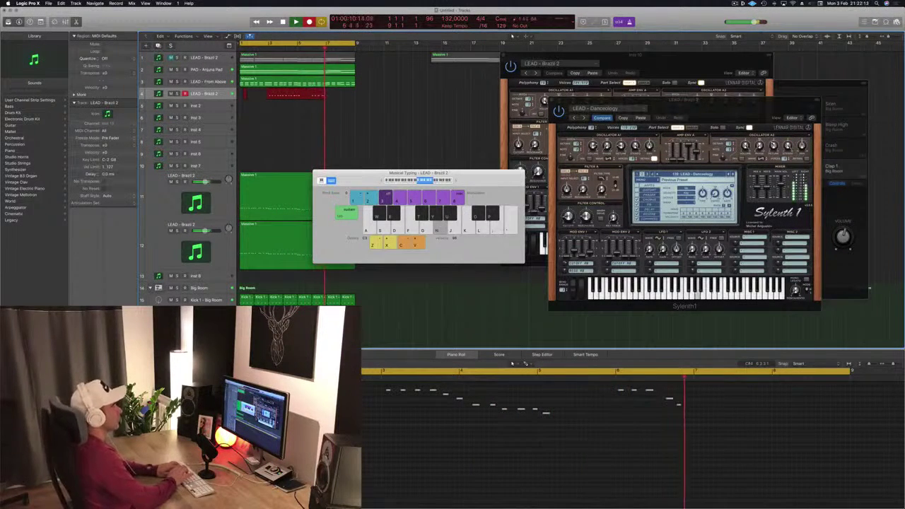
key(j)
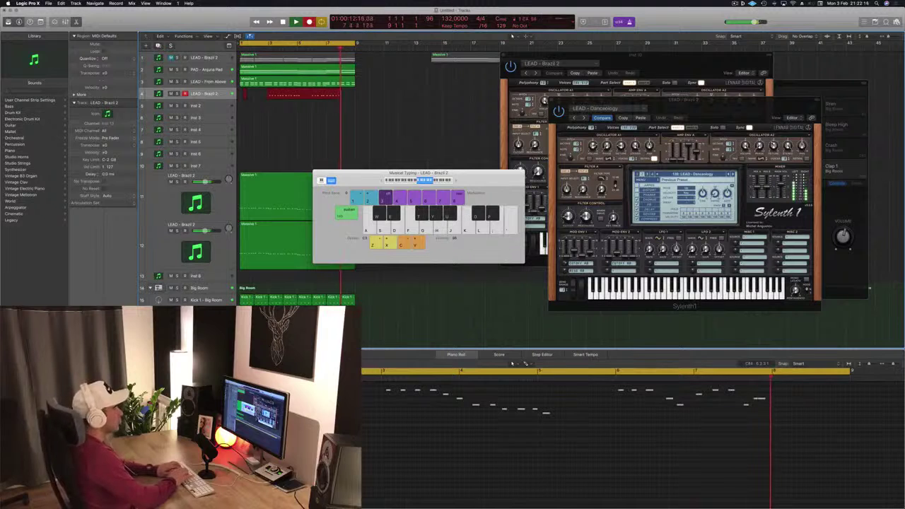
key(l)
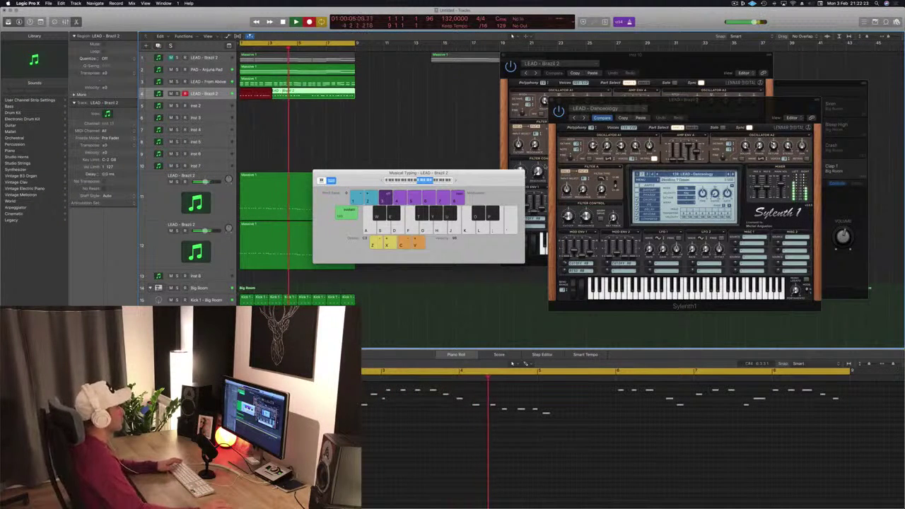
key(space)
Step: Split the recorded track 4 region at bar 6, delete the first part and move the rest to bar 1
super+double_click(312, 95)
click(294, 97)
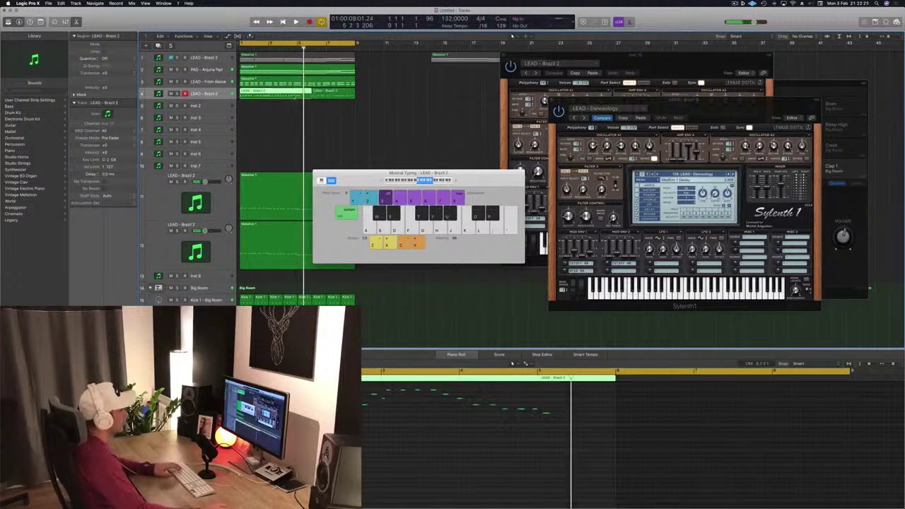
key(Delete)
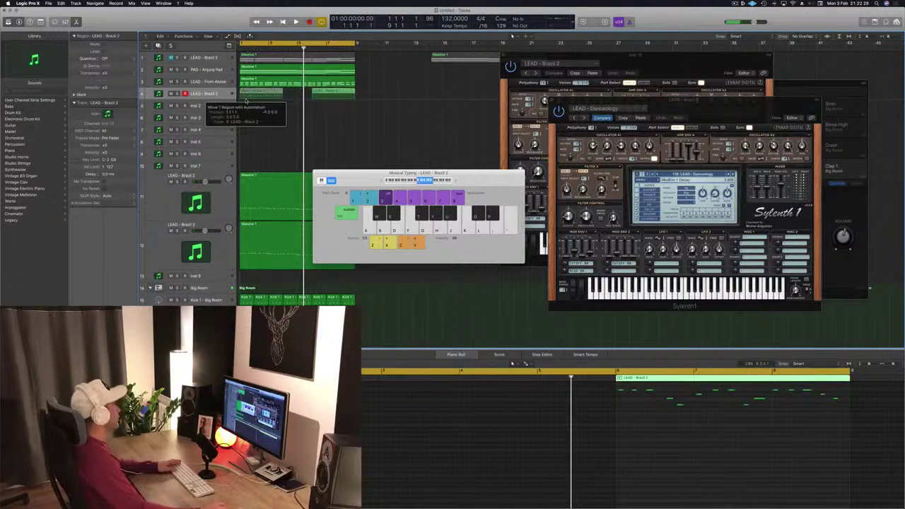
drag(246, 99, 246, 99)
key(Return)
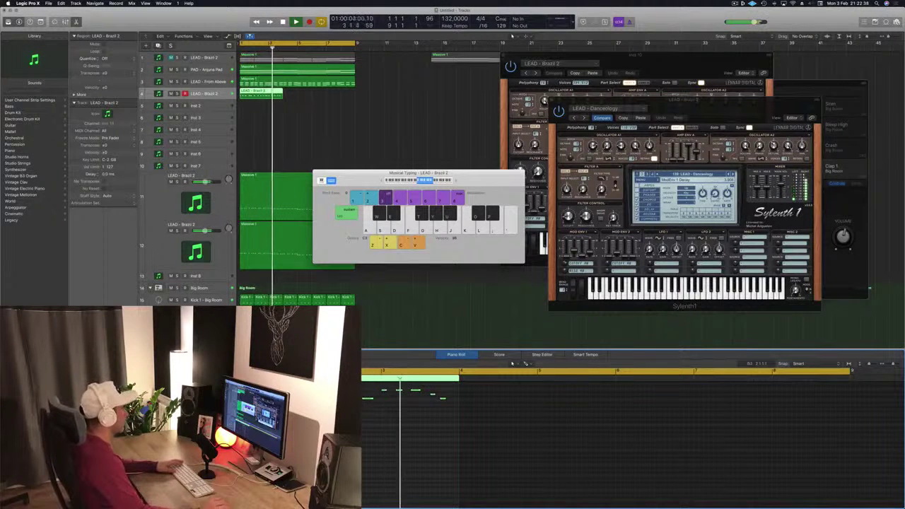
key(Return)
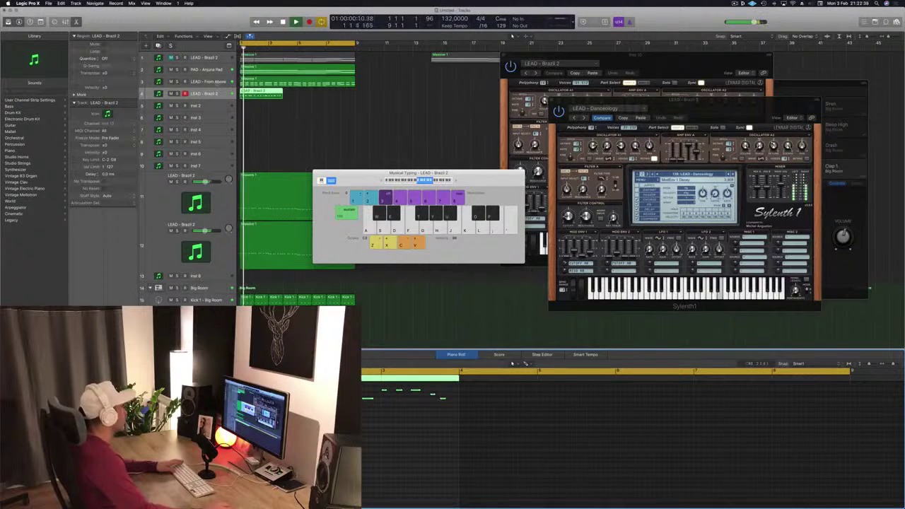
Step: Open the Sylenth1 plug-in of track 3 to check its LEAD - From Above sound and close it again
click(222, 82)
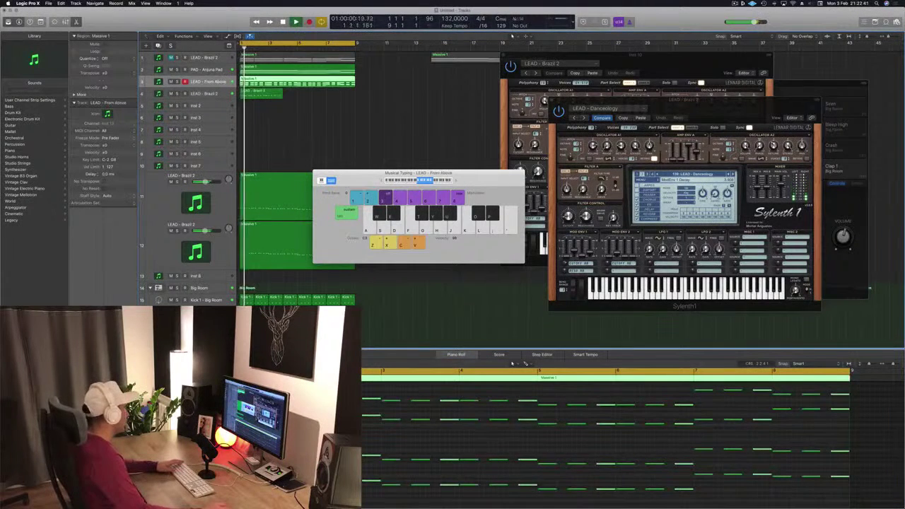
click(86, 346)
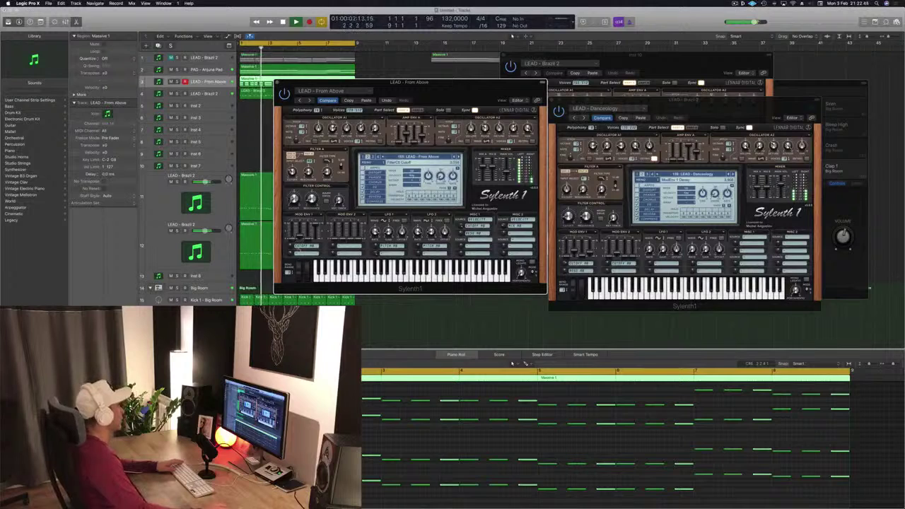
drag(416, 85, 526, 101)
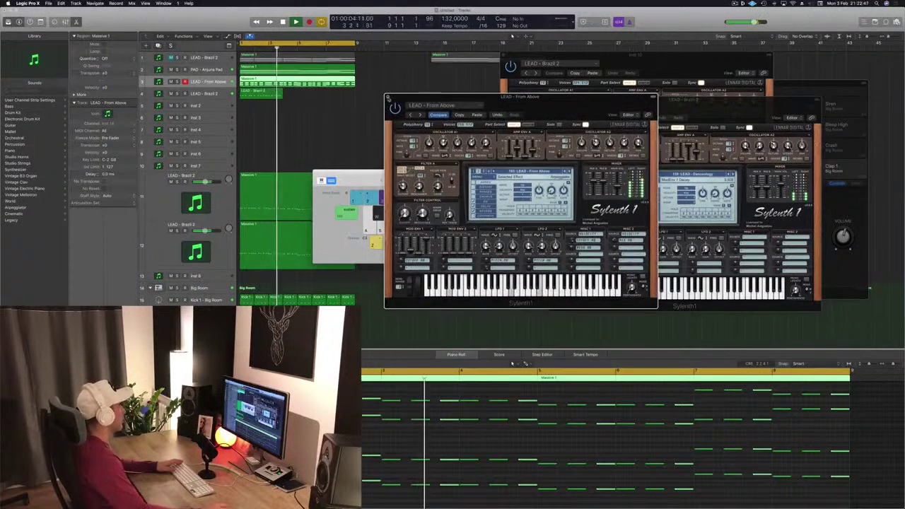
click(387, 99)
Step: Check the track 2 pad and solo the track 4 lead melody to audition it alone, ending with solo off
click(193, 69)
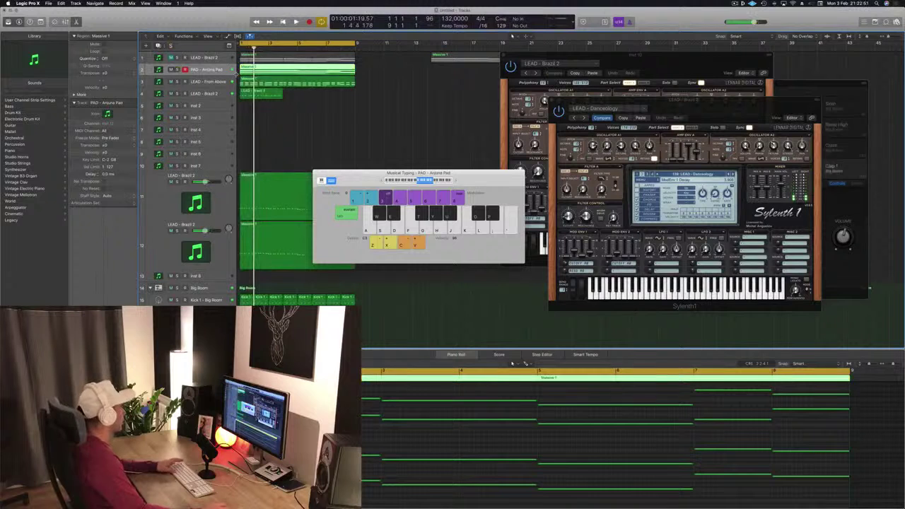
click(200, 94)
click(177, 93)
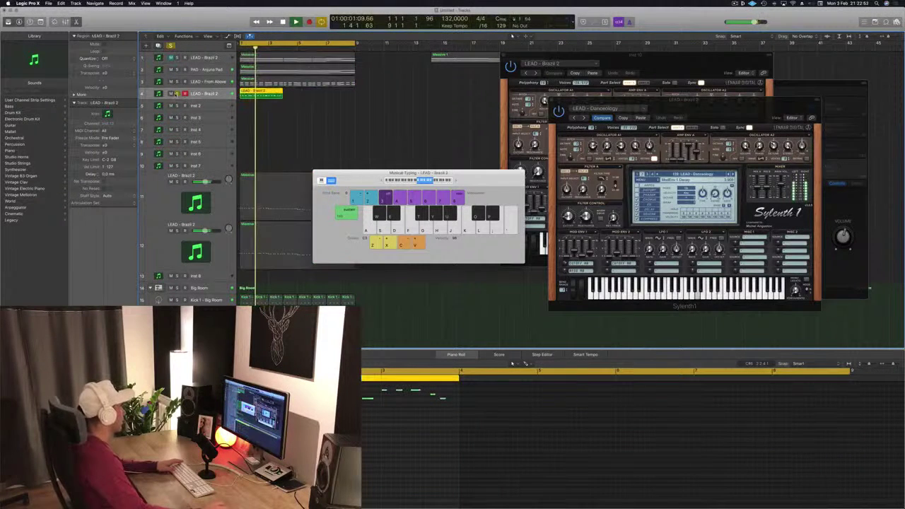
click(176, 94)
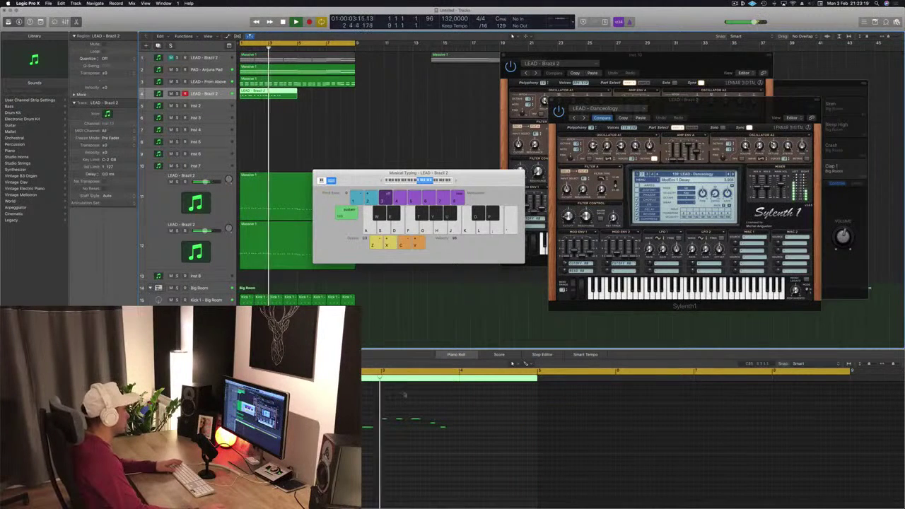
Step: Copy the recorded melody notes in the piano roll to fill the track 4 region up to bar 5
key(space)
click(309, 453)
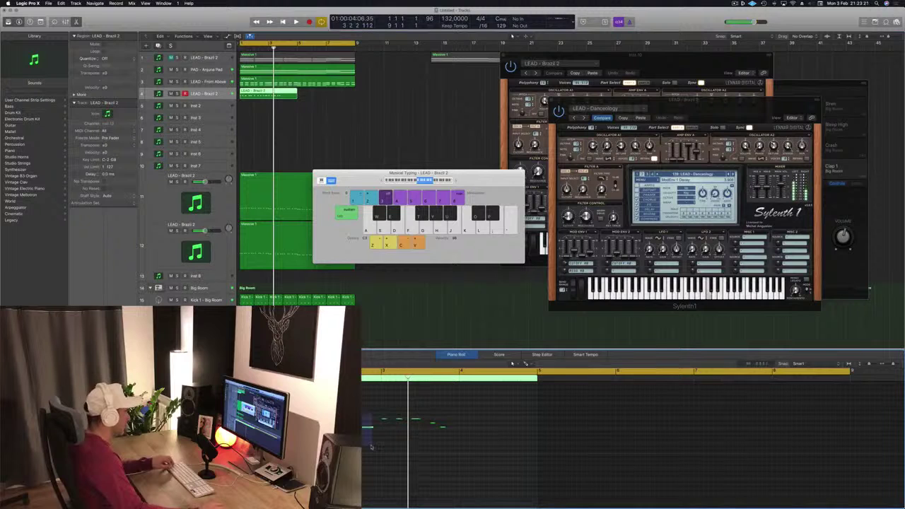
drag(311, 419, 524, 435)
key(space)
Step: Duplicate the four-bar melody region on track 4 to bar 5 and play back the full eight bars
drag(275, 93, 335, 101)
click(223, 97)
key(space)
key(space)
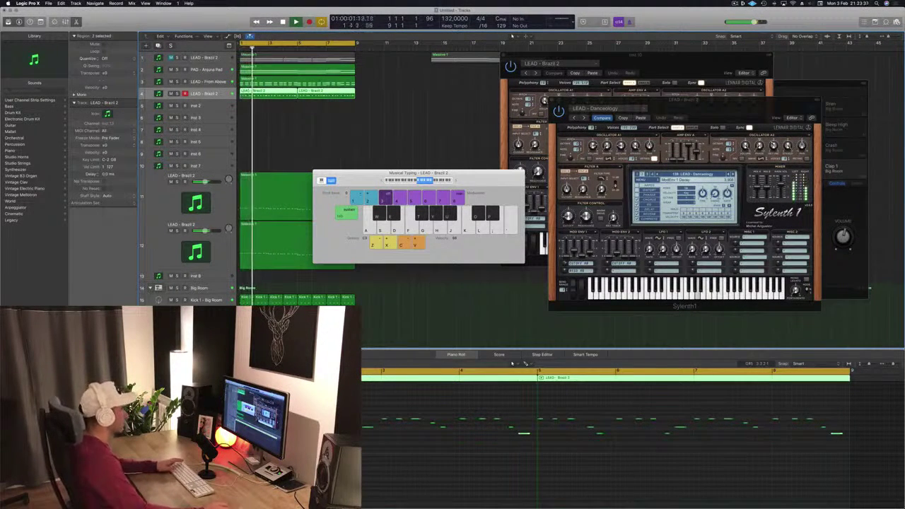
Step: Advance the track 4 Sylenth1 preset to LEAD - Disco Lights and audition the melody from the start of the loop
drag(723, 119, 615, 123)
key(space)
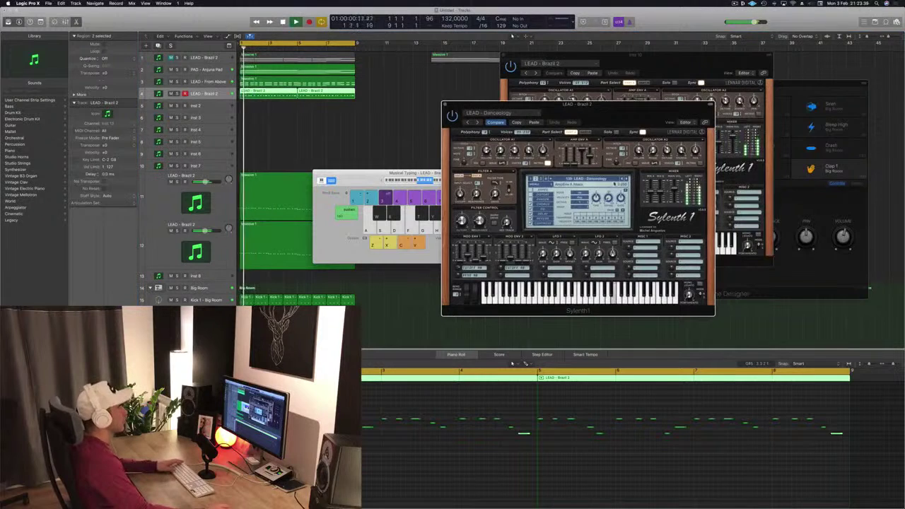
click(627, 178)
click(626, 179)
key(Return)
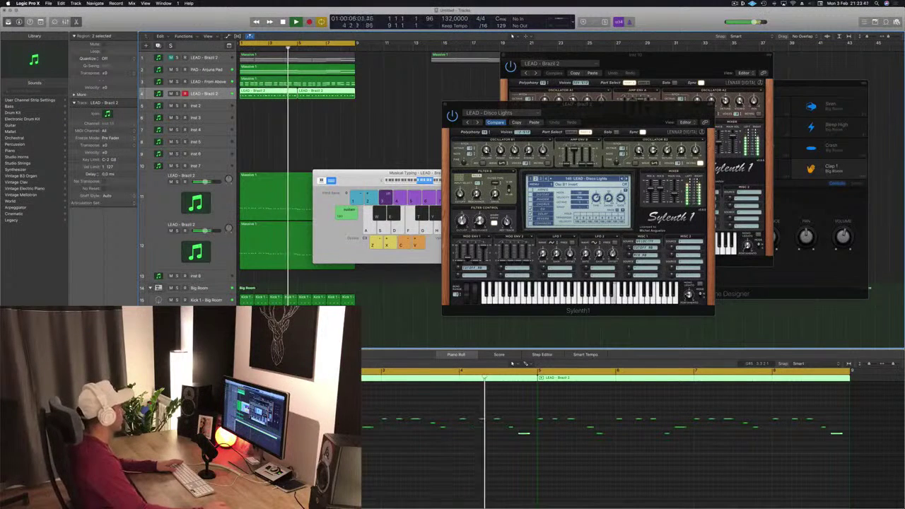
Step: Audition the lead track's Sylenth1 presets during playback, settle on LEAD - Divine, and close the plug-in window
key(space)
key(space)
click(626, 179)
click(627, 179)
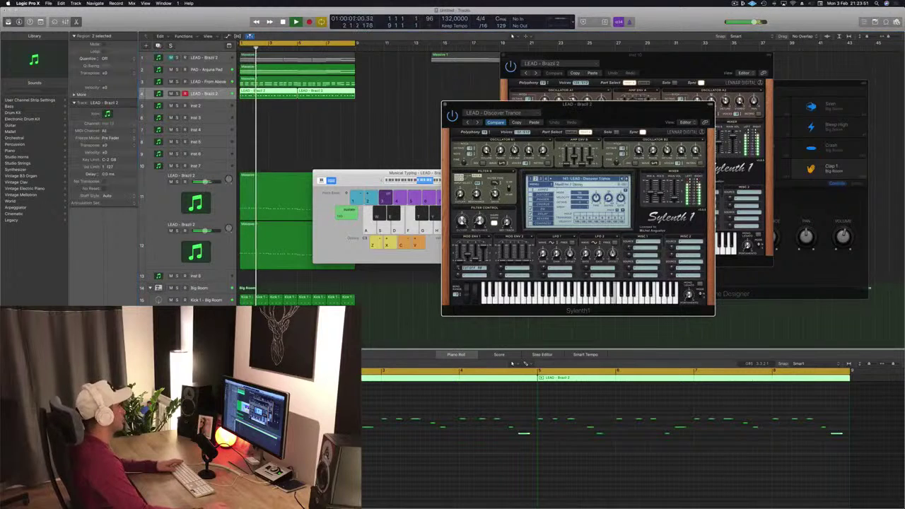
click(417, 292)
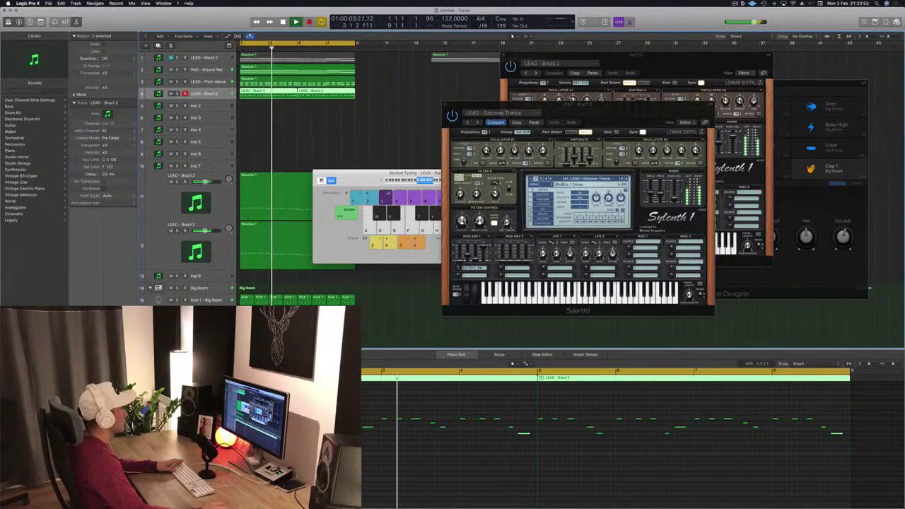
key(])
key(])
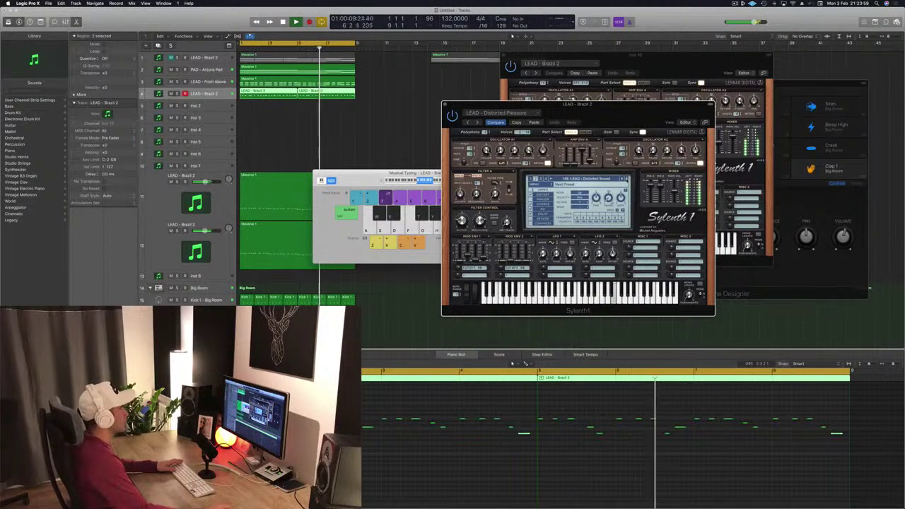
click(626, 178)
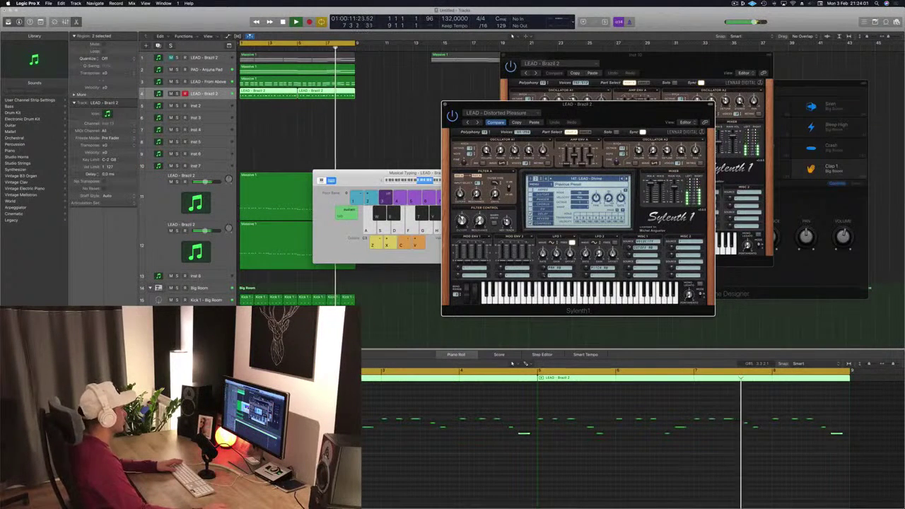
key(])
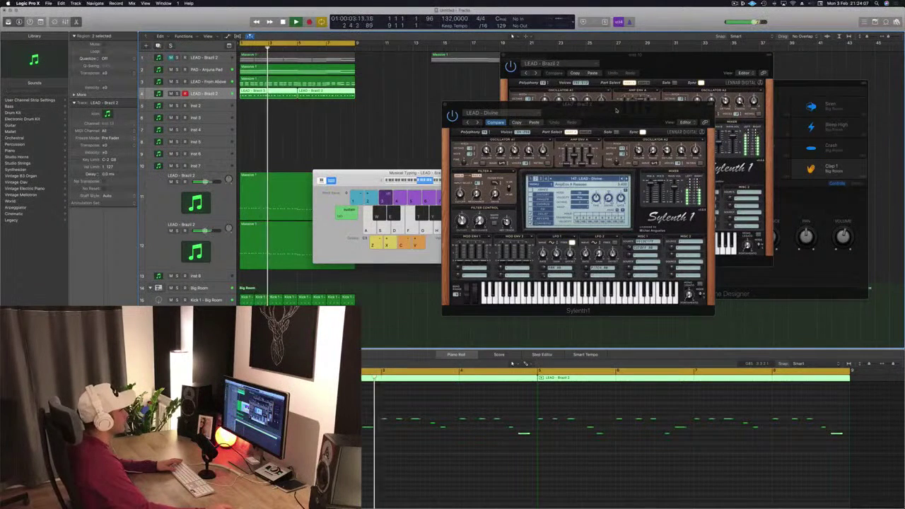
drag(566, 104, 530, 111)
key(super+w)
Step: Adjust the lead melody's notes around bars 3 and 4 in the Piano Roll and play the part from the start
key(Return)
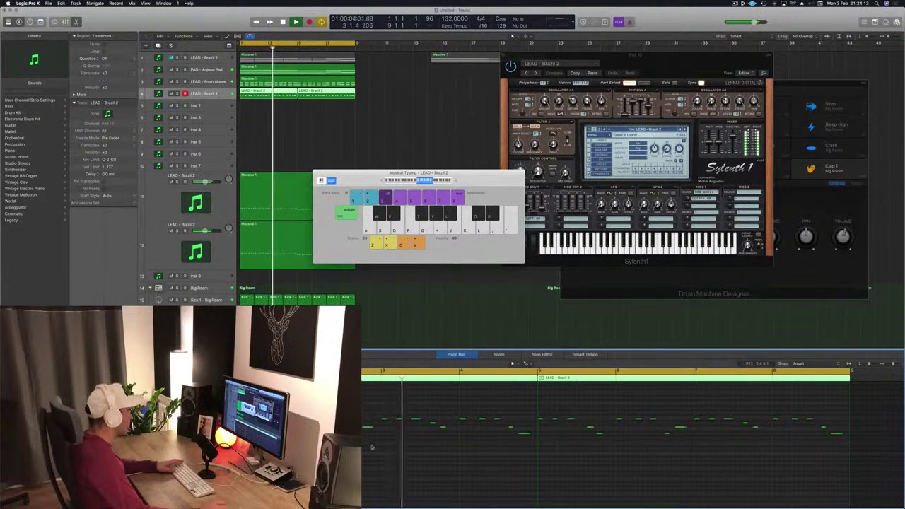
key(Return)
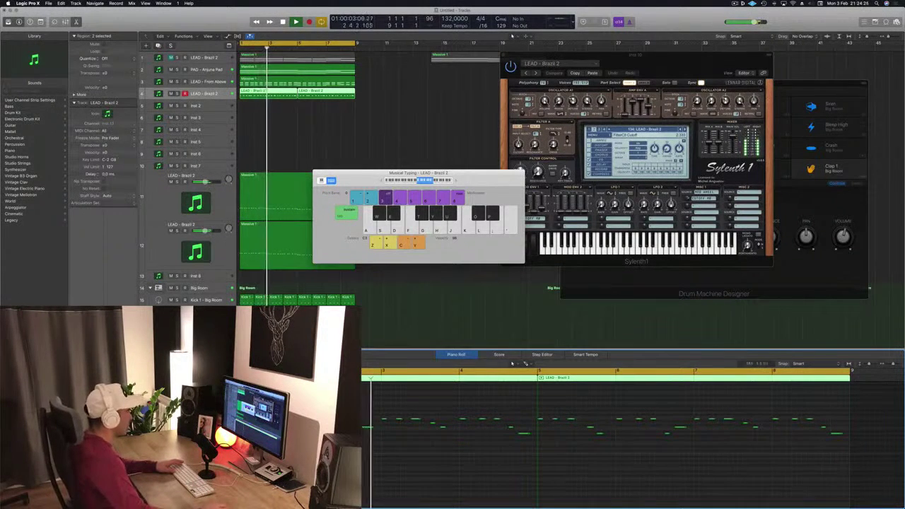
key(space)
click(399, 419)
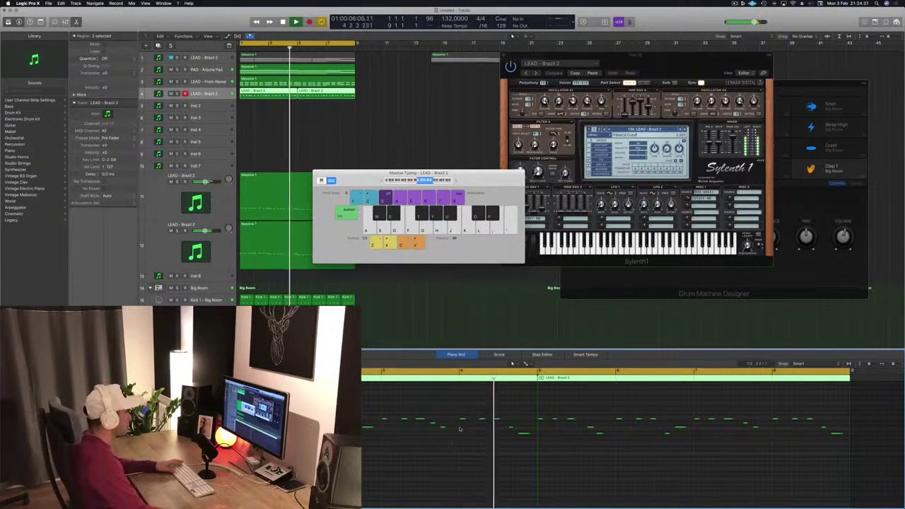
key(space)
key(space)
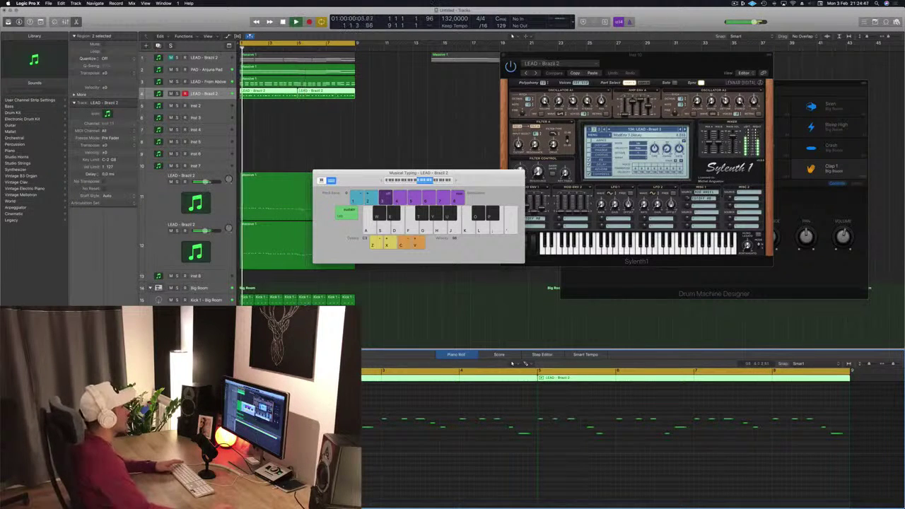
Step: Replace the second LEAD - Brazil 2 region on track 4 with a copy of the first, placed at bar 5
click(334, 110)
click(327, 94)
key(Delete)
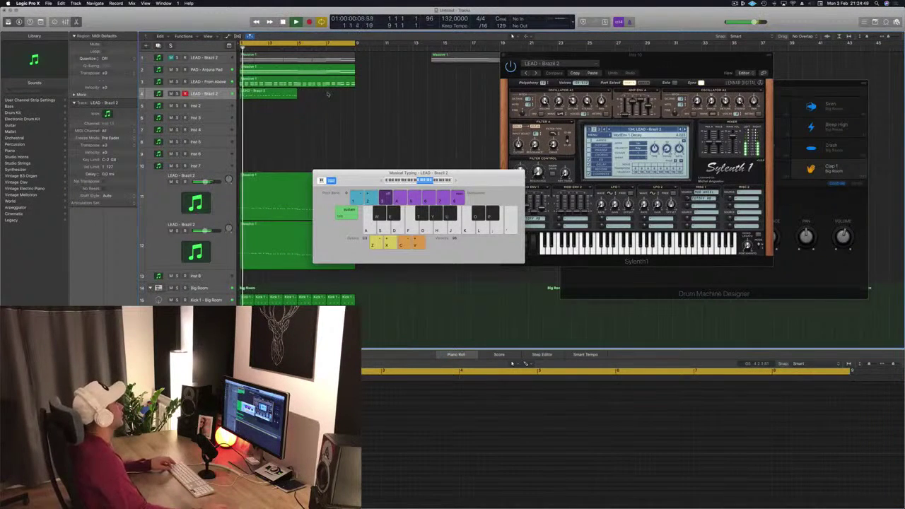
click(267, 94)
key(space)
drag(267, 94, 324, 95)
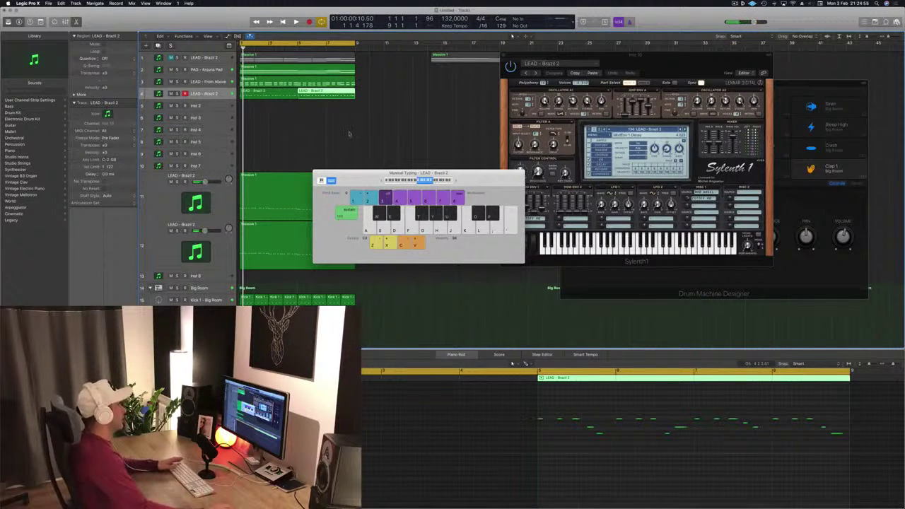
Step: Move the Musical Typing window aside to uncover the synth, and play back the lead track with both its regions selected
drag(361, 179, 373, 180)
click(735, 4)
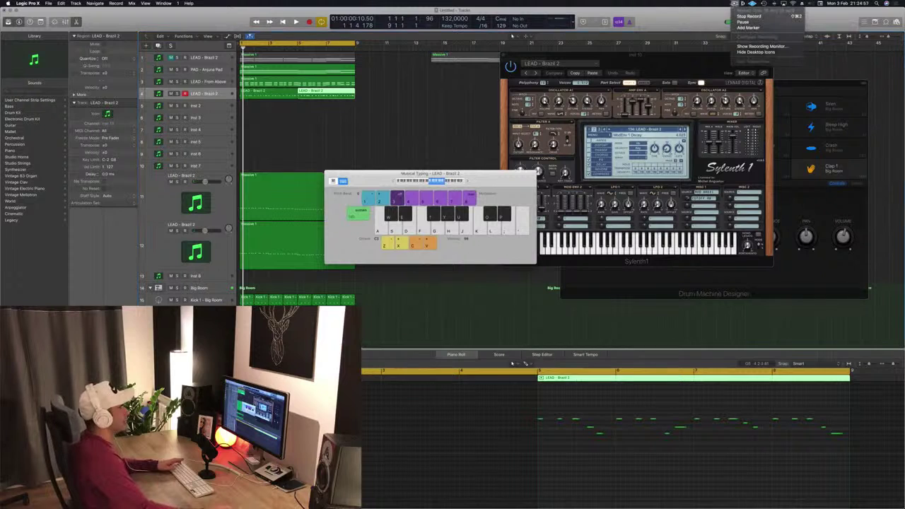
click(704, 23)
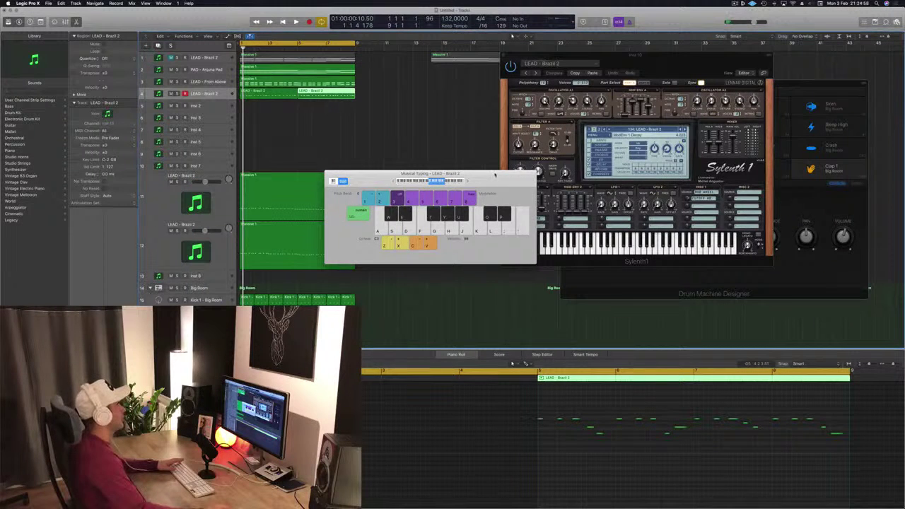
drag(495, 174, 661, 142)
key(space)
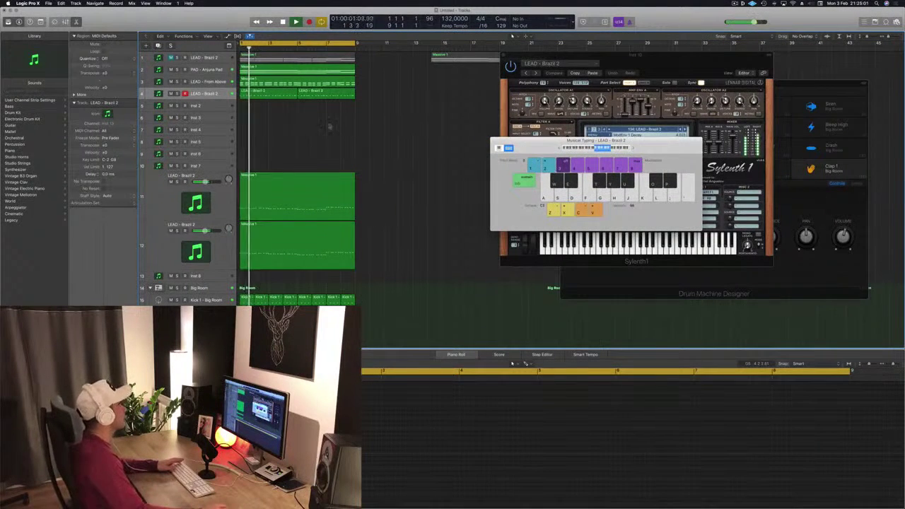
click(221, 93)
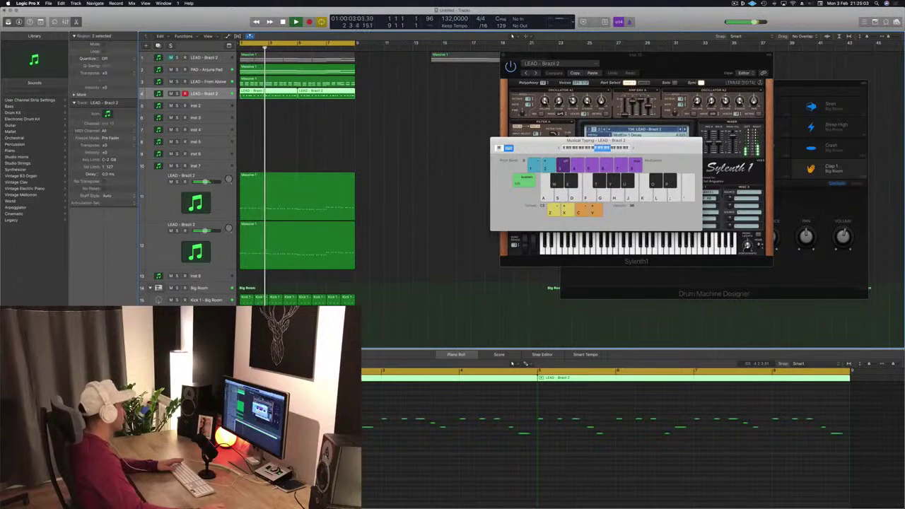
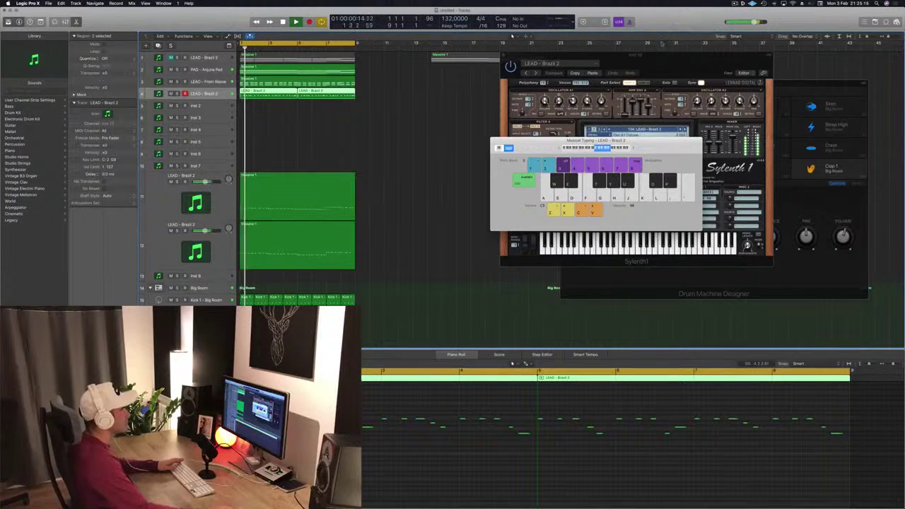
drag(659, 143, 879, 165)
key(space)
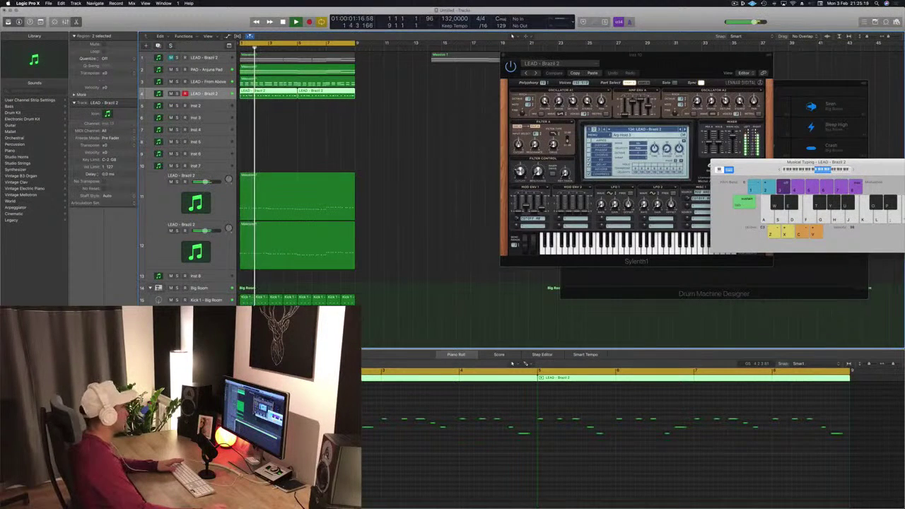
Step: Show track 4's Sylenth1 window beside the arrangement and restart playback from the beginning
key(v)
drag(581, 121, 546, 116)
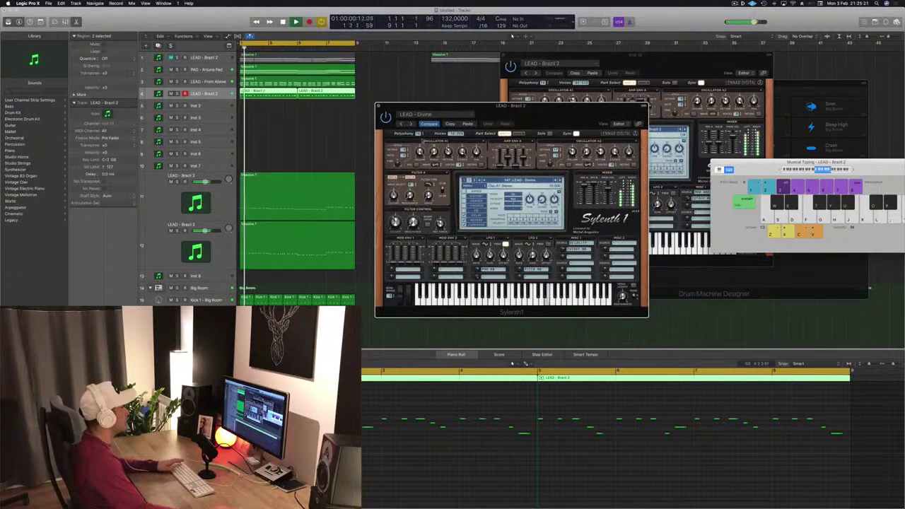
key(space)
key(Return)
key(space)
Step: Audition successive Sylenth1 lead presets on the looping melody, advancing from LEAD - Divine to LEAD - Let Go
click(560, 180)
key(Return)
click(560, 180)
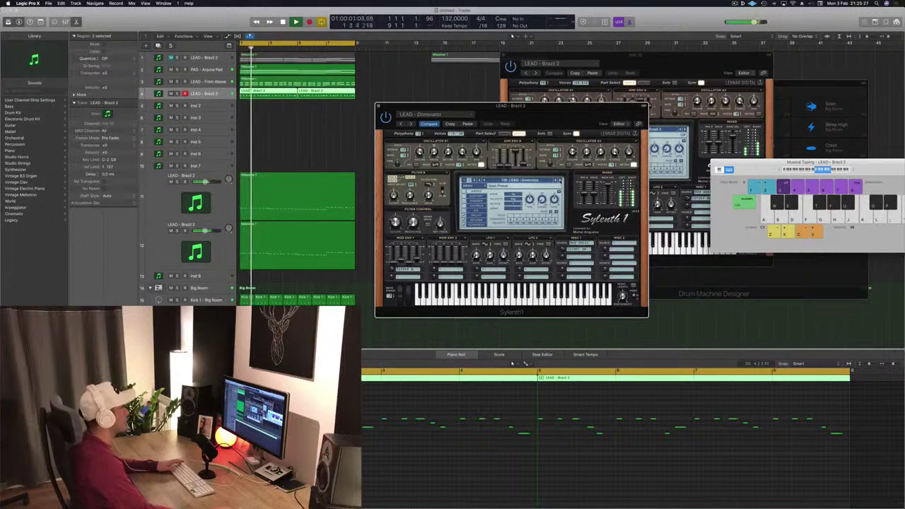
key(])
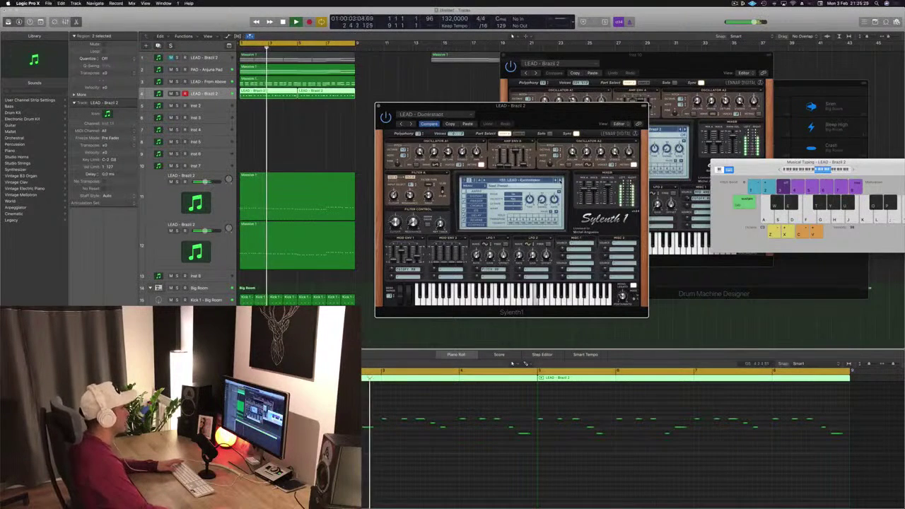
key(])
key(])
key(])
key(])
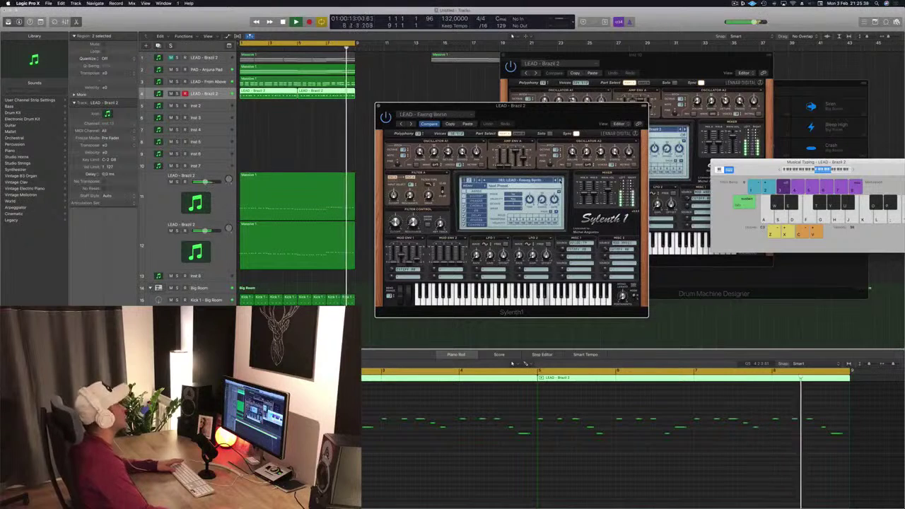
key(])
key(])
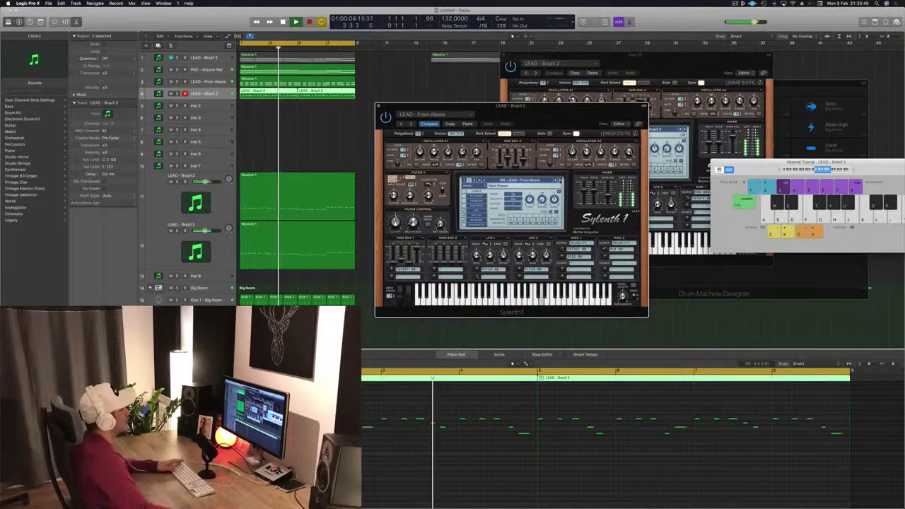
key(])
click(560, 180)
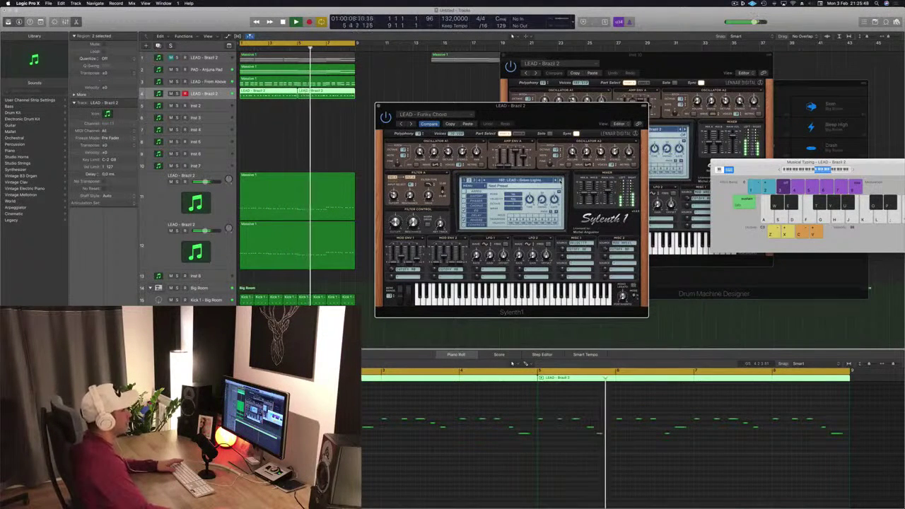
click(560, 180)
click(560, 181)
click(560, 180)
click(560, 180)
click(560, 180)
key(])
key(])
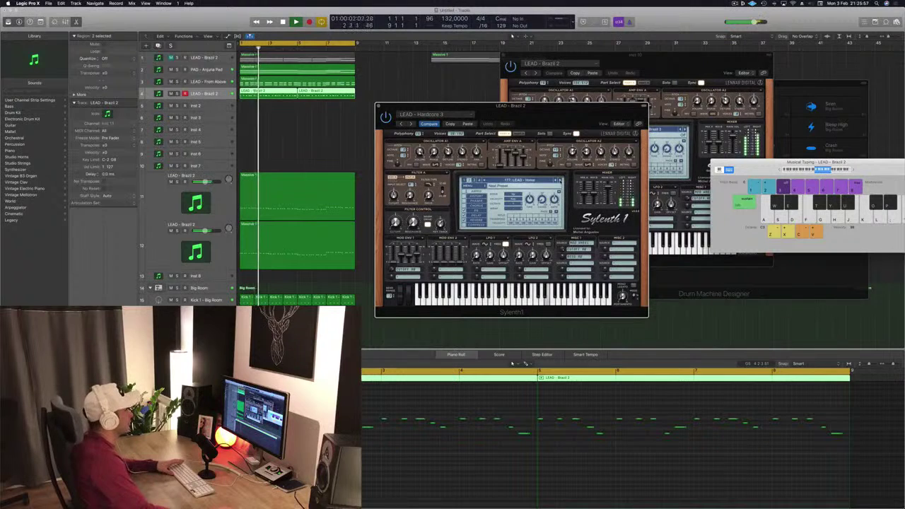
key(])
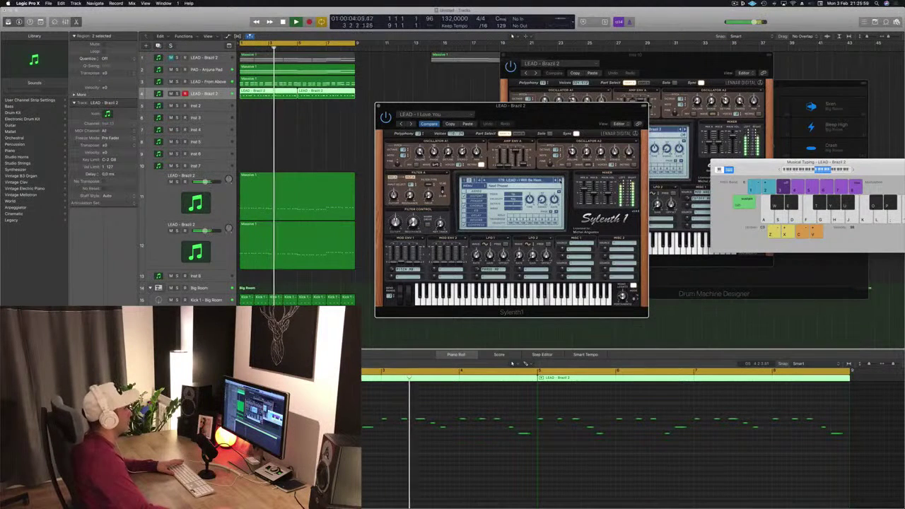
key(])
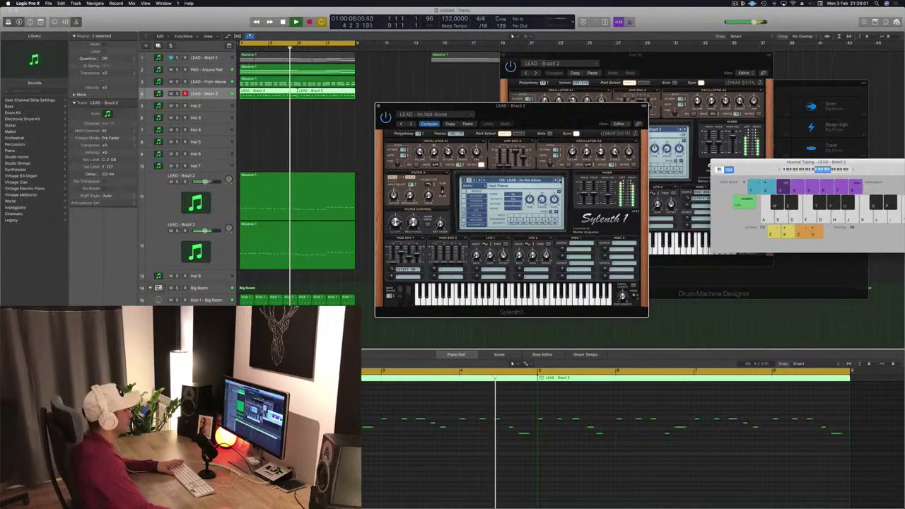
key(])
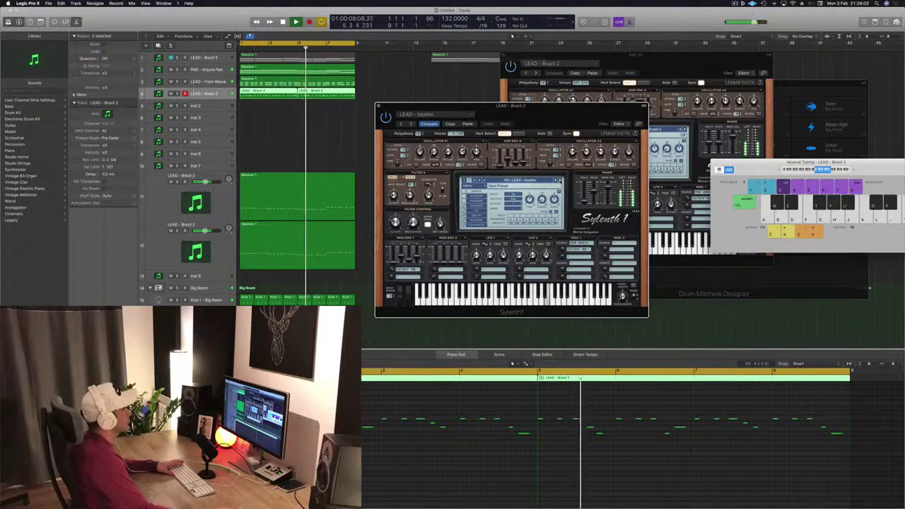
key(])
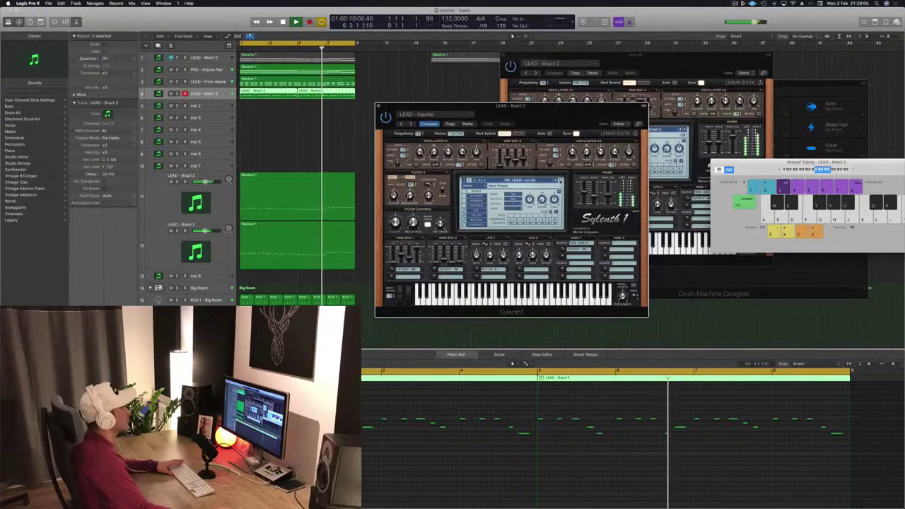
Step: Select the fourth track and reposition its Sylenth1 window clear of the track regions
drag(554, 113, 603, 106)
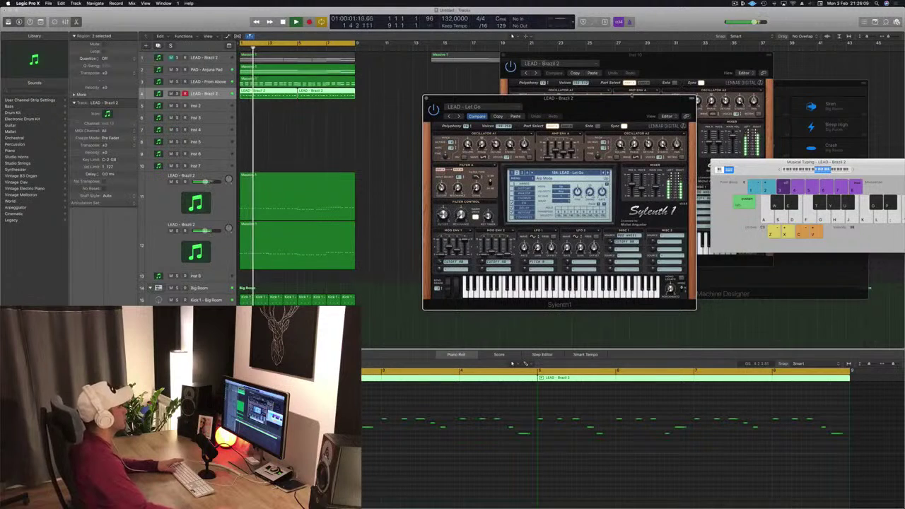
click(206, 97)
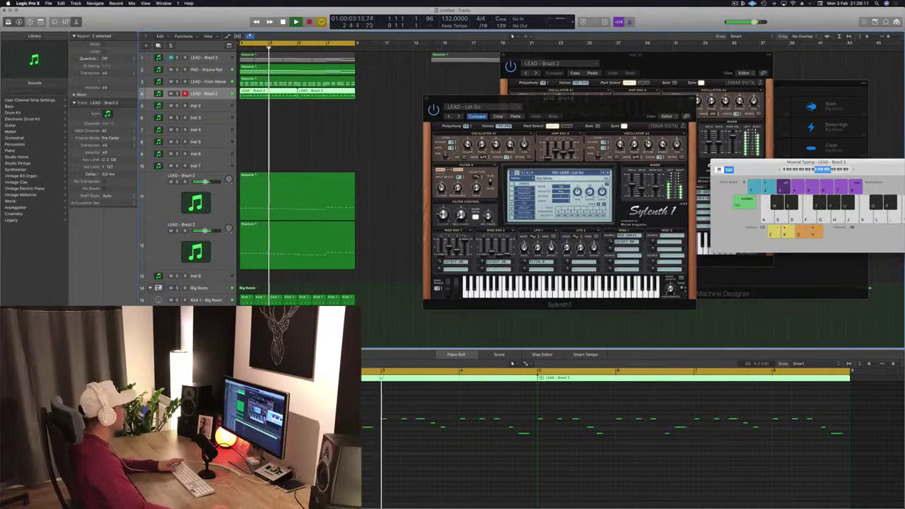
drag(543, 100, 510, 102)
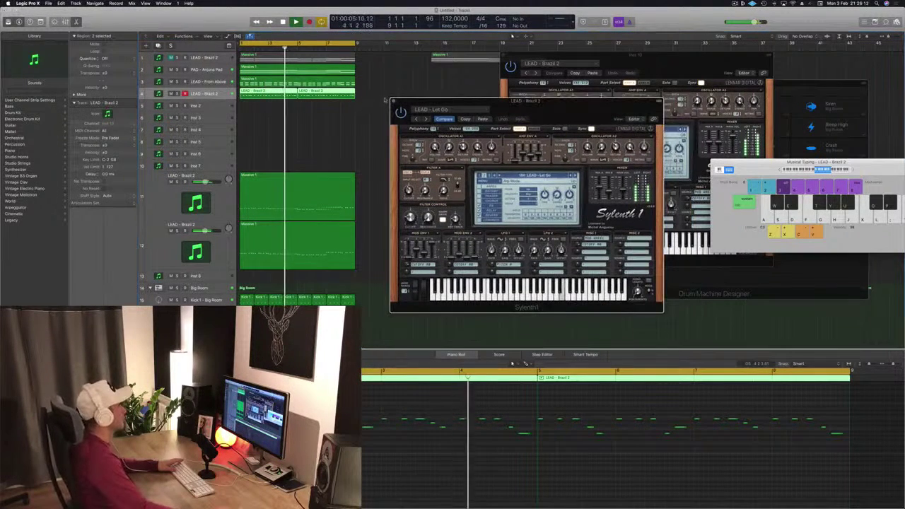
Step: Select the PAD - Anjuna Pad track, check its Sylenth1 settings during playback, and close that plug-in window
click(206, 71)
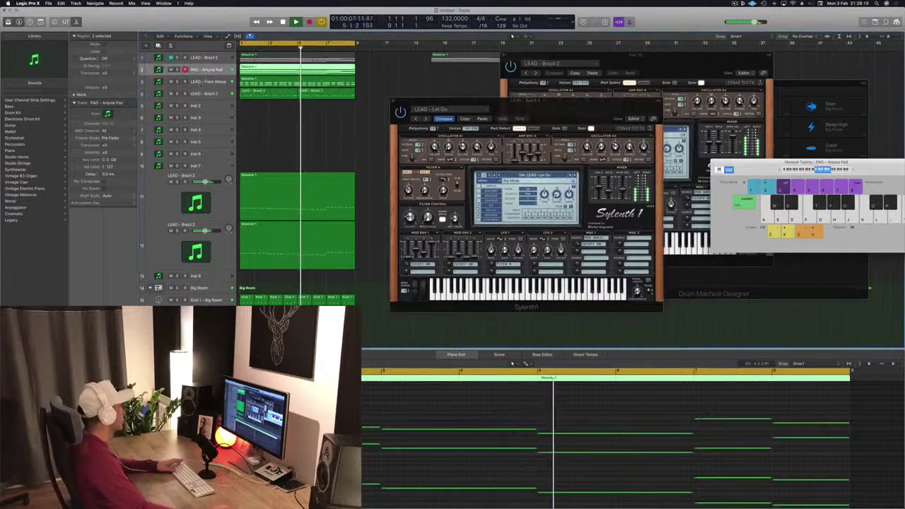
key(Return)
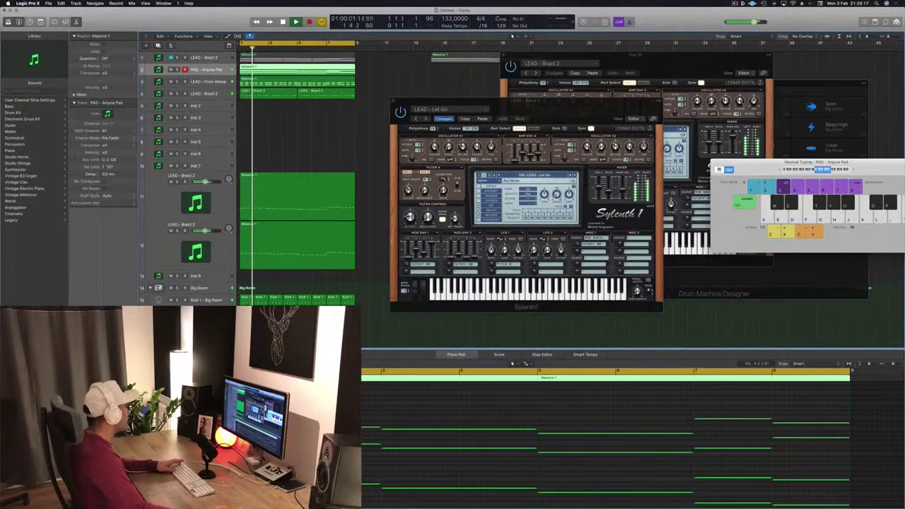
click(87, 344)
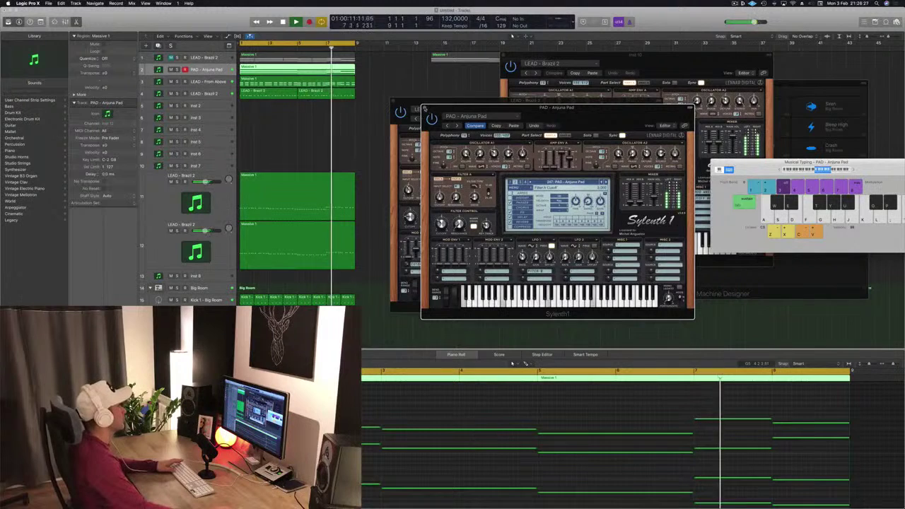
click(425, 108)
drag(437, 97, 449, 96)
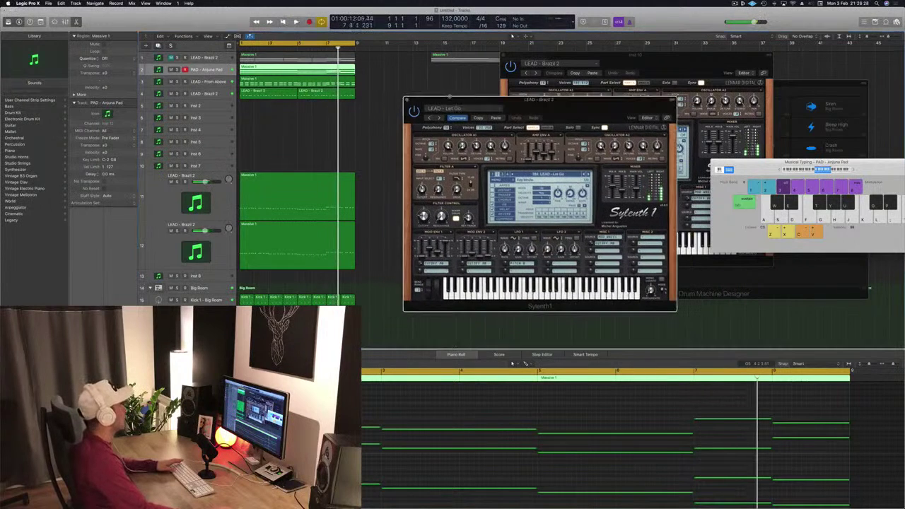
Step: Close the remaining open Sylenth1 windows over the arrangement
click(407, 100)
drag(518, 56, 522, 53)
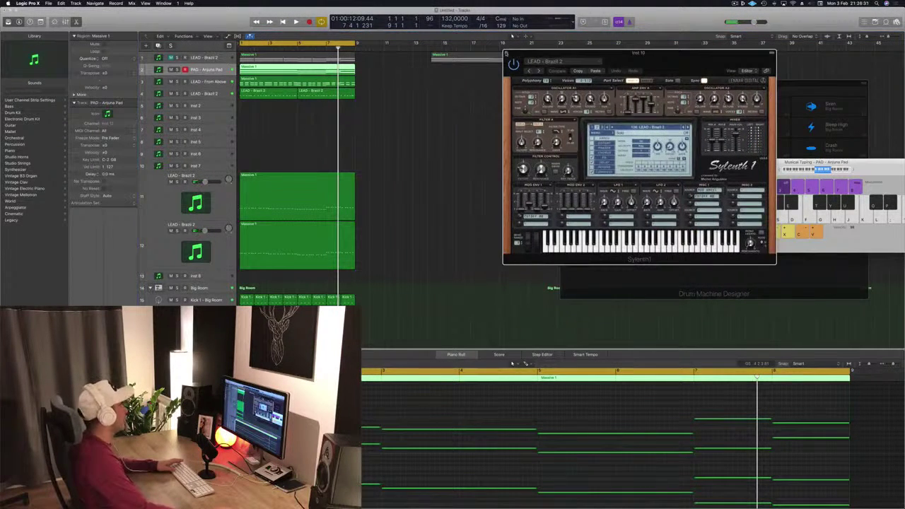
key(super+w)
Step: Solo the LEAD - From Above track from the loop's start and show its Sylenth1 window beside the arrangement
key(Down)
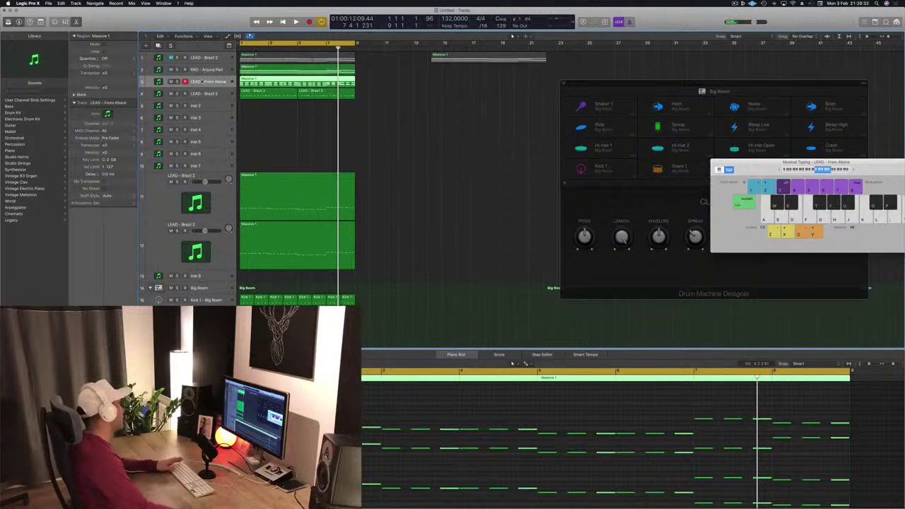
key(Return)
key(s)
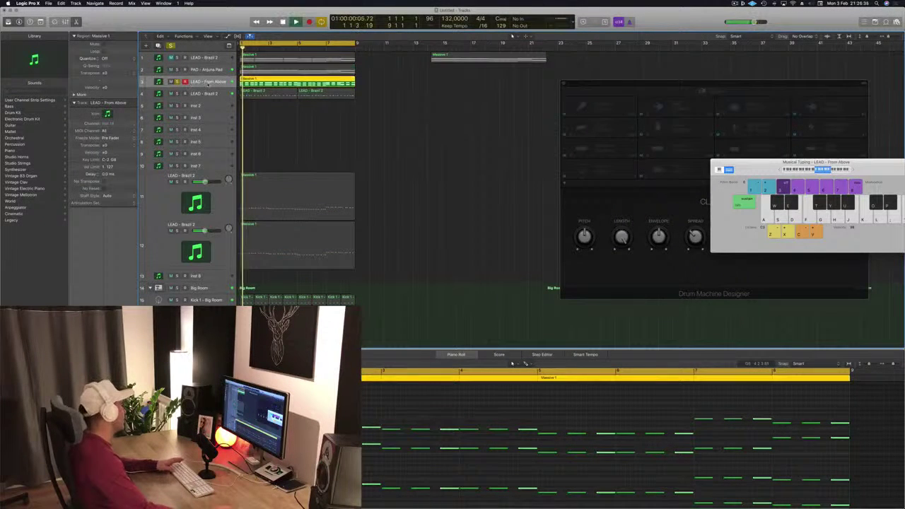
key(v)
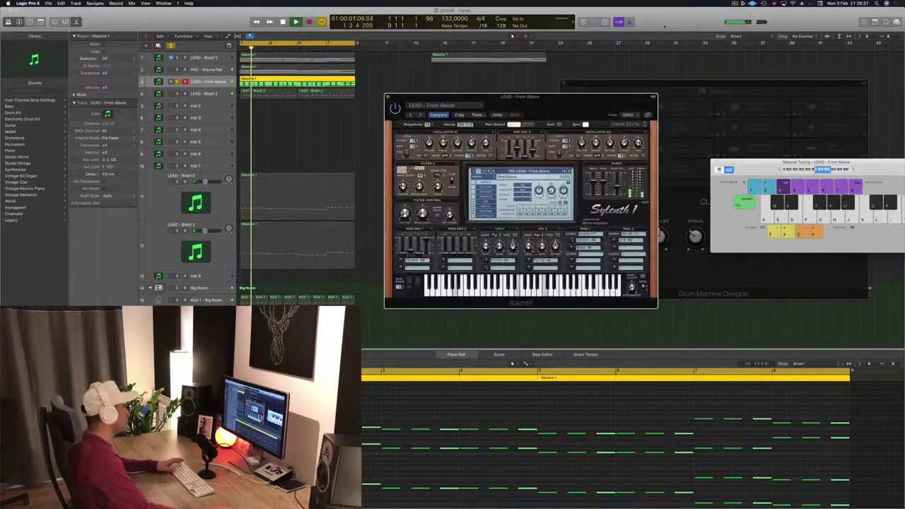
drag(551, 108, 483, 97)
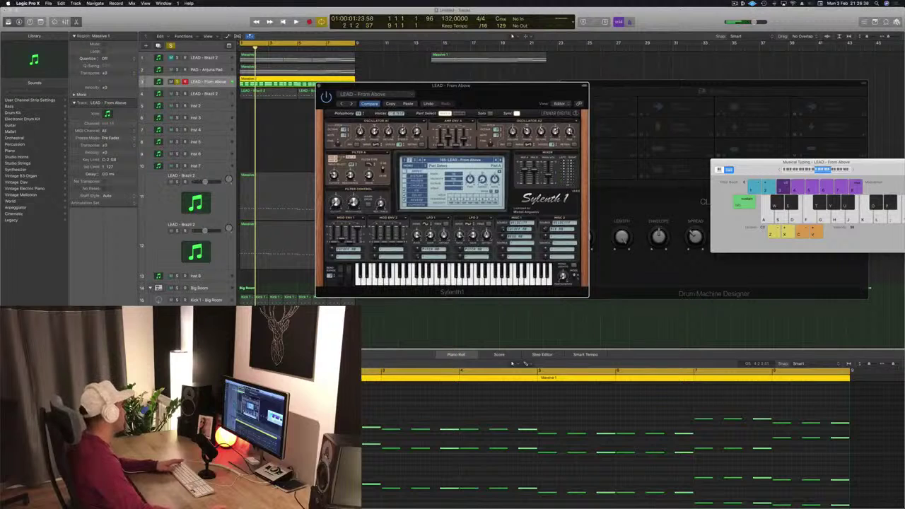
Step: In LEAD - From Above's Channel EQ, cut 100 Hz by 6.0 dB and set the low shelf to 164 Hz, -1.5 dB
click(87, 331)
key(space)
drag(405, 23, 667, 29)
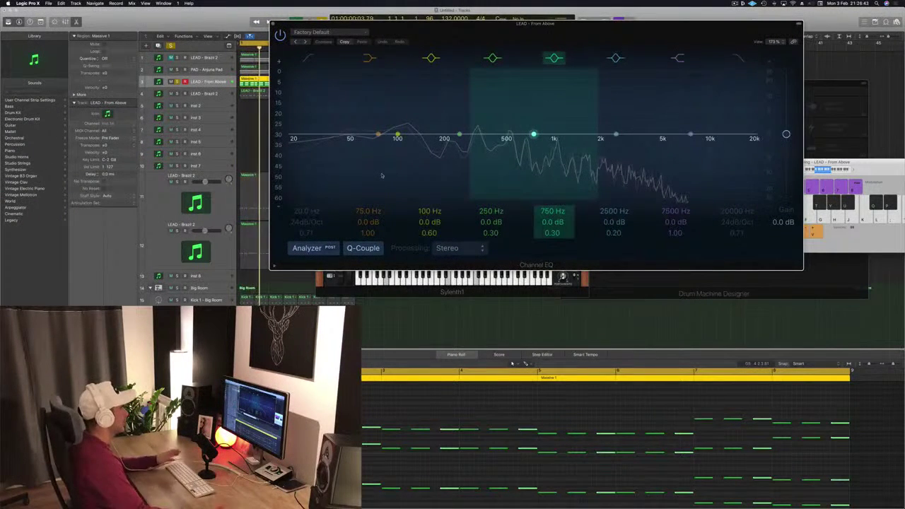
drag(397, 134, 397, 161)
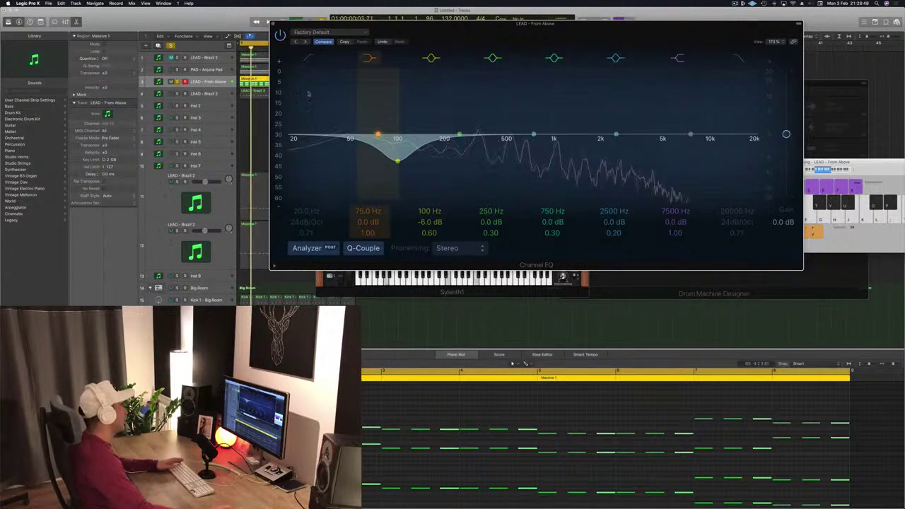
click(309, 58)
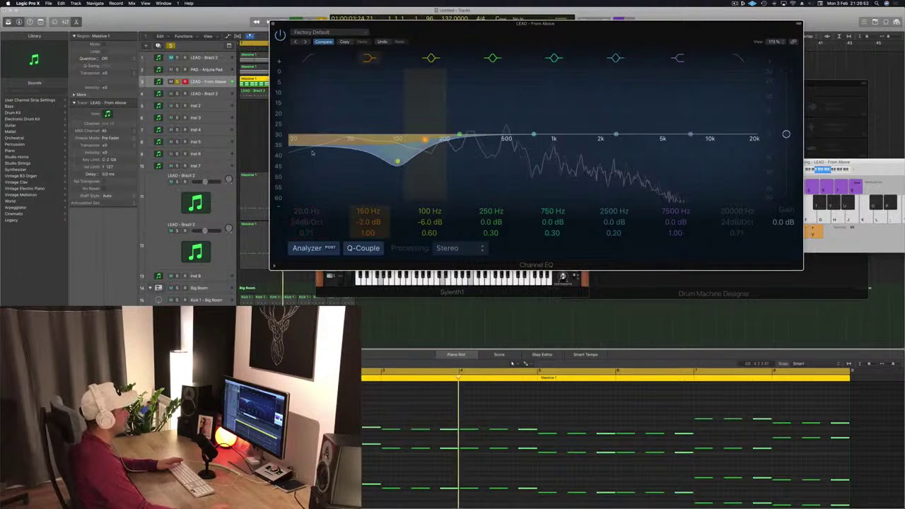
key(super+z)
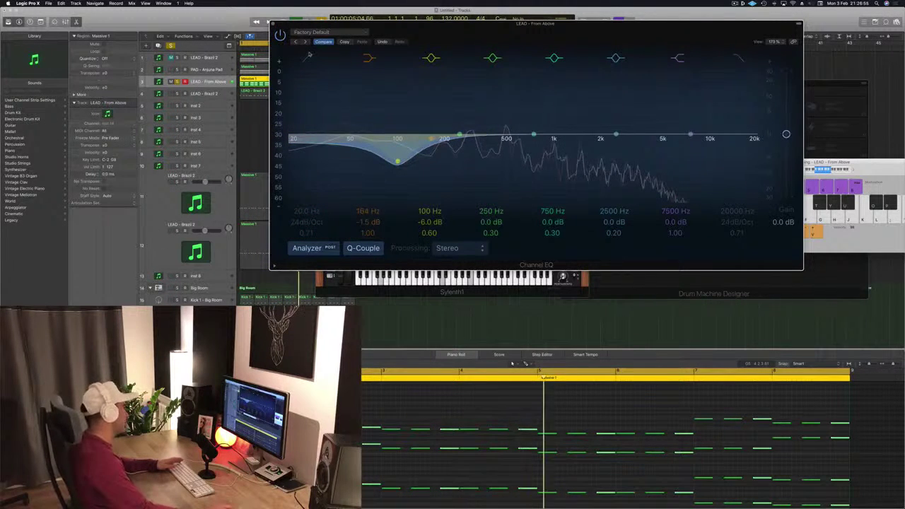
Step: Enable the low cut in LEAD - From Above's Channel EQ, raise its cutoff to just below 100 Hz, and close the EQ
click(309, 56)
drag(613, 38, 563, 70)
key(space)
drag(240, 185, 341, 188)
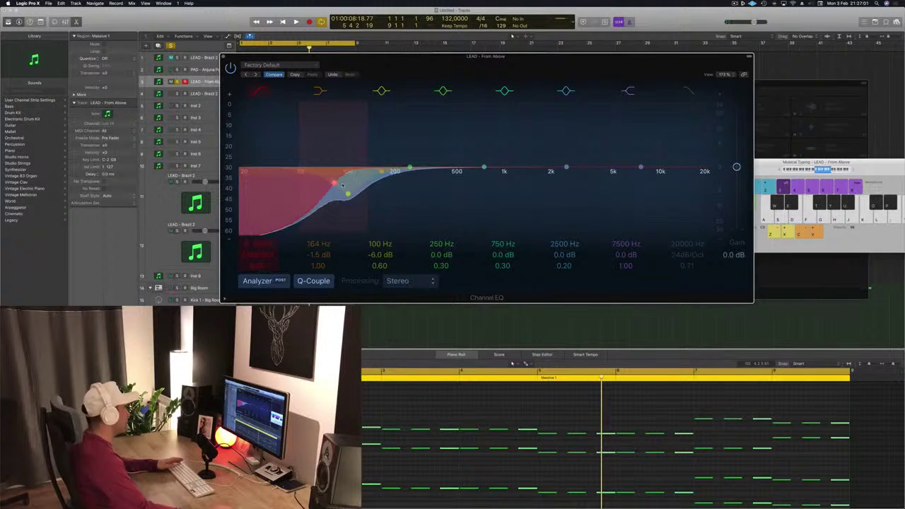
key(Return)
key(space)
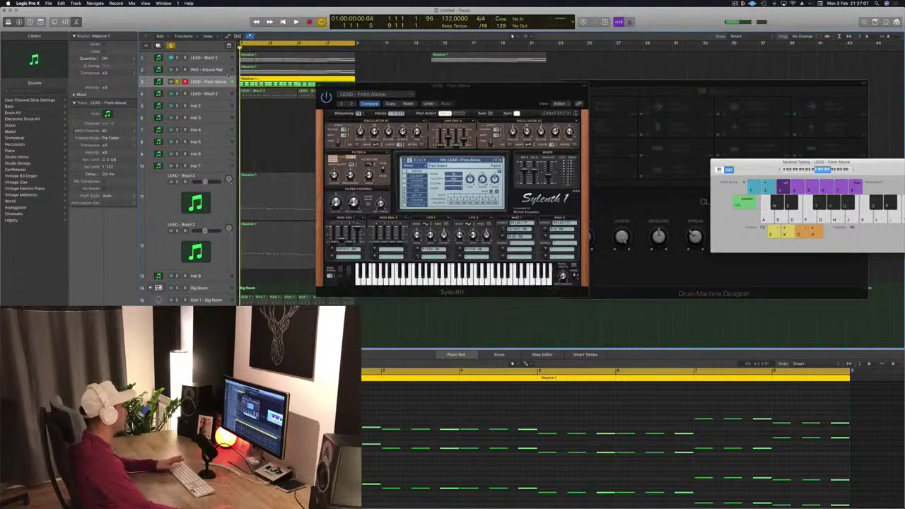
Step: Solo the LEAD - Brazil 2 part on track 12 alongside LEAD - From Above and close the open Sylenth1 window
key(space)
scroll(210, 147, down, 1)
key(space)
click(173, 238)
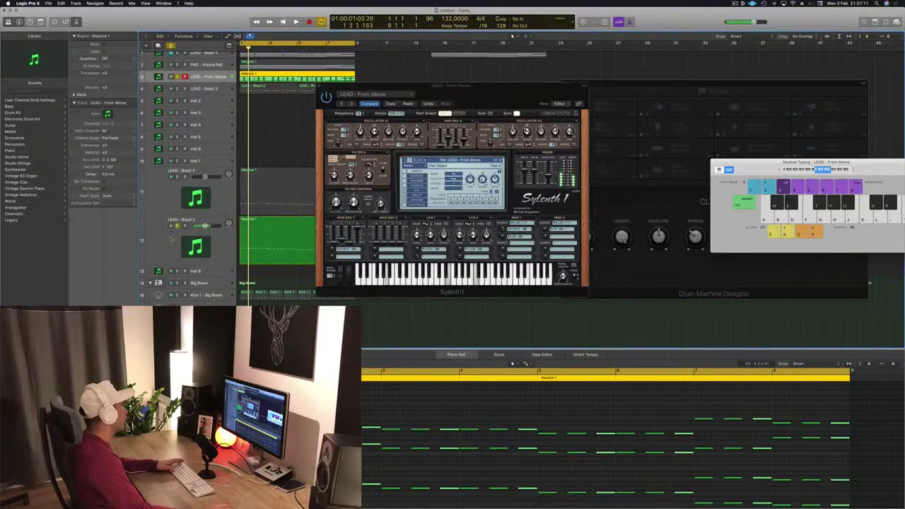
key(space)
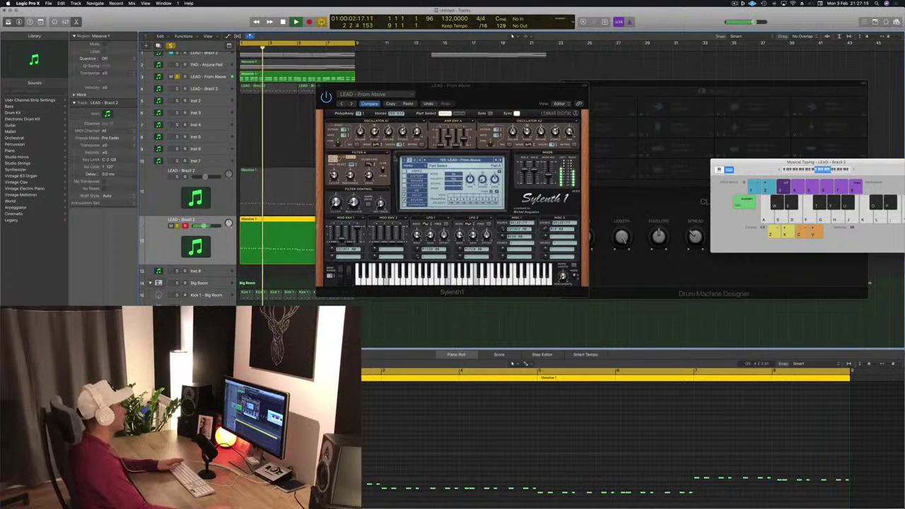
drag(451, 86, 630, 135)
click(499, 134)
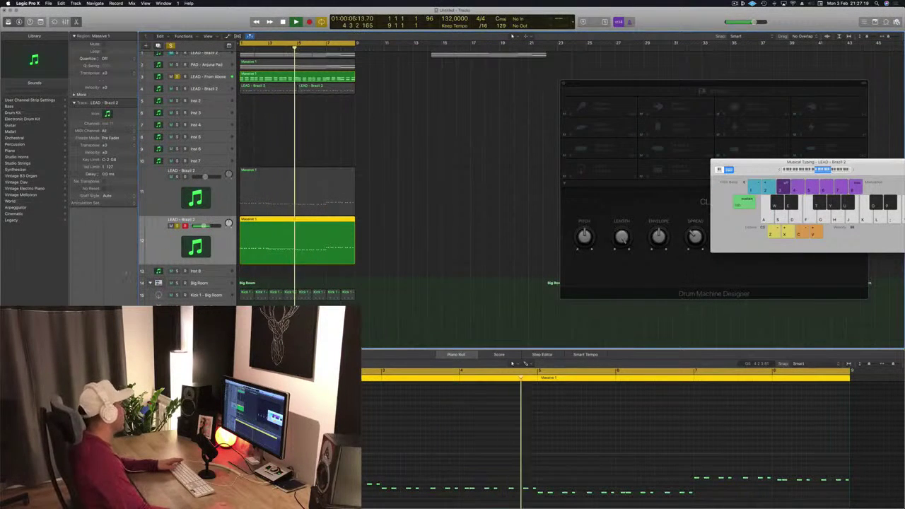
Step: Add track 11 to the solo group and adjust the filter cutoff in its Sylenth1 during playback
click(171, 194)
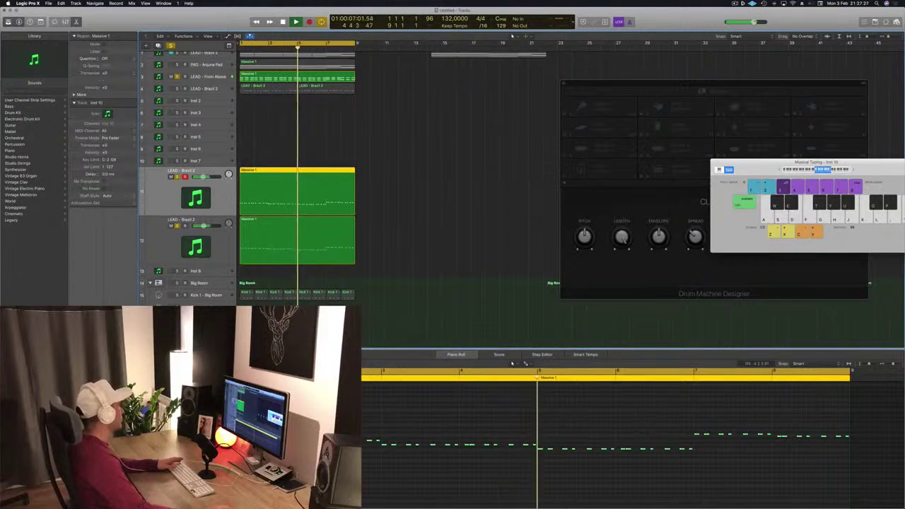
click(86, 347)
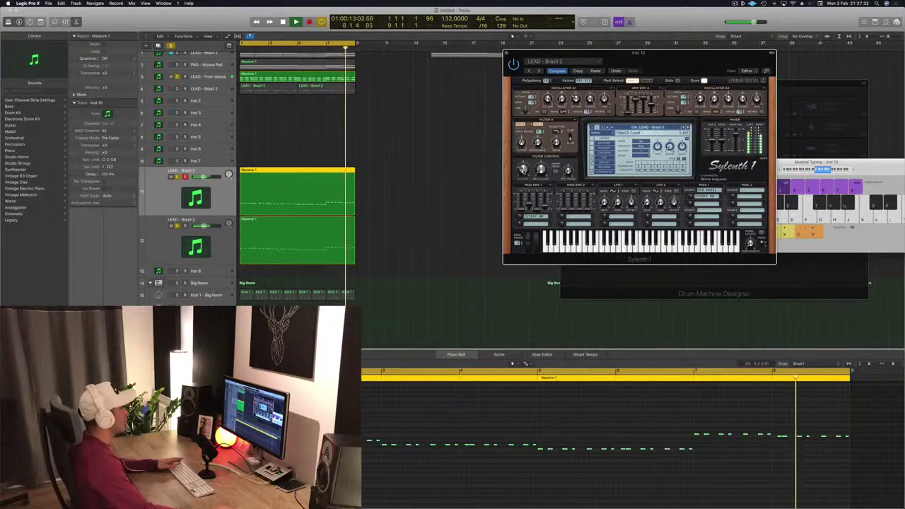
click(506, 53)
Step: Add the LEAD - Brazil 2 melody on track 4 to the soloed tracks and select it
scroll(314, 135, up, 1)
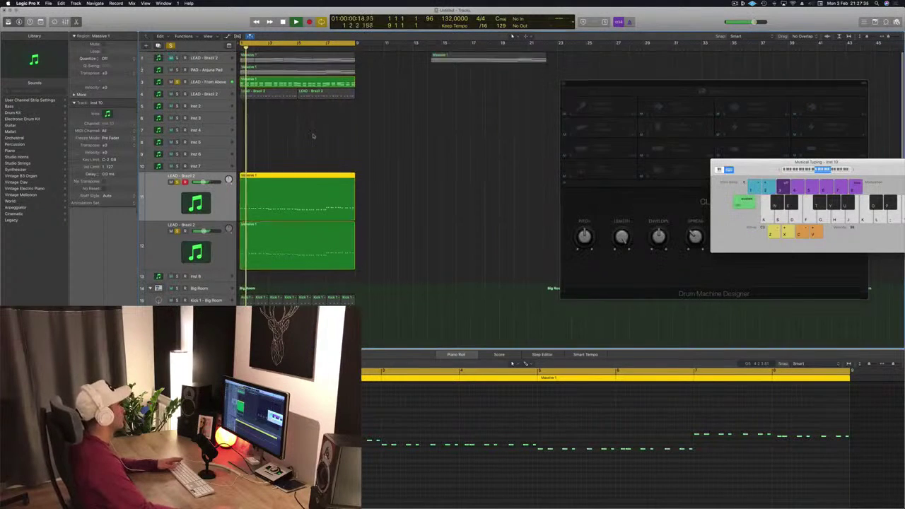
click(177, 94)
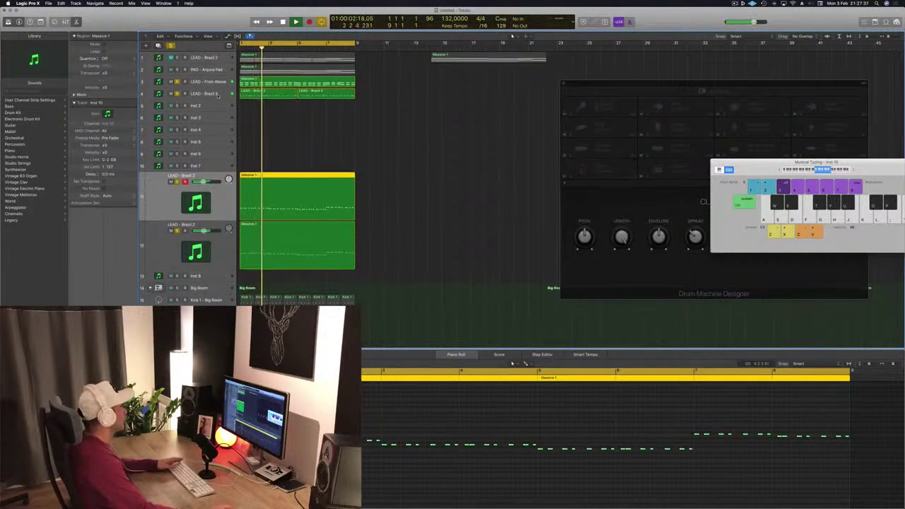
click(202, 94)
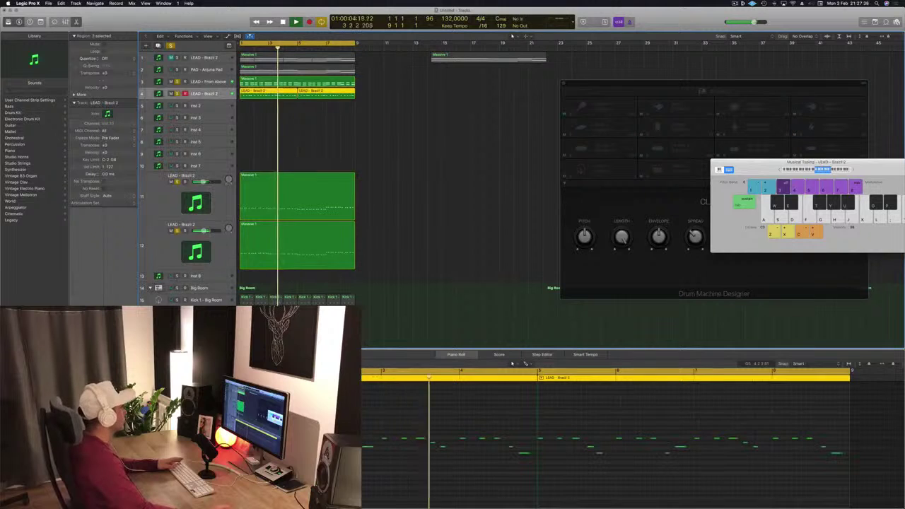
scroll(402, 203, up, 1)
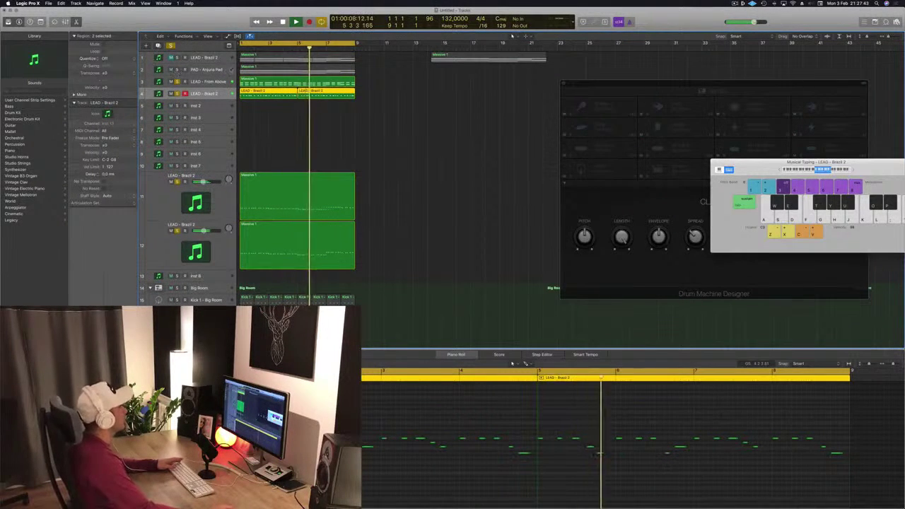
Step: Solo the PAD - Anjuna Pad track and apply a low cut at 80 Hz, 24 dB/Oct, Q 0.83 in its Channel EQ
click(210, 71)
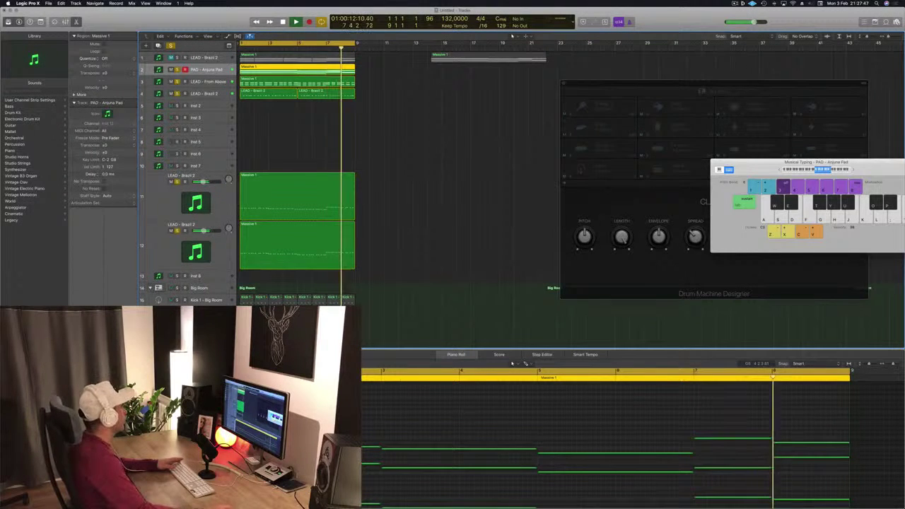
click(87, 327)
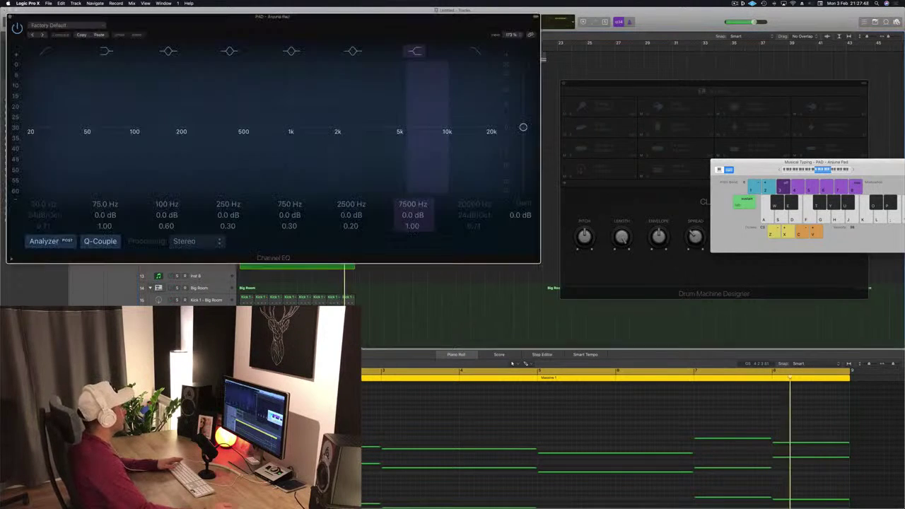
click(45, 52)
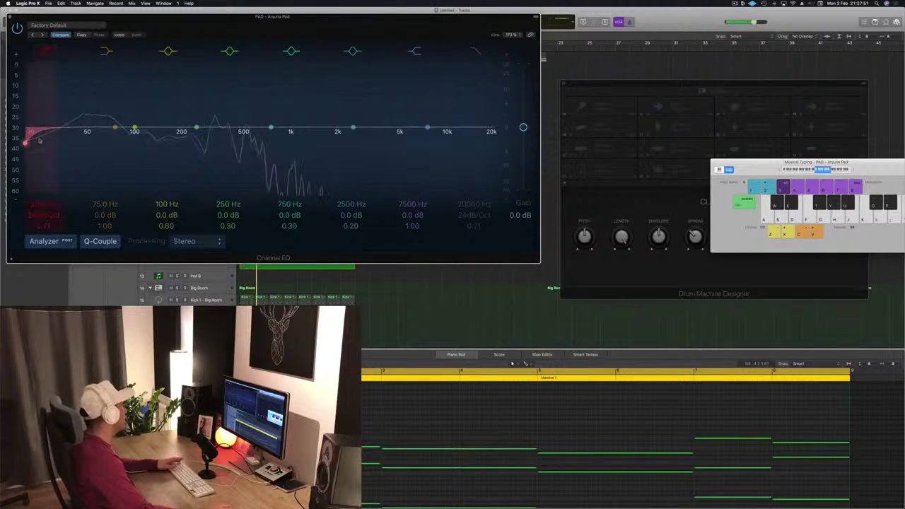
drag(49, 144, 121, 141)
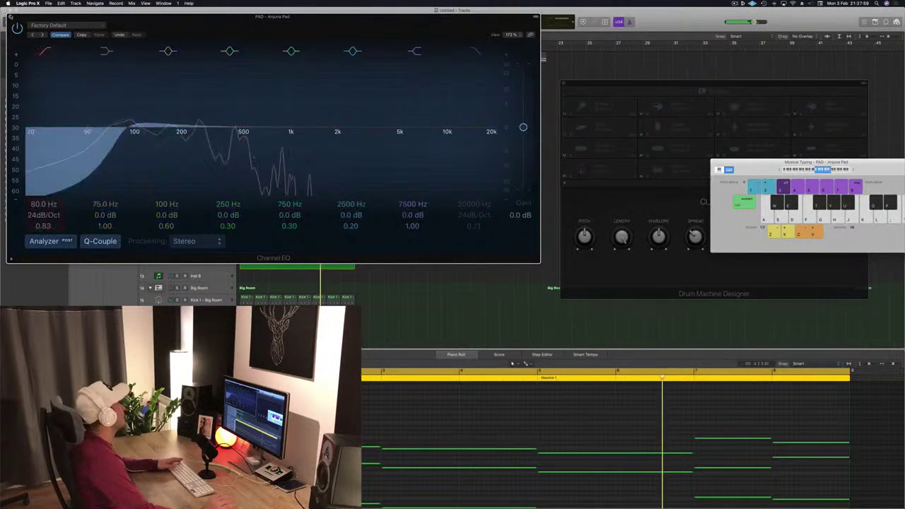
click(10, 17)
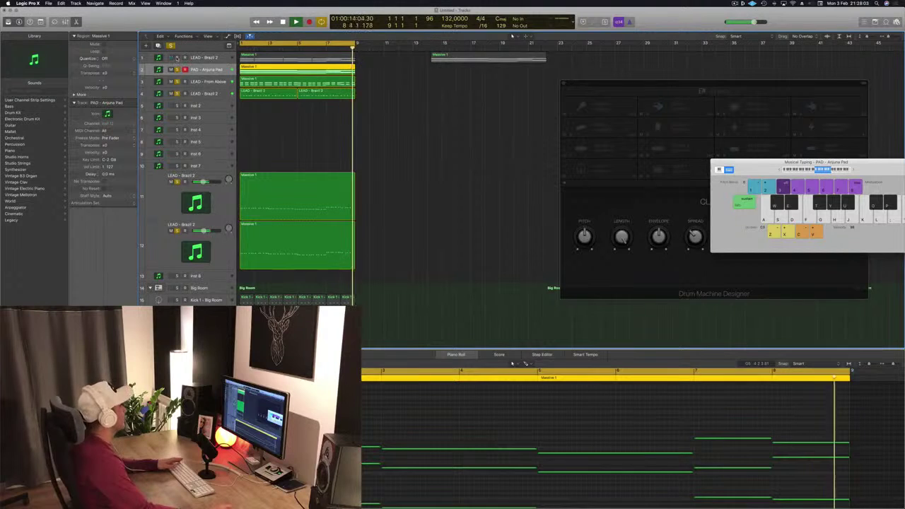
Step: Unmute and solo LEAD - Brazil 2 on track 1, and apply a 180 Hz, 24 dB/Oct low cut in its Channel EQ
click(170, 58)
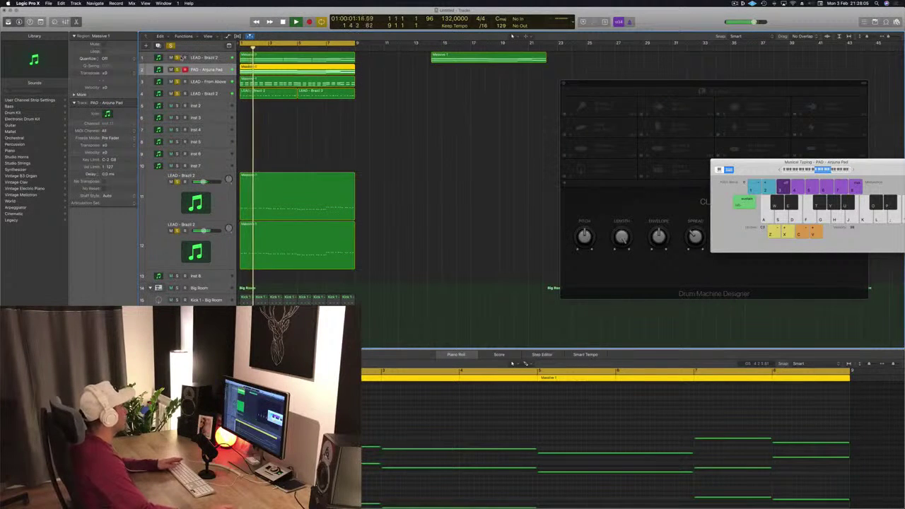
click(216, 58)
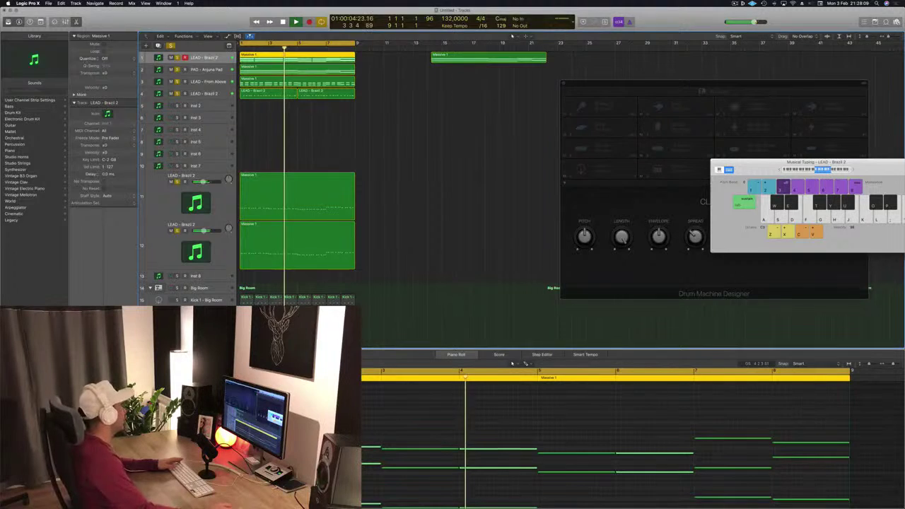
click(86, 325)
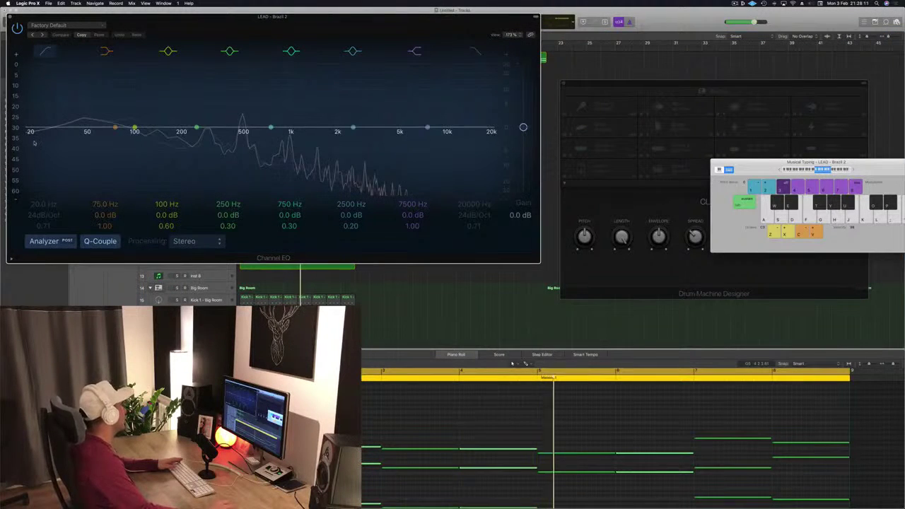
drag(33, 133, 25, 143)
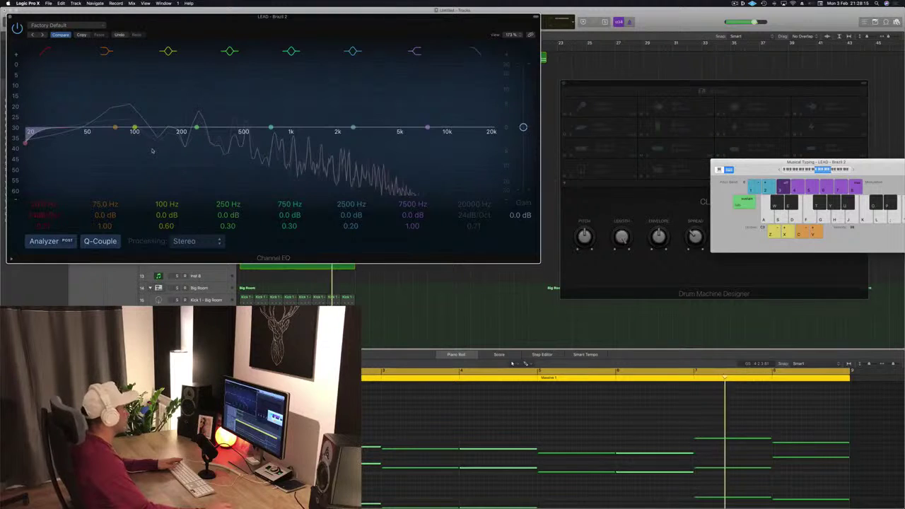
drag(258, 43, 376, 60)
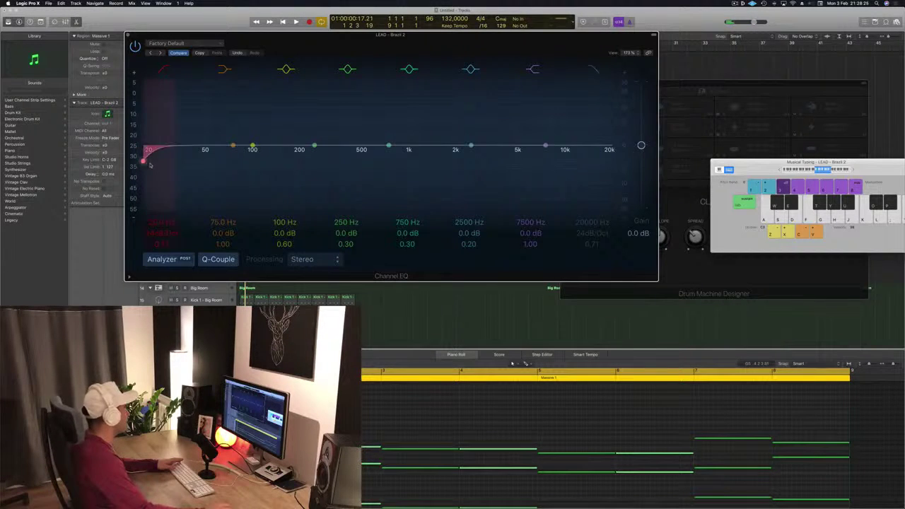
drag(150, 161, 292, 161)
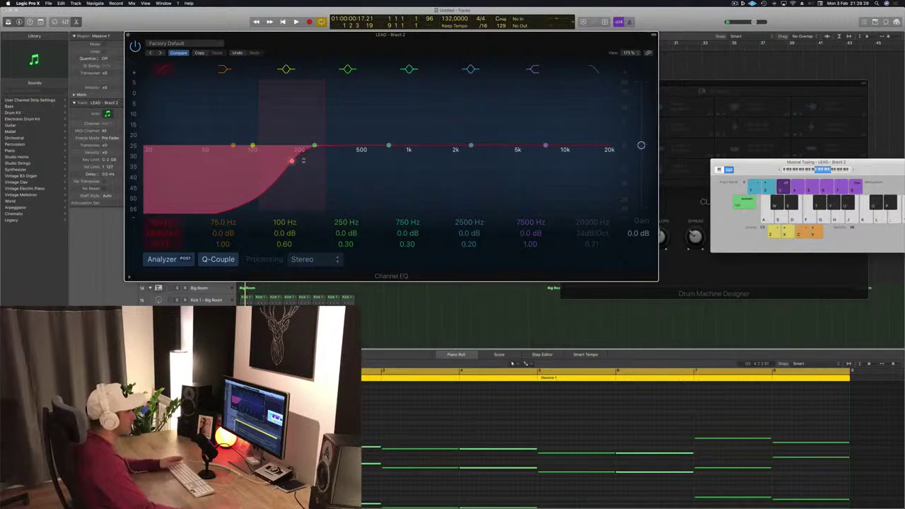
drag(532, 43, 596, 51)
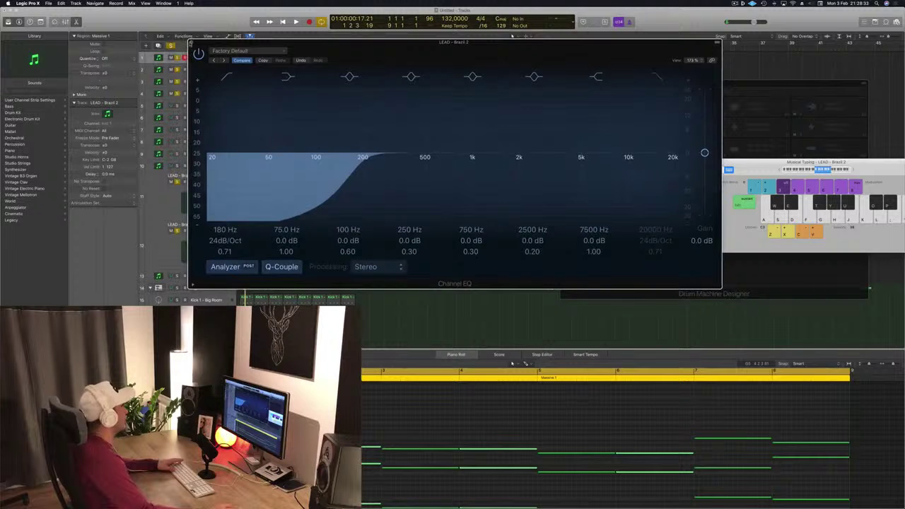
key(super+w)
Step: Clear all solos, mute track 1, and solo the PAD - Anjuna Pad track while the loop plays from the start
click(171, 46)
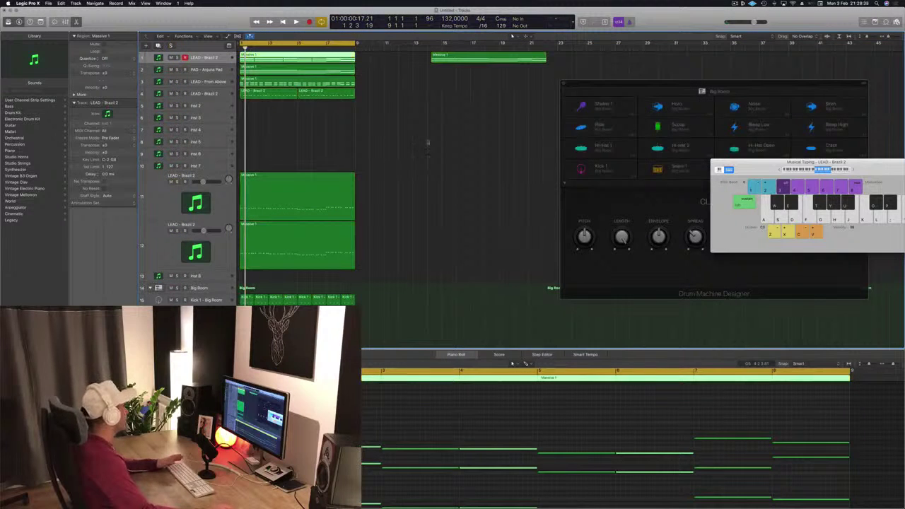
key(space)
key(Return)
click(171, 58)
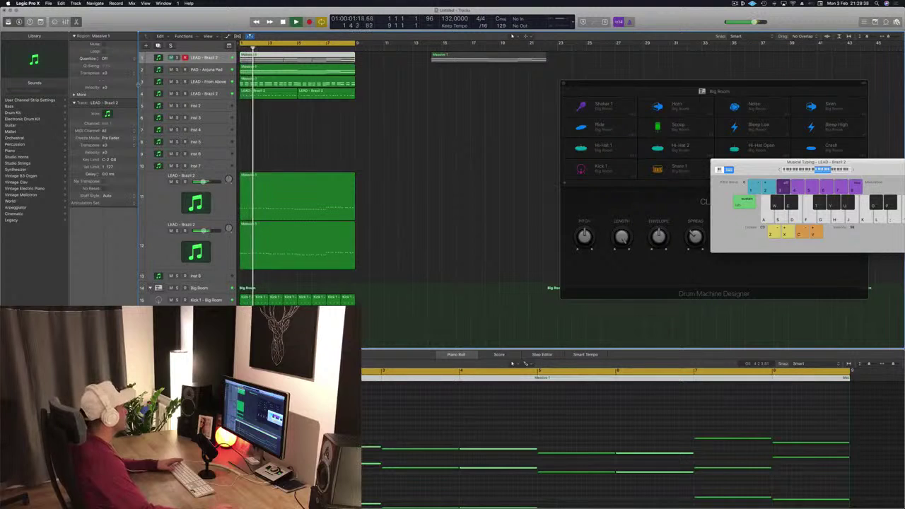
click(177, 69)
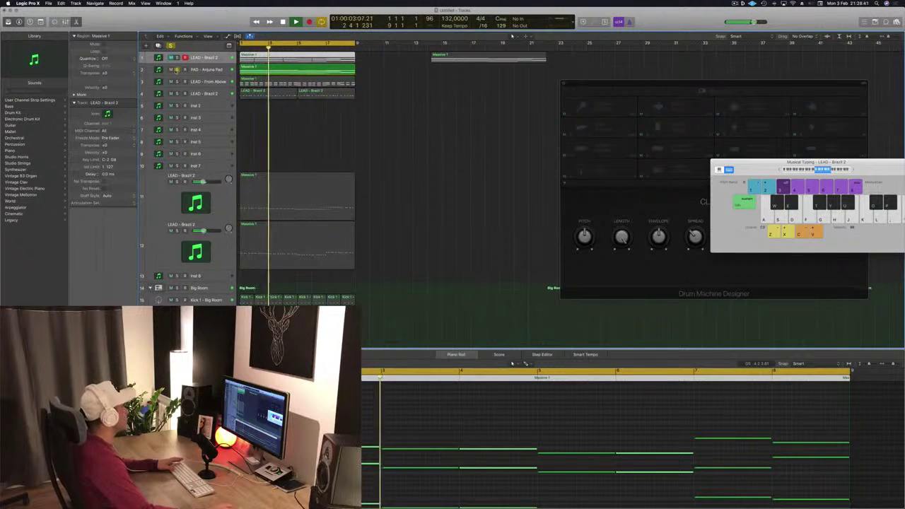
Step: Clear the solo on the PAD - Anjuna Pad track and select the LEAD - Brazil 2 melody on track 4
click(177, 69)
click(453, 132)
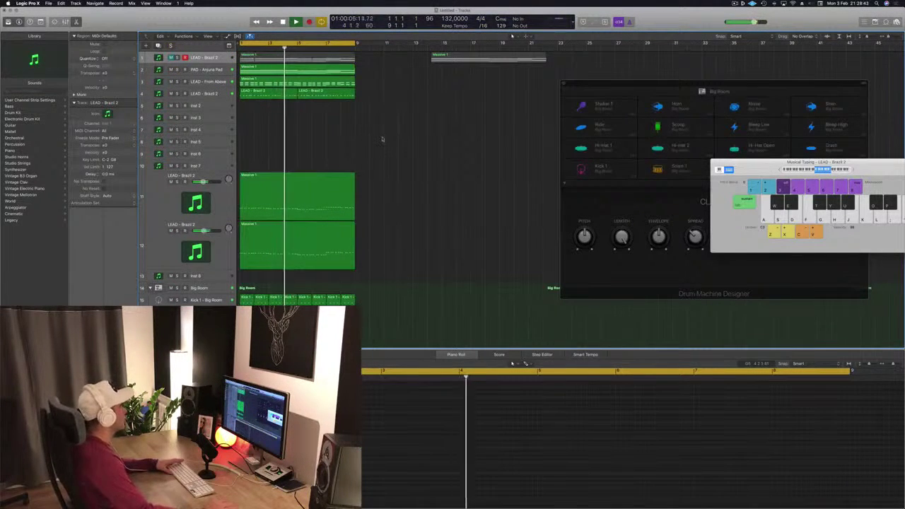
click(205, 94)
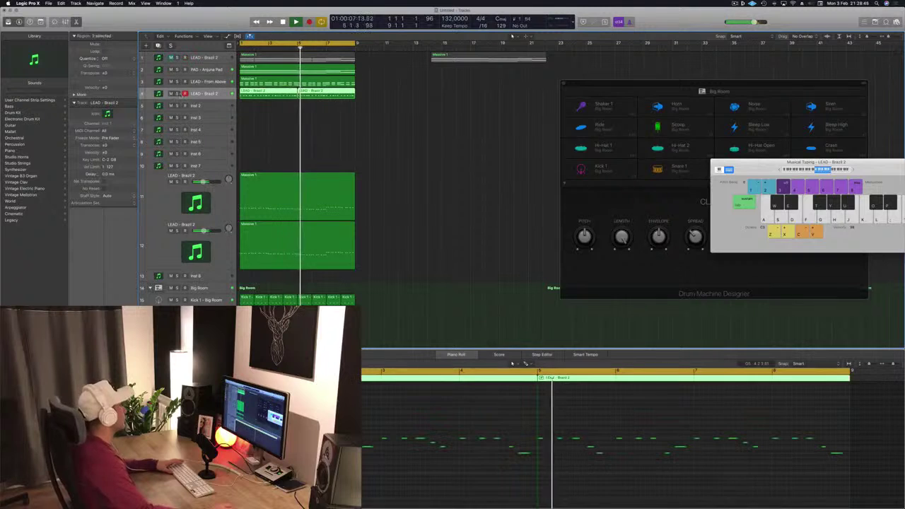
click(176, 94)
click(176, 93)
Step: Move the spare muted Massive 1 region on track 1 further along the timeline and repeat all loop regions up to bar 33
drag(493, 59, 646, 58)
scroll(426, 131, down, 2)
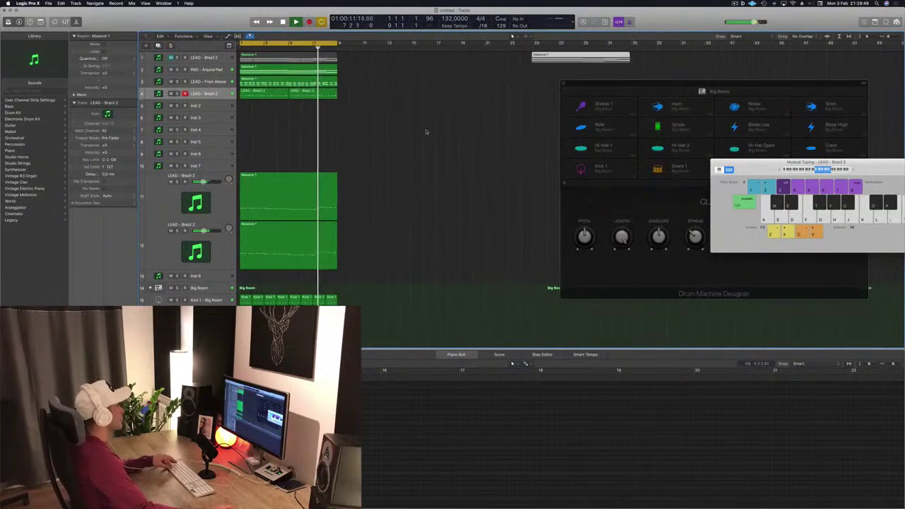
key(super+a)
key(super+r)
click(340, 134)
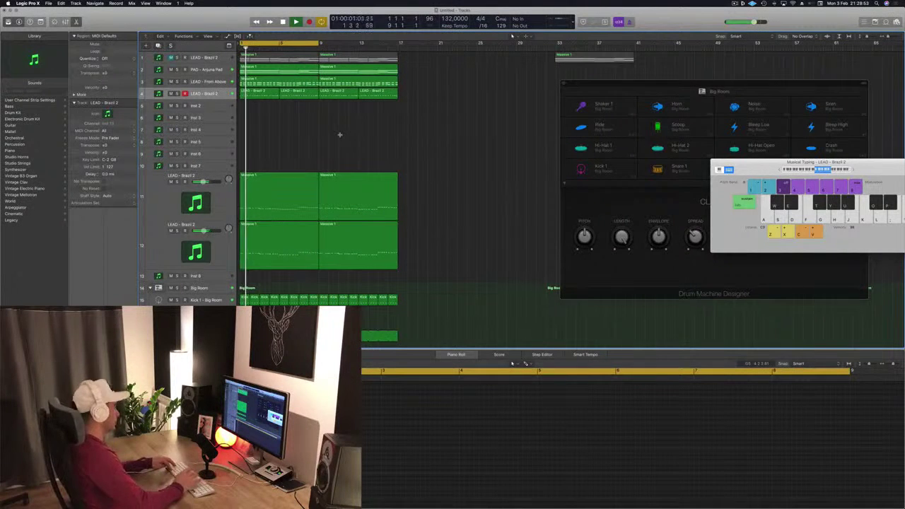
key(ctrl+super+r)
key(super+r)
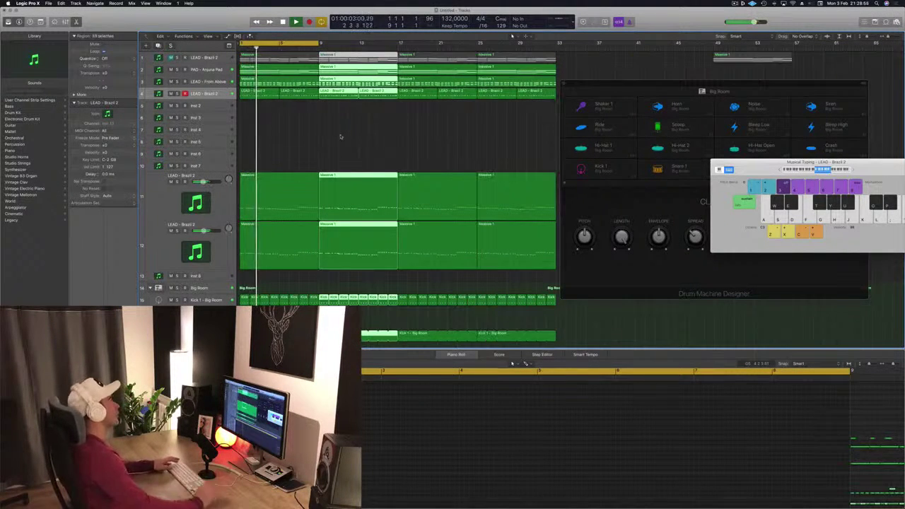
Step: Extend the cycle range to bar 33 and show the secondary ruler above the arrangement
drag(320, 44, 558, 44)
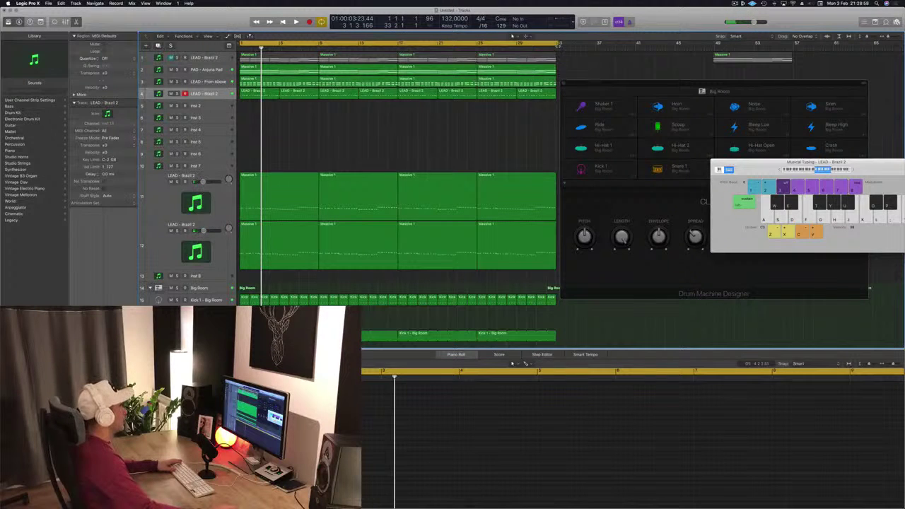
key(Return)
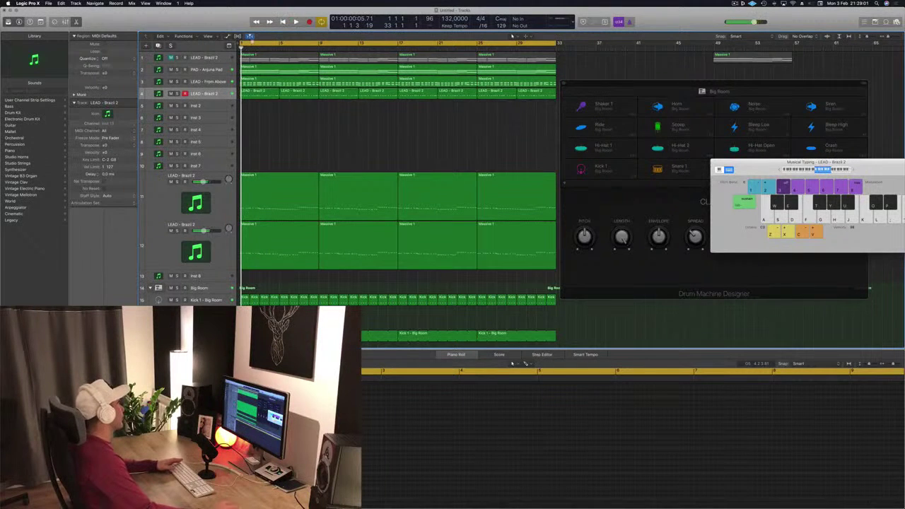
click(210, 36)
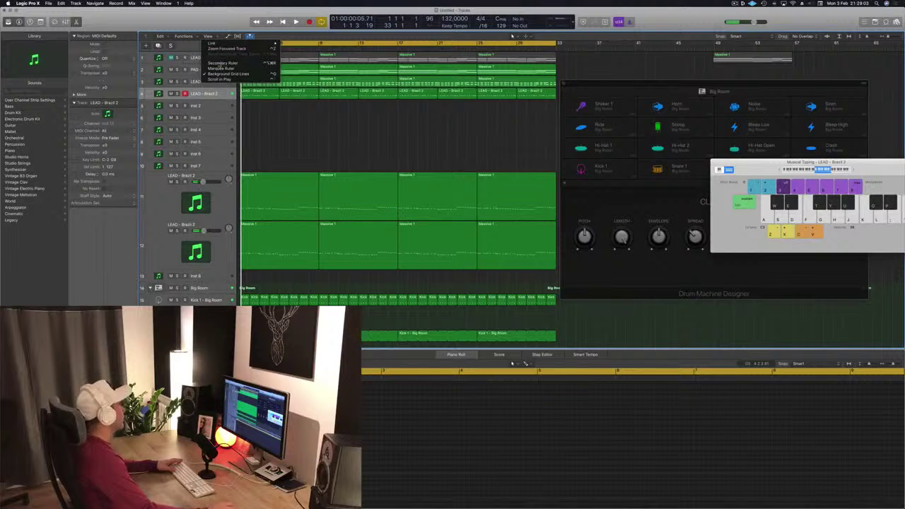
click(222, 63)
Step: Repeat the arrangement's regions up to bar 65 and extend the cycle range to bar 65
drag(604, 85, 714, 140)
key(ctrl+super+r)
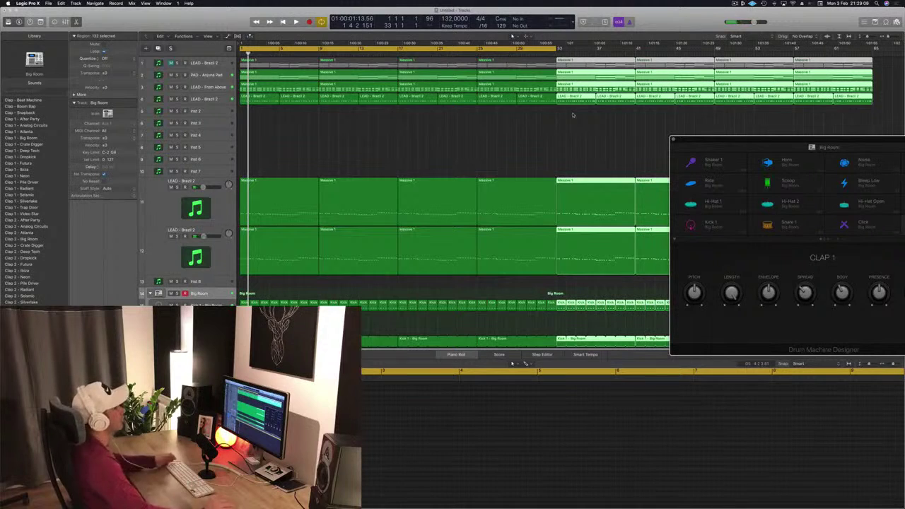
key(super+Left)
click(509, 161)
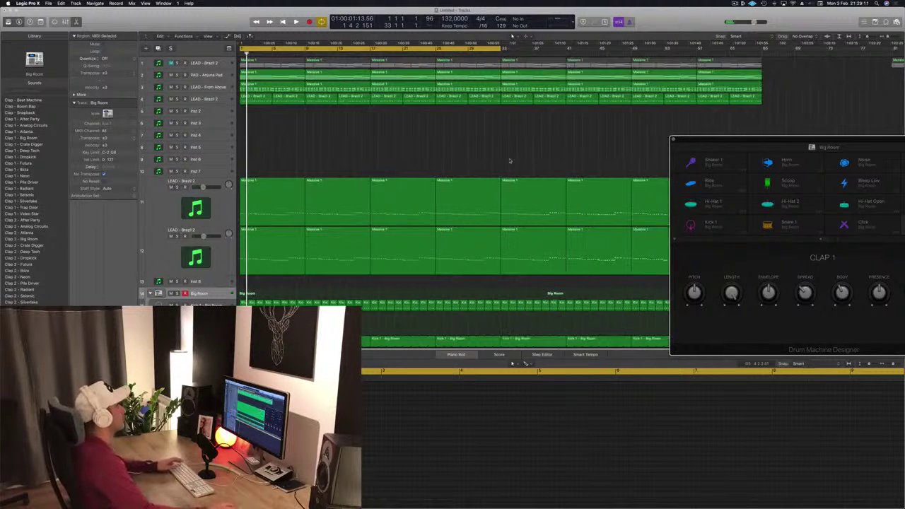
key(space)
drag(504, 48, 761, 74)
drag(756, 143, 703, 60)
click(277, 137)
Step: Select the LEAD - Brazil 2 track on track 4 and play the arrangement from the start
key(space)
key(space)
click(216, 100)
key(space)
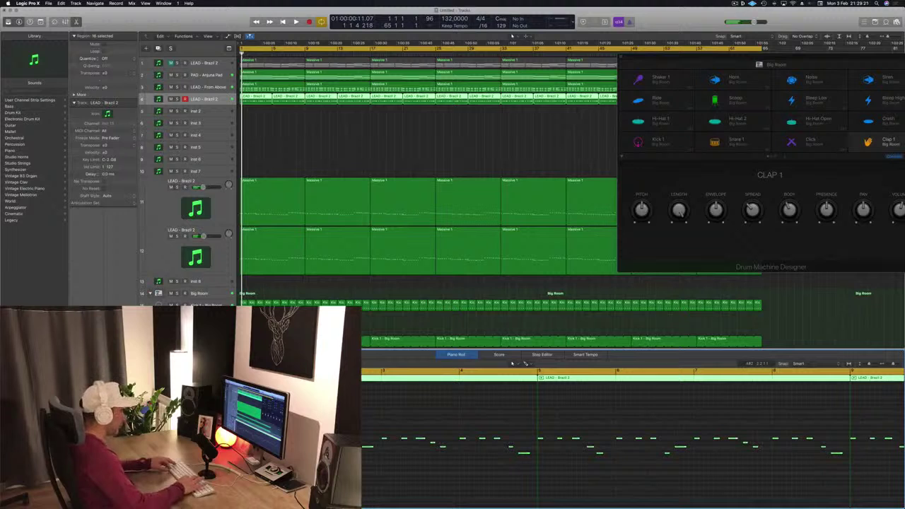
key(space)
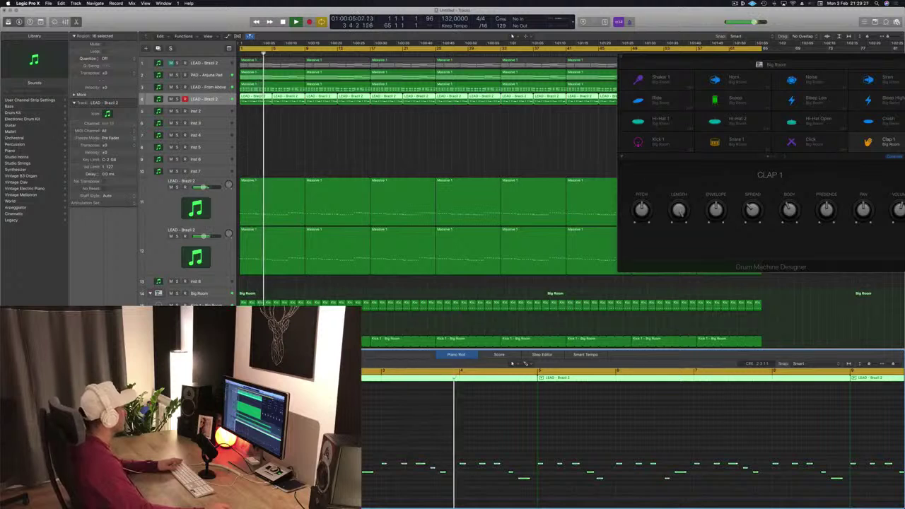
Step: Close the Drum Machine Designer window and play the arrangement from bar 1
click(333, 141)
drag(705, 61, 587, 70)
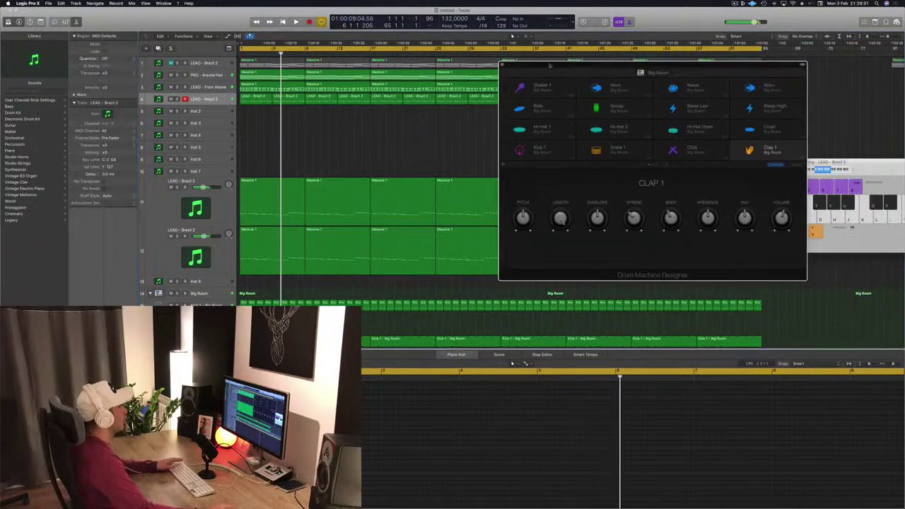
click(502, 66)
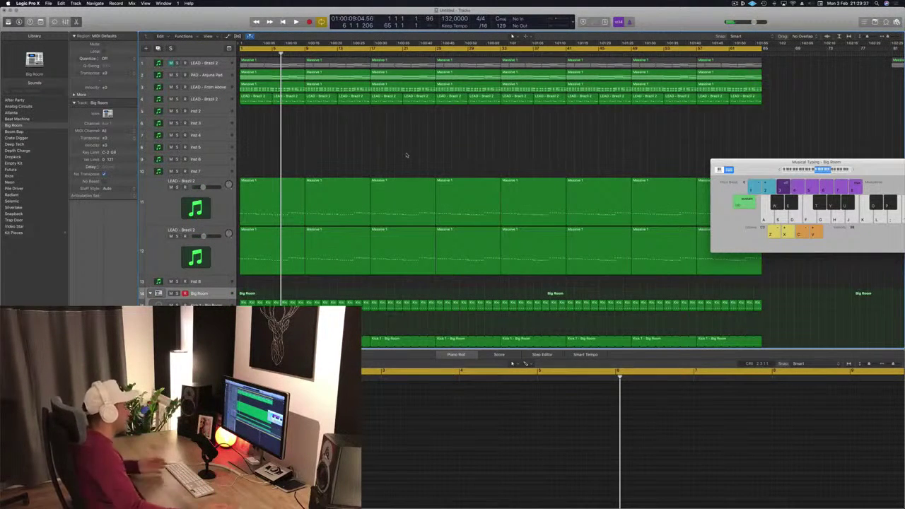
key(Return)
key(space)
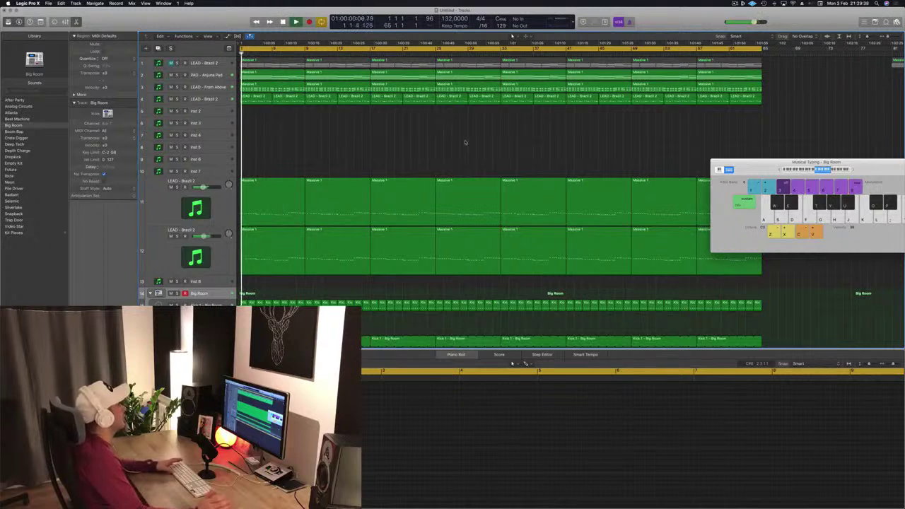
Step: Move the Musical Typing window away from the upper tracks and restart playback
drag(760, 168, 603, 222)
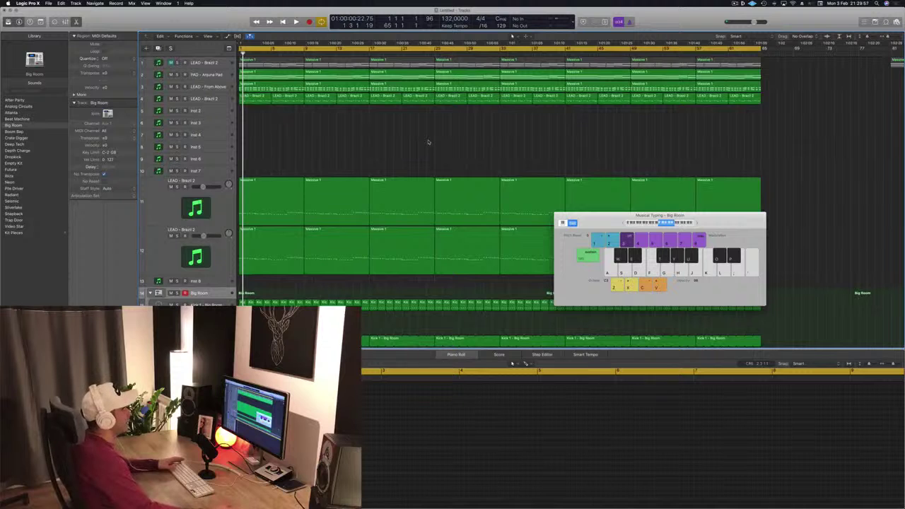
key(space)
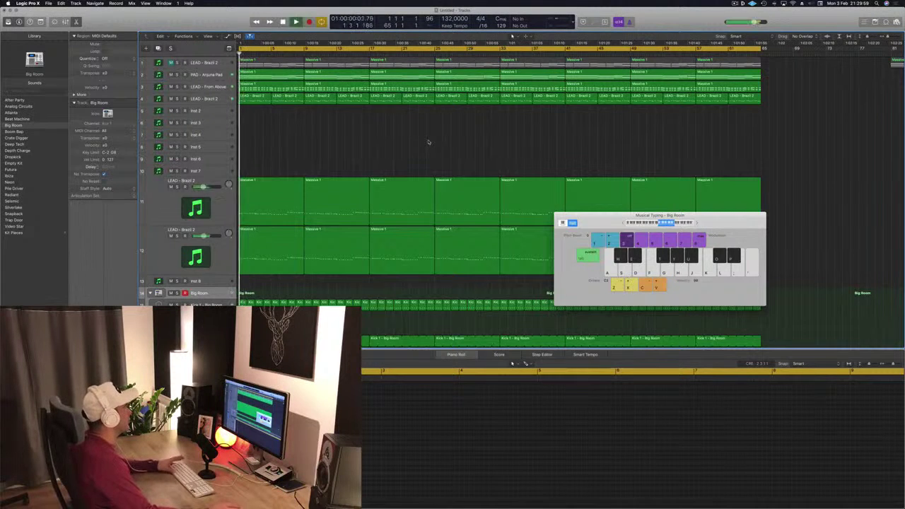
key(space)
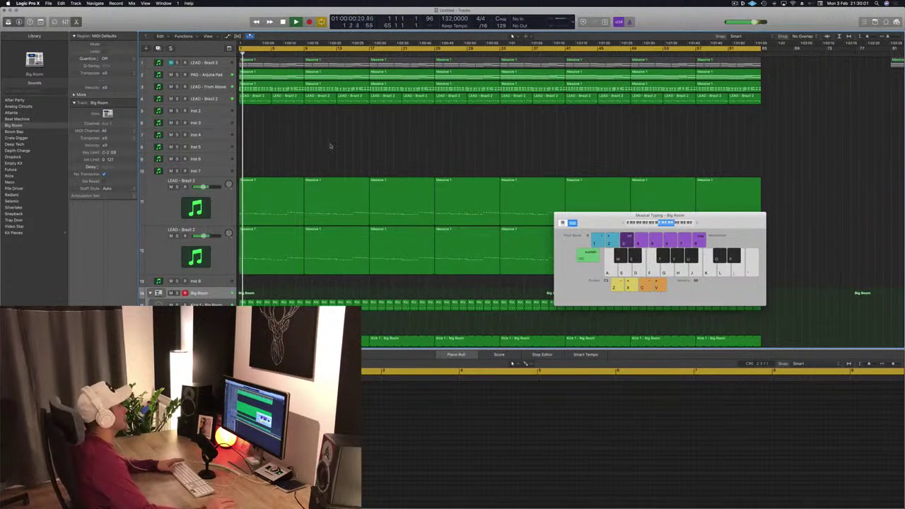
Step: Delete the LEAD - Brazil 2 regions before bar 17 on track 4
click(196, 98)
key(ctrl+s)
key(ctrl+s)
key(space)
drag(263, 119, 364, 103)
key(Delete)
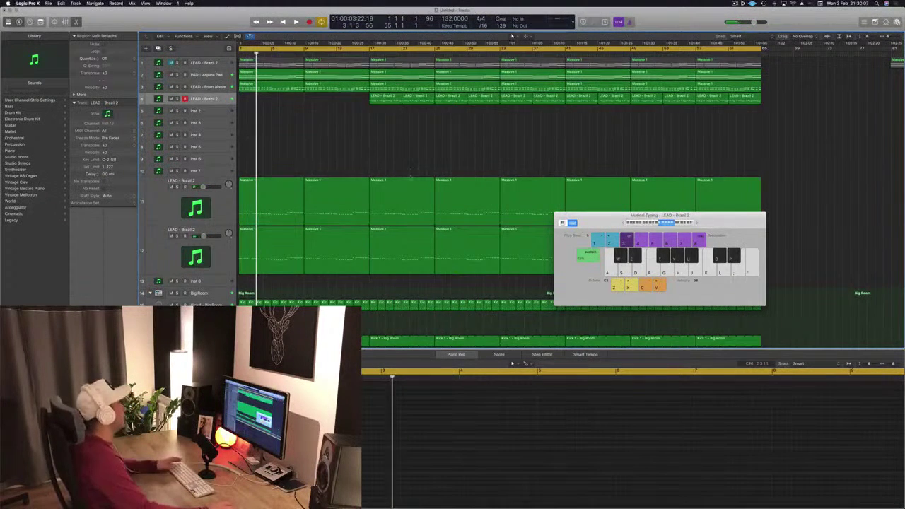
Step: Delete the first two Massive 1 regions, before bar 17, on both tracks 11 and 12
scroll(337, 115, down, 3)
scroll(338, 115, up, 3)
key(Return)
key(space)
scroll(338, 115, up, 1)
key(space)
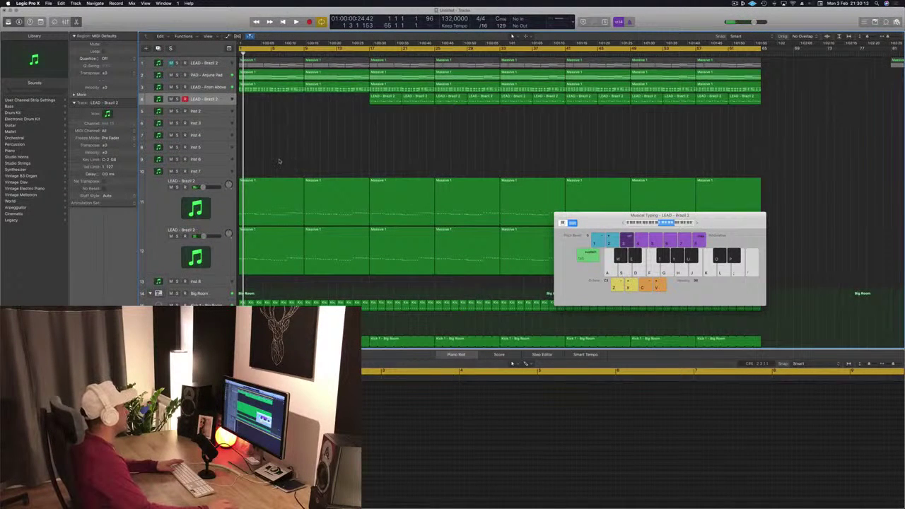
drag(285, 155, 307, 242)
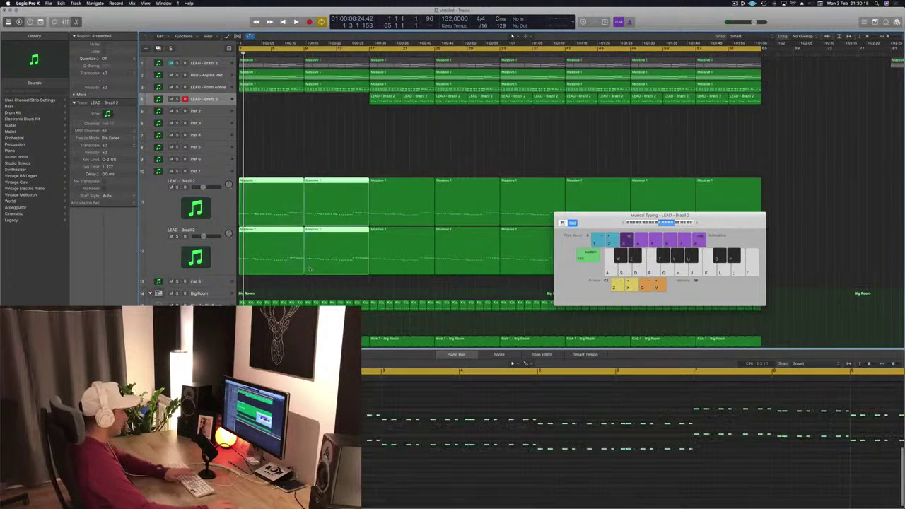
key(Delete)
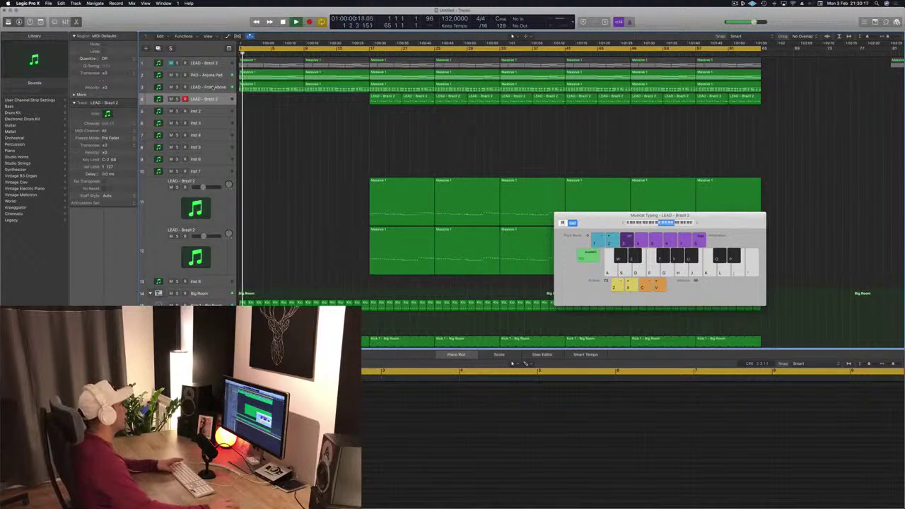
Step: Delete the Massive 1 regions before bar 17 on the LEAD - From Above track and play the arrangement
click(276, 91)
key(Delete)
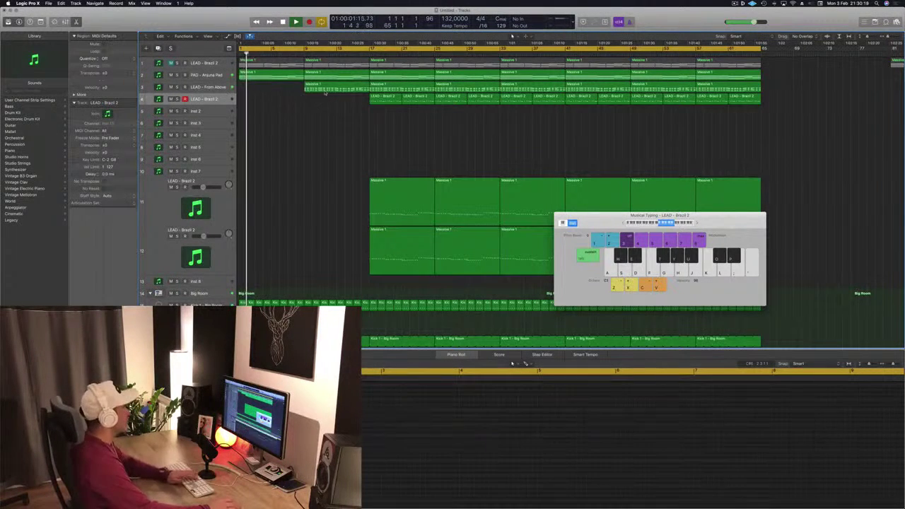
scroll(312, 109, down, 5)
scroll(309, 159, down, 3)
key(space)
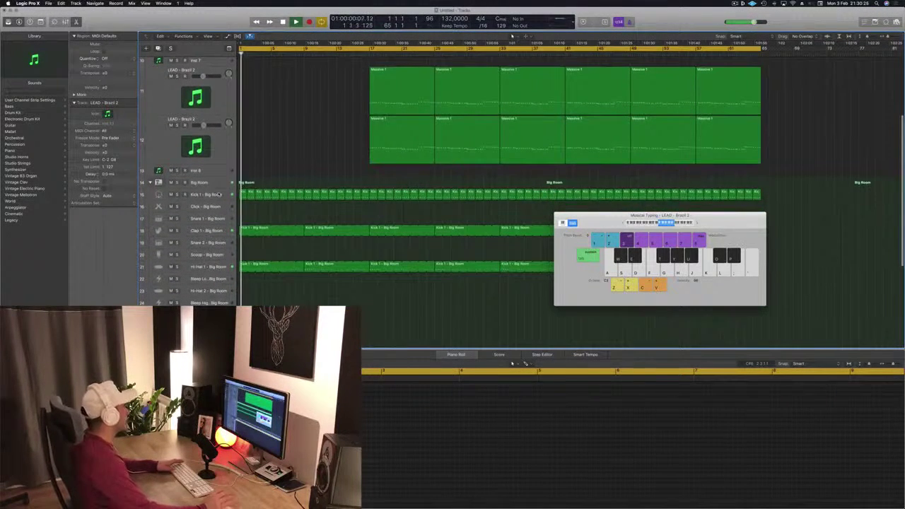
Step: Select the Kick 1 - Big Room track and listen to the stripped-down intro from the start
click(219, 194)
scroll(298, 151, up, 8)
key(space)
key(space)
Step: Open Sylenth1 for the PAD - Anjuna Pad track and adjust its Filter Control cutoff during playback
click(216, 74)
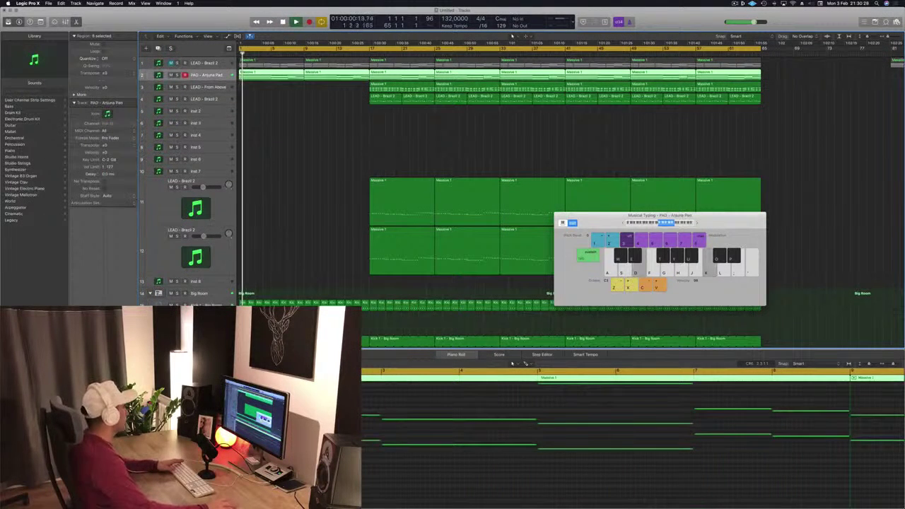
key(v)
drag(584, 124, 680, 130)
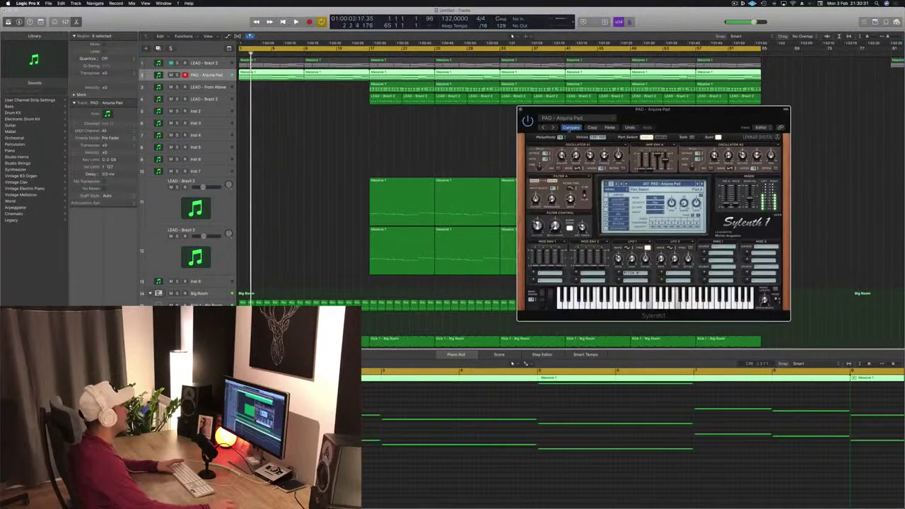
key(v)
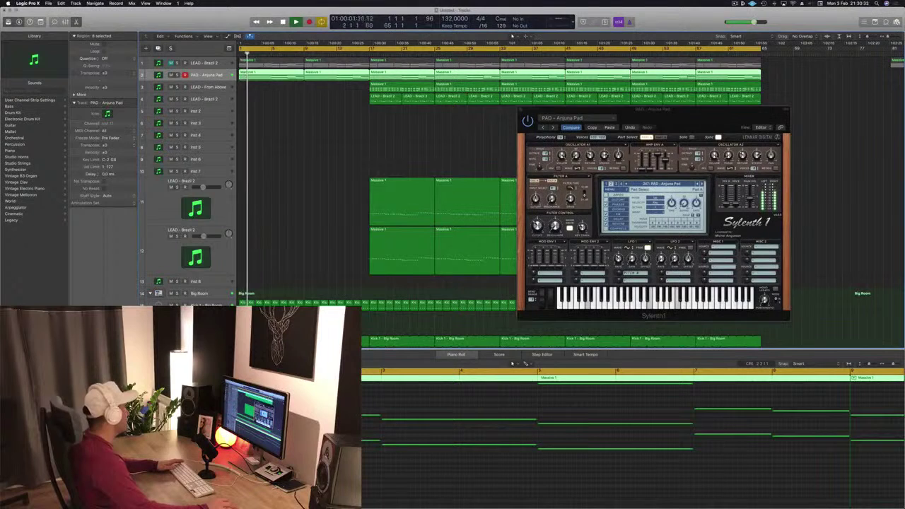
click(538, 227)
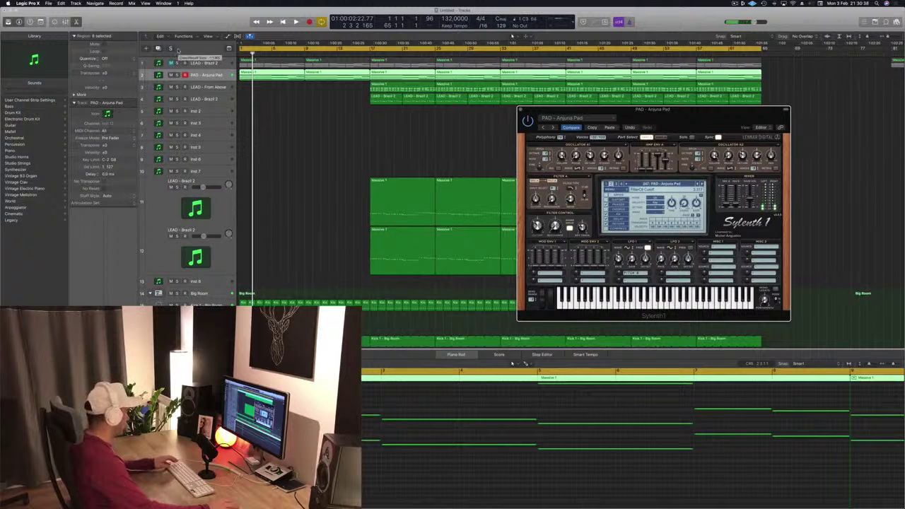
Step: Show the PAD - Anjuna Pad track's automation for Sylenth1 FilterCtl Cutoff and set the automation mode to Read
click(354, 149)
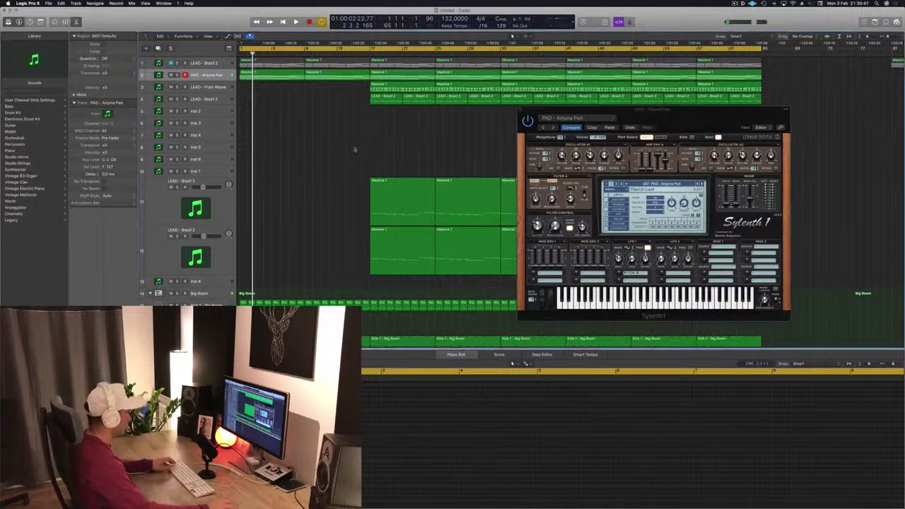
key(a)
scroll(267, 167, up, 2)
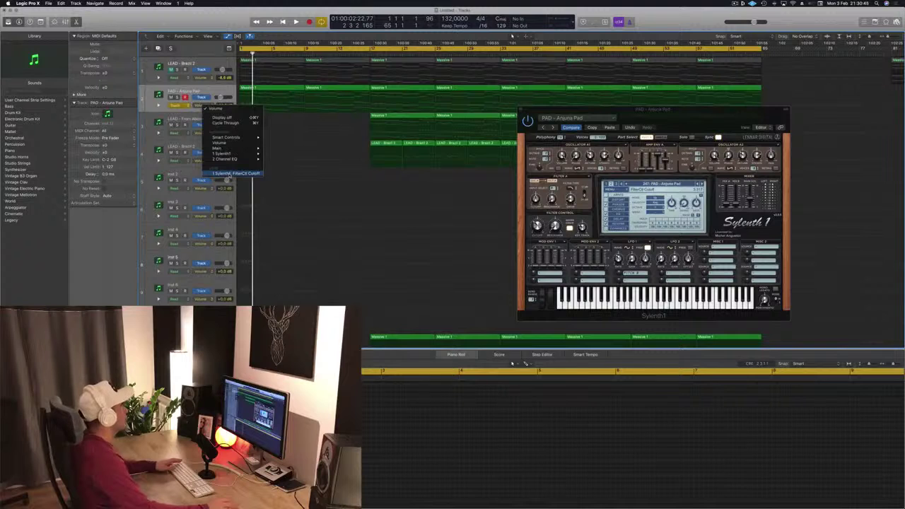
key(space)
click(185, 106)
click(182, 99)
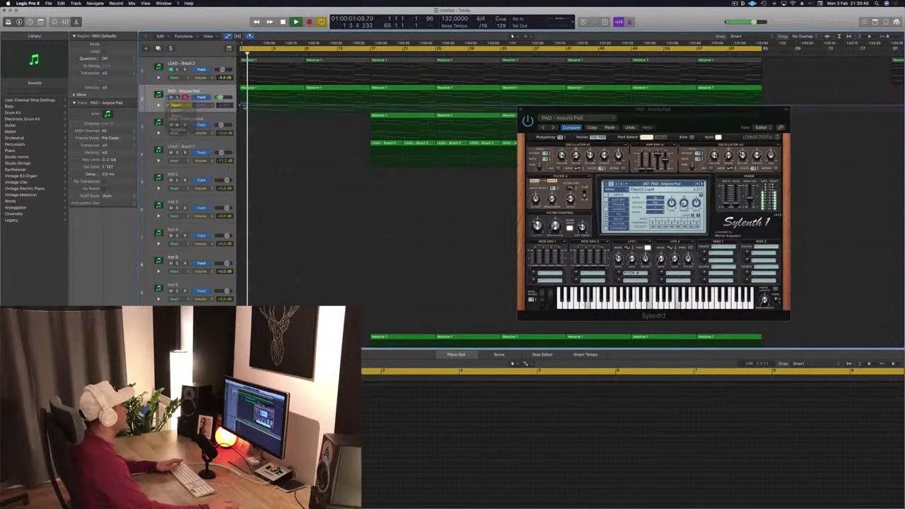
Step: Draw a rising FilterCtl Cutoff ramp on PAD - Anjuna Pad from bar 1 to 4.138 at bar 9, and close Sylenth1
key(space)
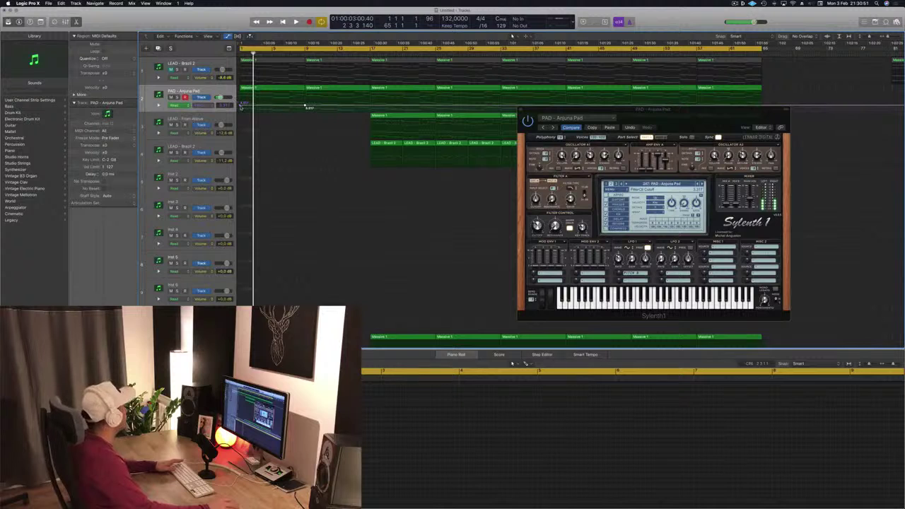
click(308, 101)
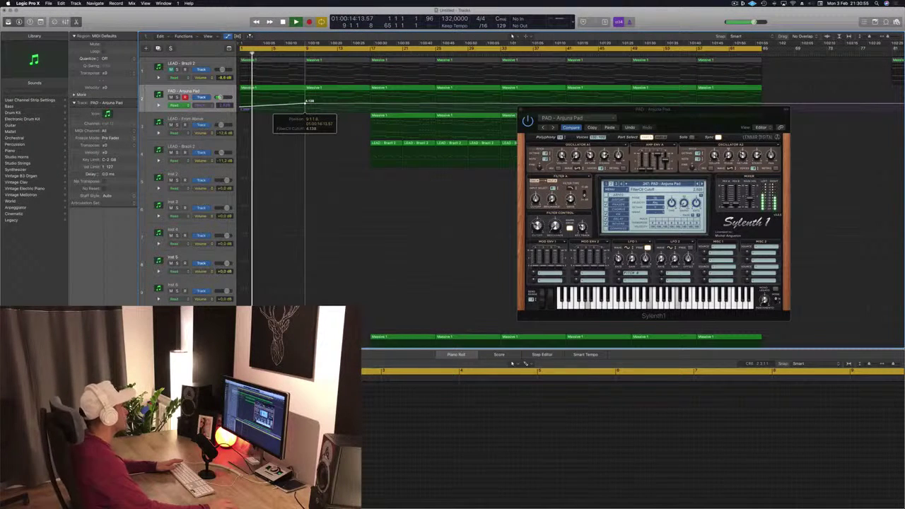
drag(558, 115, 575, 111)
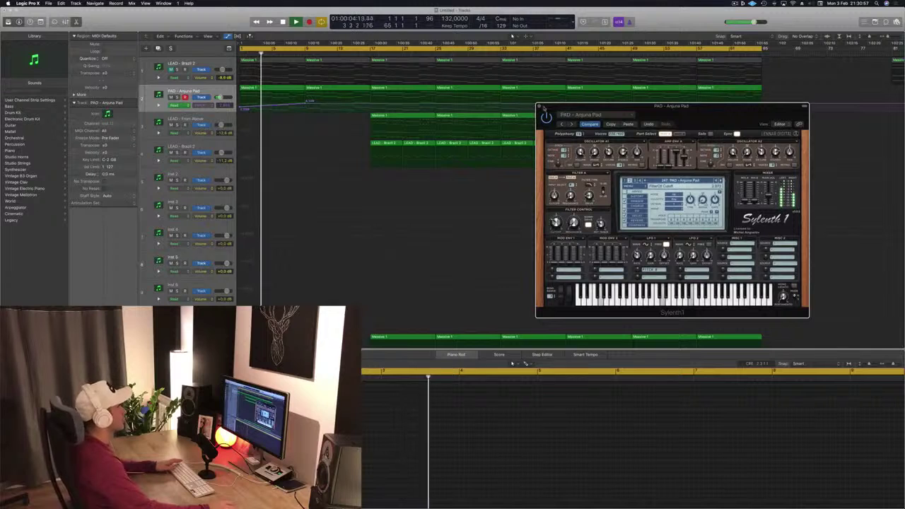
click(538, 106)
scroll(304, 175, up, 5)
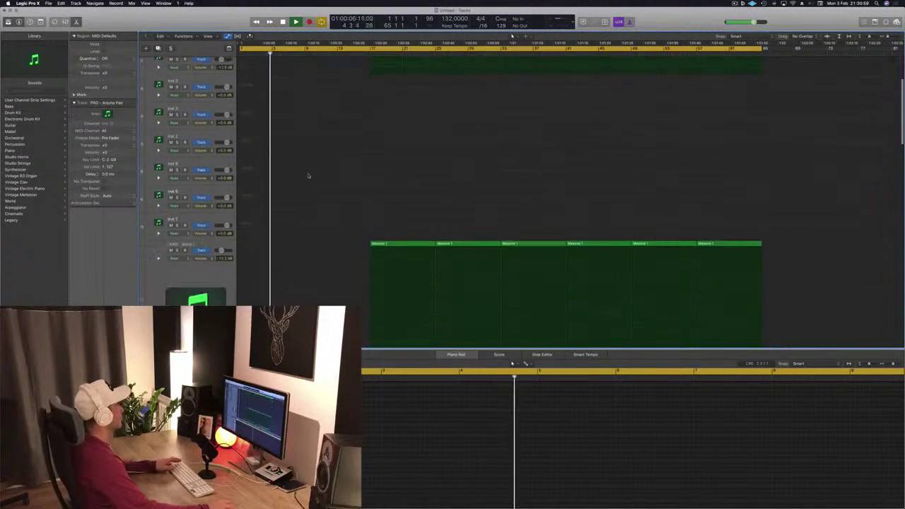
Step: Look through all track lanes at different track heights while playing the arrangement from the start
scroll(312, 174, down, 5)
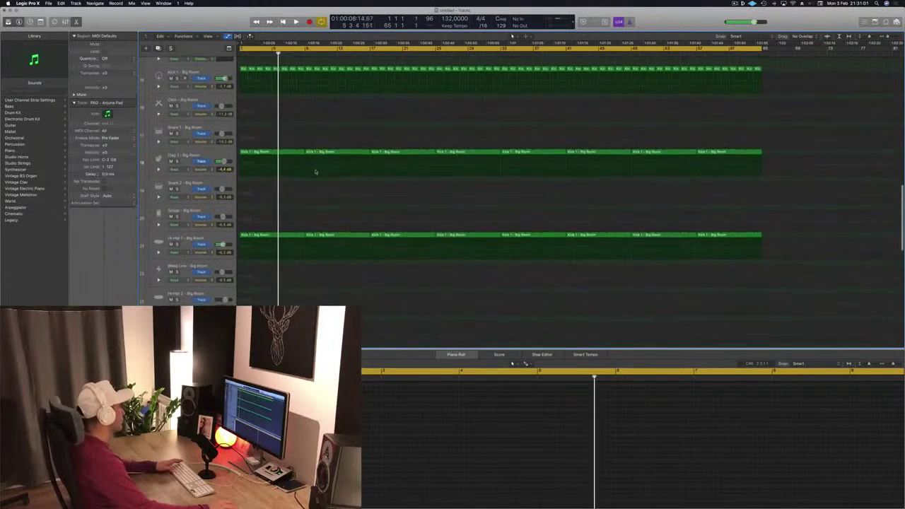
scroll(315, 172, down, 8)
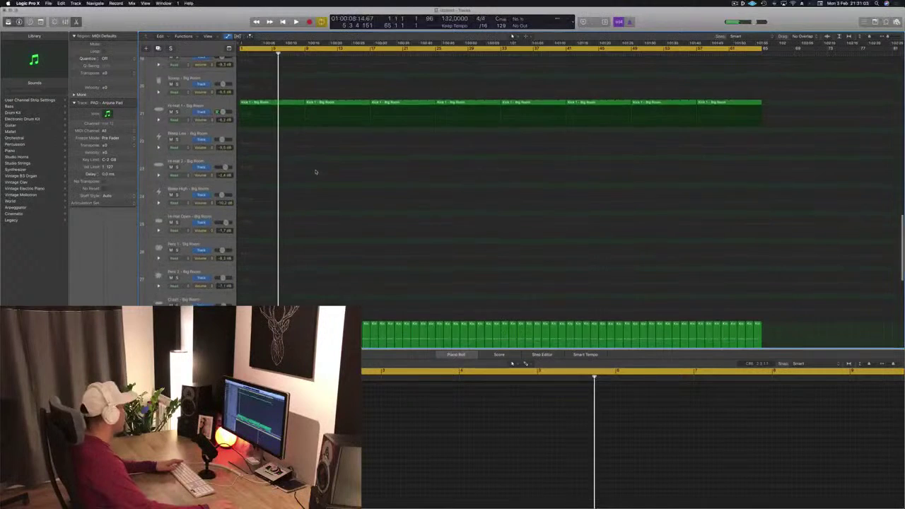
scroll(315, 172, down, 6)
scroll(315, 172, up, 3)
scroll(316, 171, up, 6)
key(space)
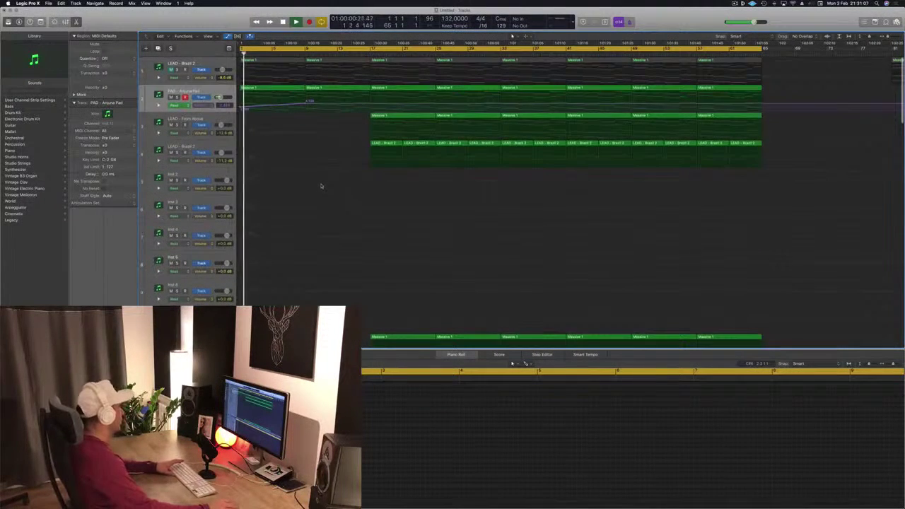
scroll(324, 188, down, 3)
scroll(340, 152, down, 8)
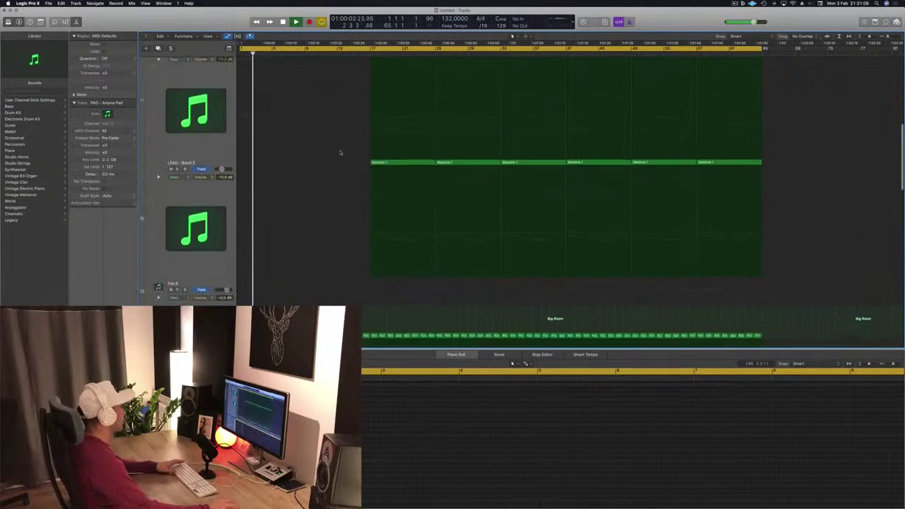
scroll(339, 159, up, 3)
scroll(337, 161, down, 2)
scroll(338, 159, down, 5)
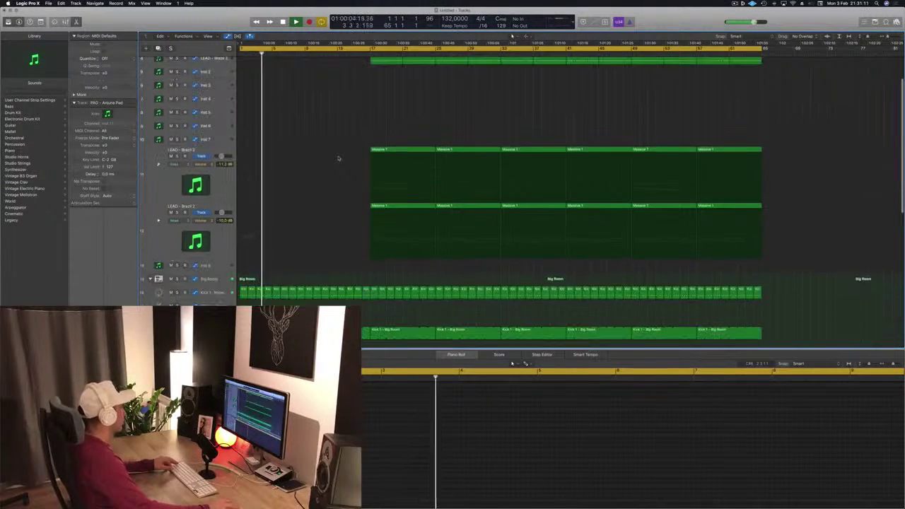
key(Return)
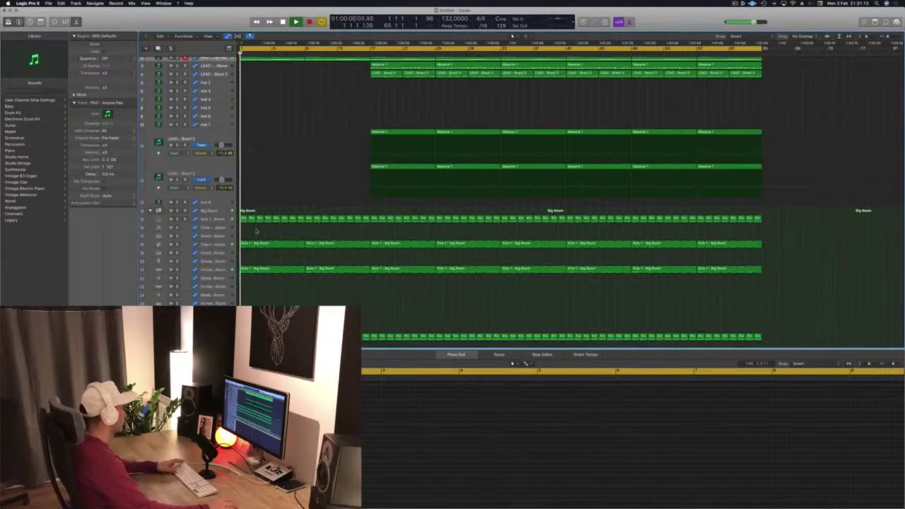
Step: Audition the Clap 1, Kick 1 and PAD - Anjuna Pad tracks one at a time in solo
click(176, 244)
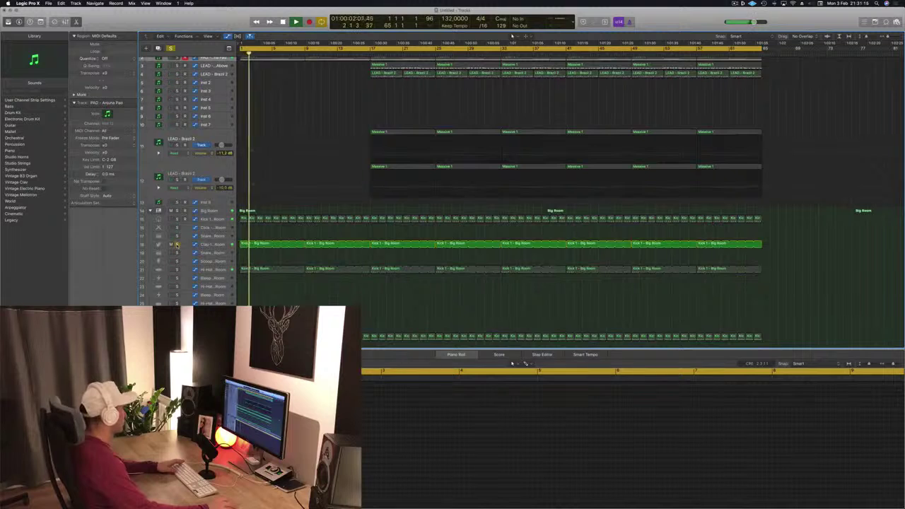
click(177, 244)
click(176, 219)
click(177, 219)
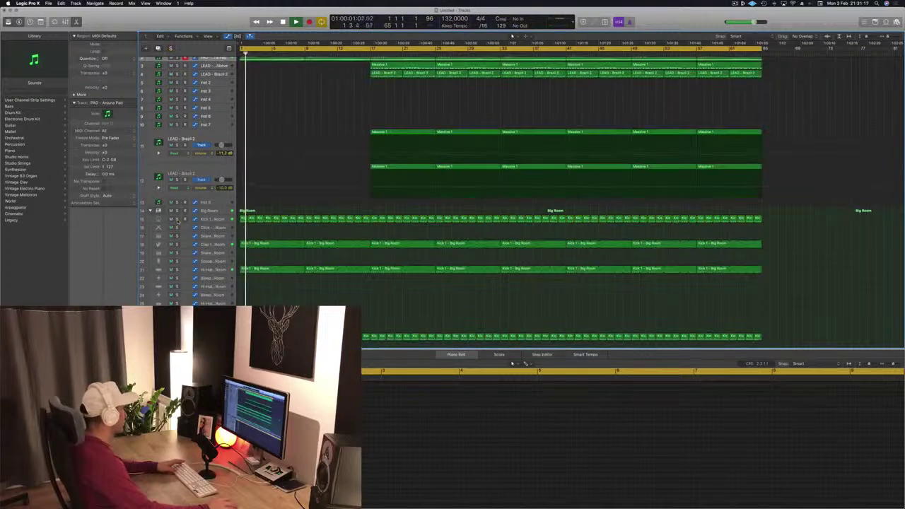
scroll(495, 177, up, 2)
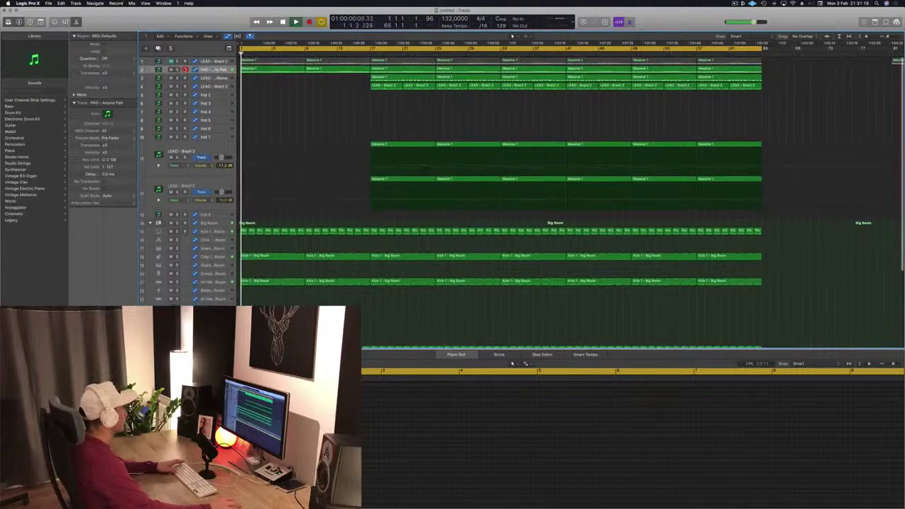
click(186, 70)
key(ctrl+s)
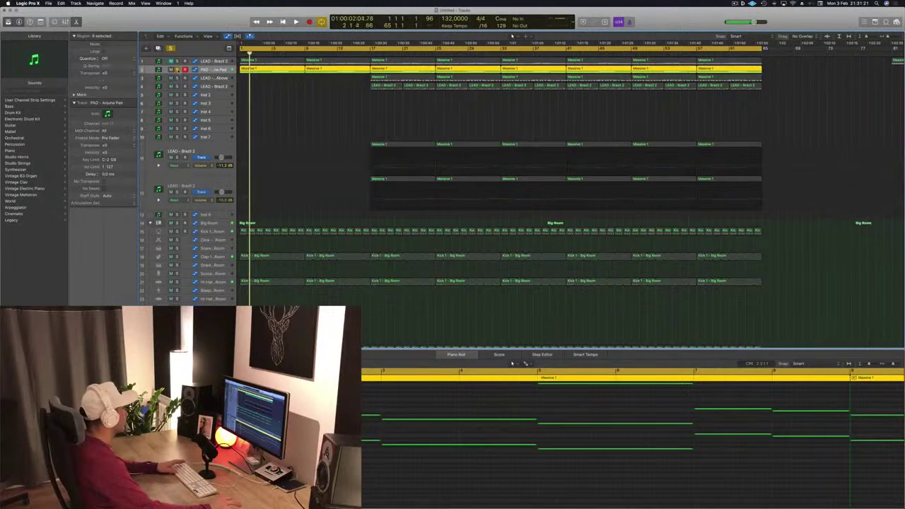
key(ctrl+s)
Step: Audition the Snare track below the riser and the 000-Mega Saw Riser With noise track in solo, and restart playback without solo
scroll(494, 177, down, 5)
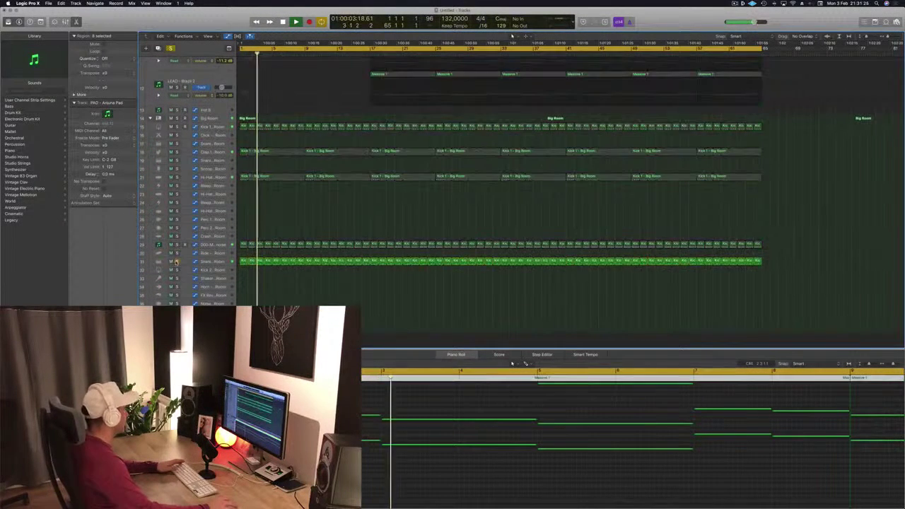
click(176, 261)
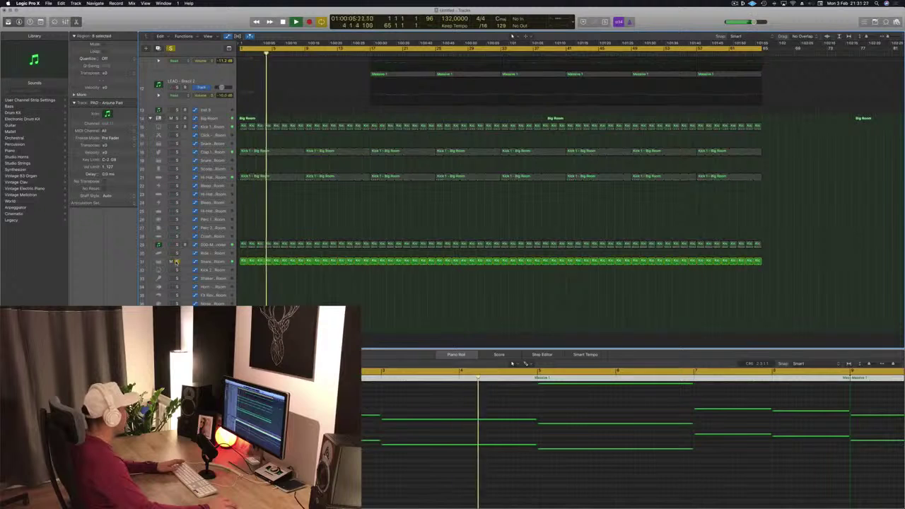
click(176, 262)
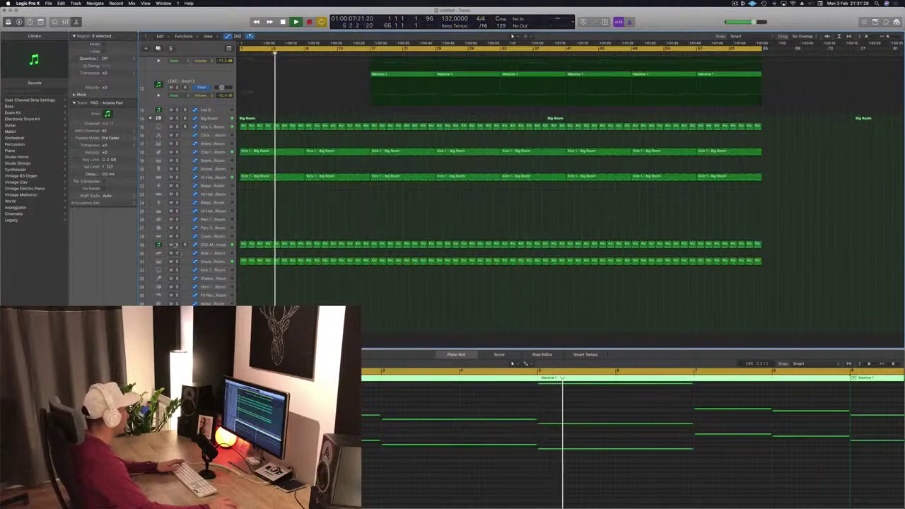
click(176, 244)
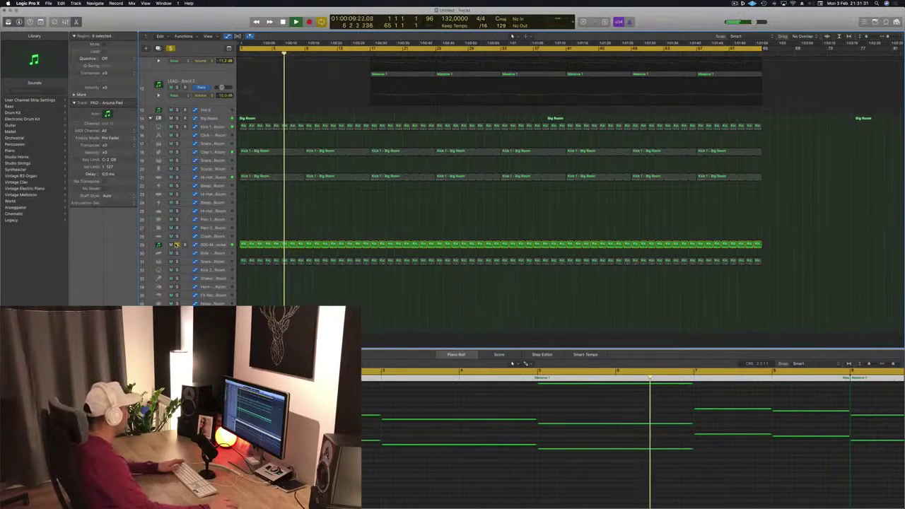
click(212, 244)
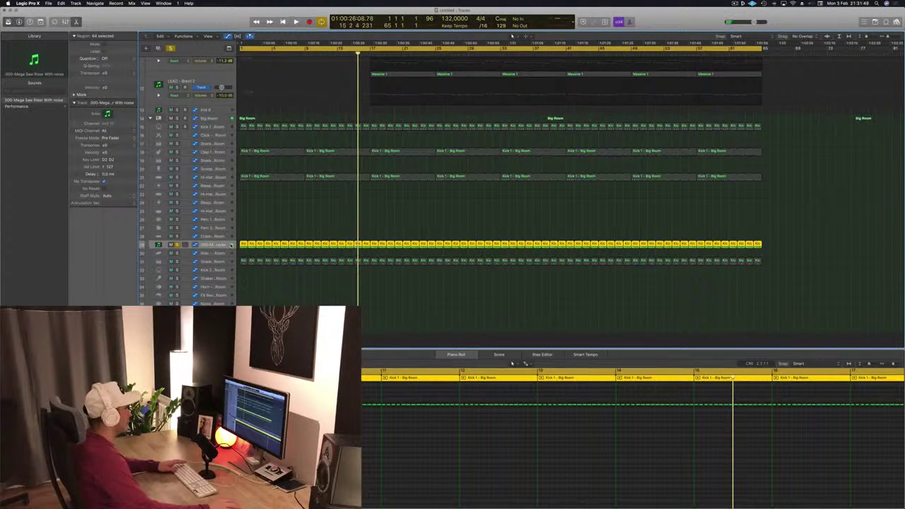
key(Return)
key(space)
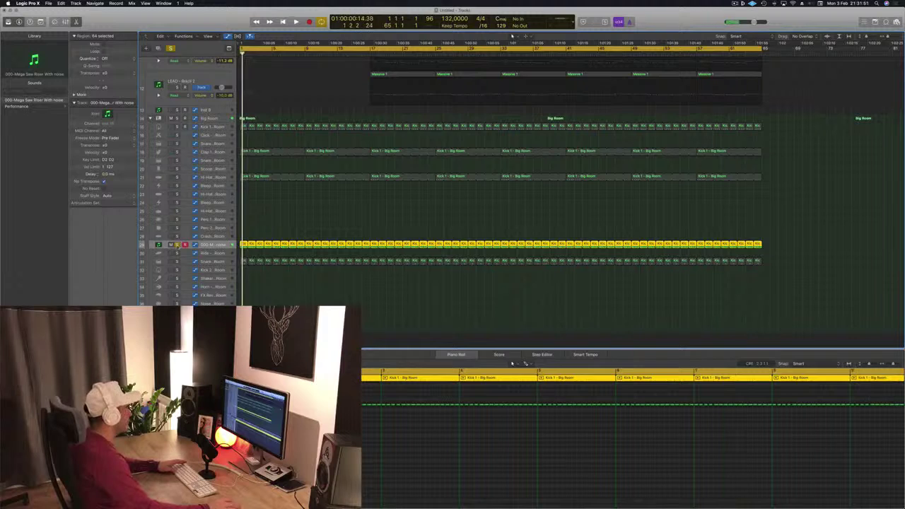
key(ctrl+s)
key(Return)
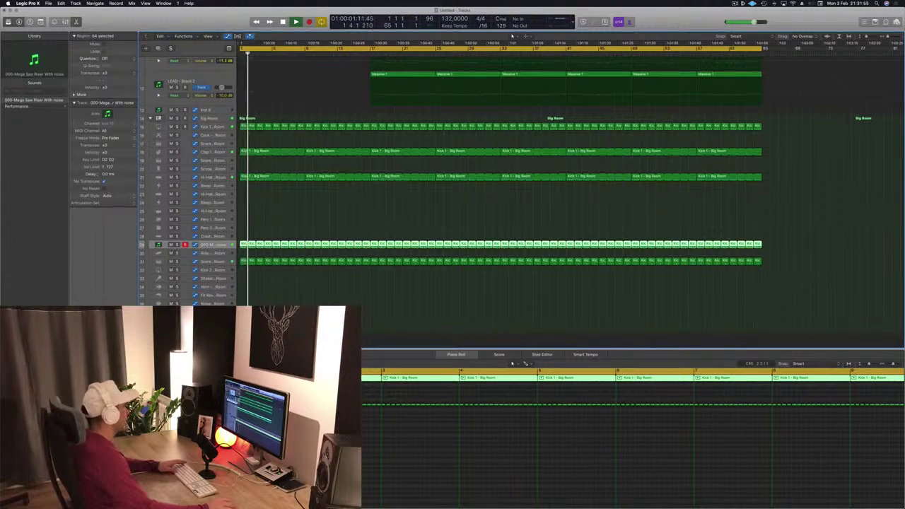
Step: Inspect the Sylenth1 instrument on 000-Mega Saw Riser With noise, close it and restart playback from bar 1
key(v)
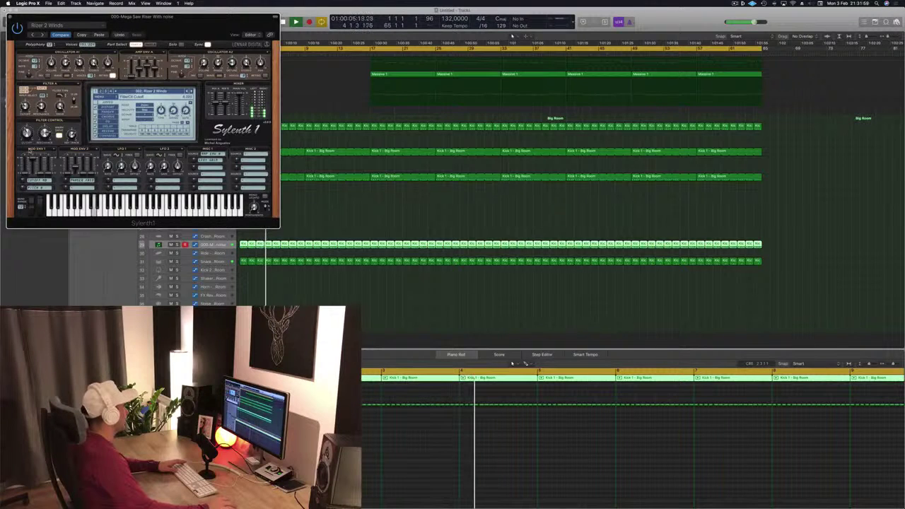
drag(176, 16, 759, 113)
scroll(420, 177, up, 5)
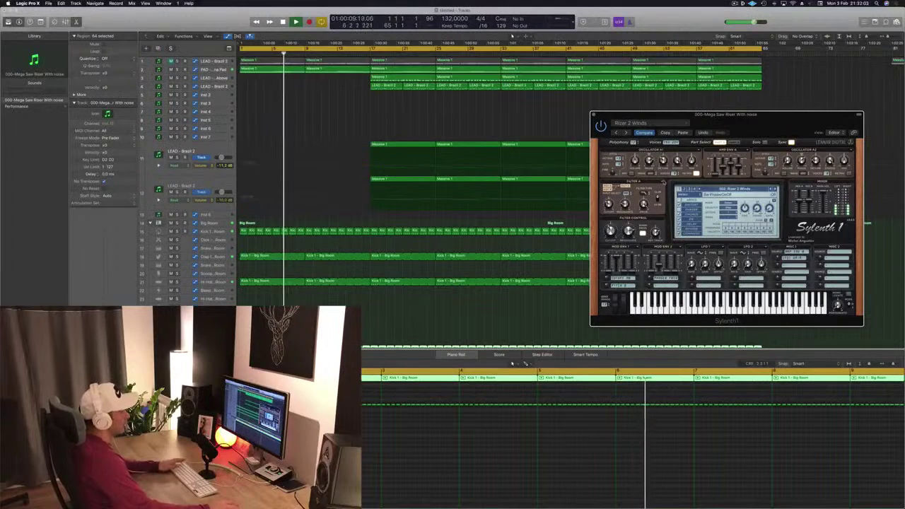
drag(764, 116, 723, 119)
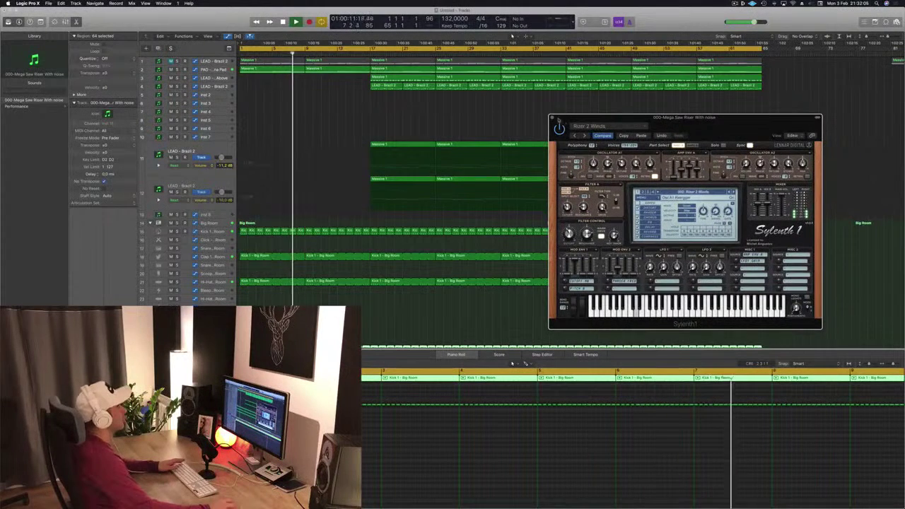
key(v)
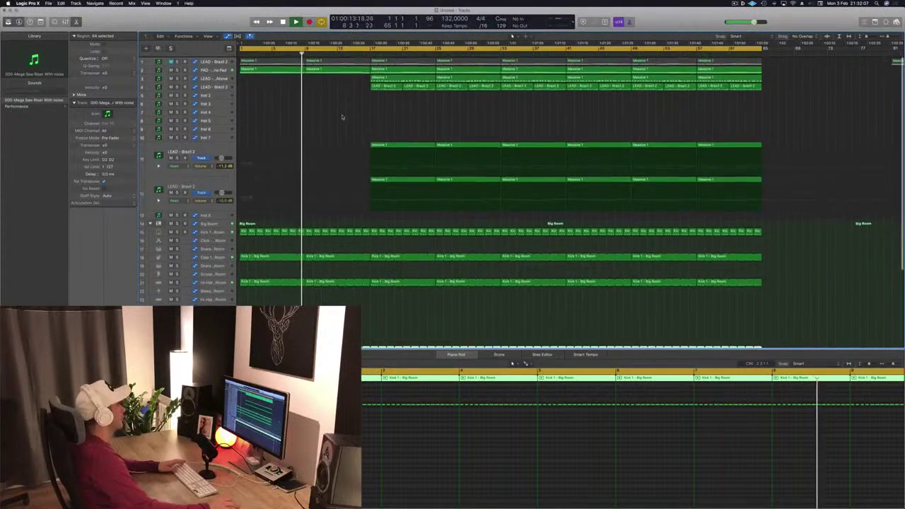
key(space)
key(space)
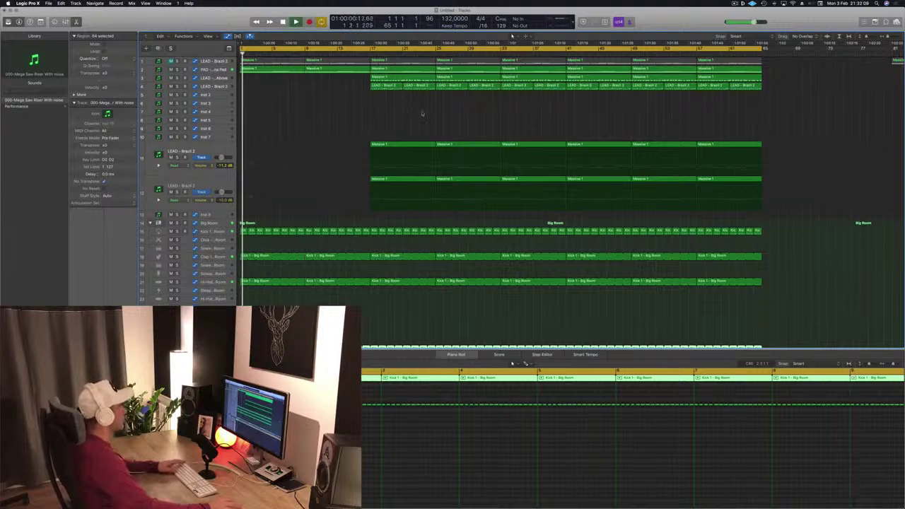
Step: Copy the Massive 1 region at bar 17 on the LEAD - Brazil 2 track 11 to bar 9
click(422, 113)
drag(407, 148, 343, 149)
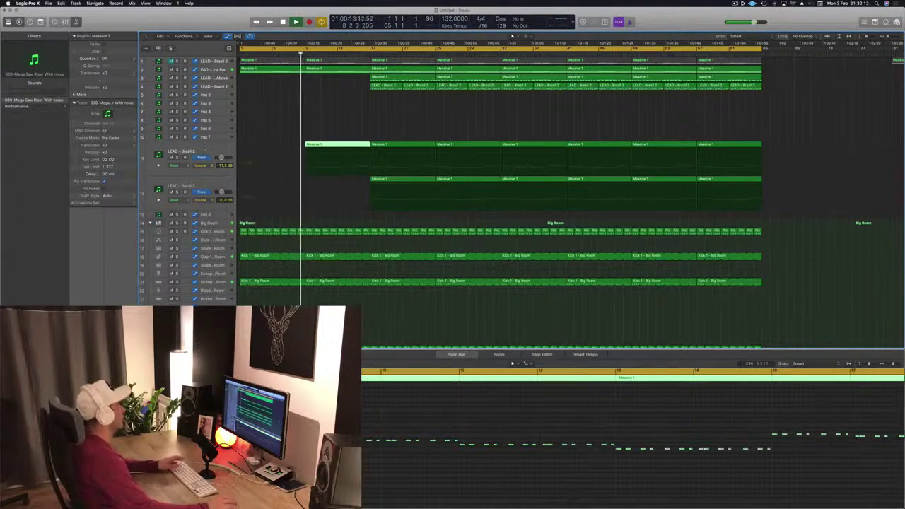
click(204, 147)
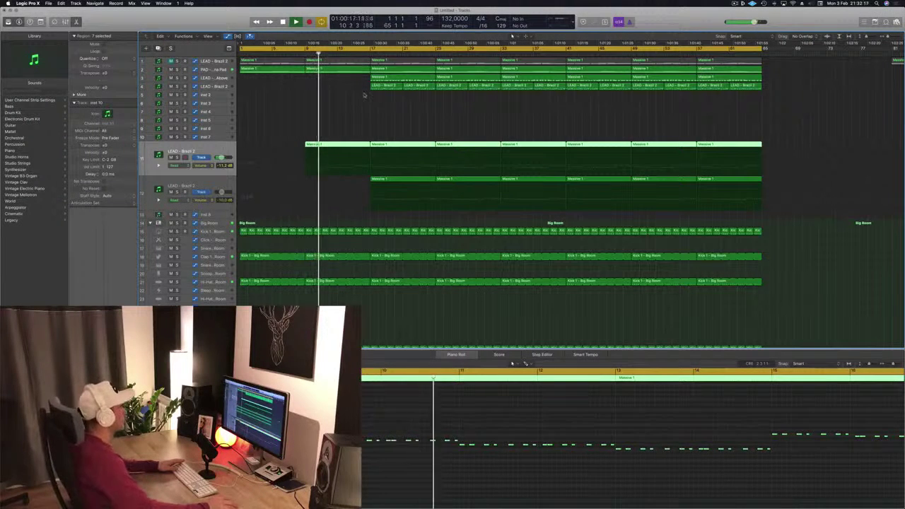
click(374, 111)
Step: Delete the bar 9 to 17 regions from the Snare track below the riser and from the Hi-Hat 1 track
scroll(359, 106, down, 2)
scroll(349, 265, down, 4)
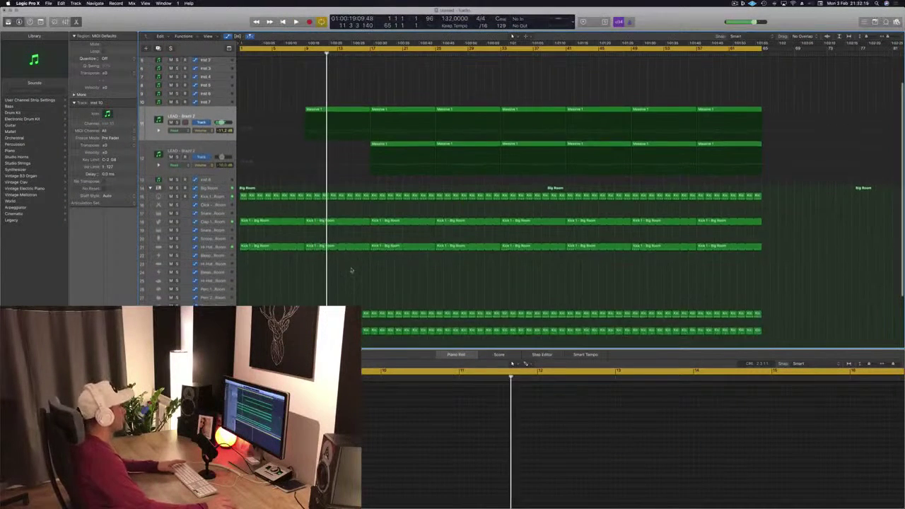
key(Return)
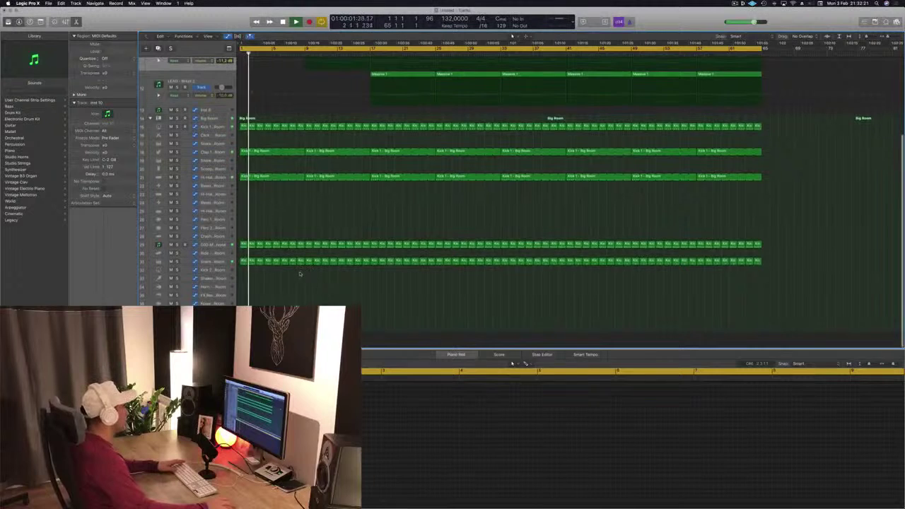
drag(305, 267, 373, 262)
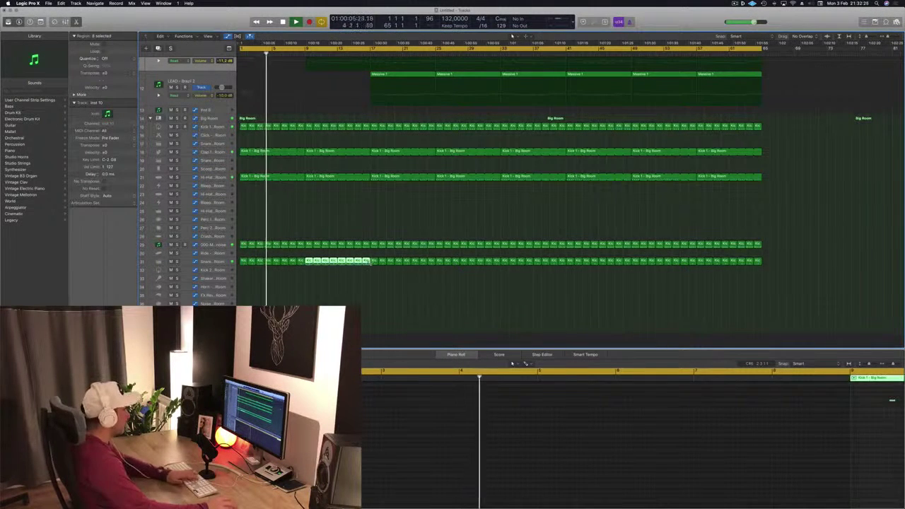
key(Delete)
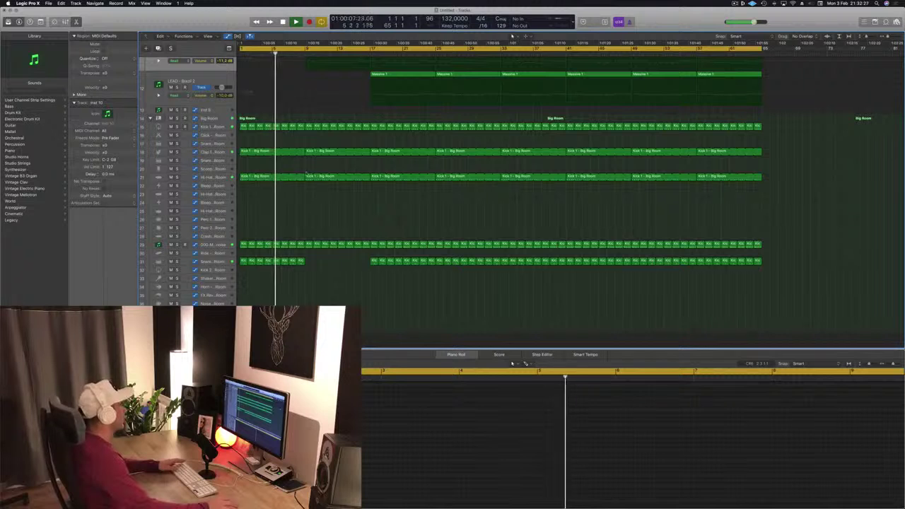
click(308, 175)
scroll(315, 141, up, 8)
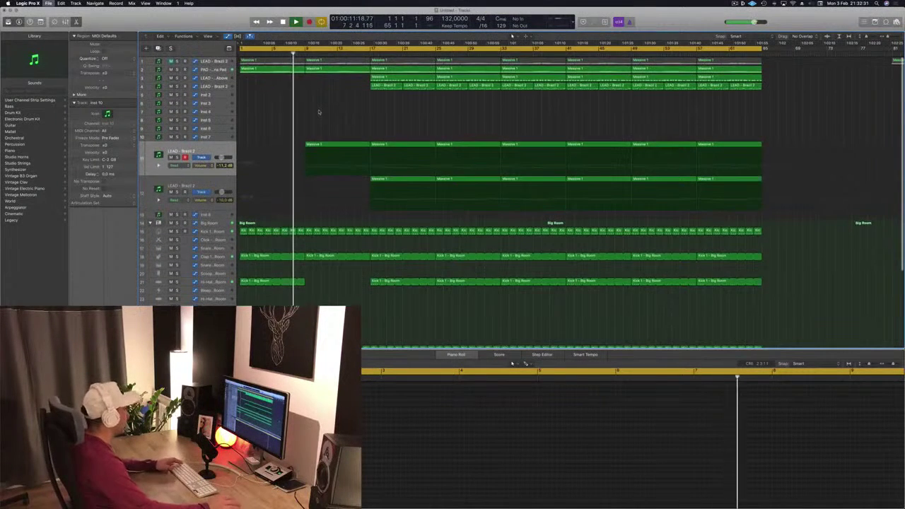
Step: Save the project as a package named Episode 55 guys! in the Logic folder
key(super+s)
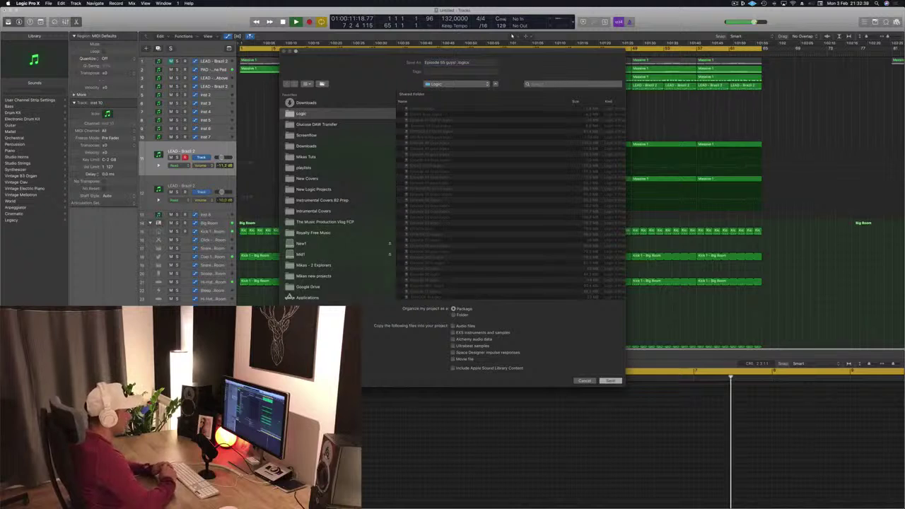
key(Return)
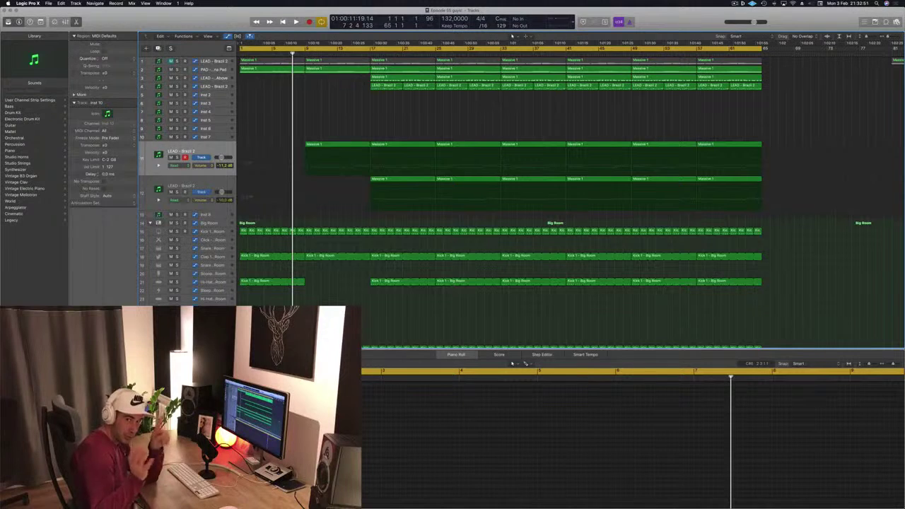
Step: Play the edited intro from bar 1
key(Return)
key(space)
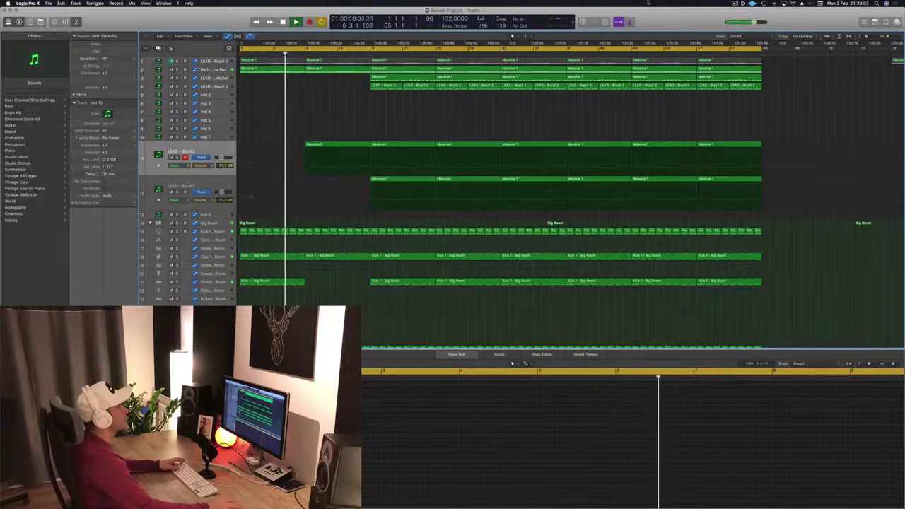
click(735, 3)
click(808, 95)
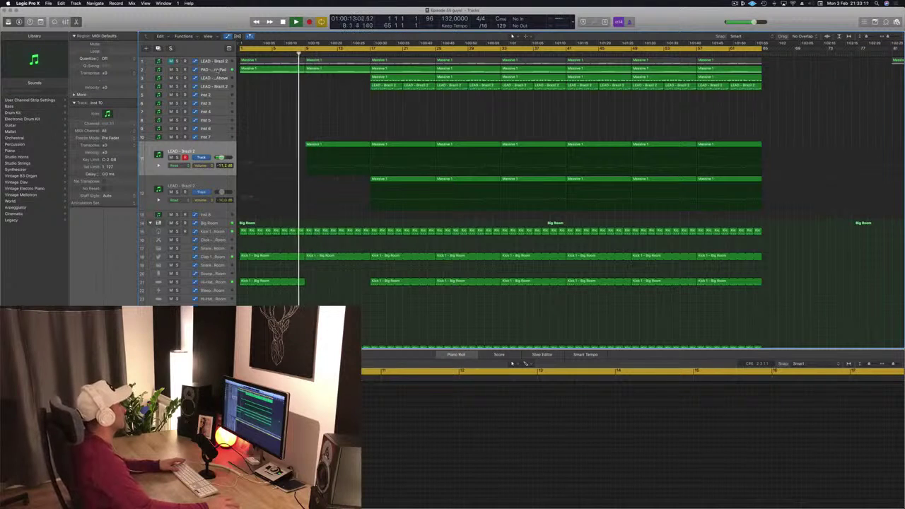
Step: Select the PAD - Anjuna Pad track, display its filter cutoff automation lane and show the toolbar
click(299, 70)
key(a)
key(a)
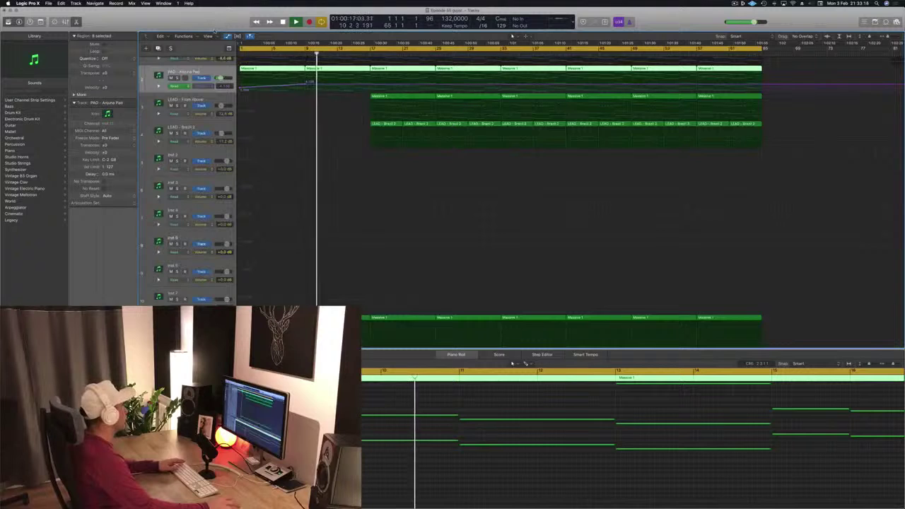
key(ctrl+alt+super+t)
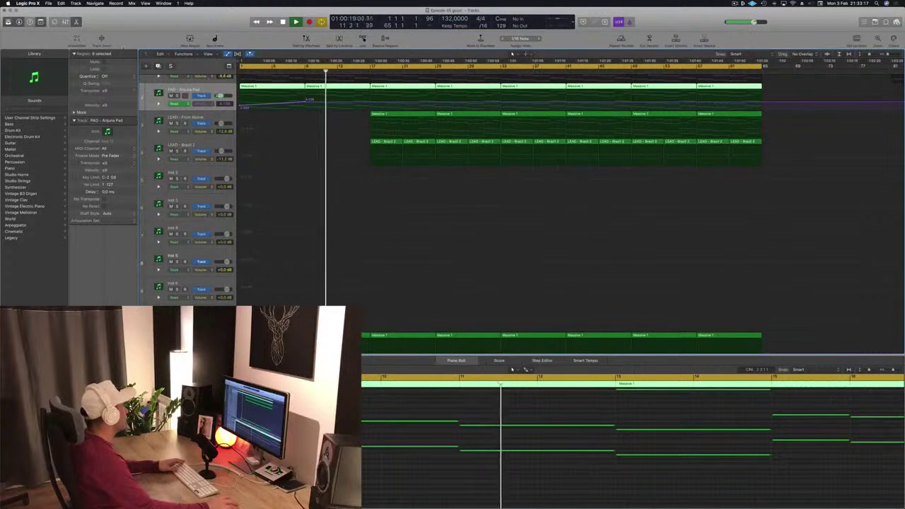
Step: Turn on track zoom to enlarge the PAD - Anjuna Pad track's cutoff lane, and replay the intro
click(101, 40)
scroll(311, 212, up, 2)
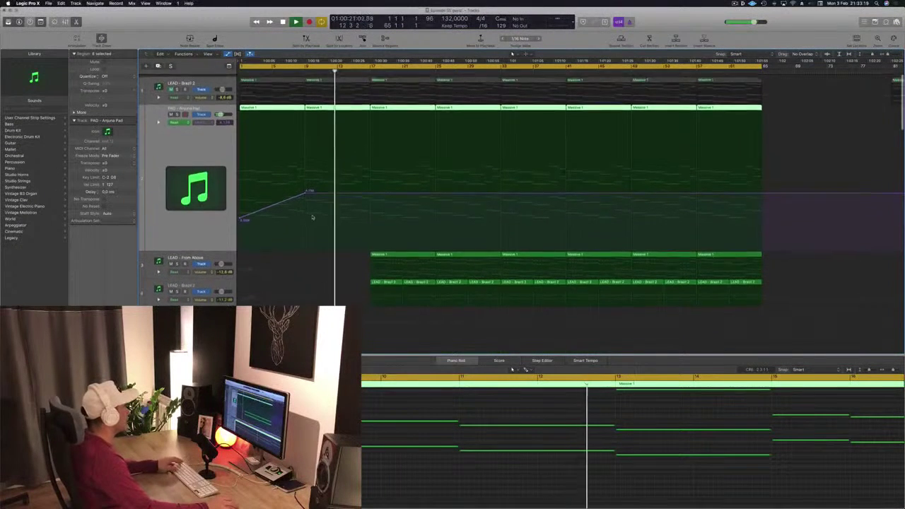
scroll(314, 214, down, 4)
key(super+Up)
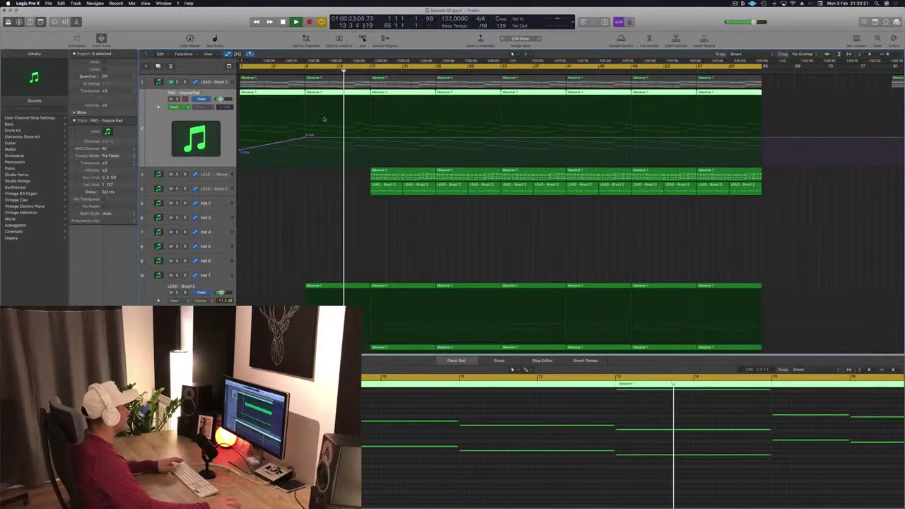
key(Return)
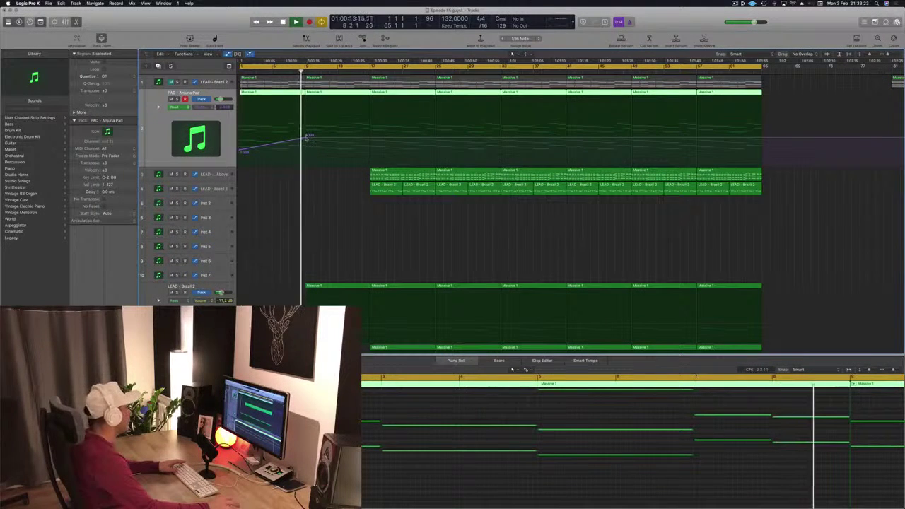
Step: Shape a sudden drop in the pad's filter cutoff at bar 9, directly after the opening rise
drag(307, 138, 308, 149)
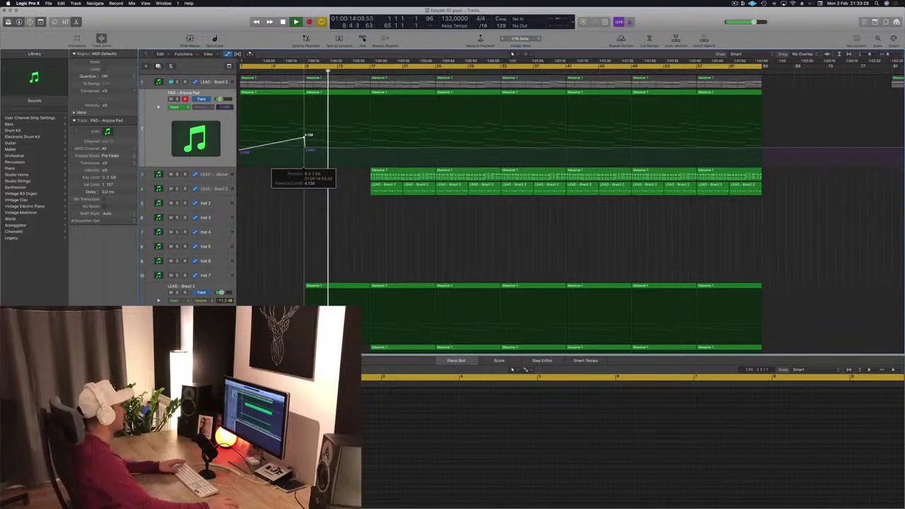
scroll(494, 184, down, 10)
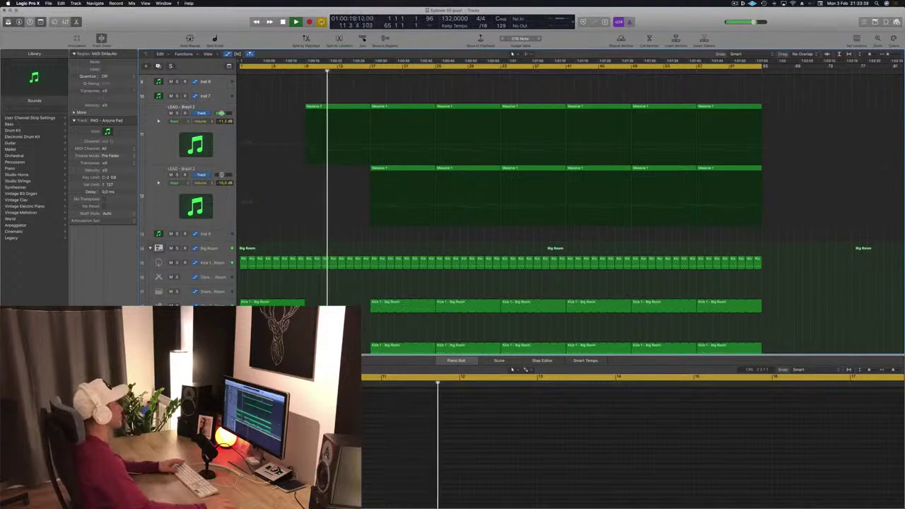
scroll(346, 185, up, 10)
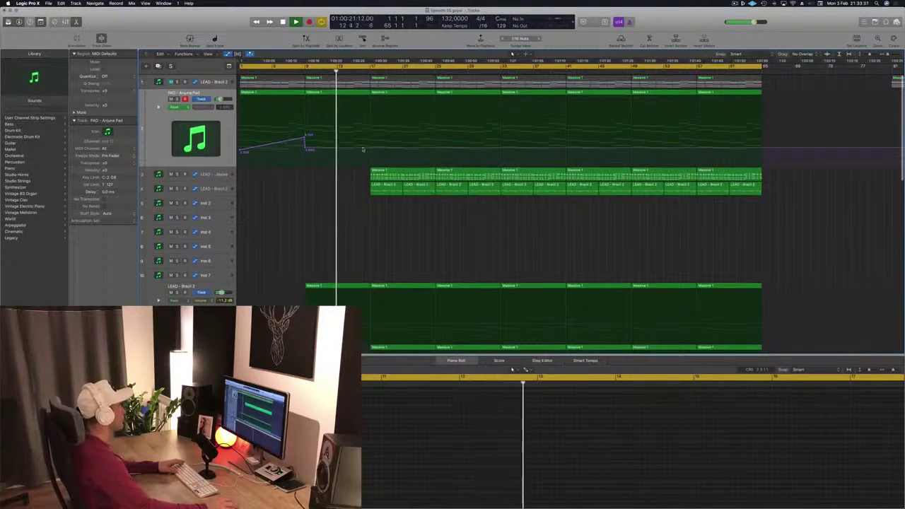
Step: Ramp the pad's filter cutoff up from bar 9 to a new point at bar 17, and play from bar 9
click(370, 149)
drag(370, 148, 368, 130)
key(Return)
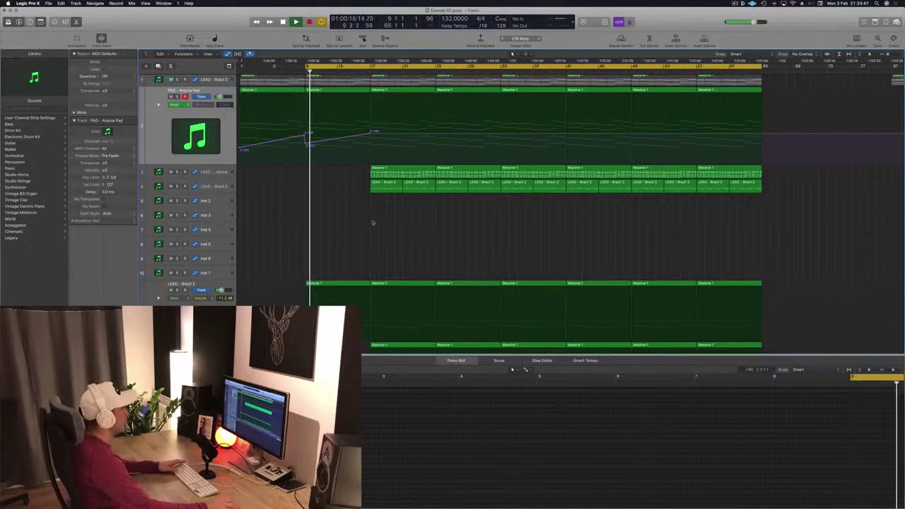
scroll(372, 223, down, 3)
scroll(371, 223, up, 3)
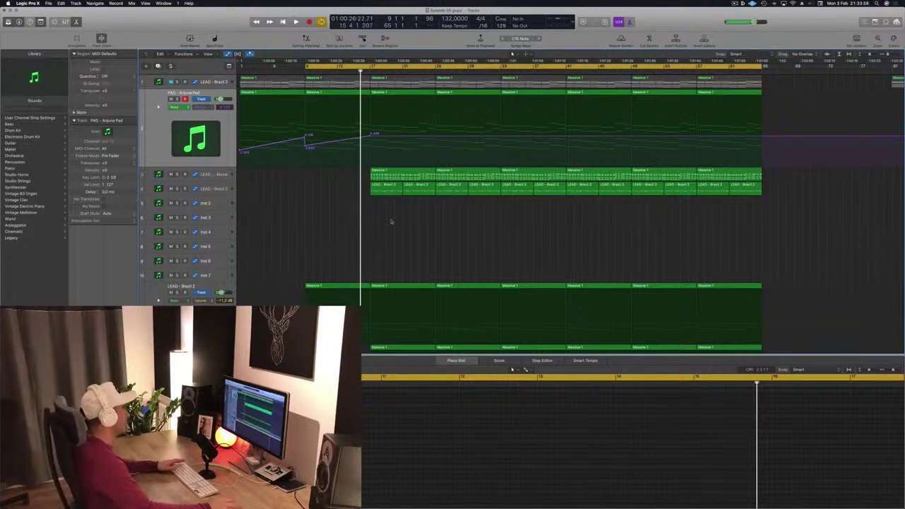
key(space)
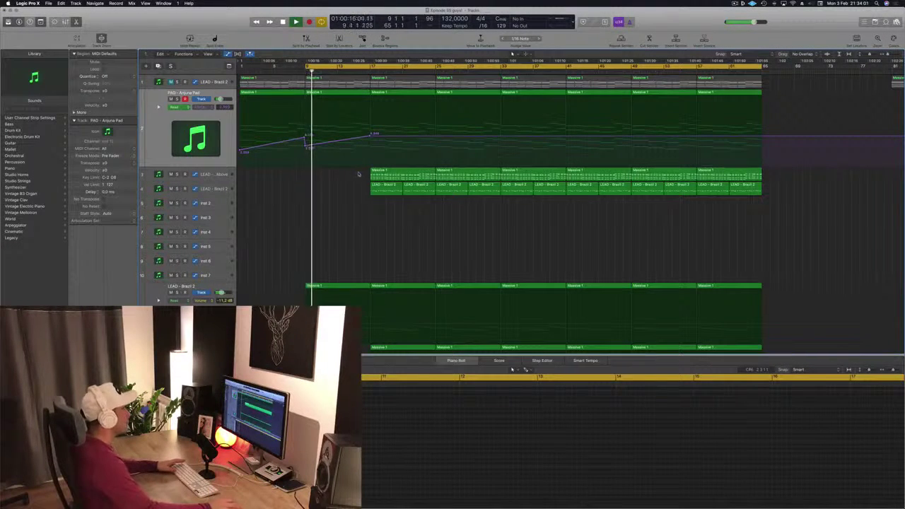
Step: Delete the bar 17 to 25 regions from the LEAD - From Above track and the LEAD - Brazil 2 track below it
click(371, 177)
scroll(364, 191, down, 6)
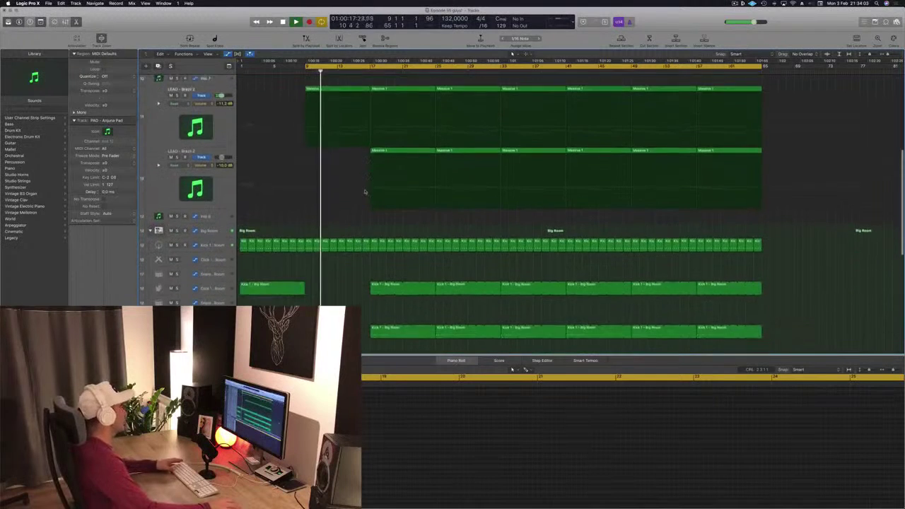
scroll(364, 191, down, 3)
scroll(359, 212, up, 5)
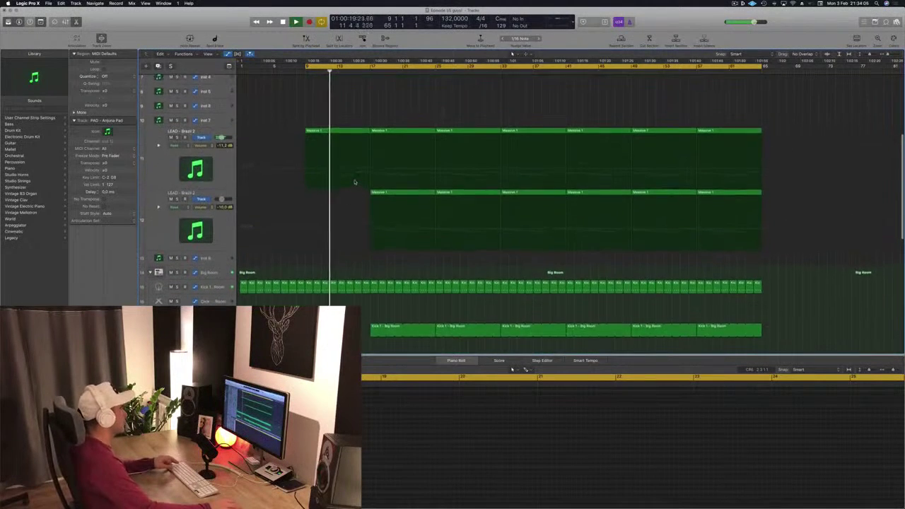
key(super+Right)
scroll(353, 146, up, 6)
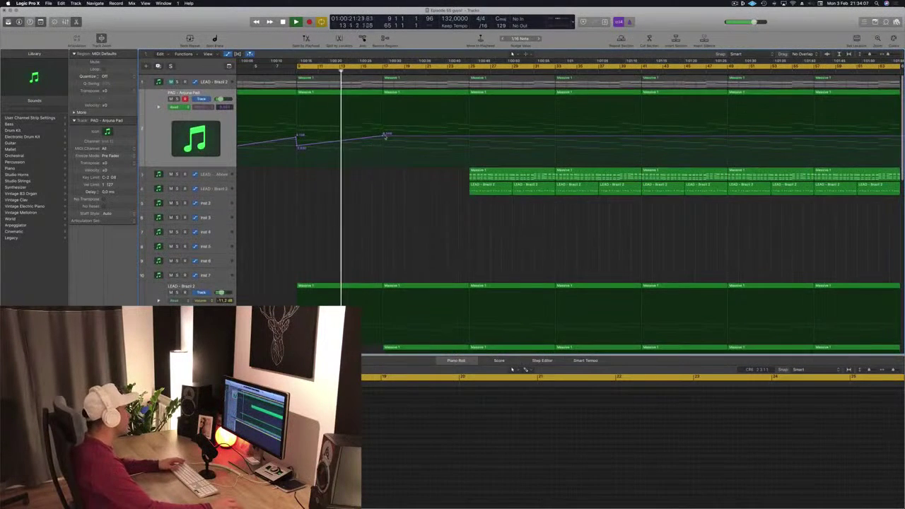
Step: Raise the pad's cutoff peak before bar 17 and make it drop sharply at bar 17, checking it in playback
drag(383, 136, 387, 148)
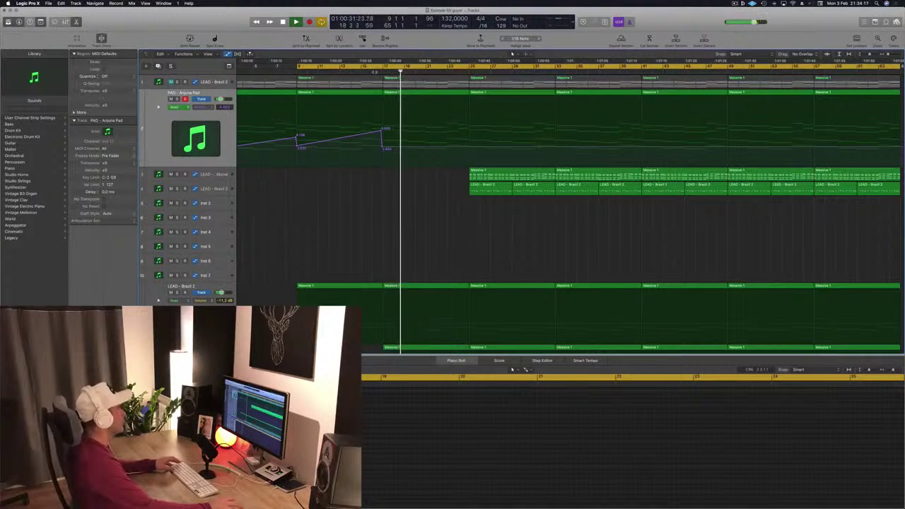
scroll(566, 212, down, 10)
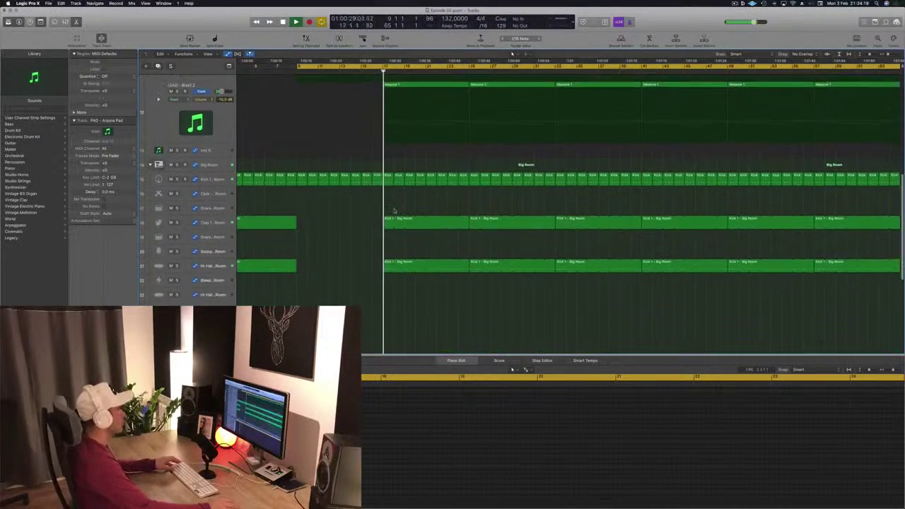
scroll(399, 212, down, 1)
scroll(369, 214, up, 10)
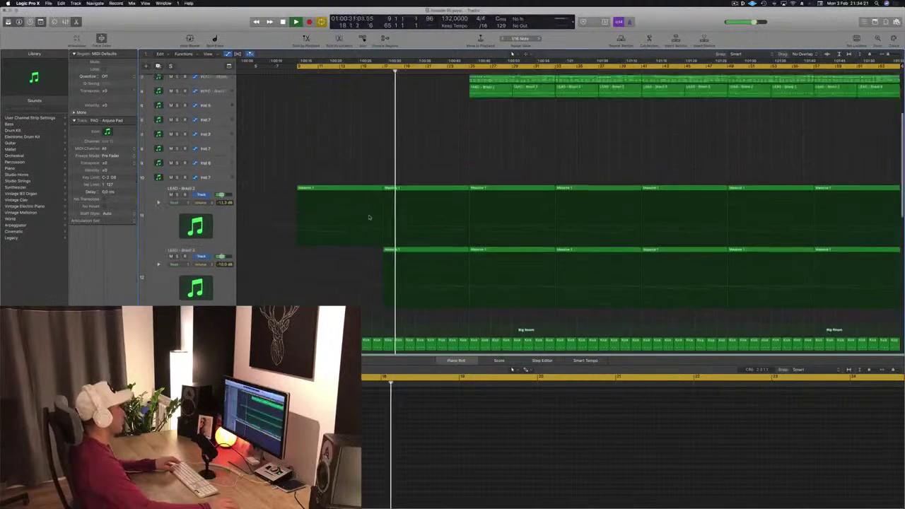
scroll(375, 214, up, 5)
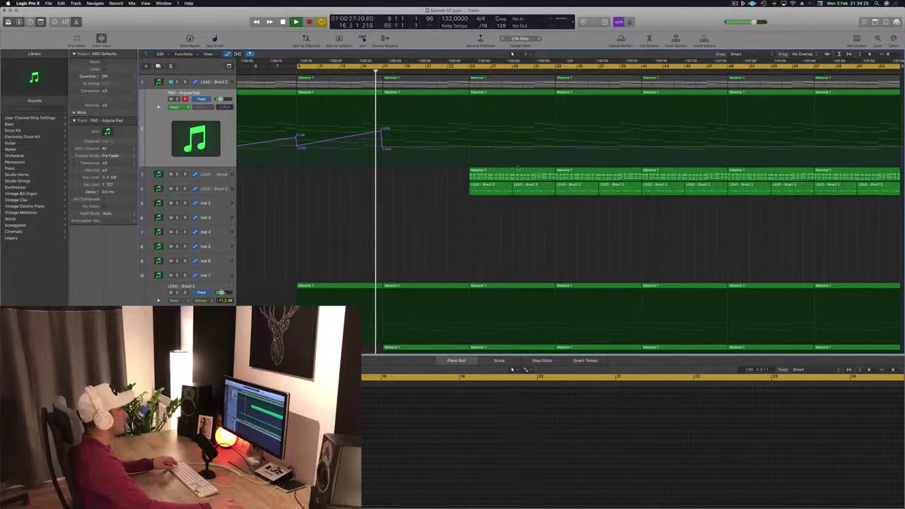
Step: Copy the first LEAD - From Above region back to bar 17 and play from shortly before it
drag(523, 171, 442, 173)
click(365, 70)
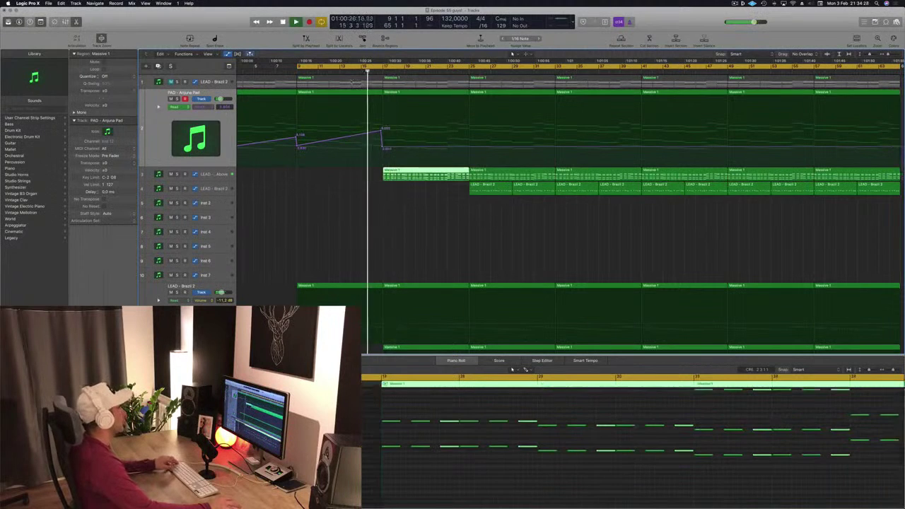
key(super+Left)
key(super+Left)
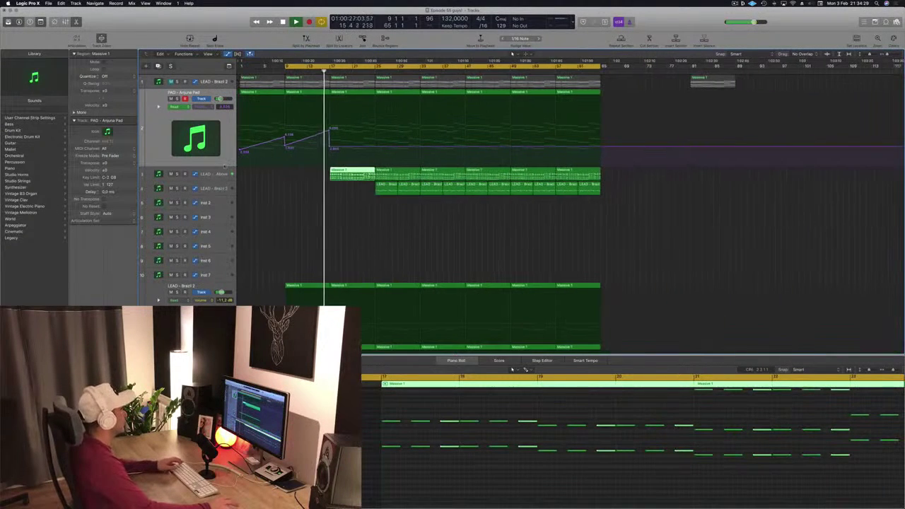
Step: Check the LEAD - From Above track's Sylenth1 sound during playback, and mute the track
click(215, 176)
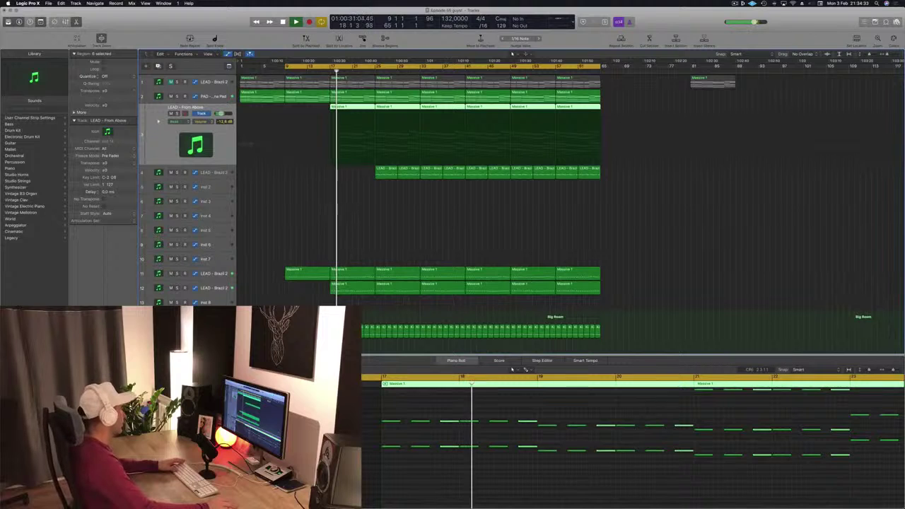
key(v)
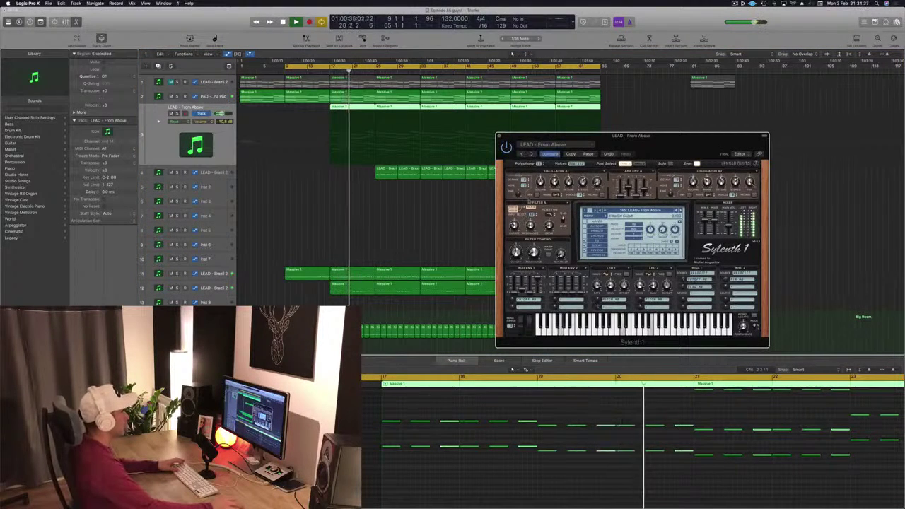
drag(640, 157, 568, 164)
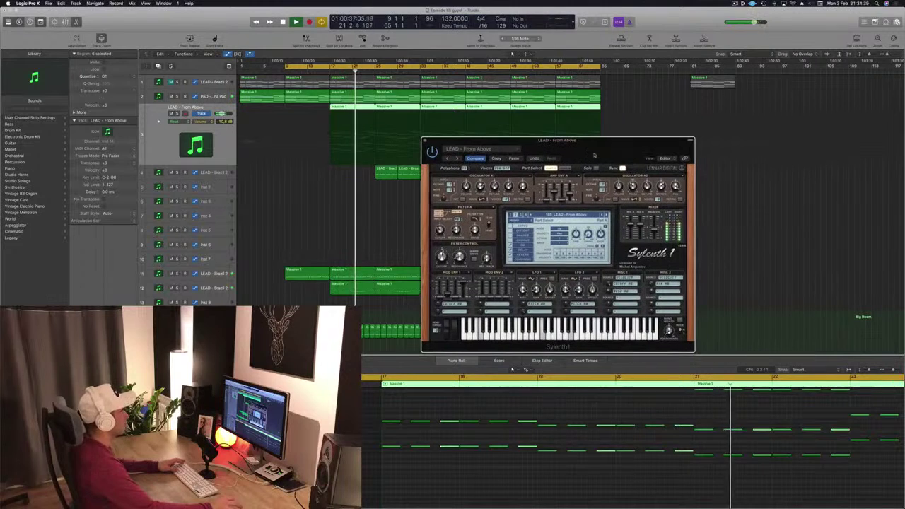
key(v)
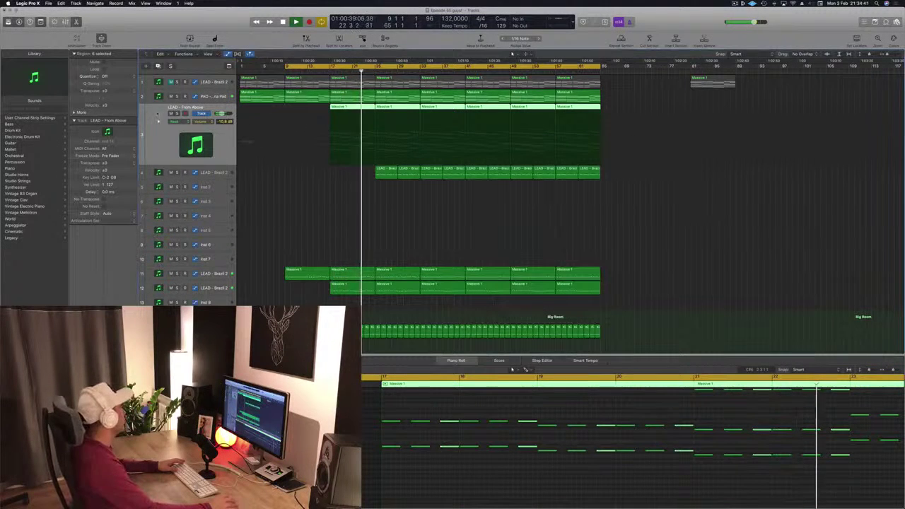
click(248, 140)
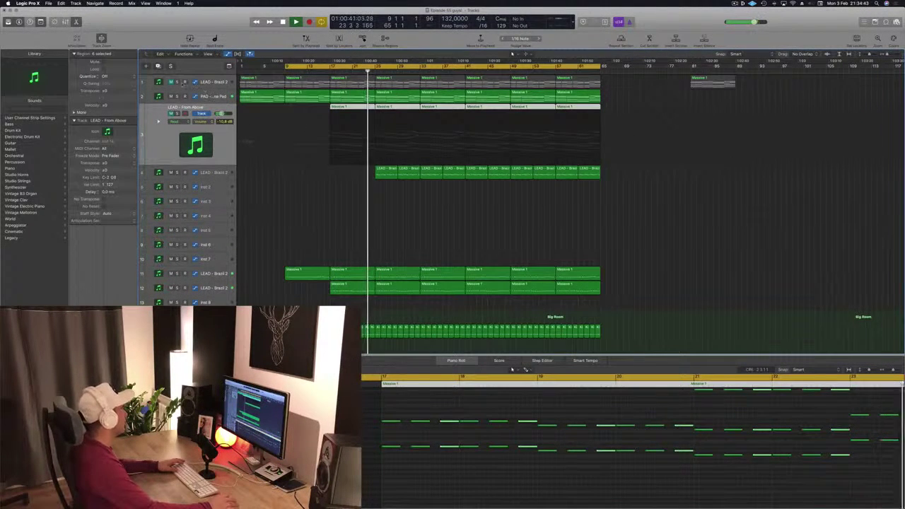
Step: Unmute the topmost LEAD - Brazil 2 track, delete its bar 1 to 17 regions, and play from shortly before bar 17
click(262, 83)
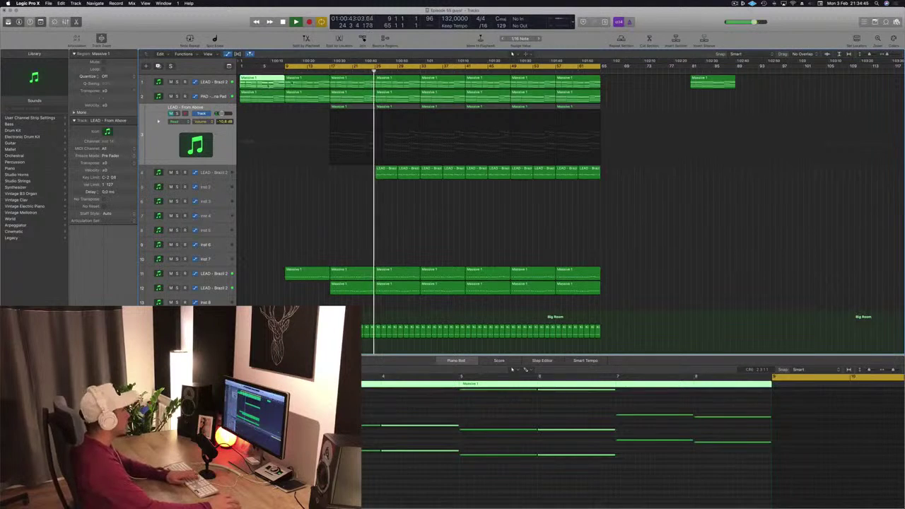
key(BackSpace)
click(325, 79)
key(BackSpace)
click(325, 73)
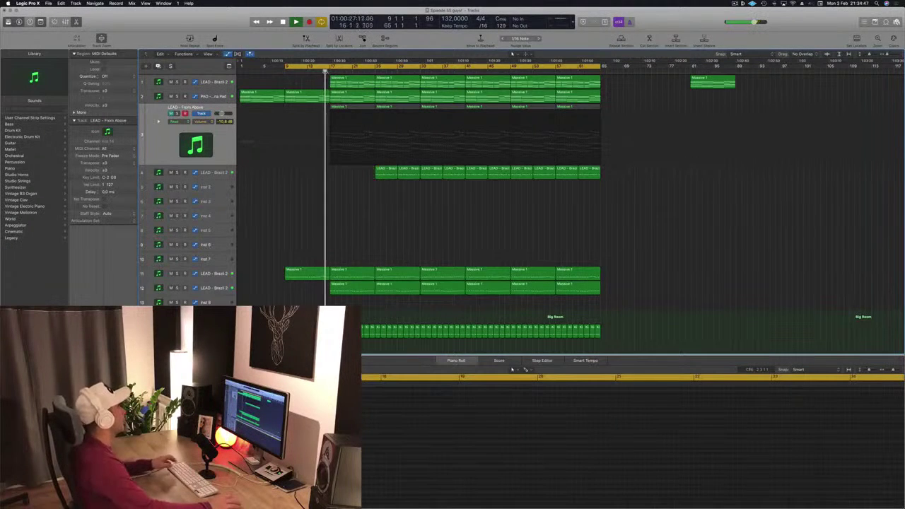
Step: Save the project and adjust the filter cutoff in the topmost LEAD - Brazil 2 track's Sylenth1
key(super+s)
scroll(343, 229, right, 1)
click(227, 86)
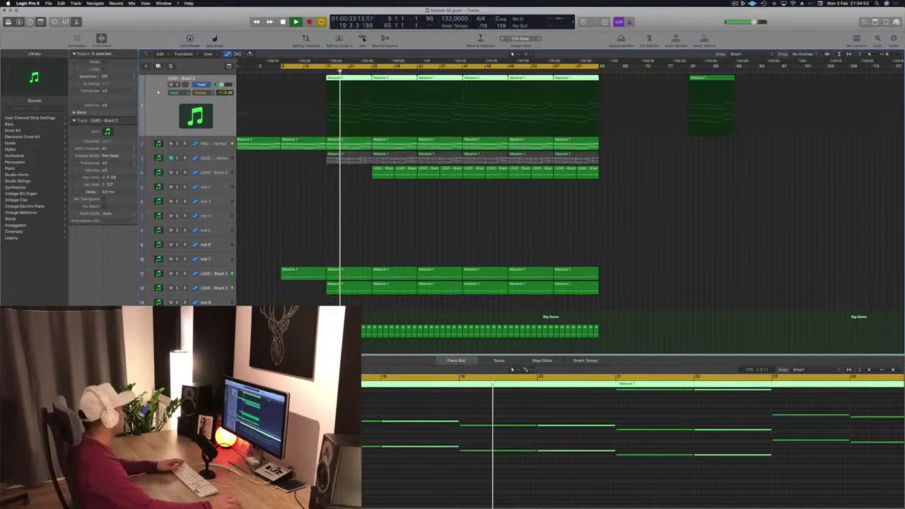
key(v)
key(p)
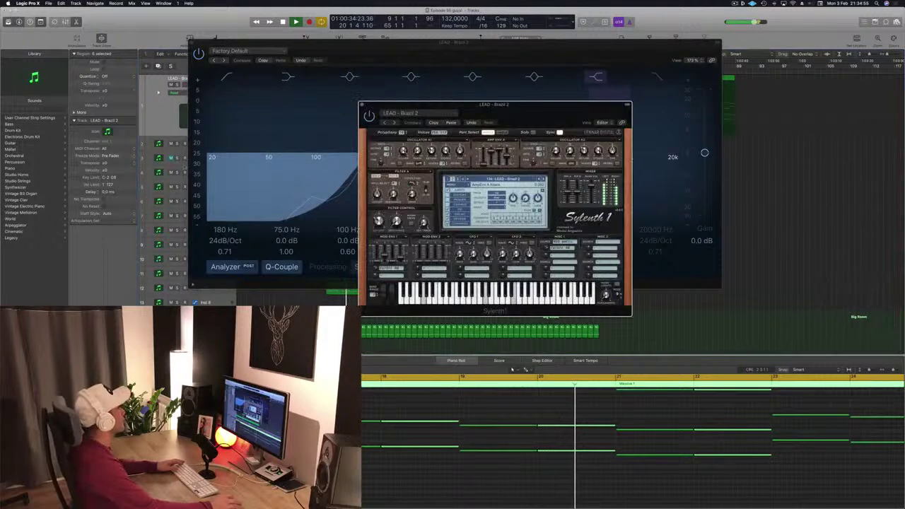
key(e)
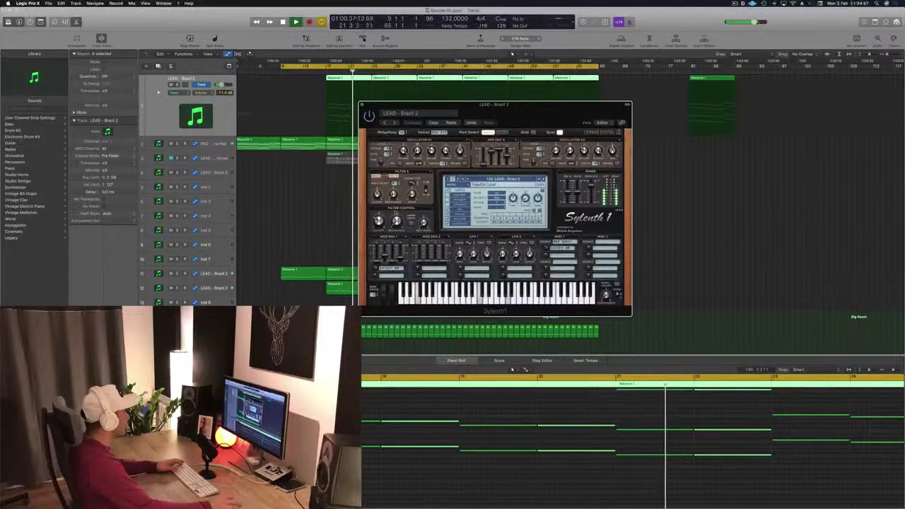
drag(379, 224, 378, 230)
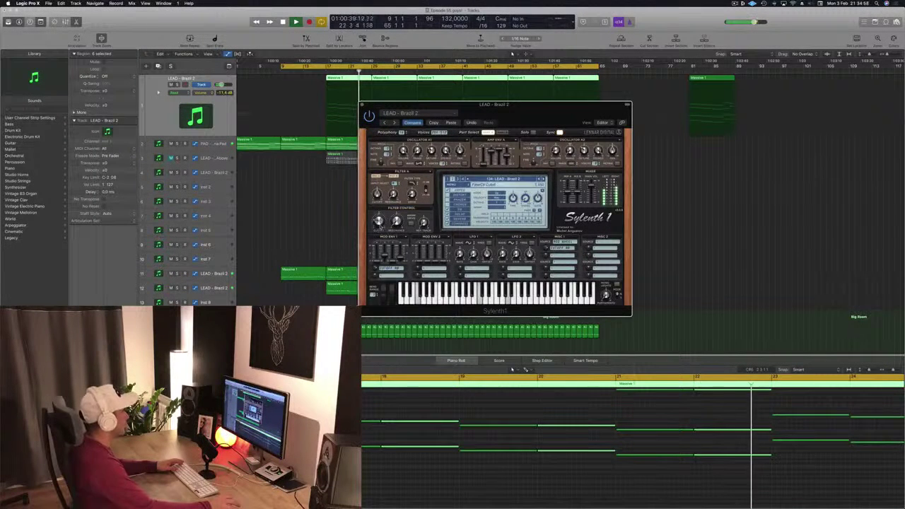
Step: Move the Sylenth1 window clear of the arrangement and play the section from bar 17 while reviewing the tracks
key(space)
drag(418, 108, 620, 111)
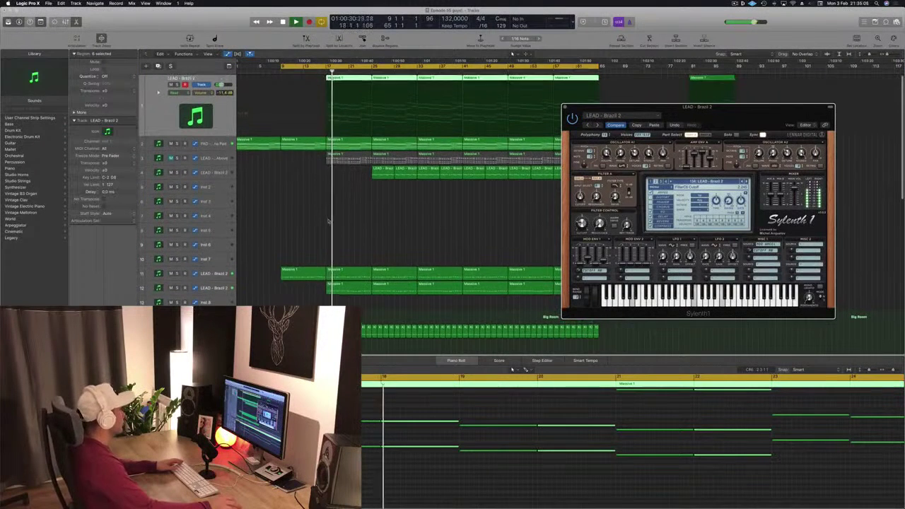
click(387, 231)
click(387, 233)
drag(759, 114, 809, 108)
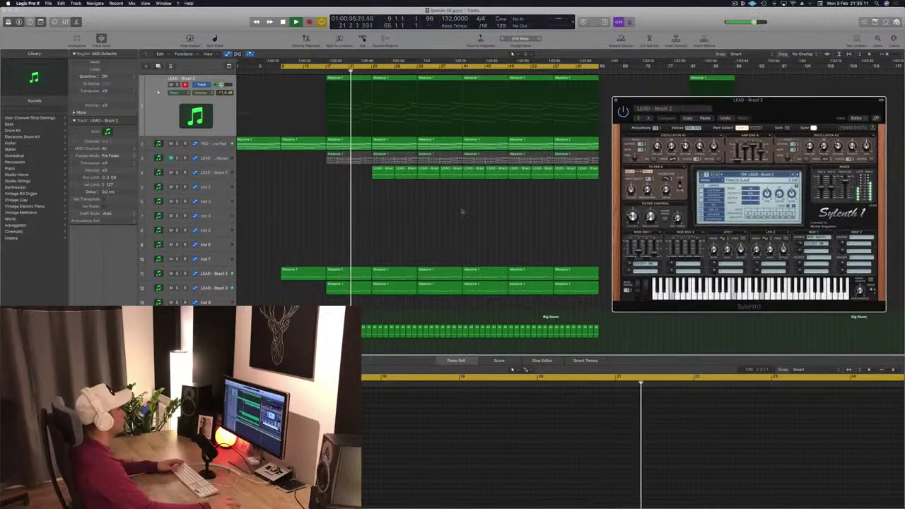
scroll(412, 208, down, 2)
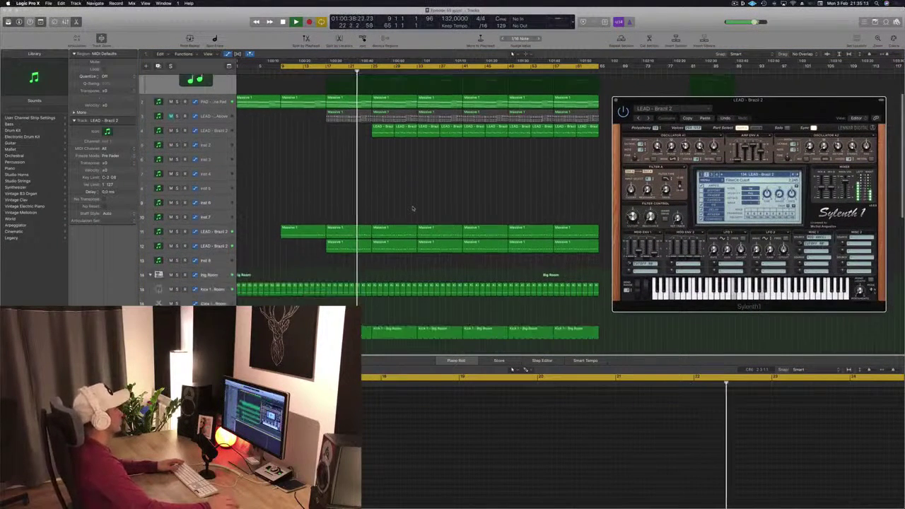
scroll(412, 208, down, 8)
key(space)
Step: Move all the one-bar regions from the 000-Mega Saw Riser With noise track to the Perc 1 track, and play from bar 9
click(210, 229)
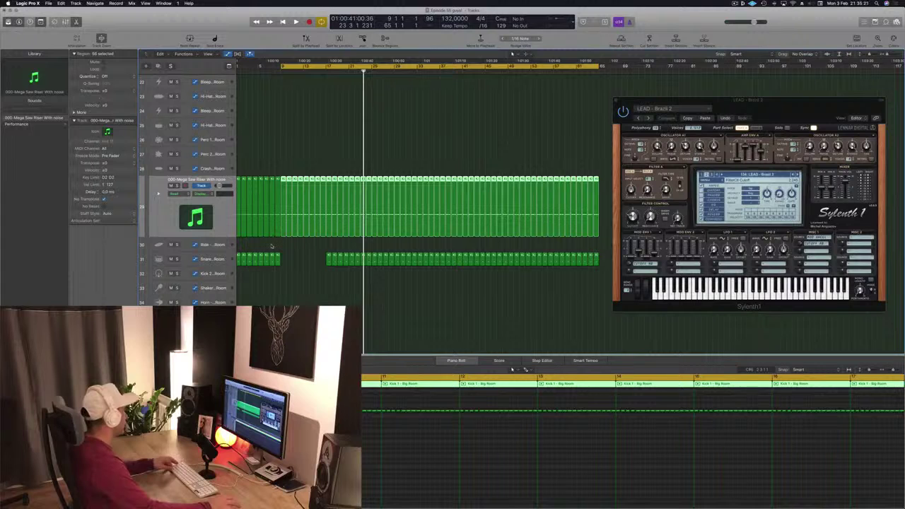
scroll(271, 245, down, 2)
drag(586, 219, 242, 206)
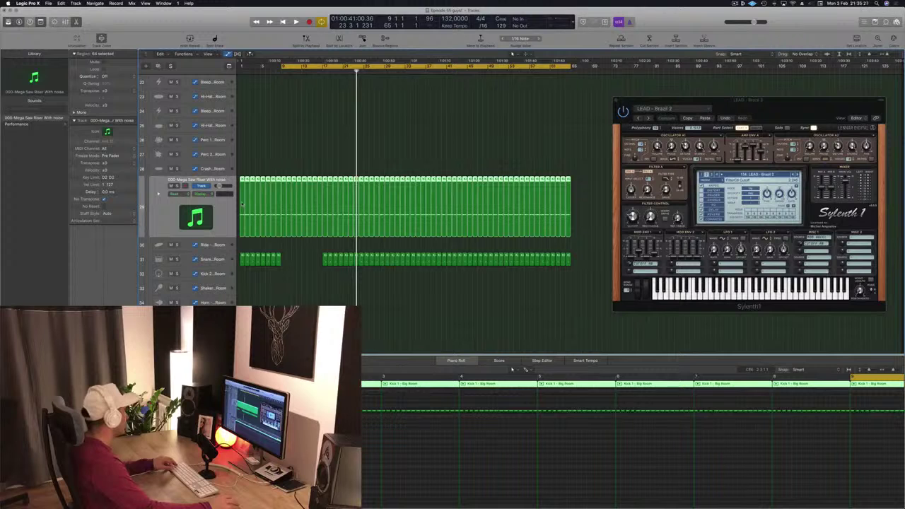
drag(246, 176, 246, 136)
drag(593, 211, 253, 210)
key(Delete)
key(space)
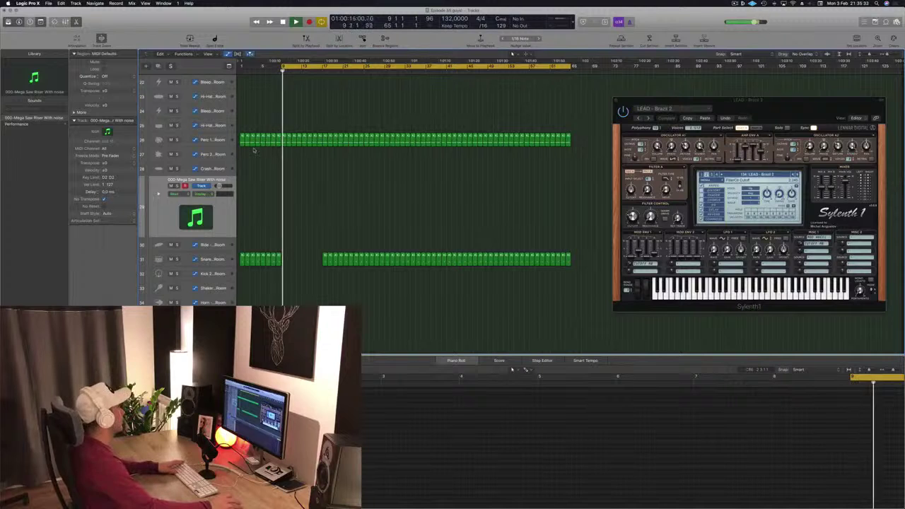
Step: Select all the one-bar regions on the Perc 1 track and play from bar 9 while reviewing the drum tracks
drag(579, 139, 228, 166)
key(space)
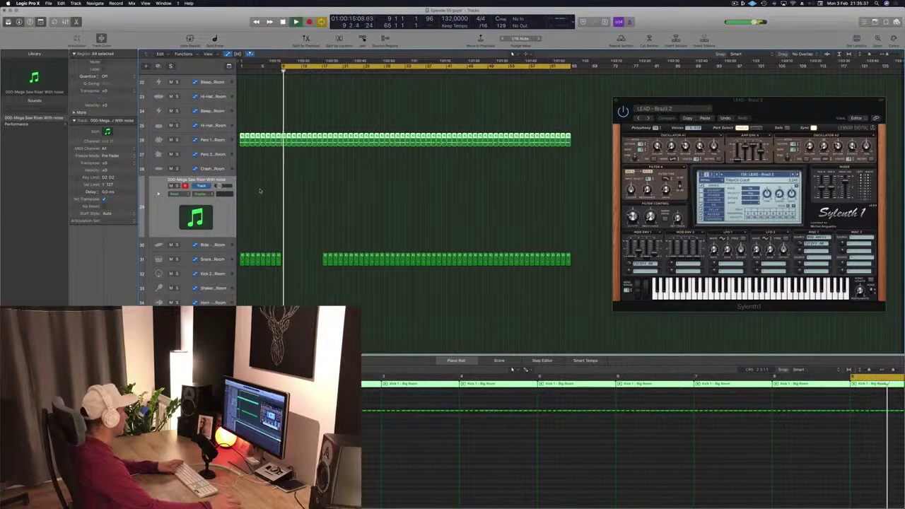
scroll(279, 204, down, 3)
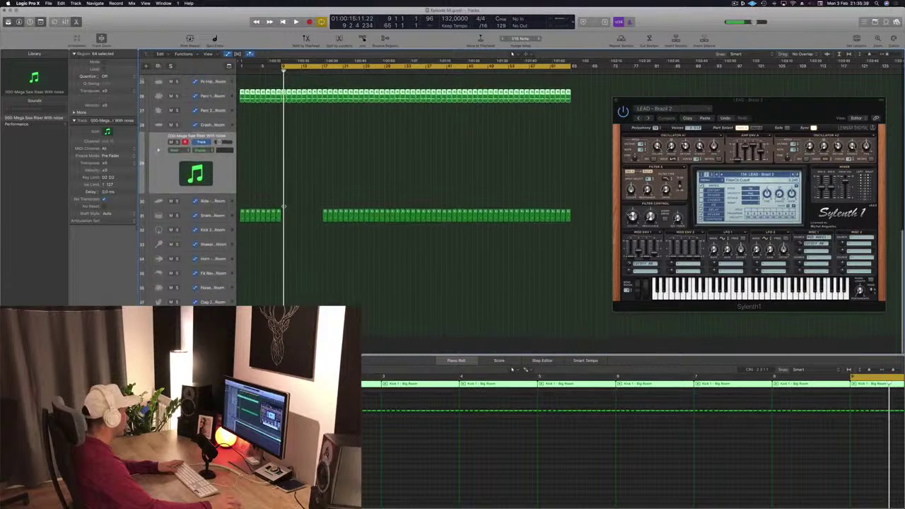
scroll(283, 206, up, 10)
scroll(283, 206, up, 8)
key(space)
scroll(284, 208, down, 8)
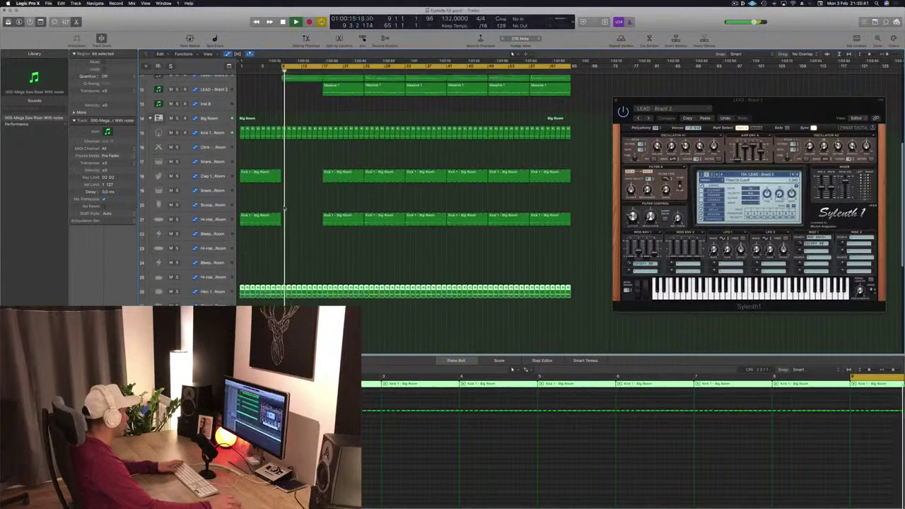
scroll(284, 208, down, 3)
key(space)
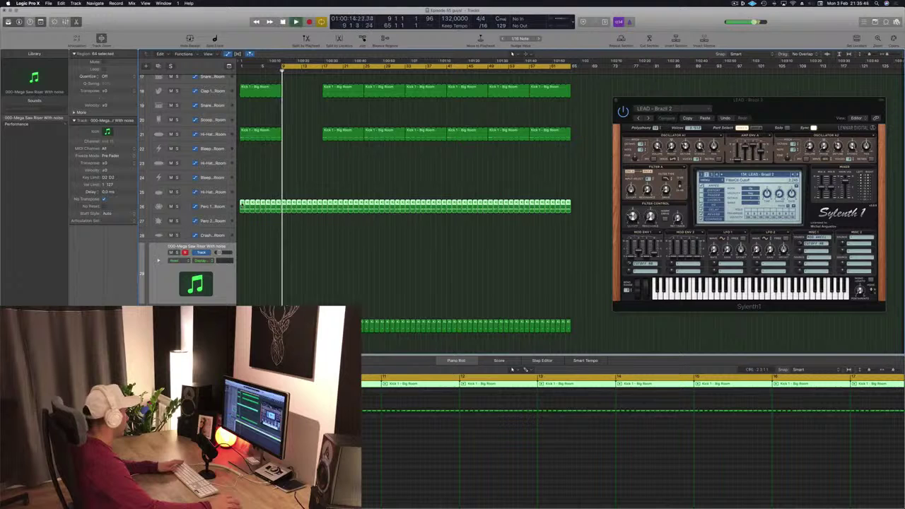
scroll(272, 240, down, 3)
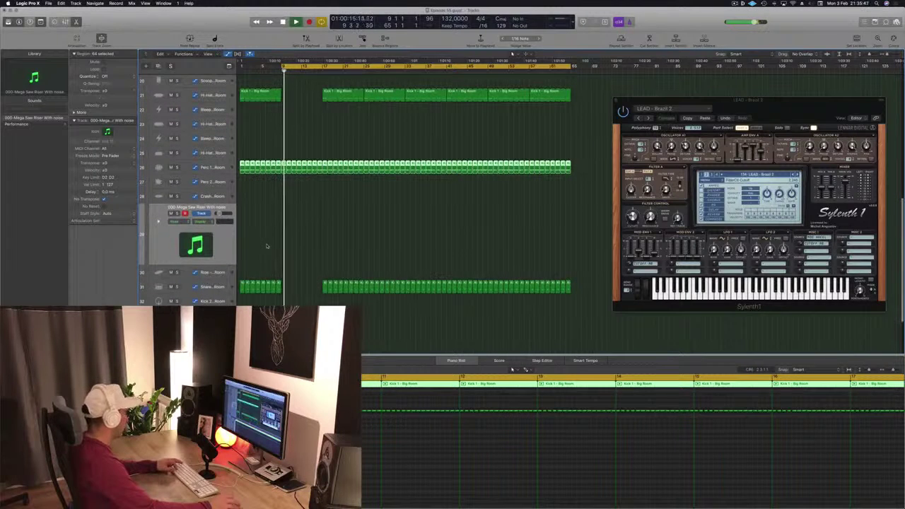
Step: Show the mixer, bring the drum bus channels into view, and restart playback from bar 9
key(x)
scroll(704, 490, right, 1)
key(space)
key(space)
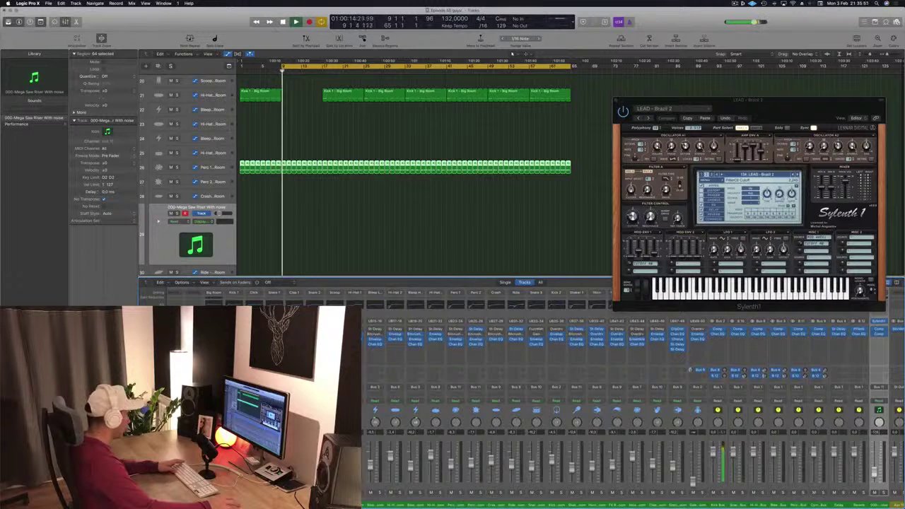
Step: Check the aux channel beside the drum buses in solo, take it out of solo, lower its fader, and deselect the regions
key(s)
key(s)
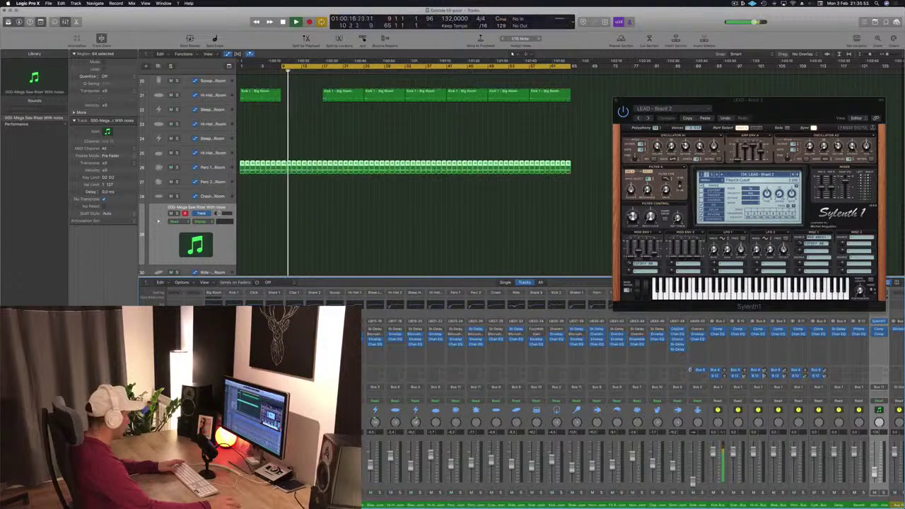
key(super+z)
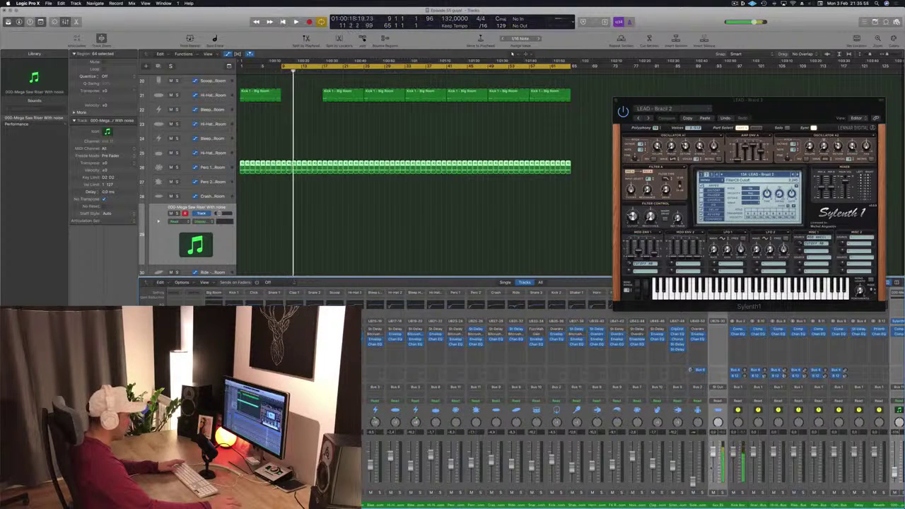
key(s)
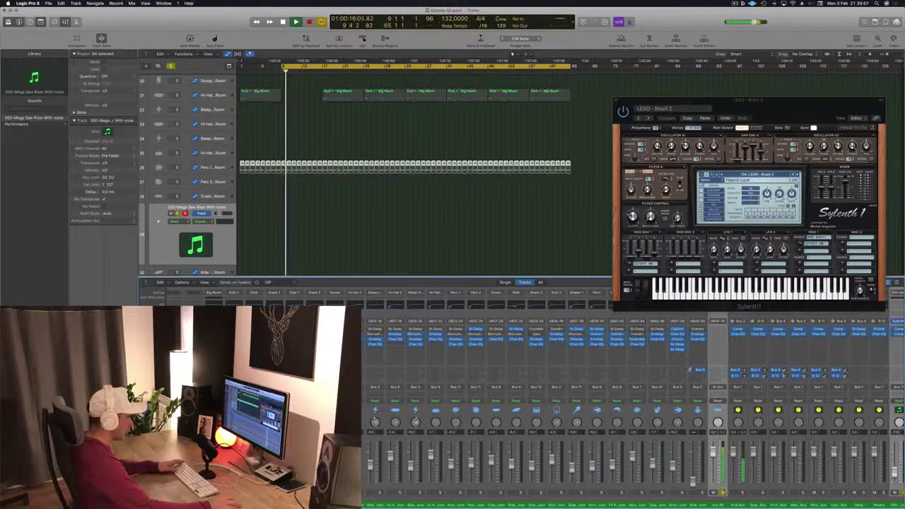
key(s)
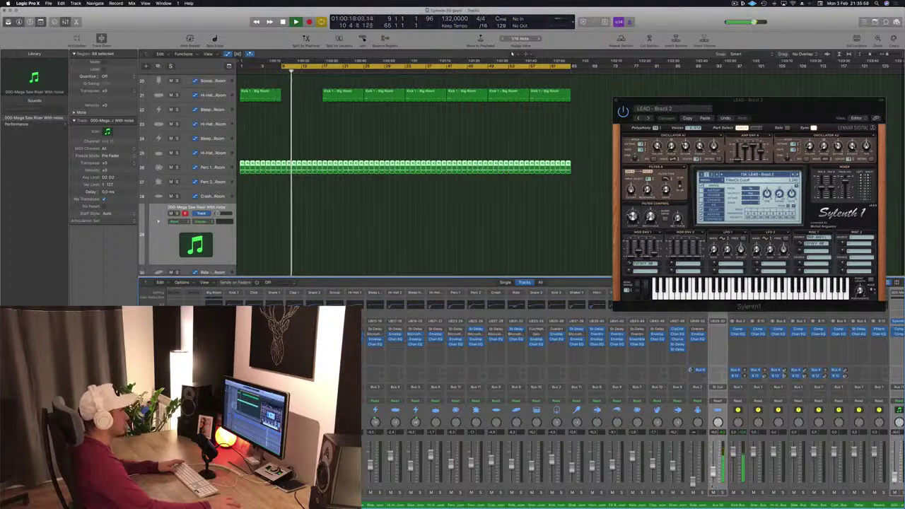
click(711, 489)
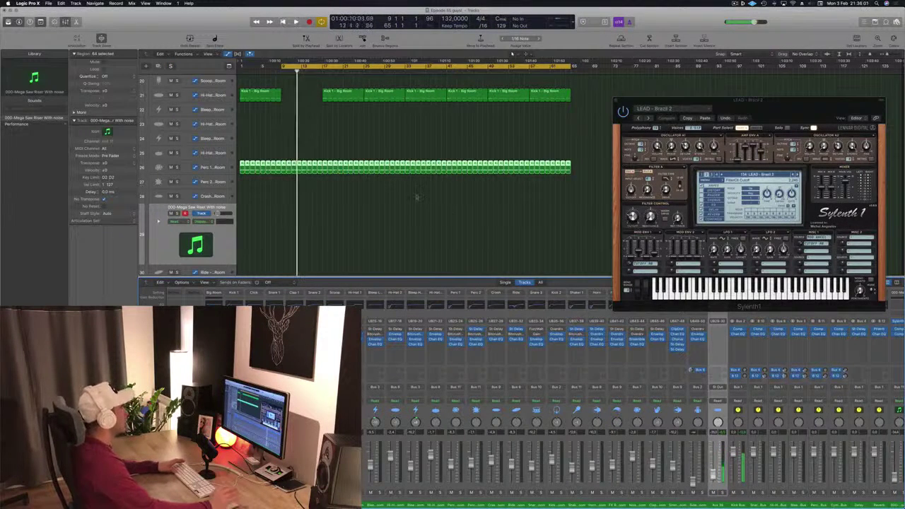
click(382, 204)
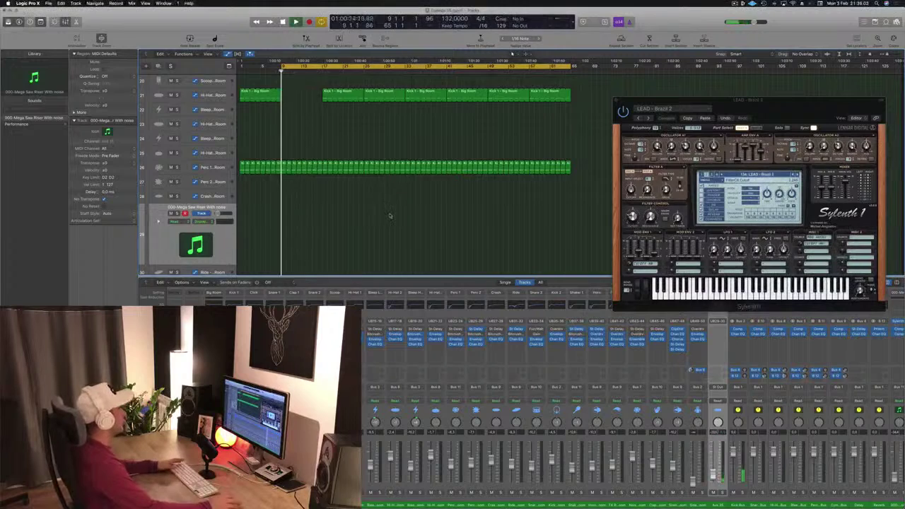
Step: Play from bar 9 and delete the Kick 1 track's one-bar regions before bar 17
key(space)
scroll(389, 216, up, 10)
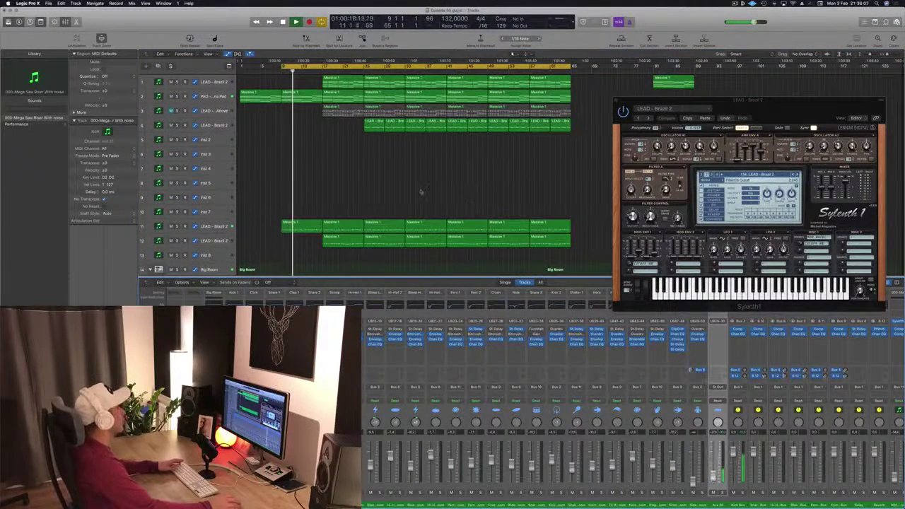
scroll(312, 187, down, 8)
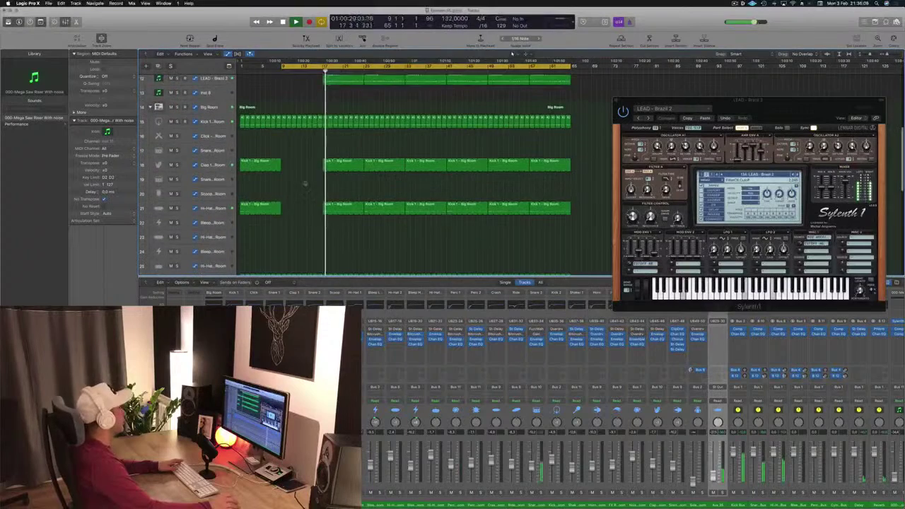
scroll(312, 187, up, 3)
drag(240, 150, 308, 173)
key(Delete)
Step: Review the lead and drum tracks during playback and select the Snare 3 track
scroll(319, 177, up, 5)
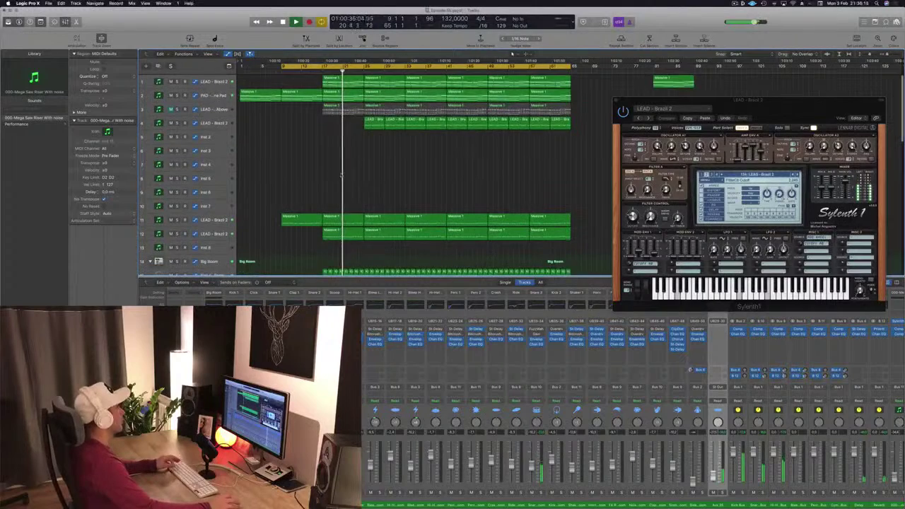
scroll(340, 173, down, 1)
scroll(348, 167, down, 1)
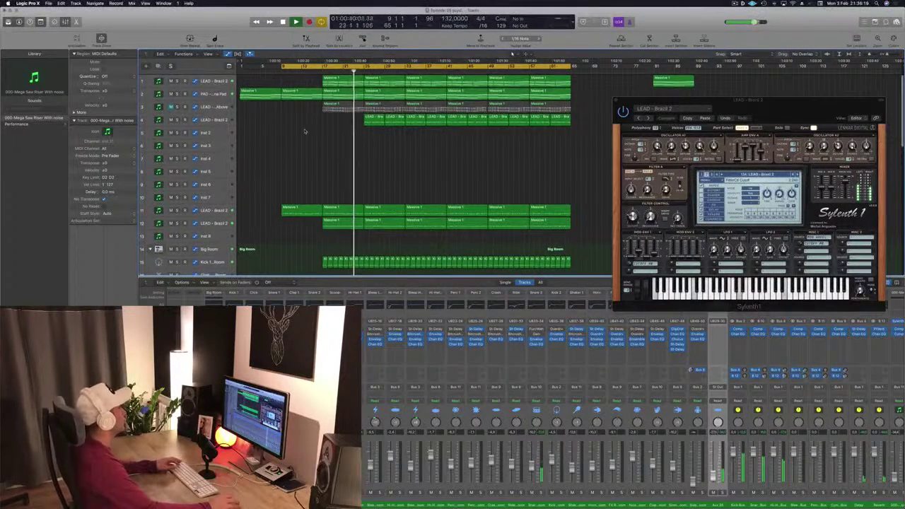
scroll(308, 164, down, 1)
scroll(307, 164, down, 10)
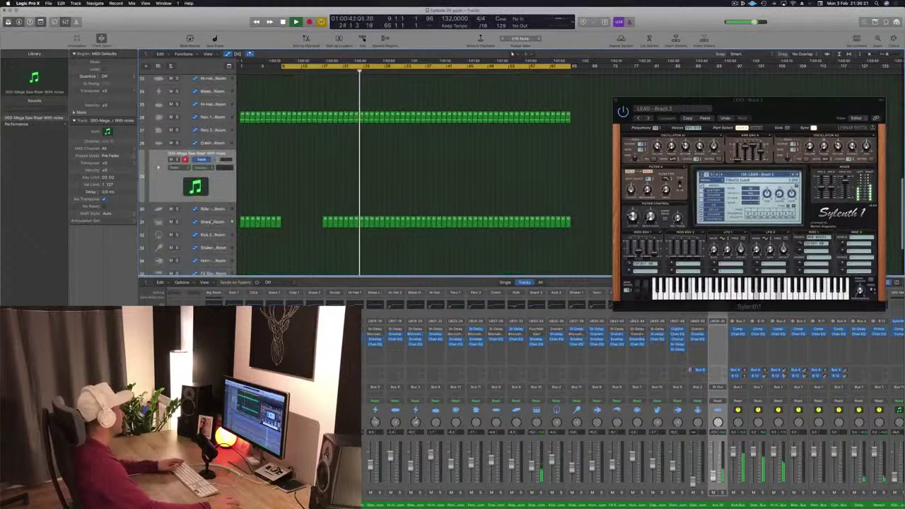
click(211, 221)
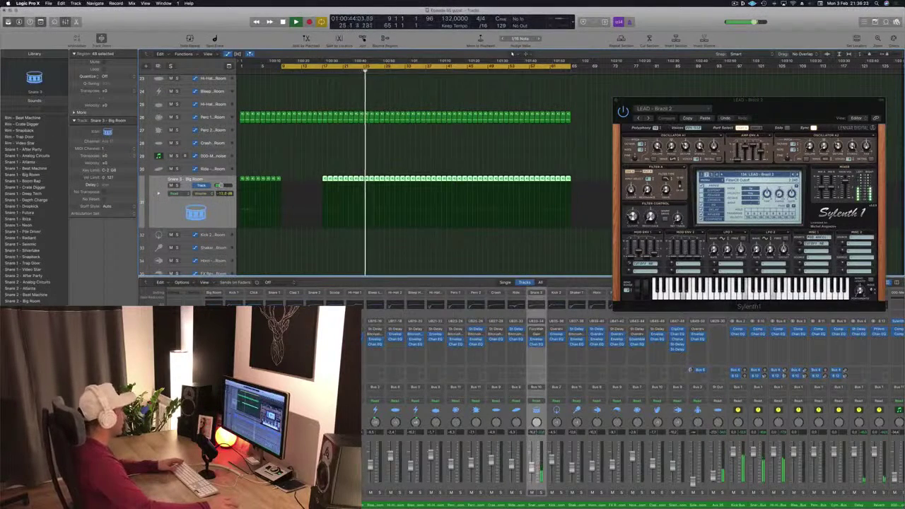
Step: Delete the regions between bars 25 and 33 on the LEAD - Brazil 2 track in row 4
scroll(397, 221, up, 6)
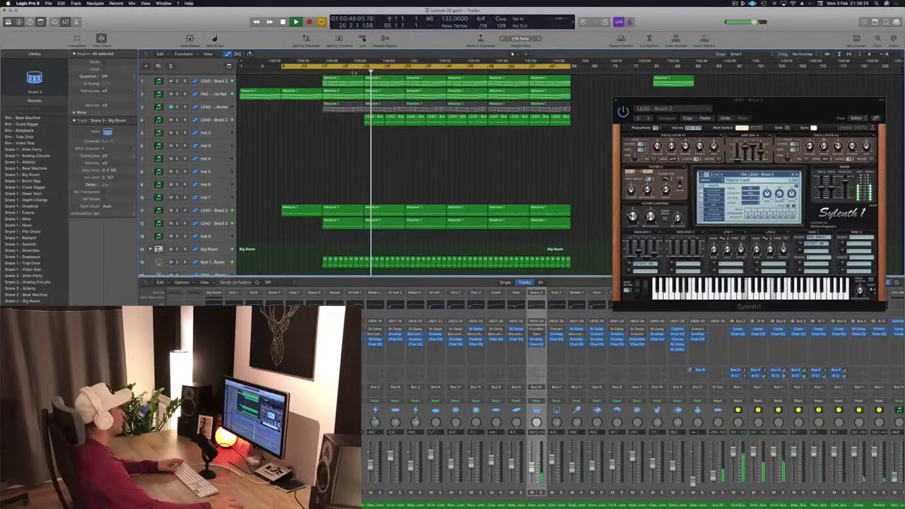
drag(377, 141, 398, 126)
key(BackSpace)
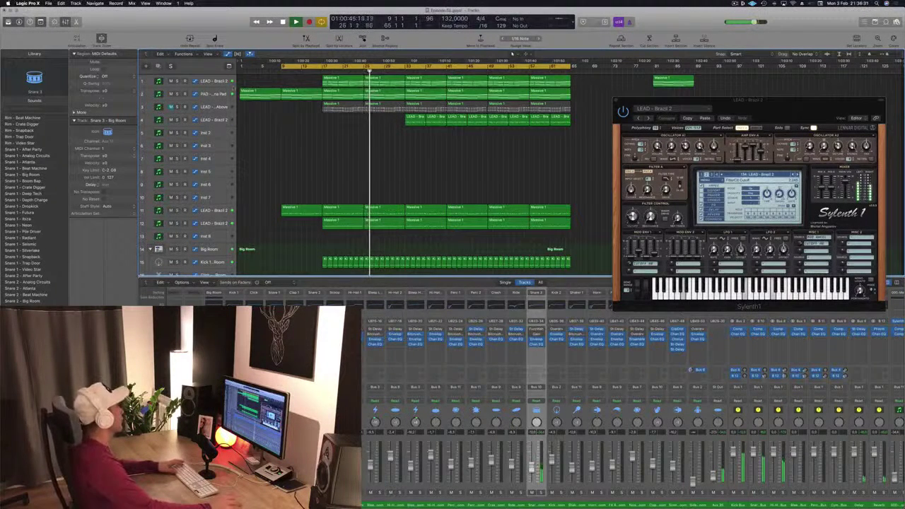
Step: Add a rising filter cutoff automation ramp from bar 25 to bar 33 on the PAD - Anjuna Pad track
click(228, 95)
key(space)
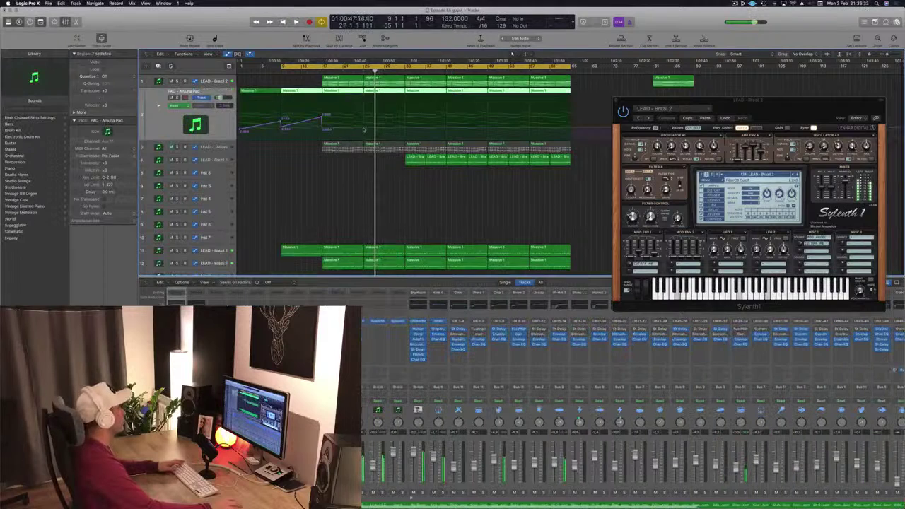
drag(363, 129, 405, 117)
key(space)
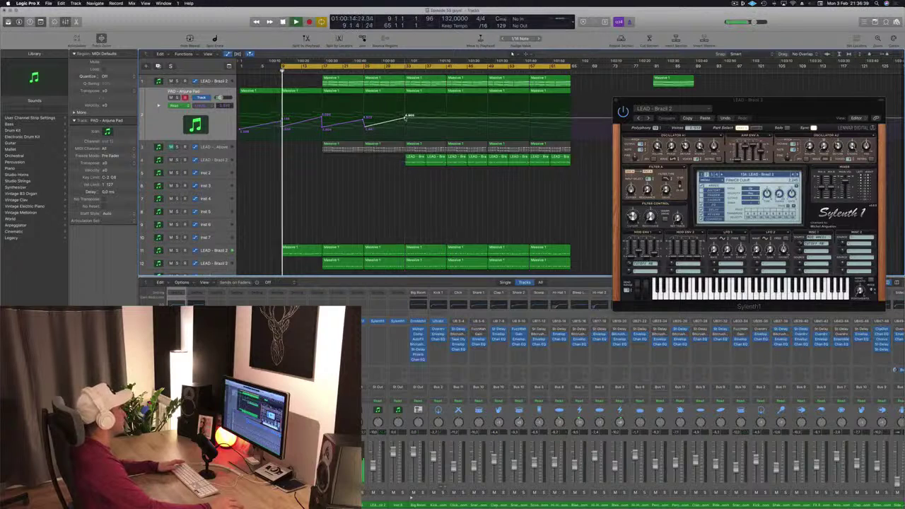
Step: Play from bar 17 and move the start of the cycle range from bar 9 to bar 17
key(c)
click(322, 69)
key(space)
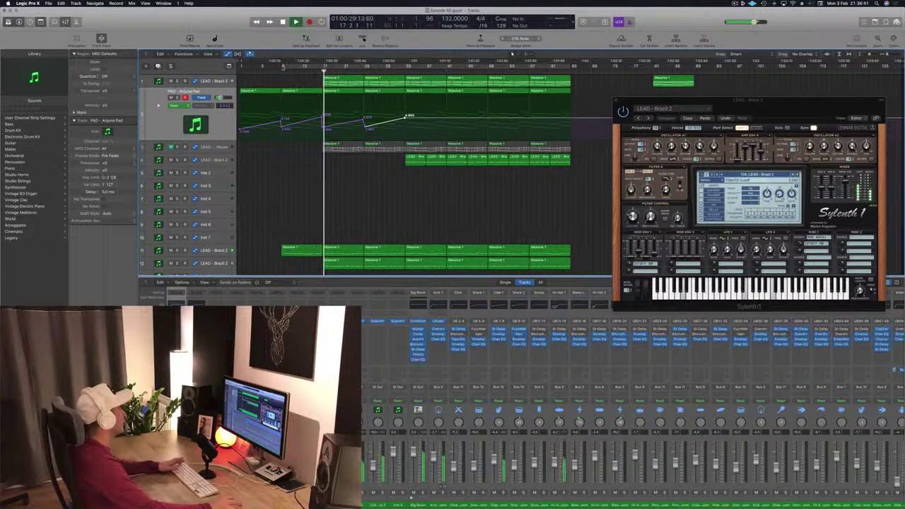
drag(283, 68, 328, 71)
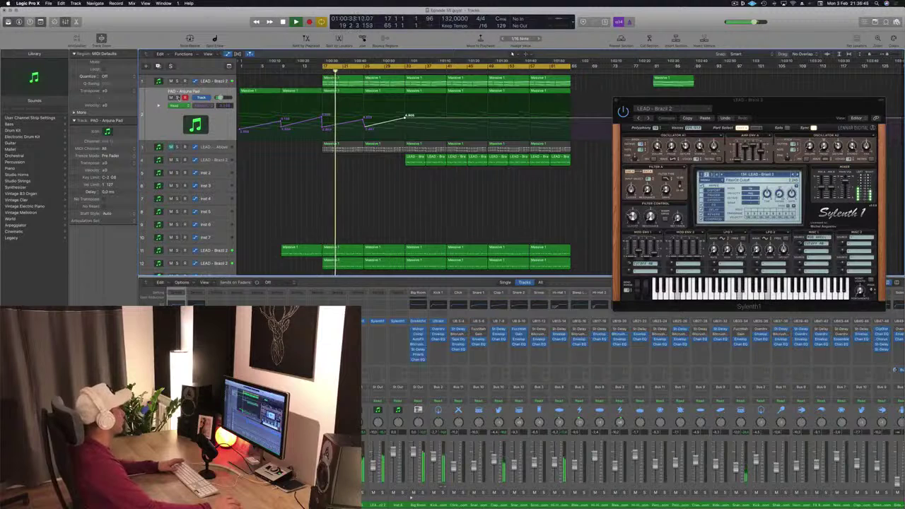
Step: Raise the pad's cutoff automation peak at bar 25 and review the drum tracks during playback
drag(363, 121, 362, 118)
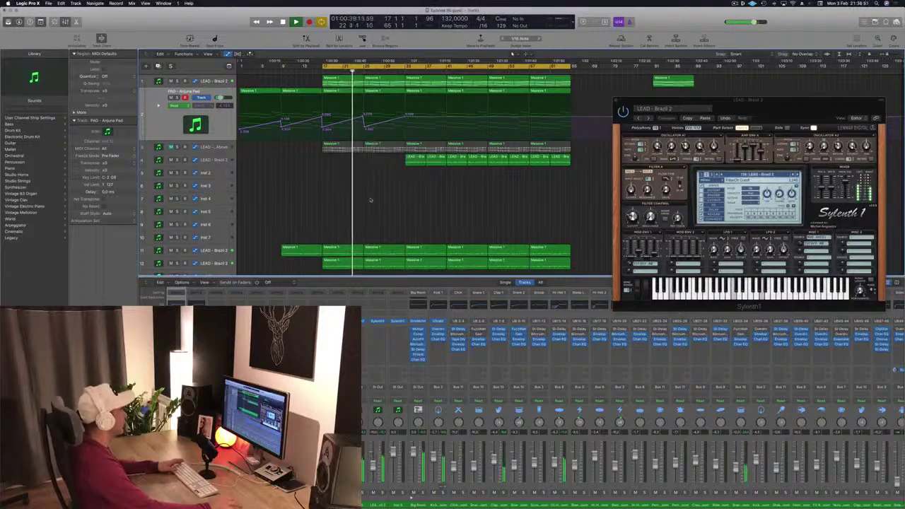
scroll(370, 201, down, 5)
scroll(369, 201, down, 8)
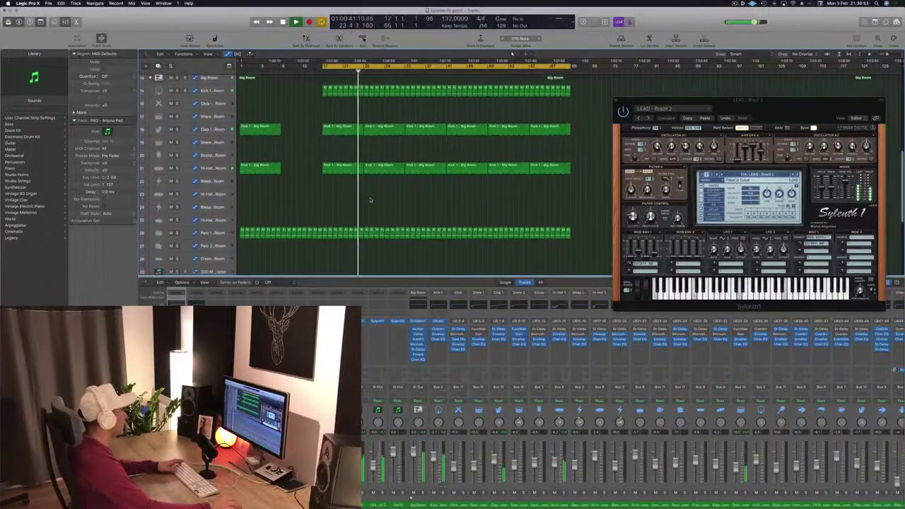
scroll(370, 200, up, 10)
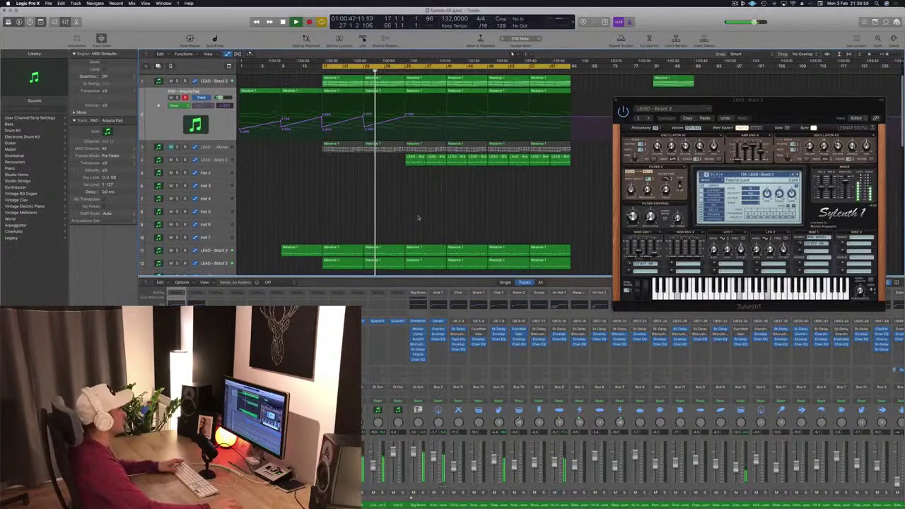
Step: Move the Sylenth1 window higher and add a sharp drop in the pad's cutoff automation at bar 33
drag(740, 103, 749, 80)
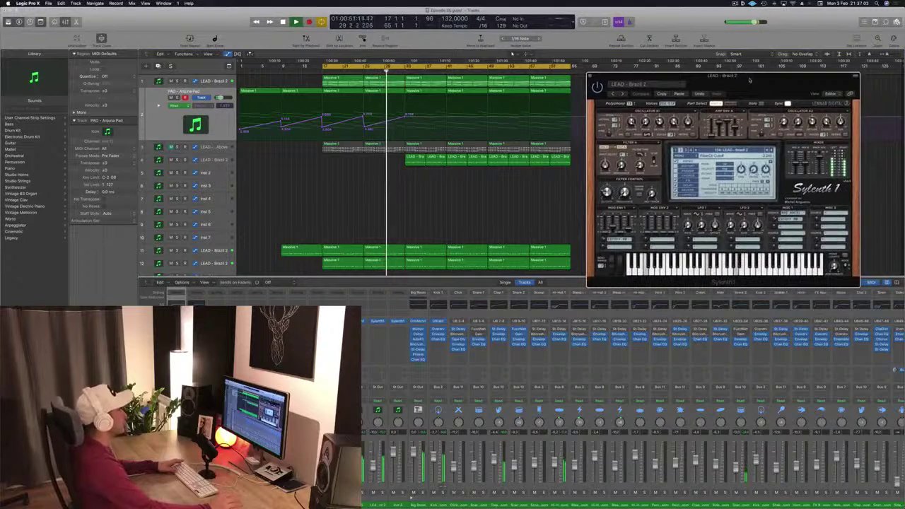
click(470, 197)
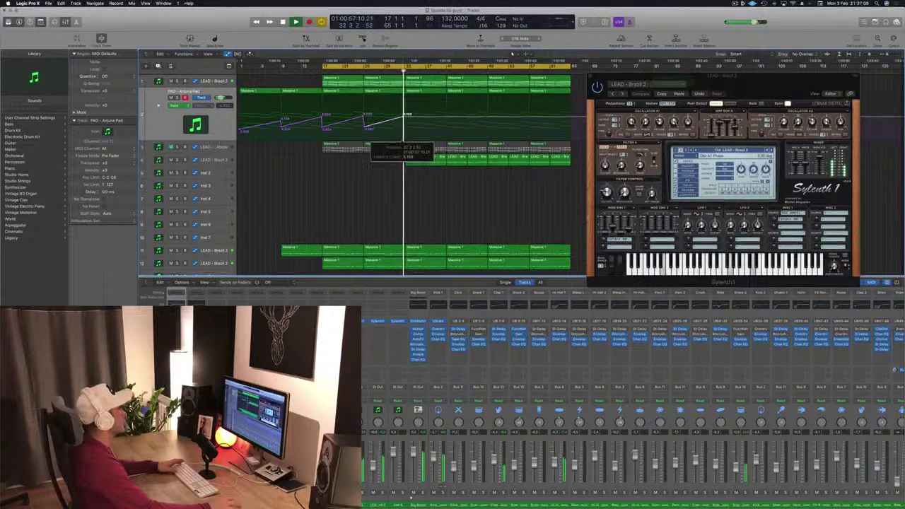
drag(405, 116, 405, 126)
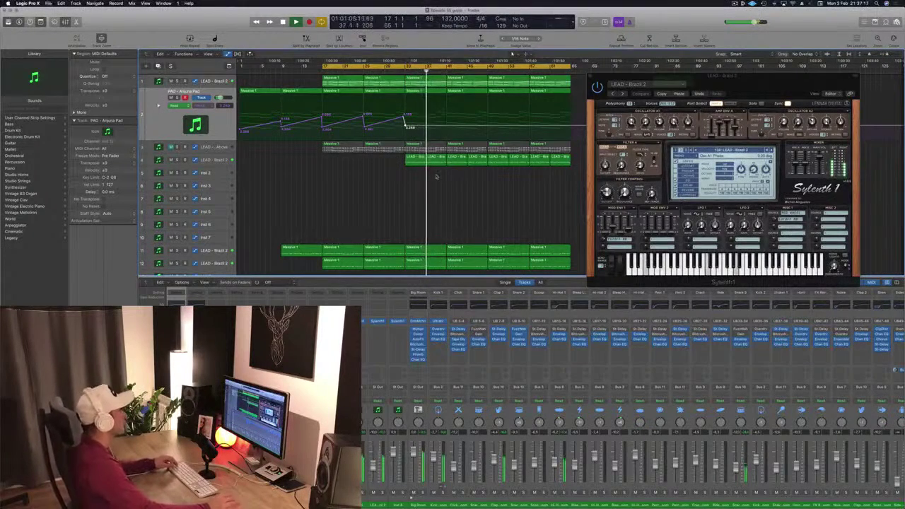
Step: Move the Sylenth1 window clear of the arrangement and set the topmost LEAD - Brazil 2 track's volume to -4.4 dB
drag(769, 80, 804, 67)
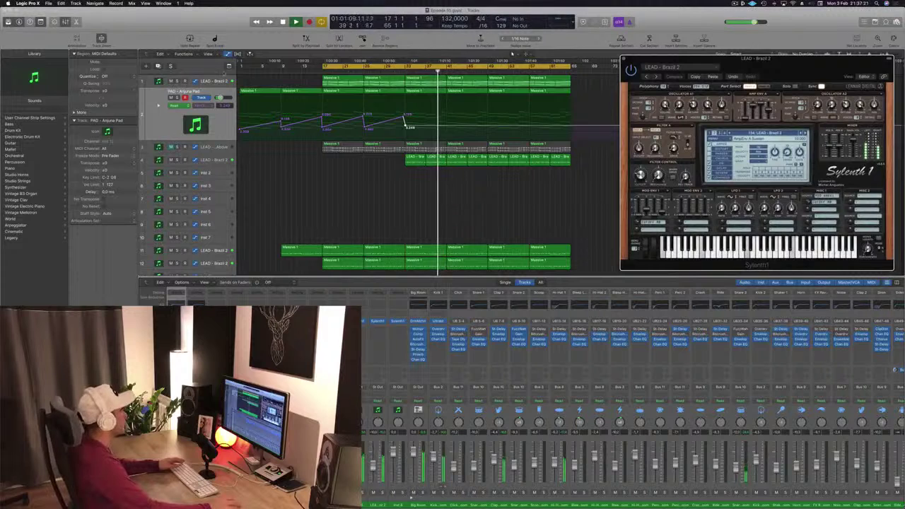
key(Up)
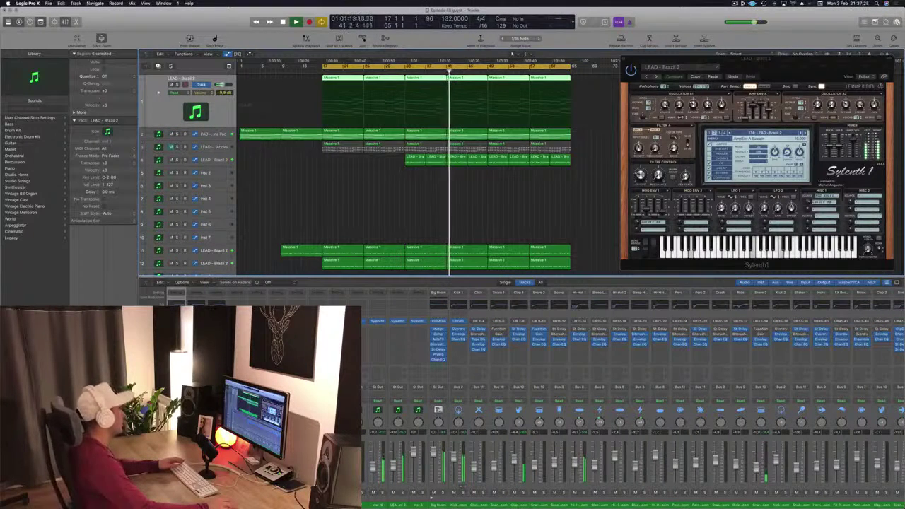
click(380, 216)
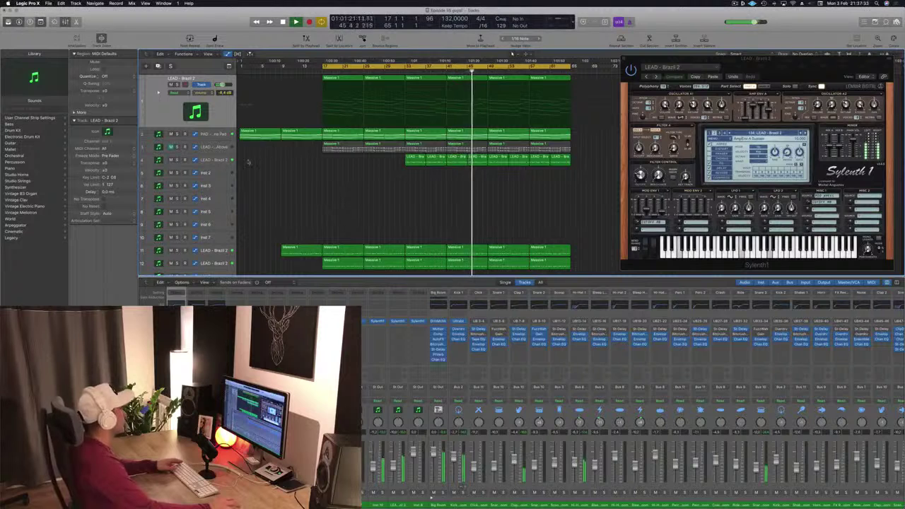
Step: Duplicate the LEAD - Brazil 2 track in row 4 and copy the pad's Massive 1 region at bar 41 onto the new track
click(212, 161)
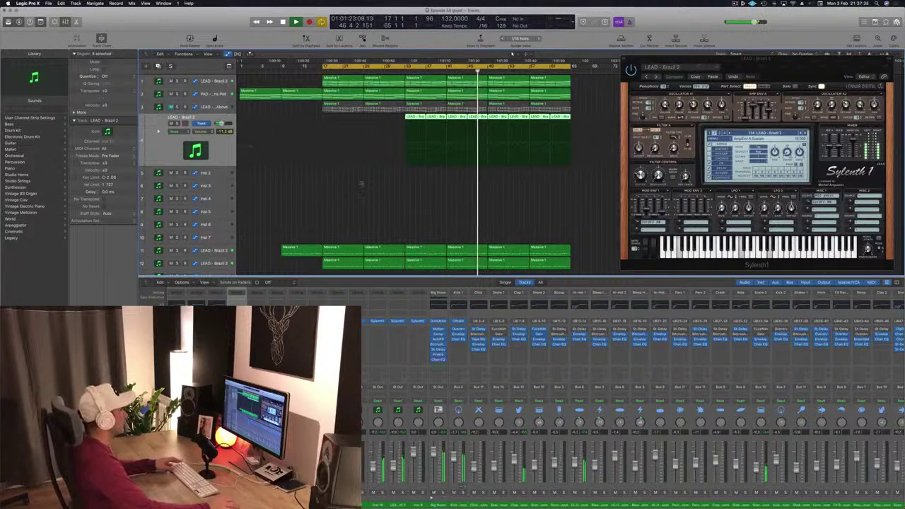
key(super+d)
click(470, 94)
drag(470, 94, 467, 131)
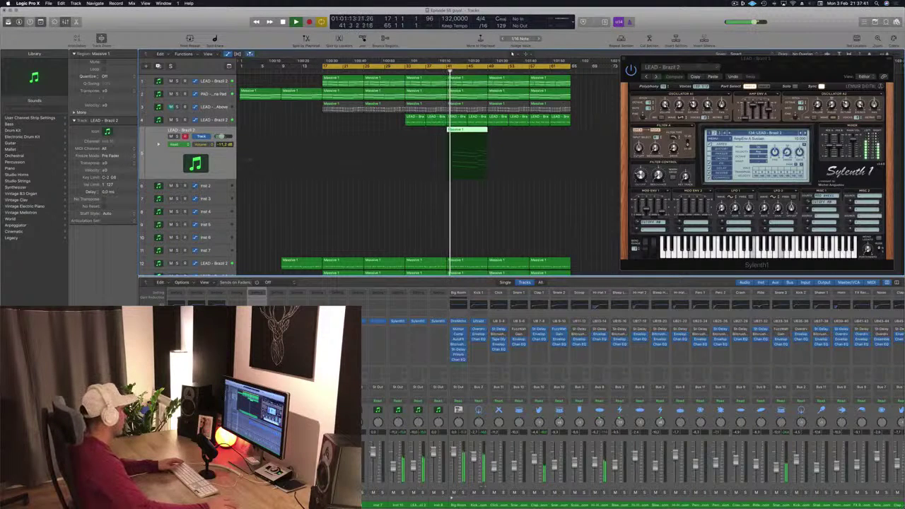
Step: Open the Sylenth1 of the duplicated lead in row 5, place its window beside the arrangement, and load the LEAD - Brazil 1 preset
click(257, 321)
drag(214, 25, 757, 182)
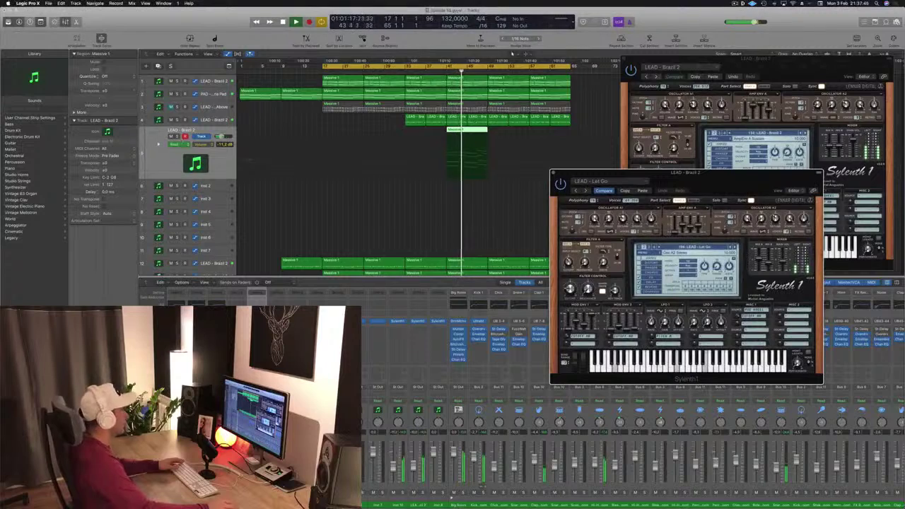
click(683, 247)
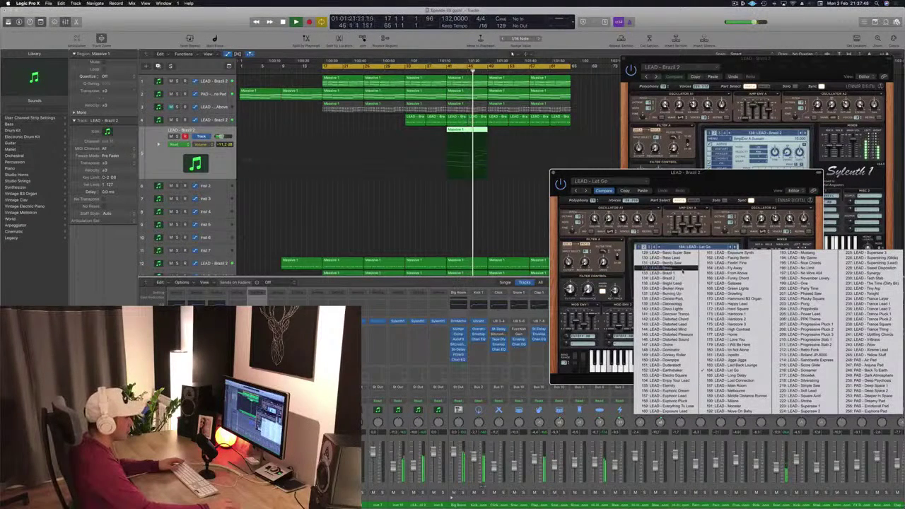
click(685, 273)
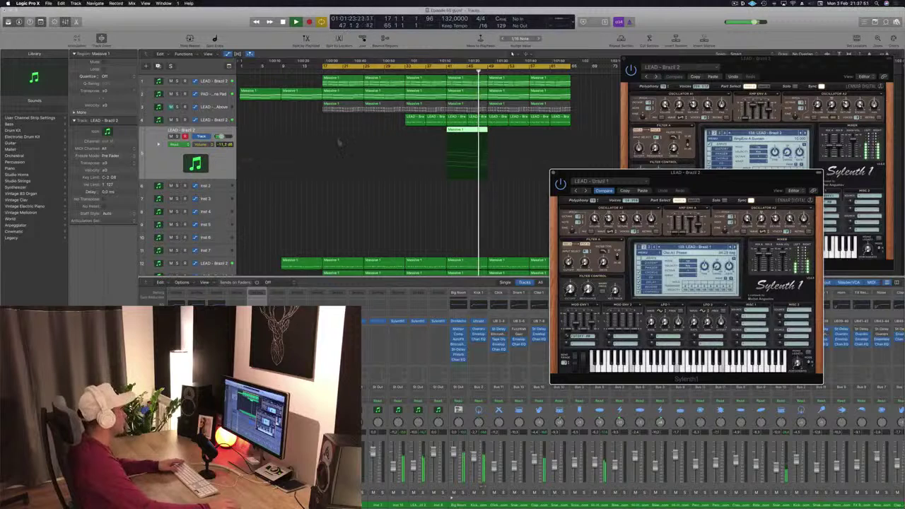
Step: Audition the duplicated lead from bar 41, both soloed and together with the full mix
click(442, 73)
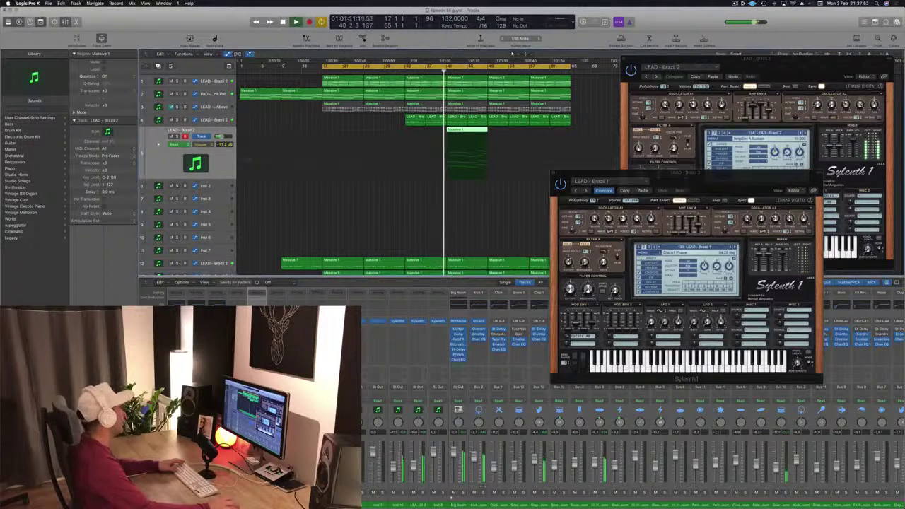
key(ctrl+s)
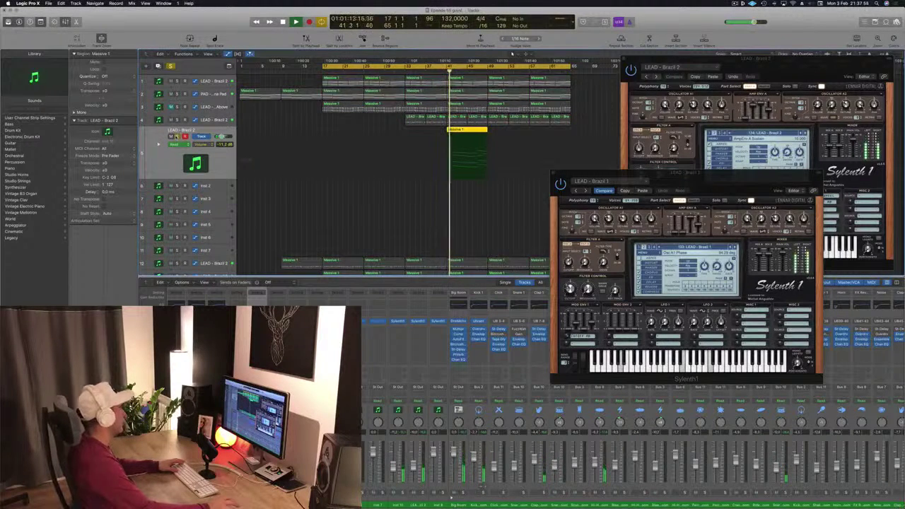
key(ctrl+s)
key(space)
click(446, 73)
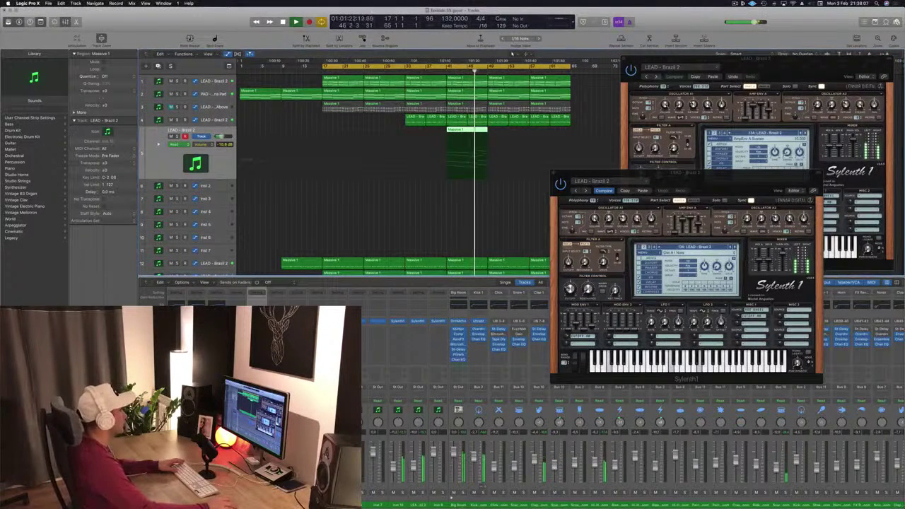
Step: Move the front Sylenth1 window clear of the arrangement and repeat the row 5 lead's Massive 1 region through to bar 65
drag(686, 172, 764, 177)
drag(470, 132, 547, 134)
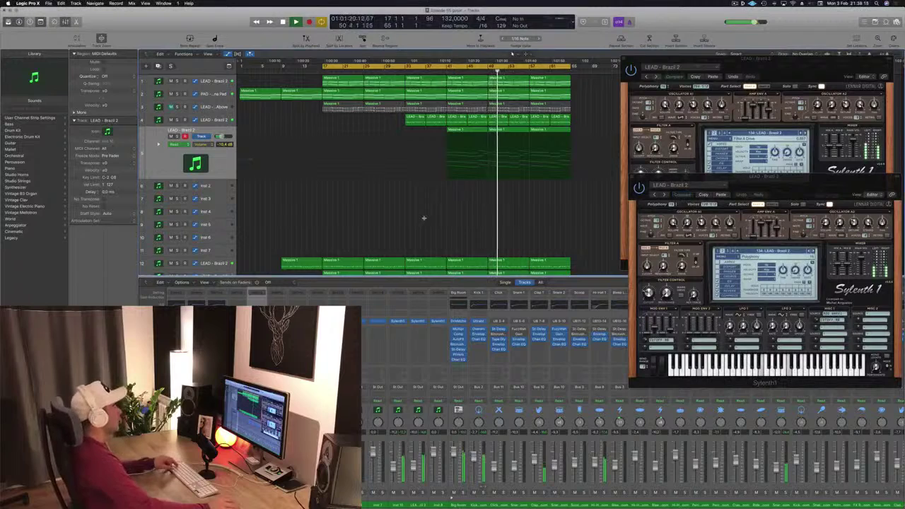